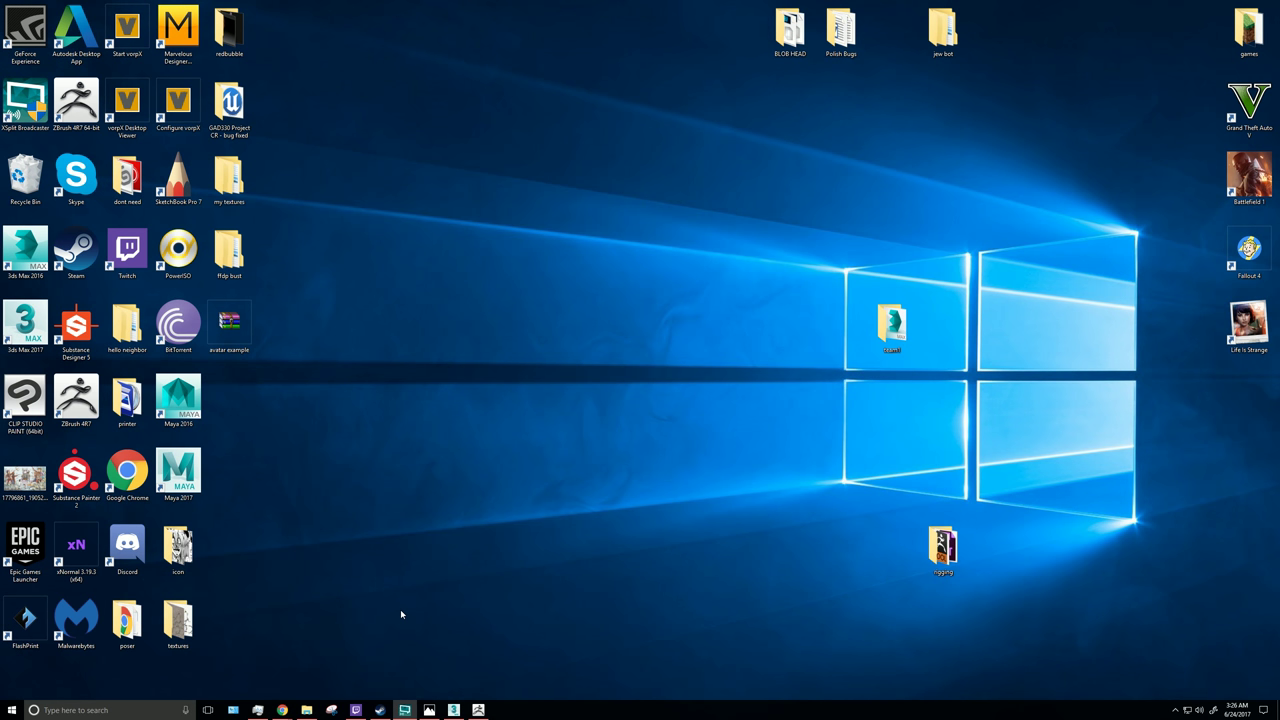
# Step: Switch to the stone image search in Chrome and preview the blue-grey boulder PNG and the Cloughmore Stone photo
pyautogui.click(323, 666)
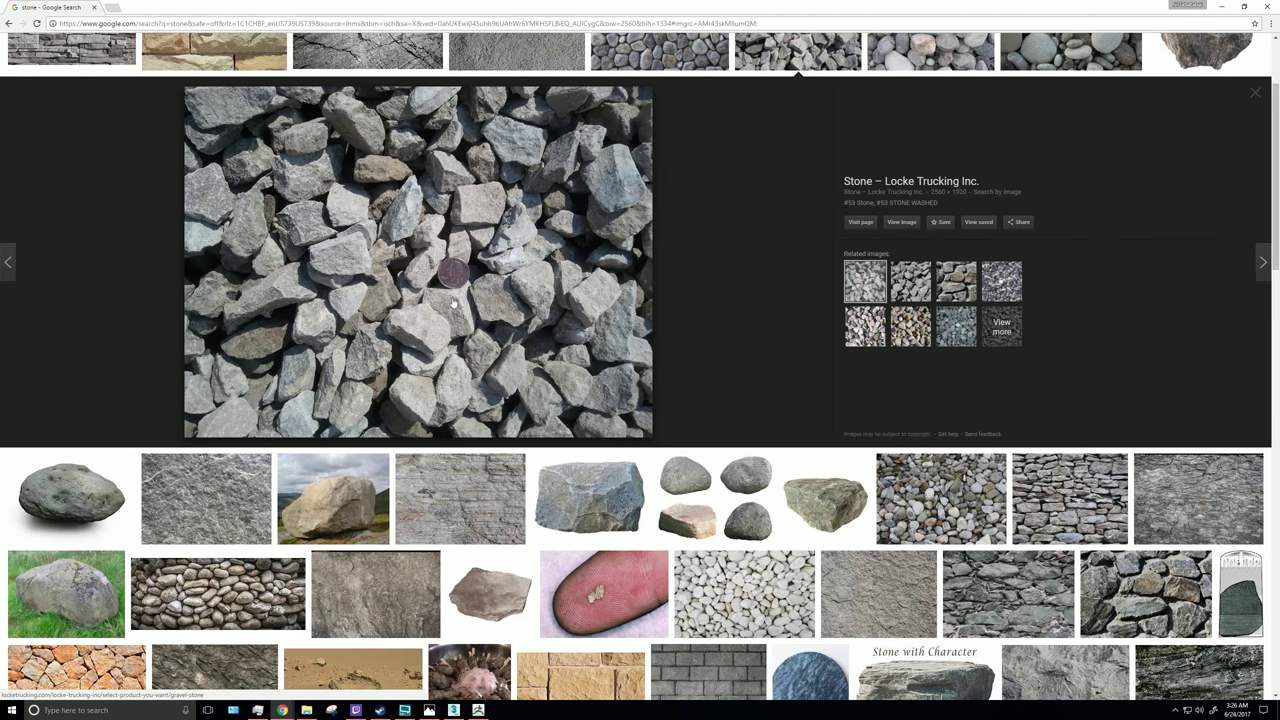
pyautogui.click(350, 480)
pyautogui.click(568, 221)
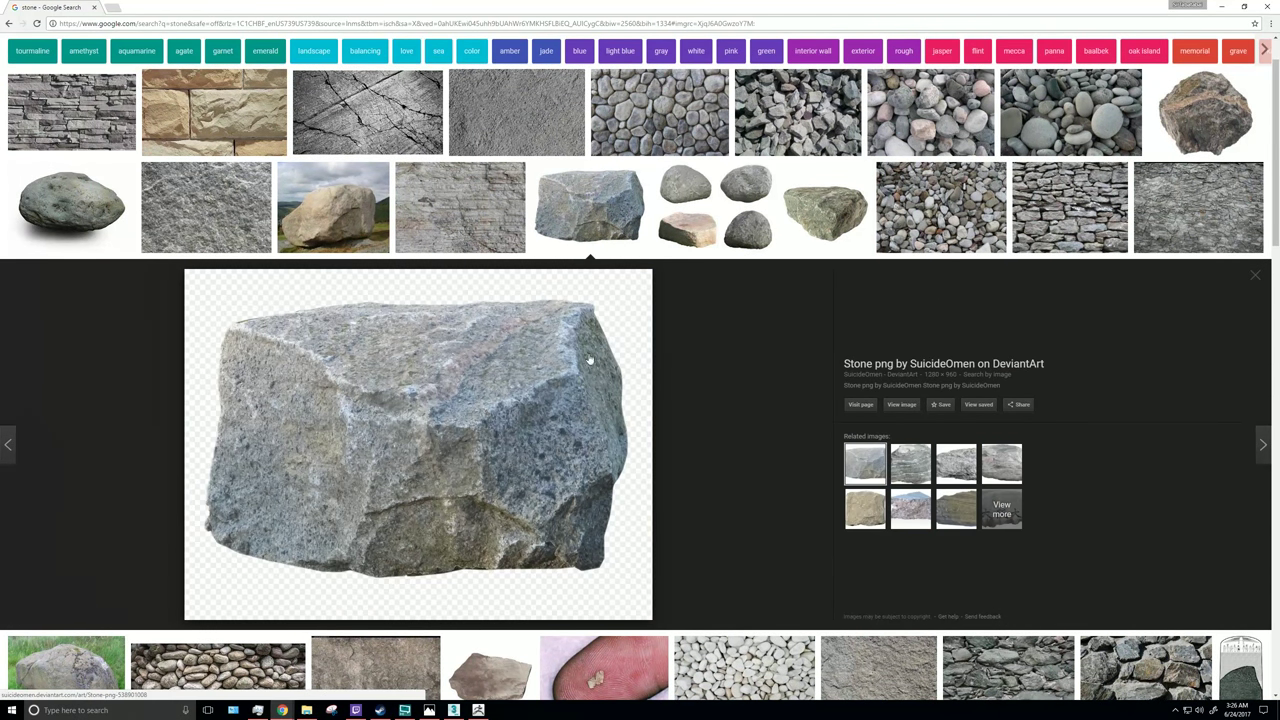
pyautogui.click(346, 225)
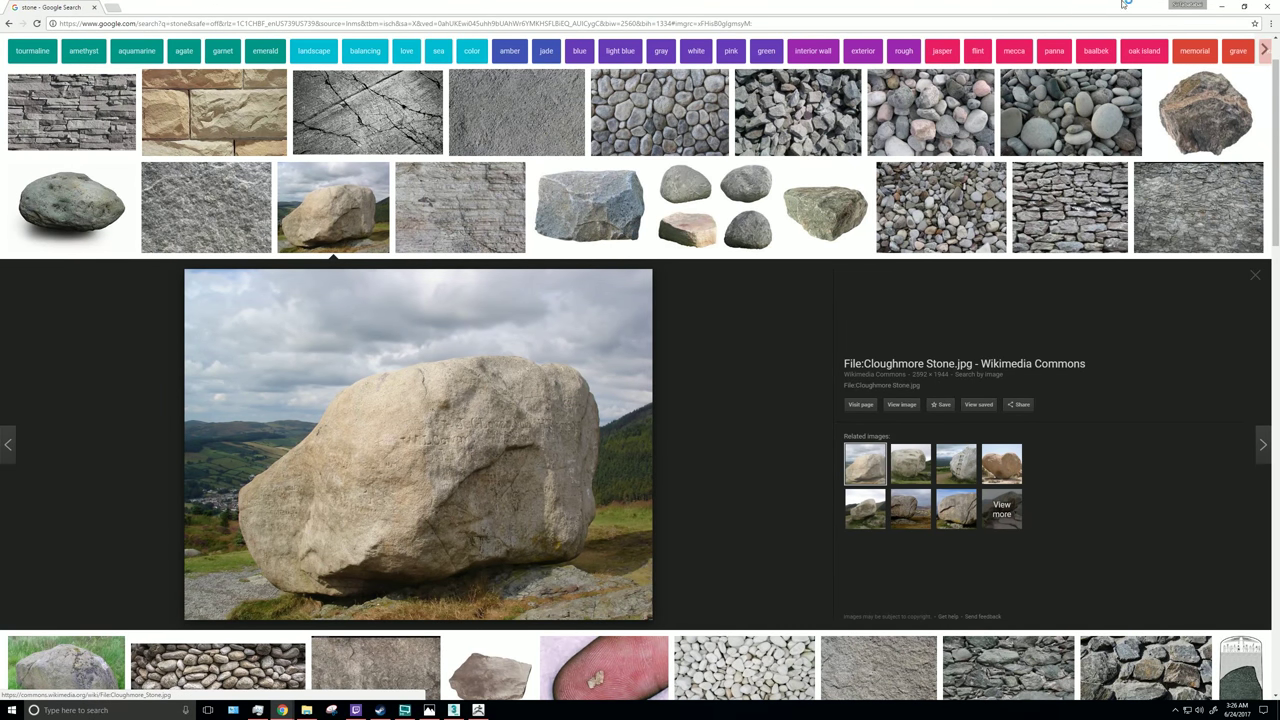
# Step: Create a desktop folder named "rt_stone for youtube" and open it
pyautogui.press('super+d')
pyautogui.rightClick(490, 316)
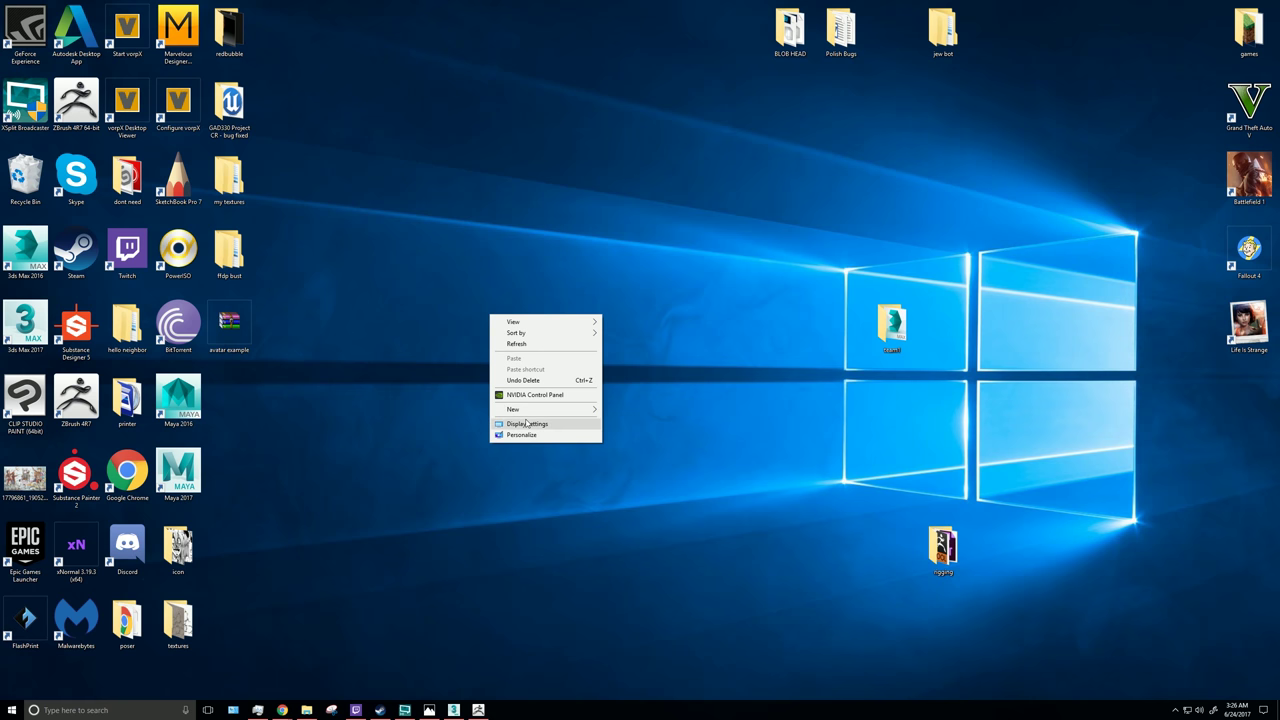
pyautogui.moveTo(540, 410)
pyautogui.click(682, 410)
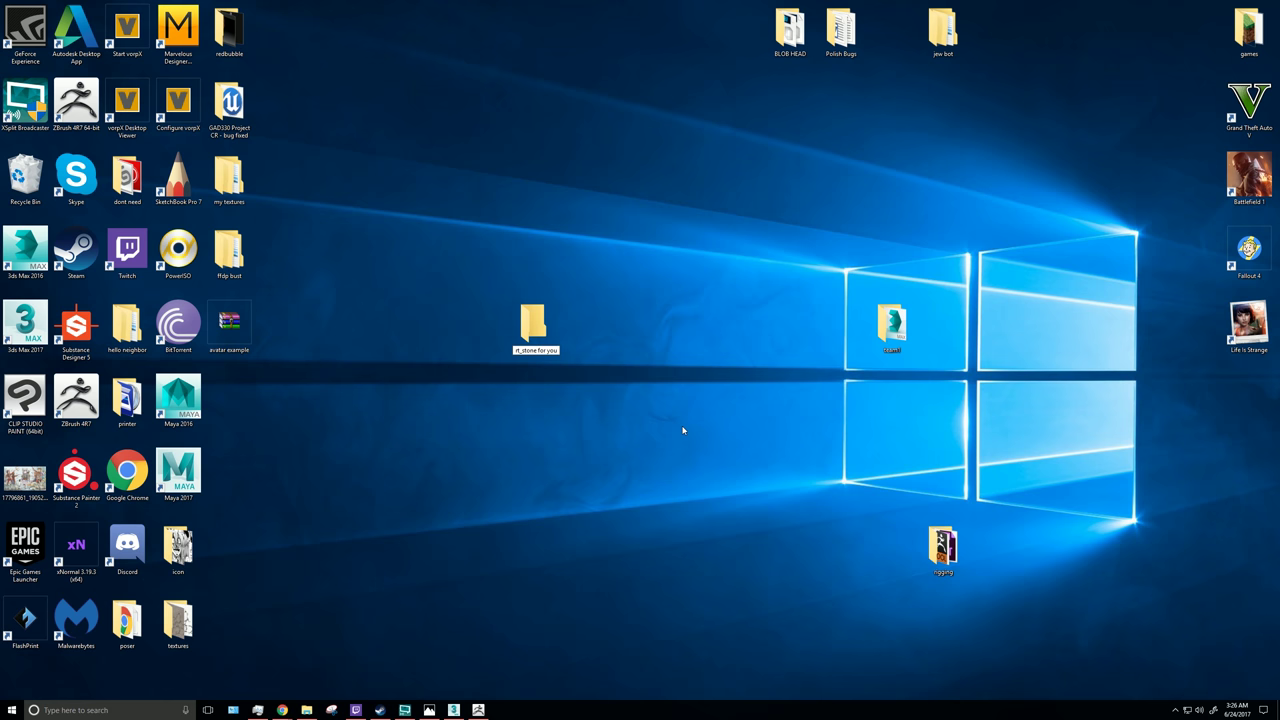
pyautogui.write('ube')
pyautogui.press('Return')
pyautogui.press('Return')
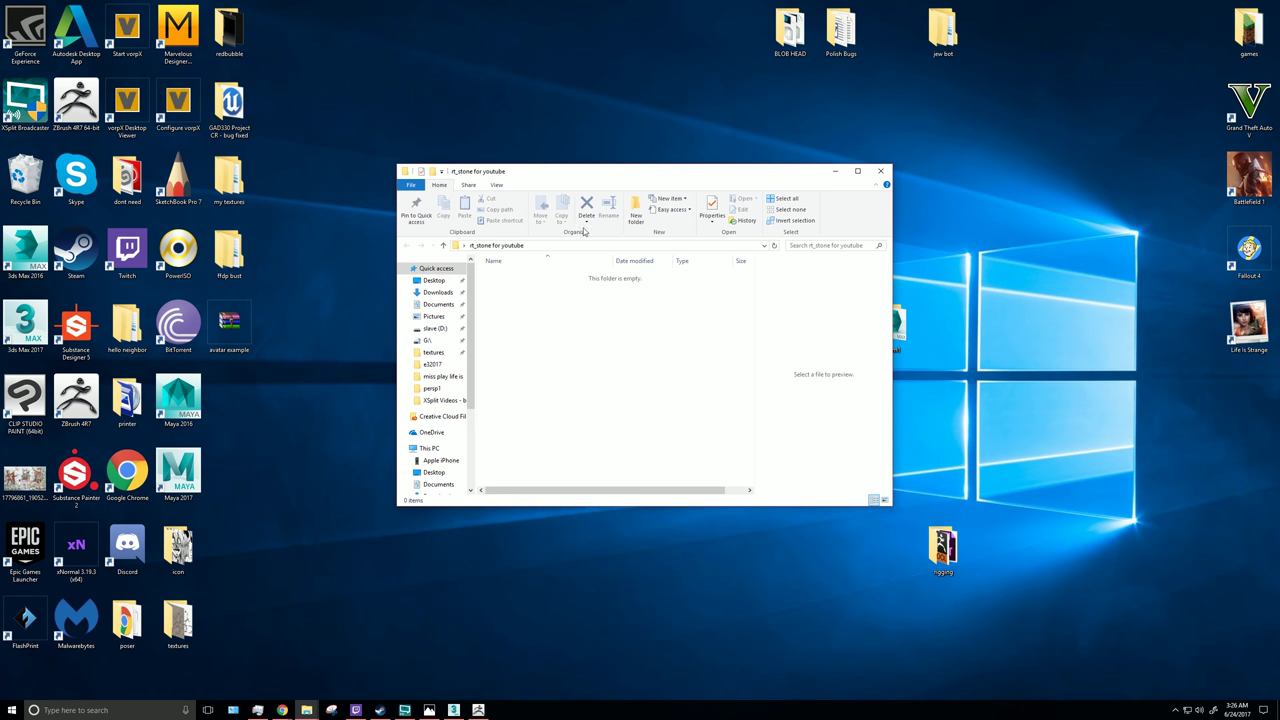
pyautogui.rightClick(528, 296)
pyautogui.click(490, 294)
# Step: Close the chef's knife photo and switch to ZBrush
pyautogui.click(429, 710)
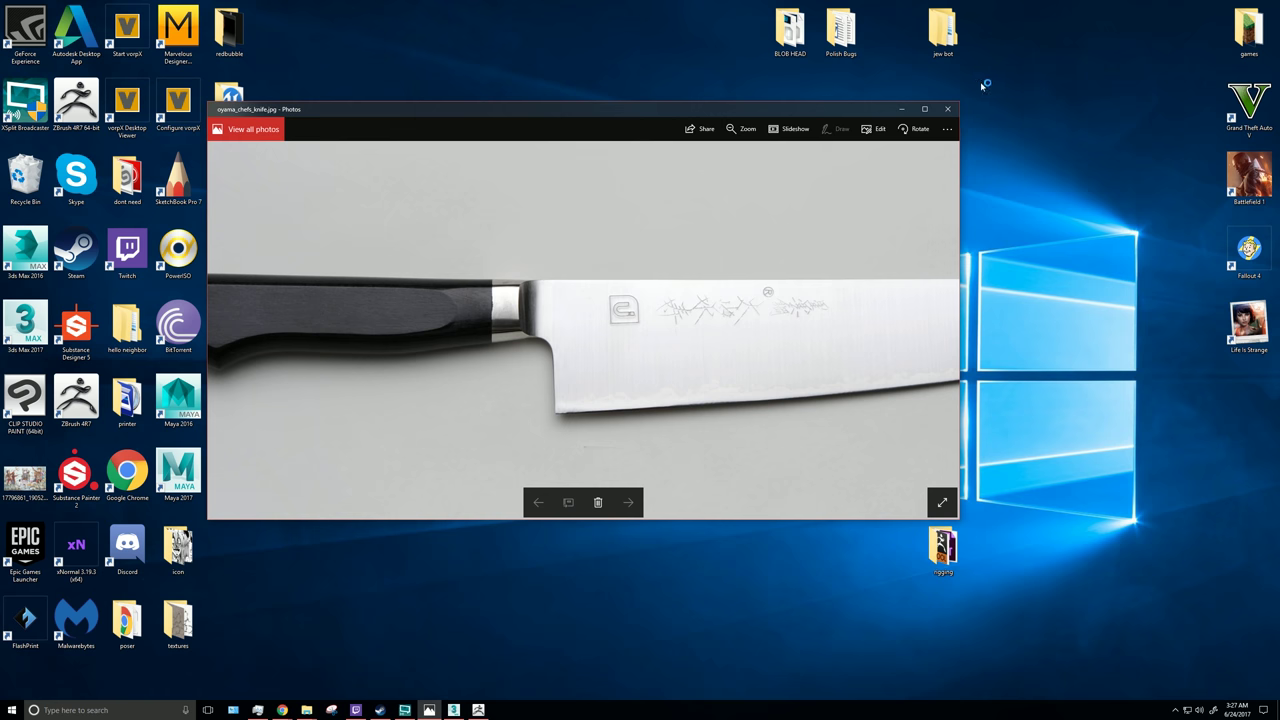
pyautogui.click(947, 108)
pyautogui.click(453, 710)
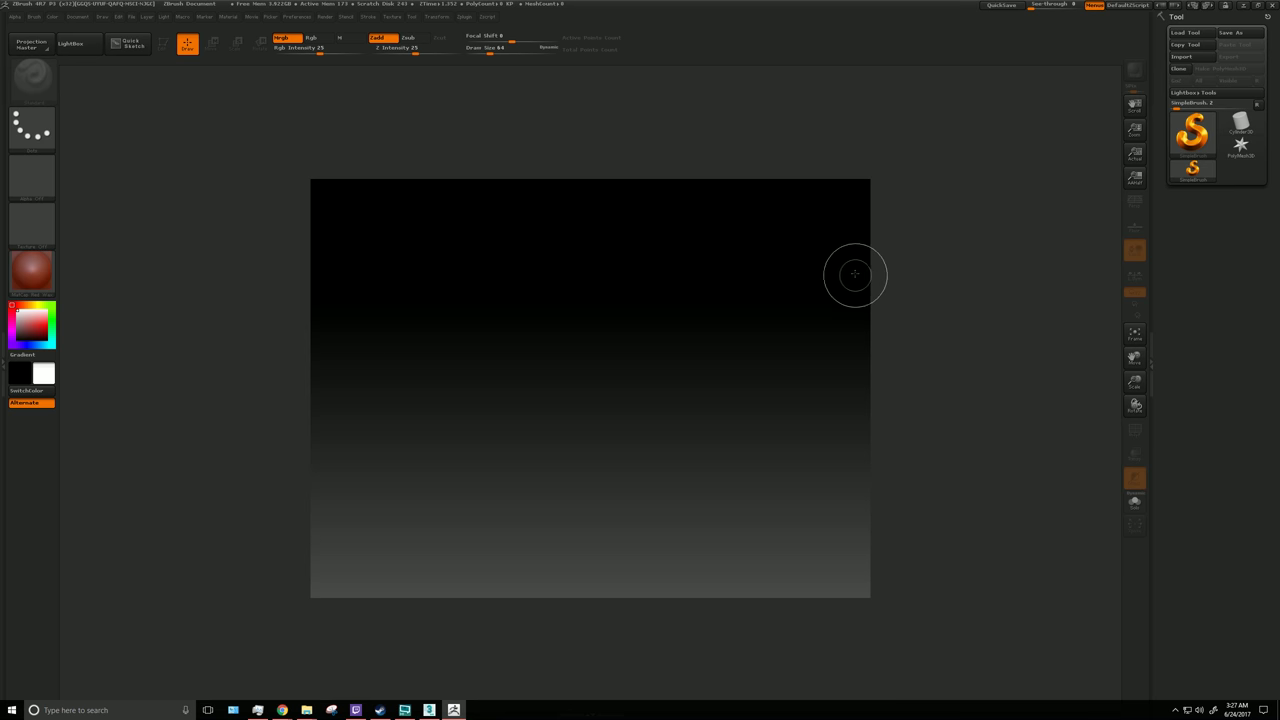
# Step: Draw a Cube3D primitive on the canvas and put it into Edit mode
pyautogui.click(52, 18)
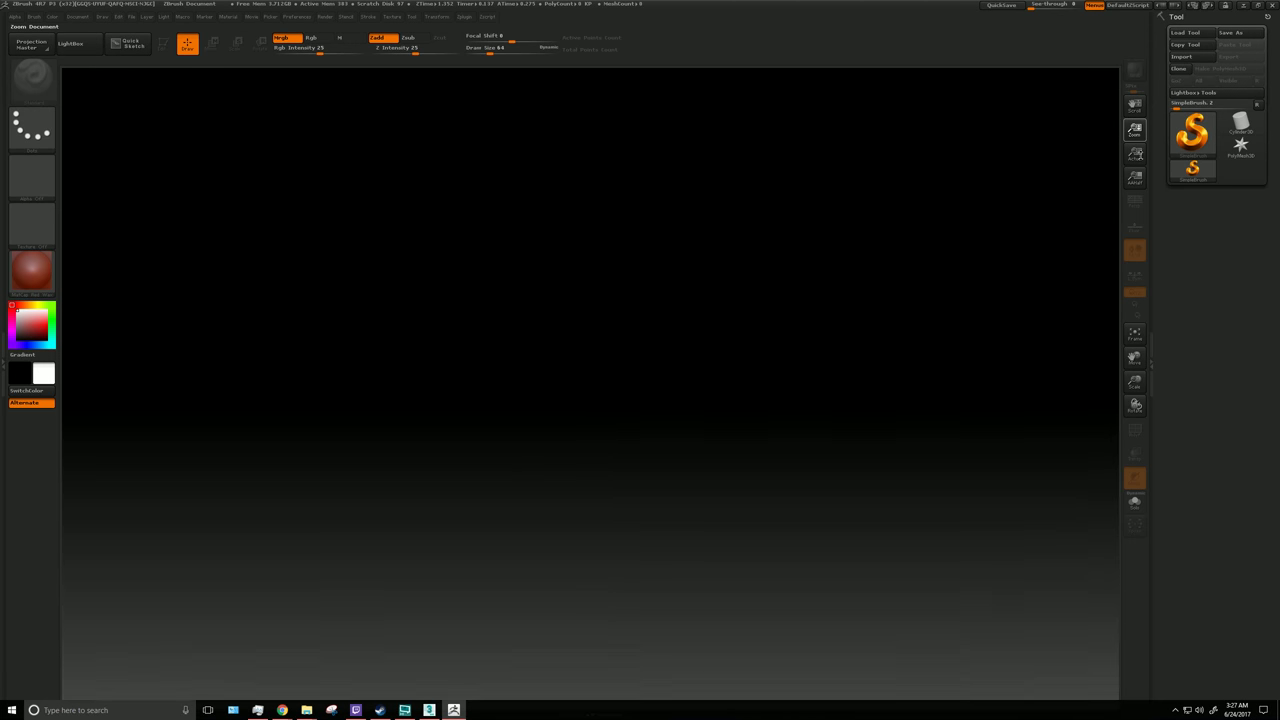
pyautogui.moveTo(1134, 130); pyautogui.dragTo(1106, 131)
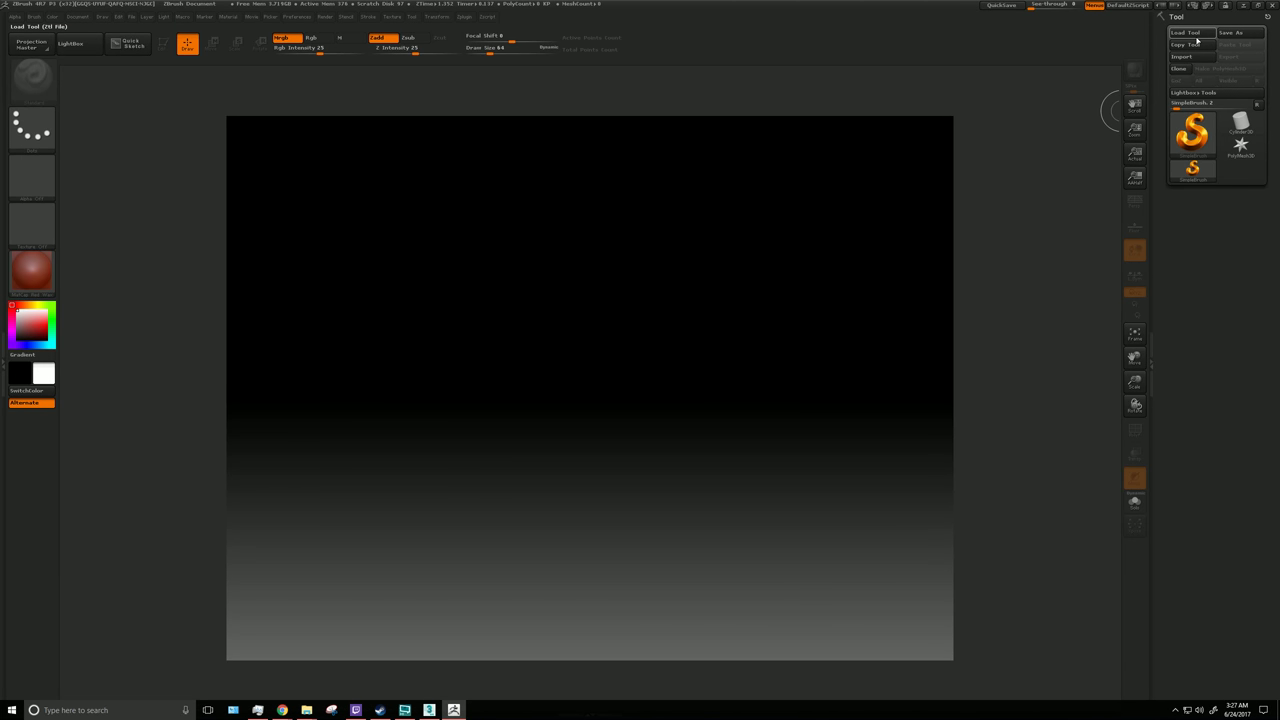
pyautogui.click(1192, 130)
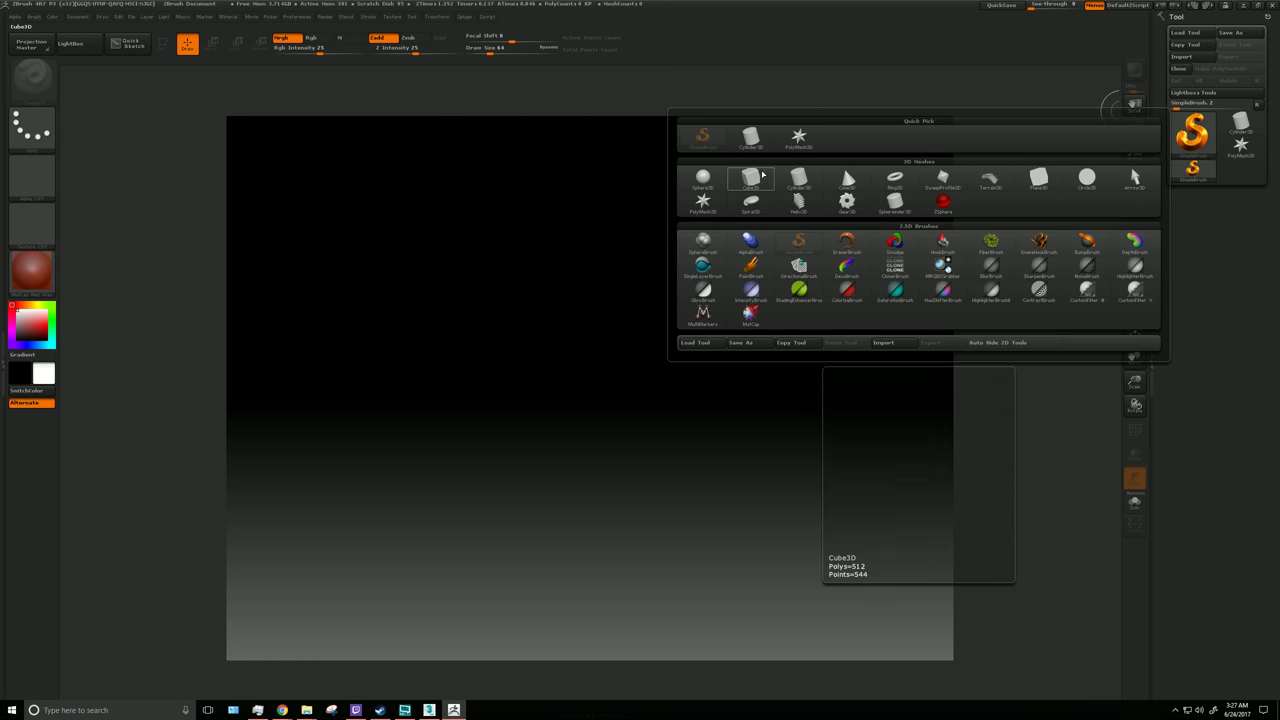
pyautogui.click(763, 176)
pyautogui.moveTo(563, 332); pyautogui.dragTo(571, 586)
pyautogui.click(166, 46)
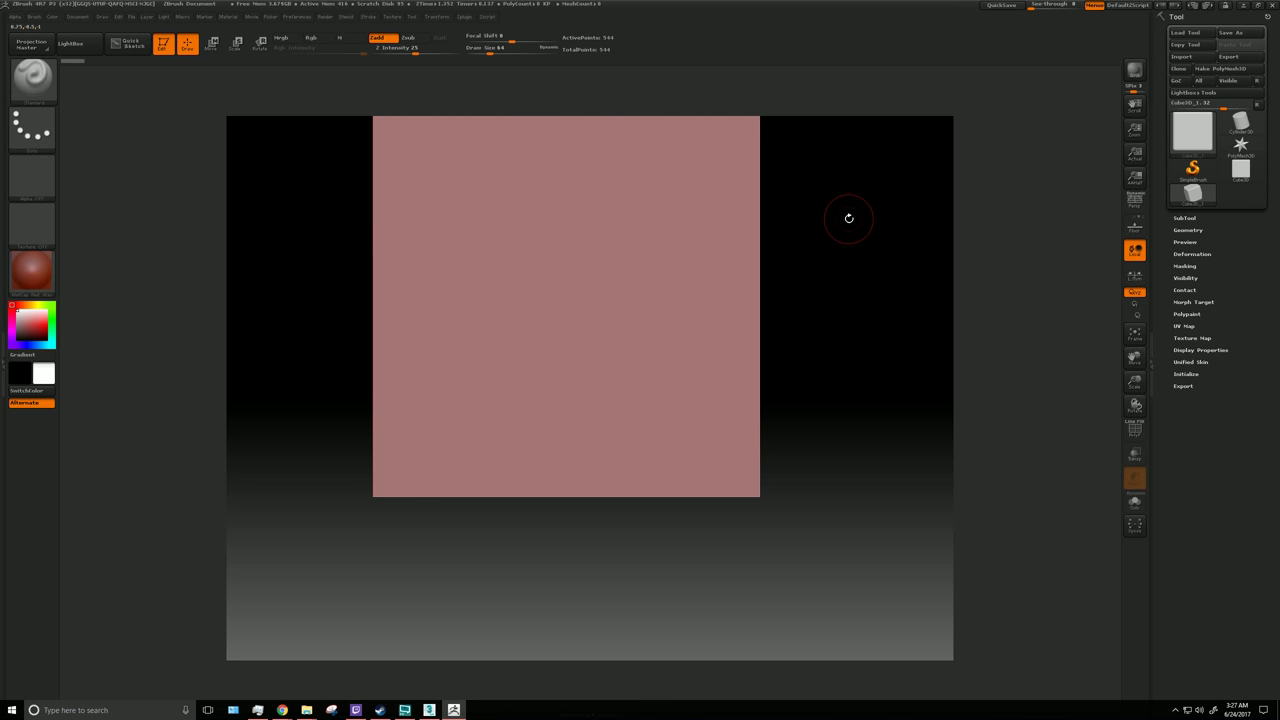
# Step: Convert the cube primitive into an editable PolyMesh3D
pyautogui.moveTo(849, 214)
pyautogui.keyDown('alt'); pyautogui.mouseDown()
pyautogui.moveTo(851, 314)
pyautogui.moveTo(854, 296)
pyautogui.moveTo(837, 313)
pyautogui.mouseUp(); pyautogui.keyUp('alt')
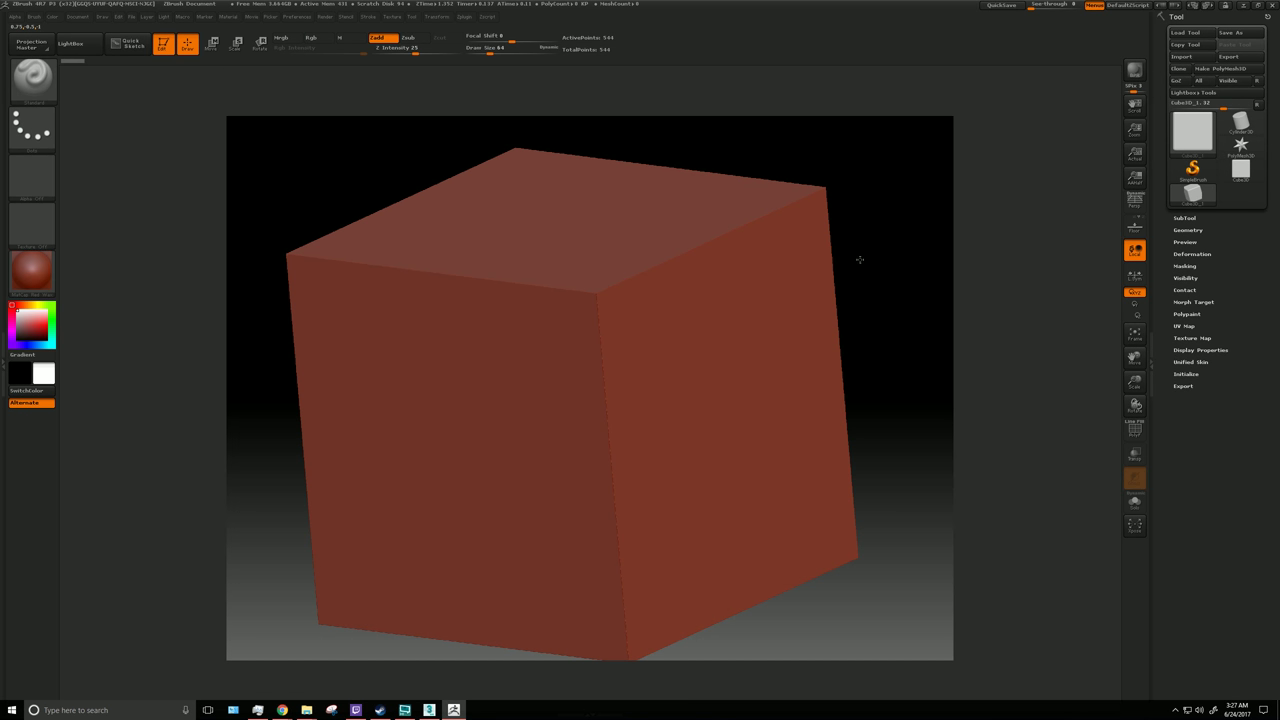
pyautogui.keyDown('alt'); pyautogui.moveTo(857, 260); pyautogui.dragTo(831, 255); pyautogui.keyUp('alt')
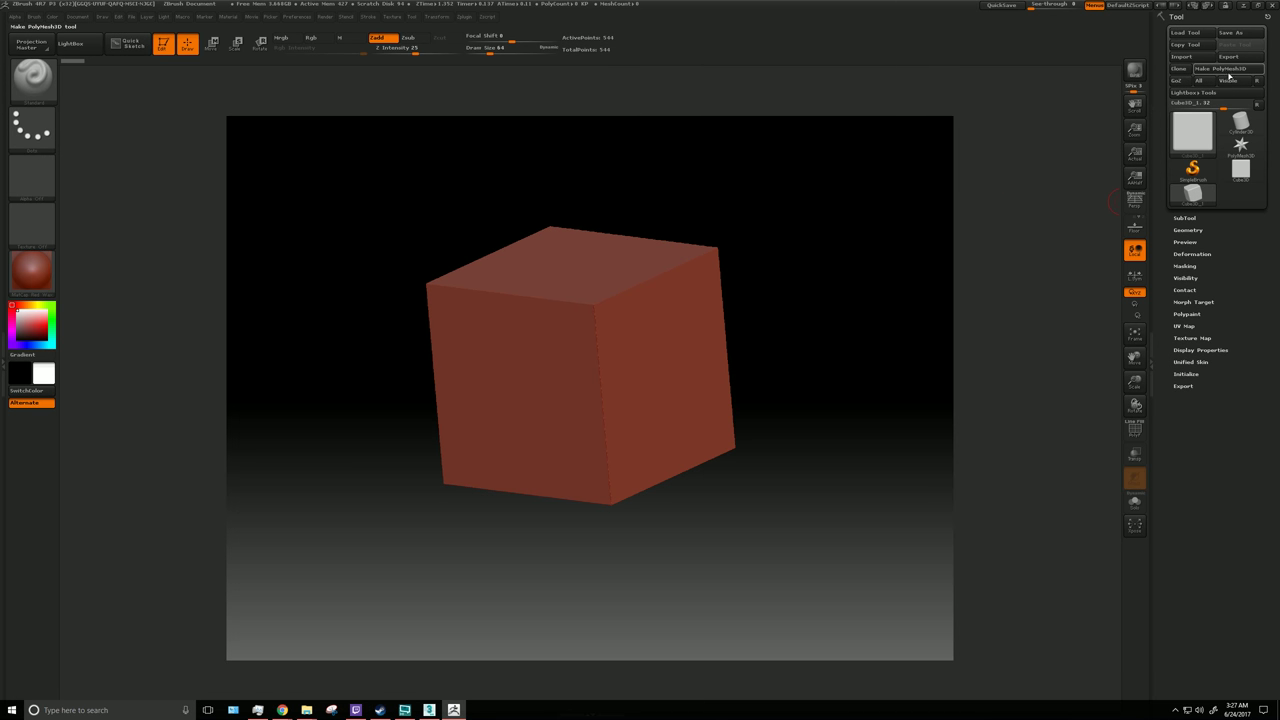
pyautogui.click(1229, 69)
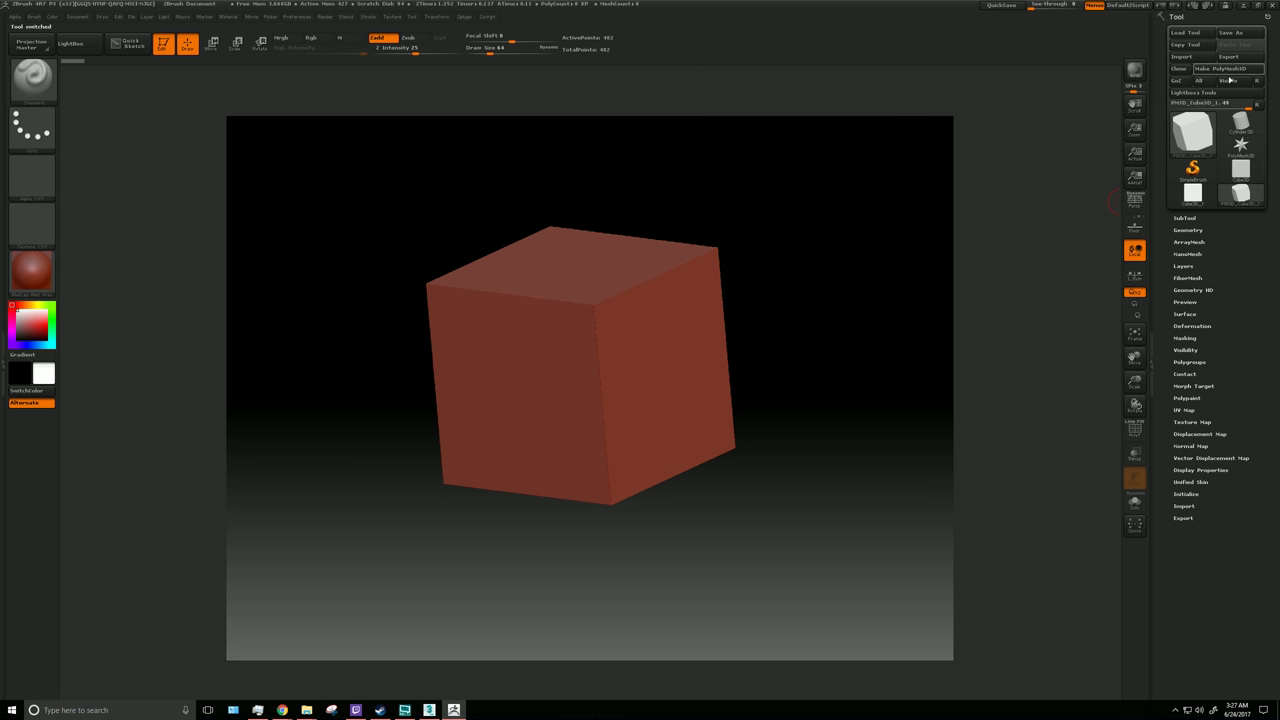
# Step: Subdivide the cube to level 3, dividing once with Smt off and once with Smt on
pyautogui.click(1186, 230)
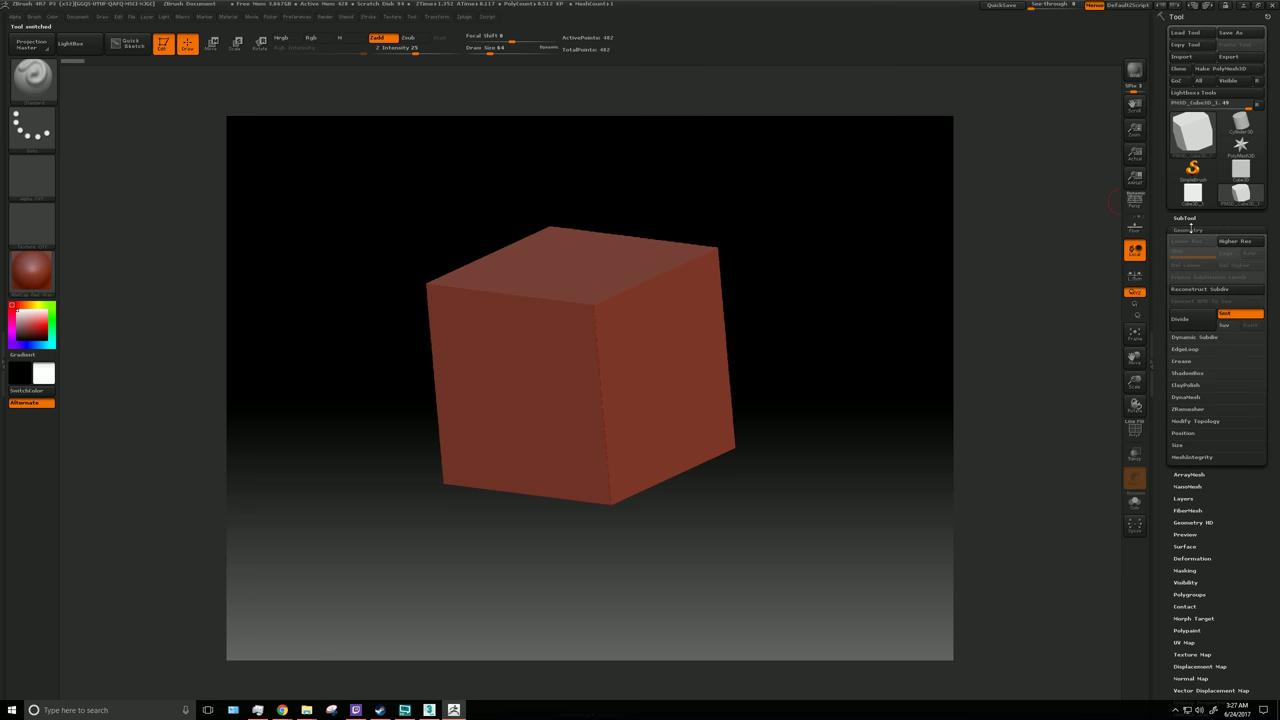
pyautogui.click(1191, 319)
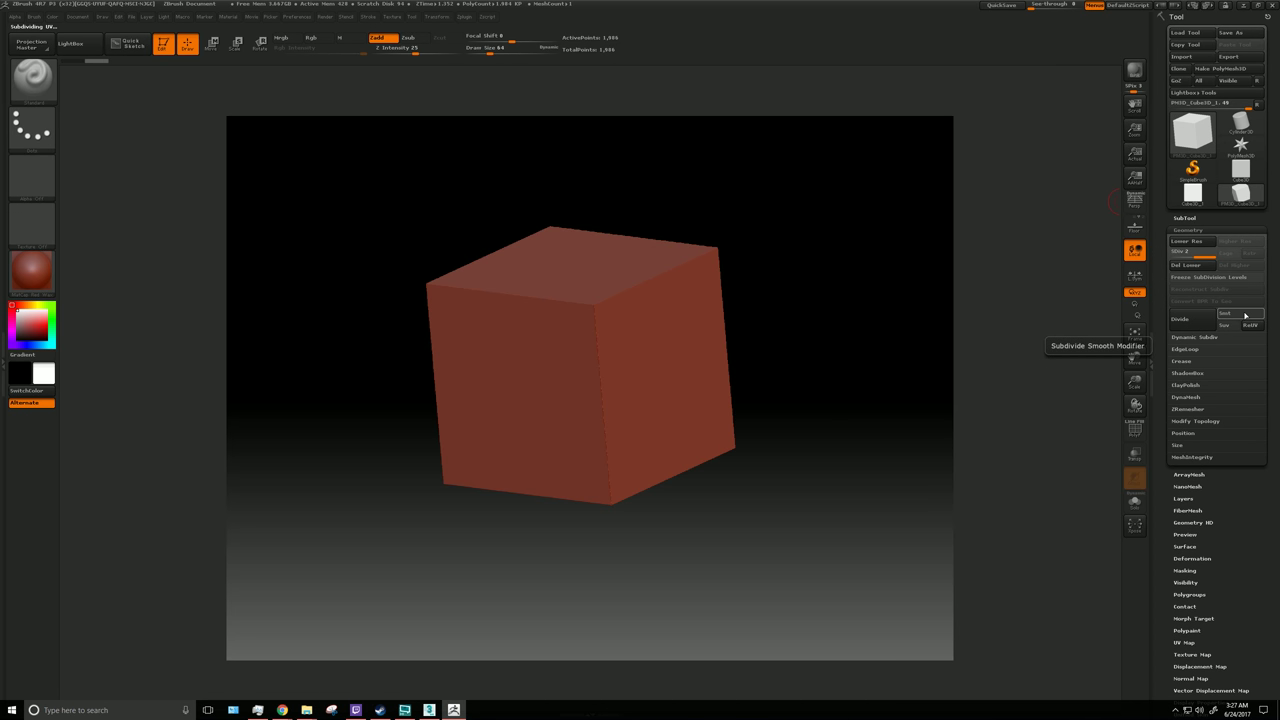
pyautogui.click(1238, 313)
pyautogui.click(1182, 319)
pyautogui.moveTo(815, 360); pyautogui.dragTo(800, 356)
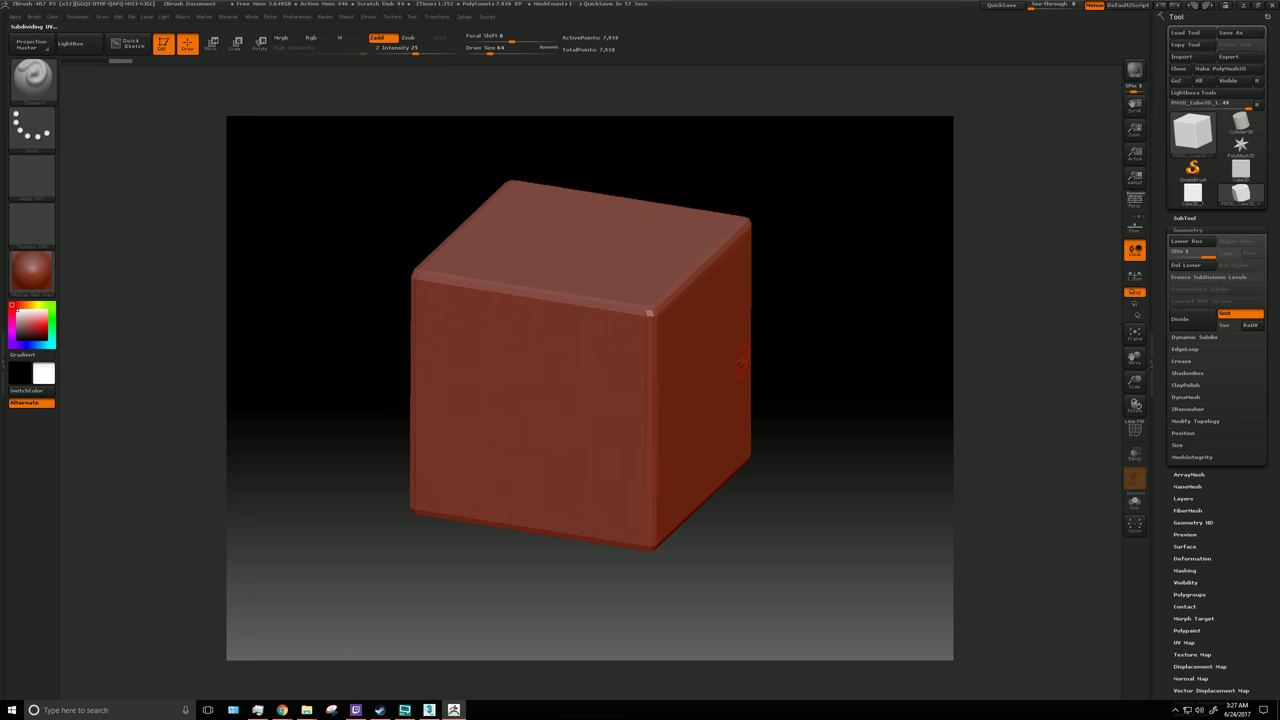
# Step: Choose the Move Topological brush and enlarge its draw size for reshaping the cube
pyautogui.click(44, 76)
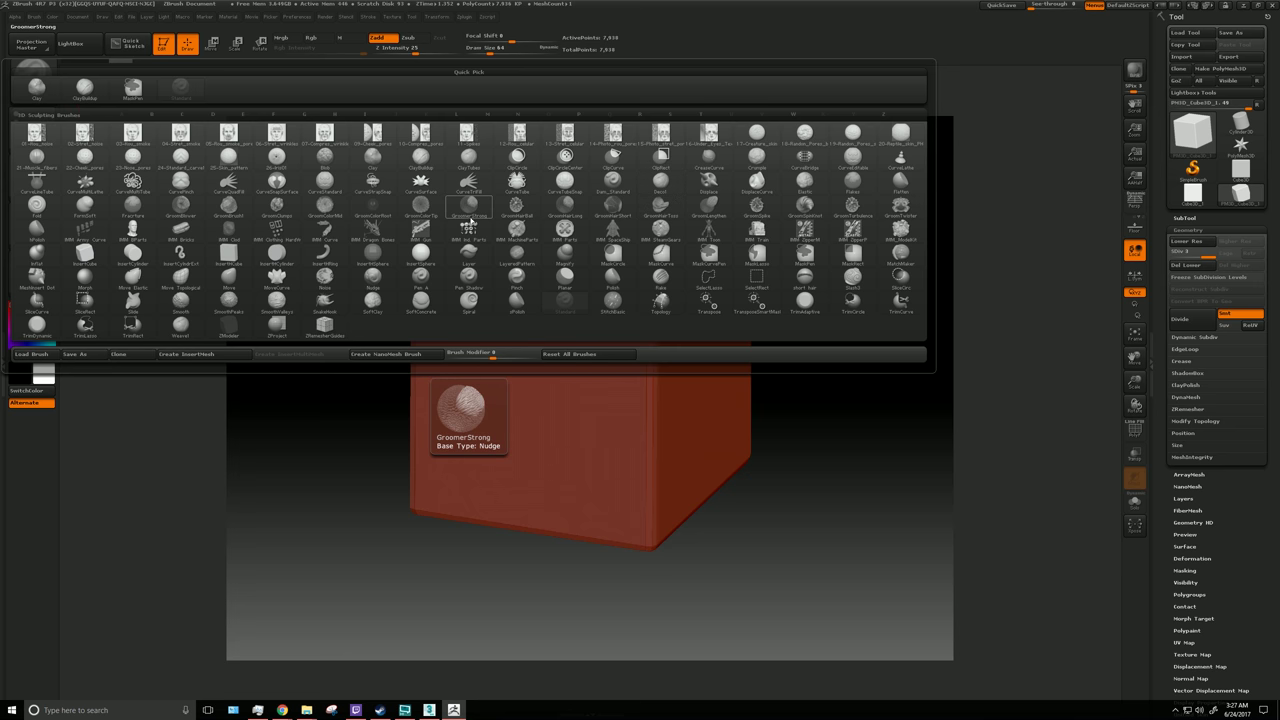
pyautogui.press('m')
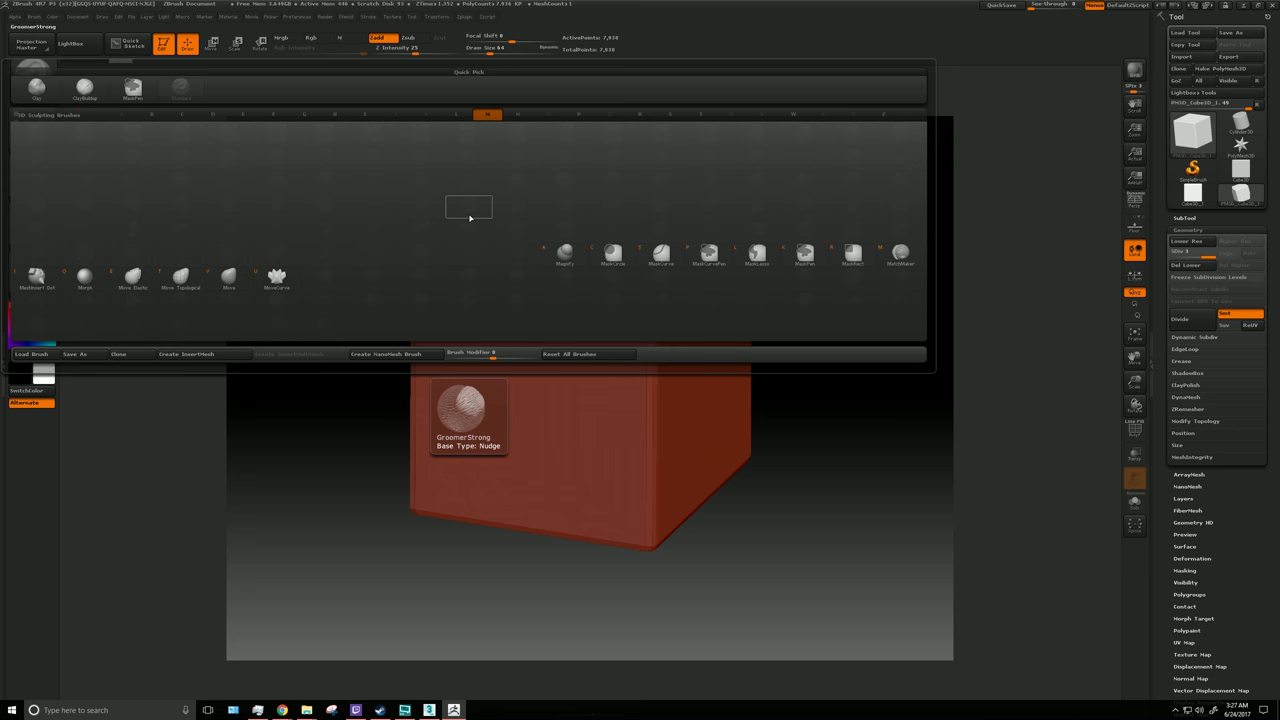
pyautogui.click(216, 284)
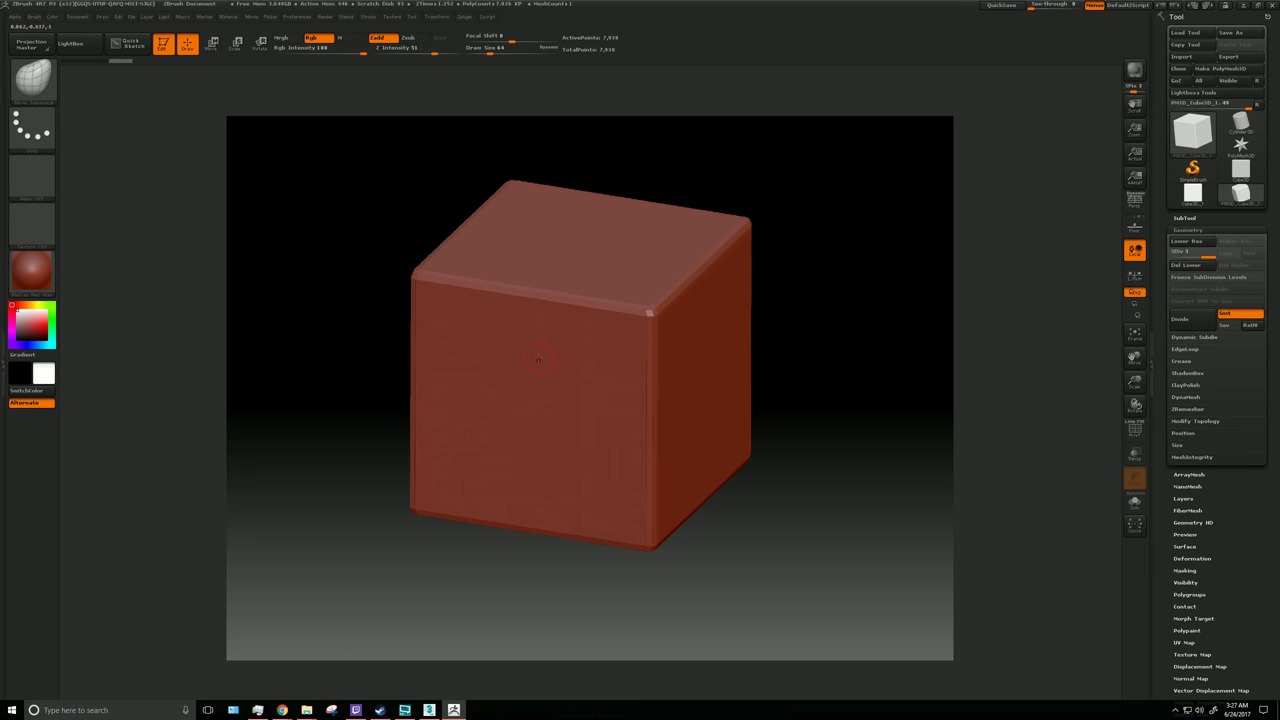
pyautogui.press(']')
pyautogui.press(']')
pyautogui.press(']')
pyautogui.press(']')
pyautogui.press(']')
pyautogui.press(']')
pyautogui.moveTo(826, 306); pyautogui.dragTo(420, 636)
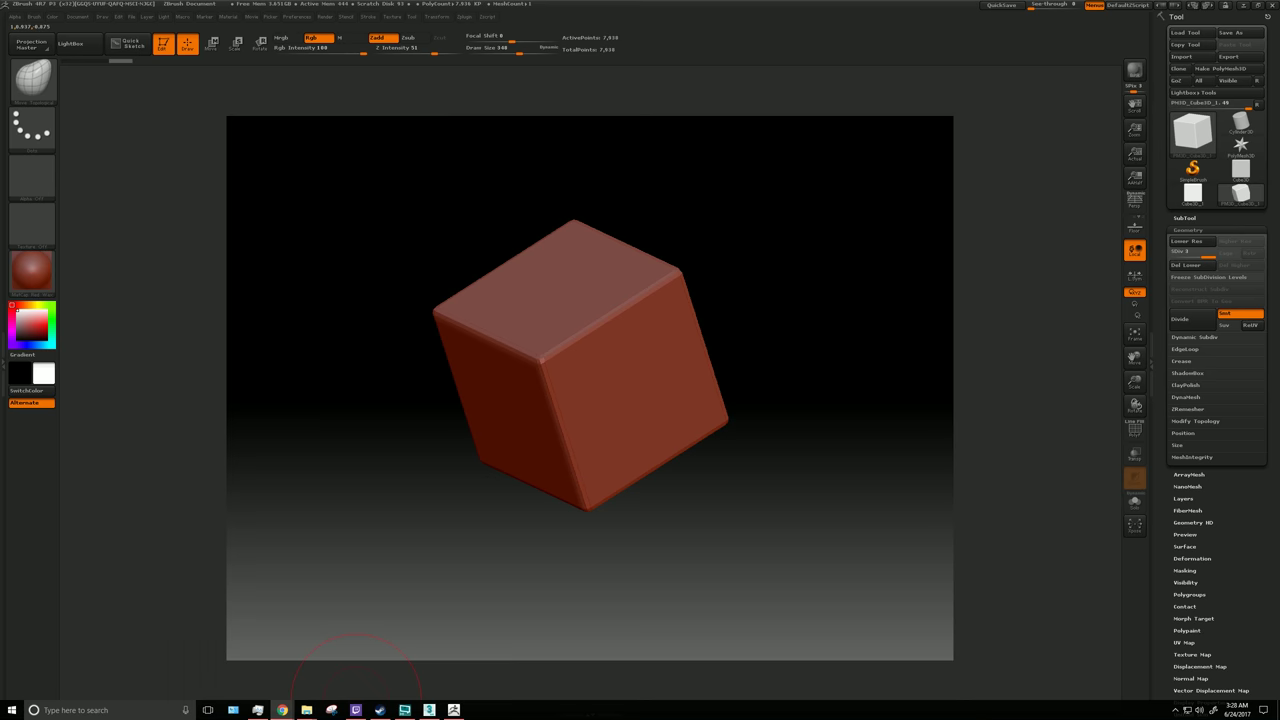
# Step: Check the stone reference photos in Chrome, return to ZBrush and try a first pull on the cube
pyautogui.click(282, 710)
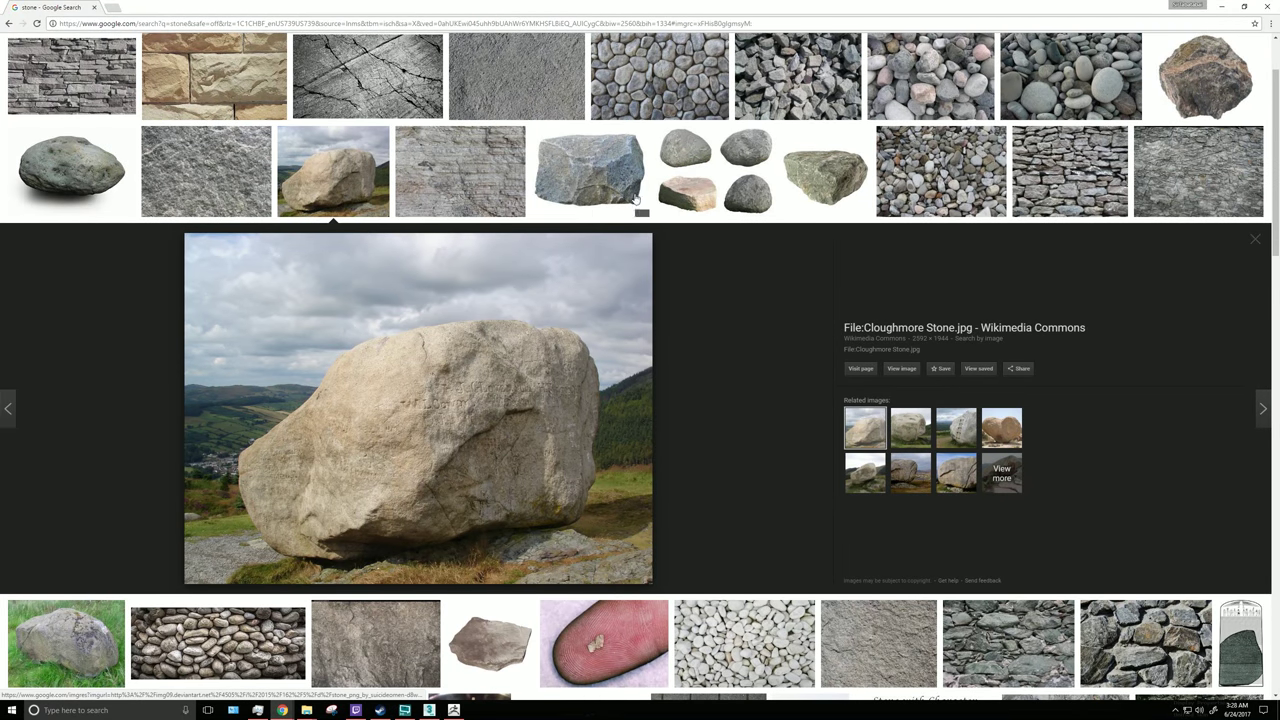
pyautogui.hotkey('alt', 'Tab')
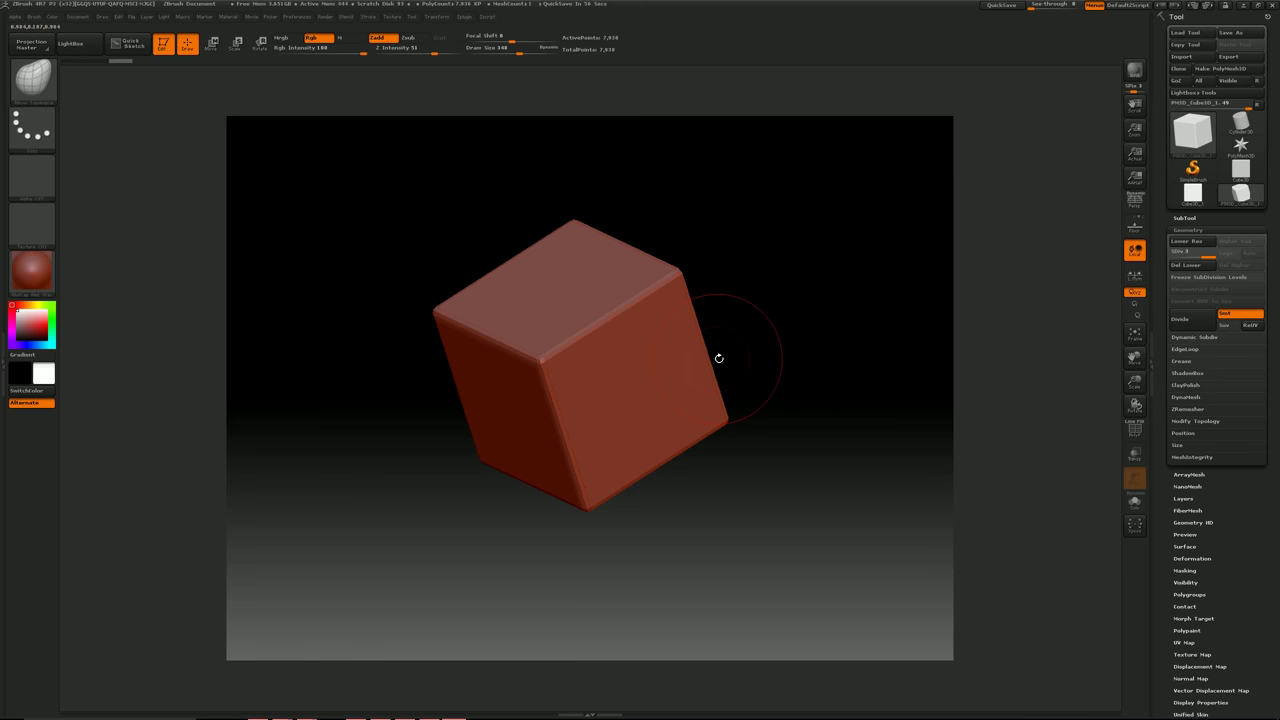
pyautogui.moveTo(720, 358)
pyautogui.mouseDown()
pyautogui.moveTo(652, 394)
pyautogui.moveTo(706, 366)
pyautogui.moveTo(700, 378)
pyautogui.mouseUp()
pyautogui.hotkey('ctrl', 'z')
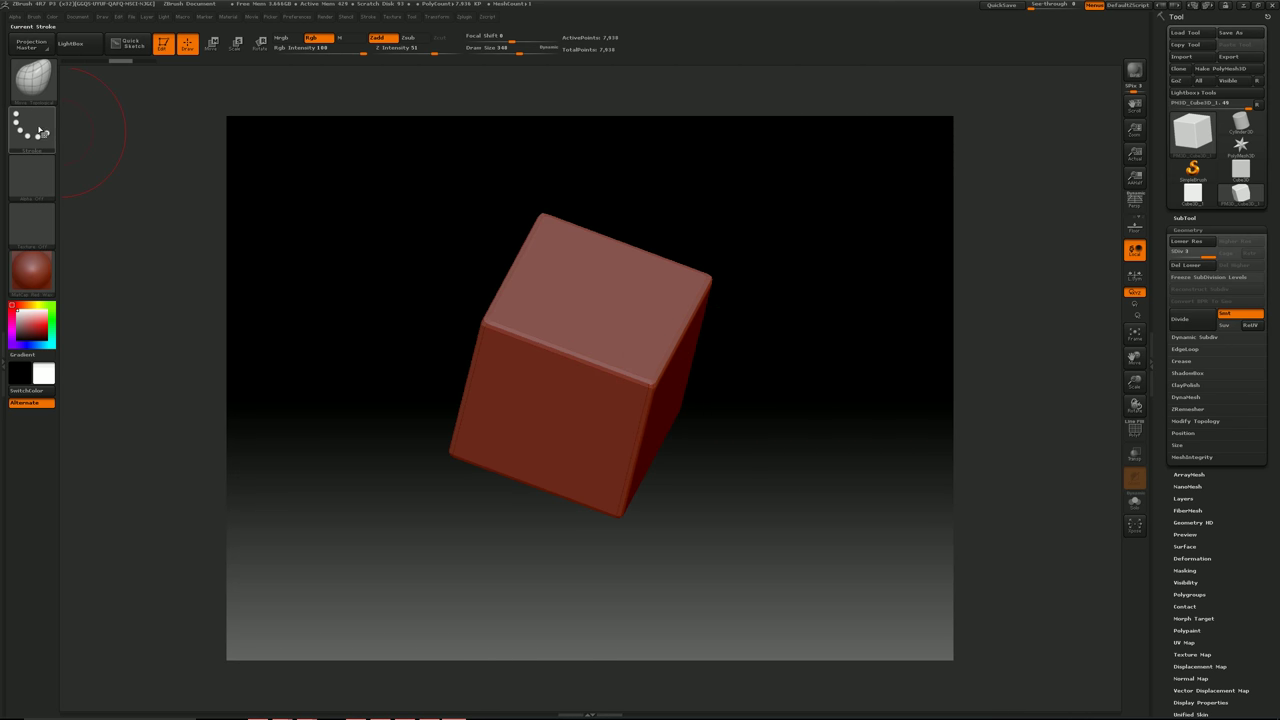
# Step: Switch to the Move brush, test it on the cube's corner and enlarge its draw size further
pyautogui.click(32, 80)
pyautogui.press('m')
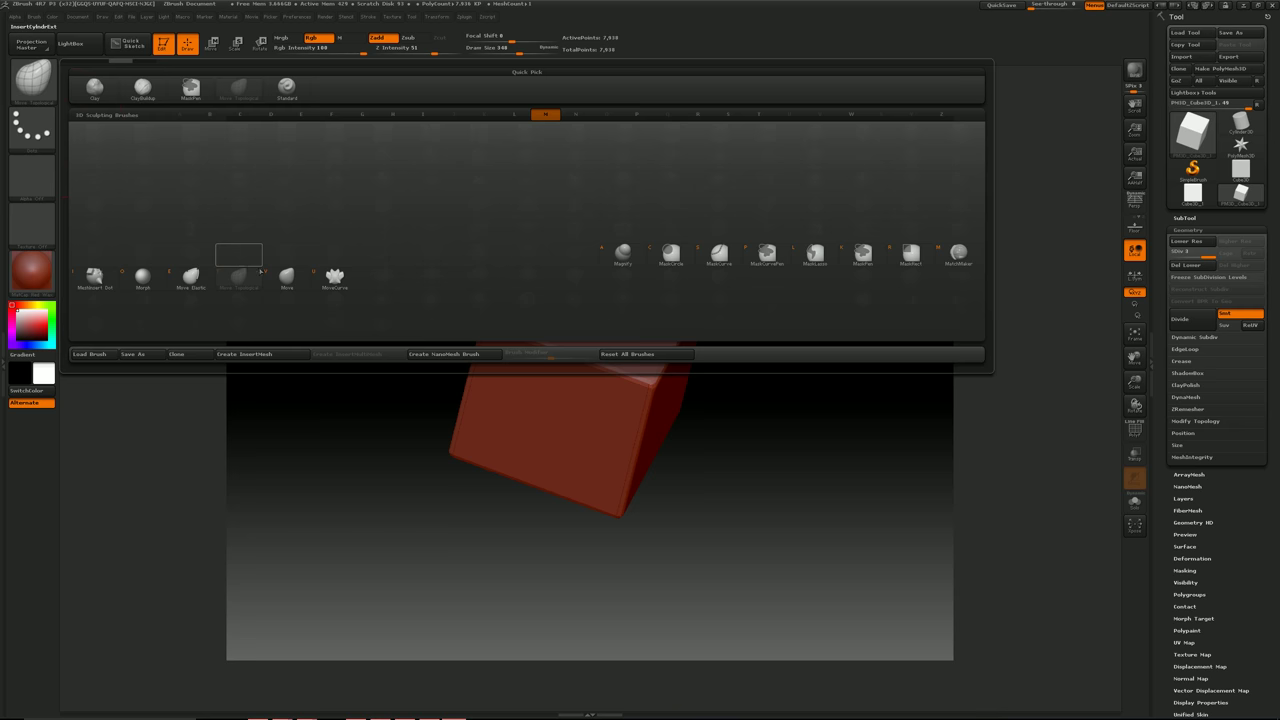
pyautogui.click(270, 275)
pyautogui.moveTo(653, 391)
pyautogui.mouseDown()
pyautogui.moveTo(707, 420)
pyautogui.moveTo(693, 426)
pyautogui.mouseUp()
pyautogui.hotkey('ctrl', 'z')
pyautogui.press(']')
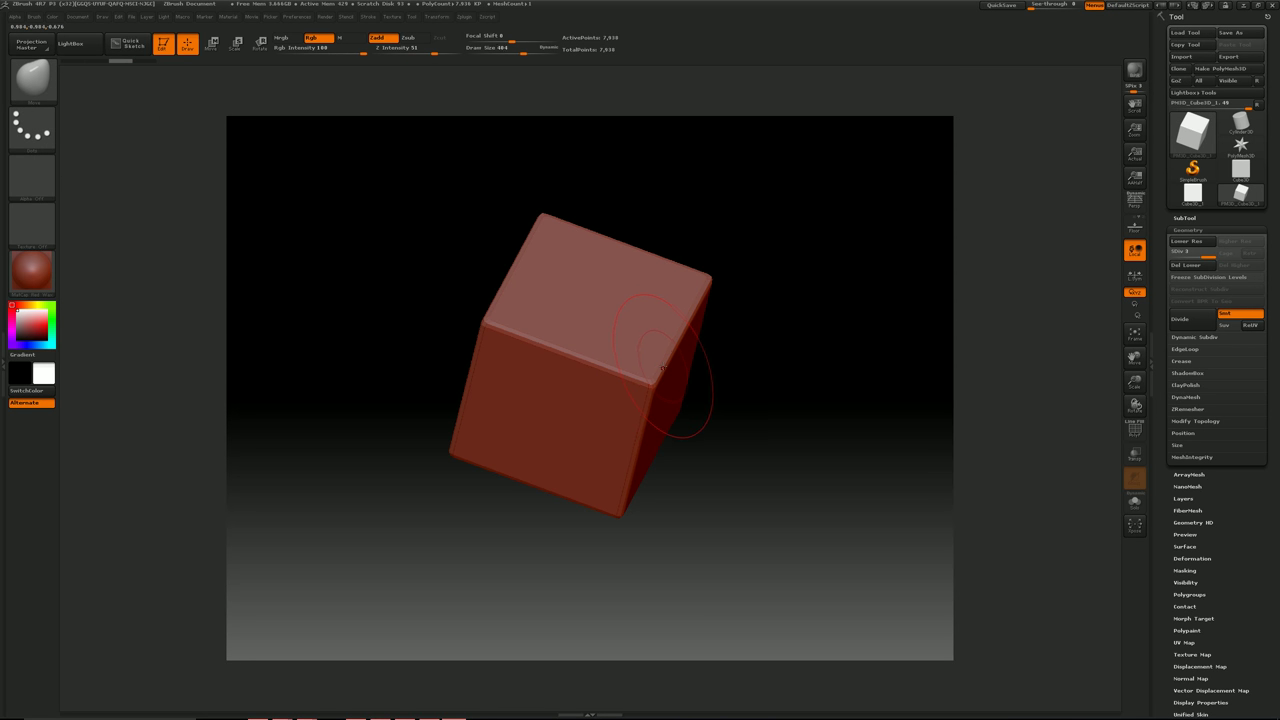
pyautogui.press(']')
# Step: Pull the cube's corners and edges outward with the Move brush to form an irregular block
pyautogui.moveTo(644, 390); pyautogui.dragTo(677, 457)
pyautogui.moveTo(692, 343); pyautogui.dragTo(738, 334)
pyautogui.moveTo(713, 279); pyautogui.dragTo(754, 271)
pyautogui.moveTo(490, 332); pyautogui.dragTo(386, 300)
pyautogui.moveTo(518, 260); pyautogui.dragTo(433, 202)
pyautogui.moveTo(533, 213); pyautogui.dragTo(508, 192)
pyautogui.moveTo(452, 436); pyautogui.dragTo(380, 509)
pyautogui.moveTo(526, 469); pyautogui.dragTo(522, 514)
pyautogui.moveTo(616, 508)
pyautogui.mouseDown()
pyautogui.moveTo(613, 566)
pyautogui.moveTo(677, 557)
pyautogui.moveTo(803, 474)
pyautogui.moveTo(785, 395)
pyautogui.mouseUp()
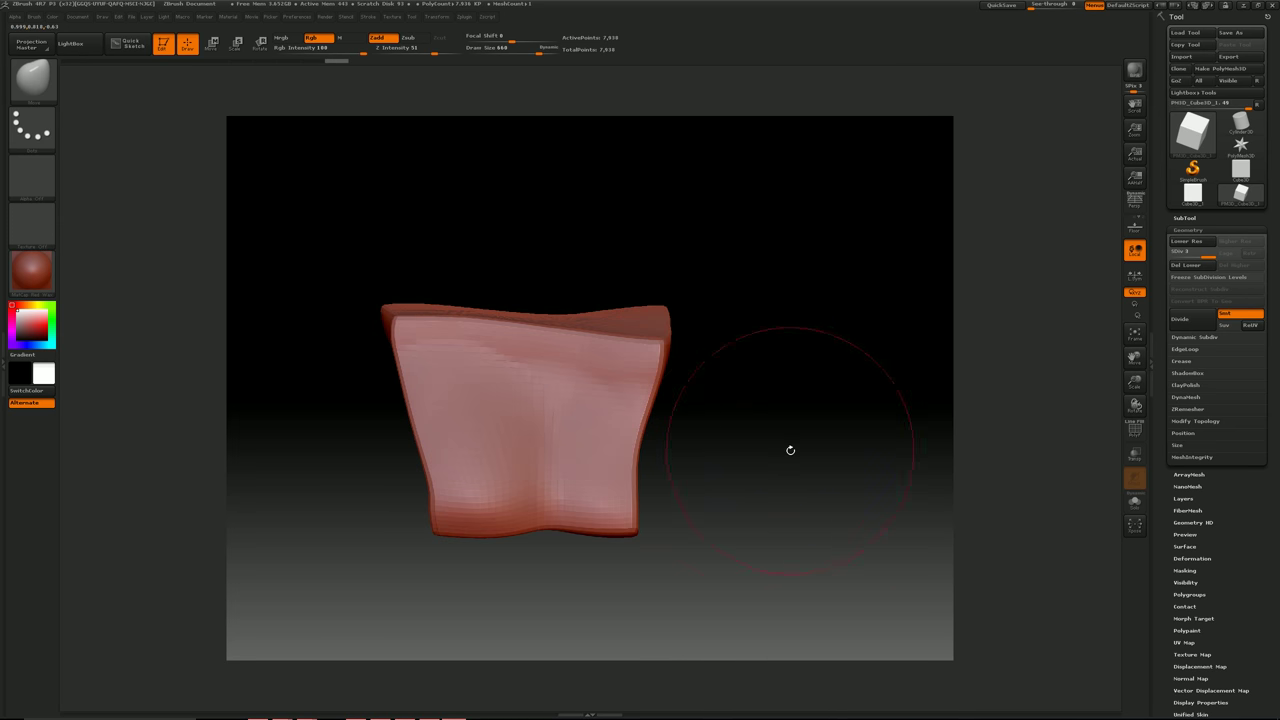
# Step: Reshape the block's lower corners and sides from several angles with the Move brush
pyautogui.moveTo(435, 535); pyautogui.dragTo(457, 520)
pyautogui.moveTo(697, 497); pyautogui.dragTo(510, 499)
pyautogui.moveTo(328, 500)
pyautogui.mouseDown()
pyautogui.moveTo(312, 525)
pyautogui.moveTo(386, 591)
pyautogui.mouseUp()
pyautogui.moveTo(625, 529); pyautogui.dragTo(735, 526)
pyautogui.keyDown('alt'); pyautogui.moveTo(538, 467); pyautogui.dragTo(724, 439); pyautogui.keyUp('alt')
pyautogui.moveTo(390, 490)
pyautogui.mouseDown()
pyautogui.moveTo(384, 525)
pyautogui.moveTo(330, 445)
pyautogui.mouseUp()
pyautogui.moveTo(469, 512); pyautogui.dragTo(474, 578)
pyautogui.moveTo(386, 511); pyautogui.dragTo(376, 553)
pyautogui.moveTo(712, 475); pyautogui.dragTo(595, 431)
# Step: Try further Move brush pulls on the block's lower edges and sides, and undo the last four strokes
pyautogui.moveTo(671, 467)
pyautogui.mouseDown()
pyautogui.moveTo(745, 459)
pyautogui.moveTo(663, 460)
pyautogui.moveTo(660, 430)
pyautogui.mouseUp()
pyautogui.moveTo(470, 451); pyautogui.dragTo(448, 480)
pyautogui.moveTo(522, 535)
pyautogui.mouseDown()
pyautogui.moveTo(561, 559)
pyautogui.moveTo(584, 539)
pyautogui.mouseUp()
pyautogui.moveTo(442, 428)
pyautogui.mouseDown()
pyautogui.moveTo(440, 380)
pyautogui.moveTo(464, 422)
pyautogui.moveTo(446, 399)
pyautogui.moveTo(443, 423)
pyautogui.mouseUp()
pyautogui.hotkey('ctrl', 'z')
pyautogui.hotkey('ctrl', 'z')
pyautogui.hotkey('ctrl', 'z')
pyautogui.hotkey('ctrl', 'z')
# Step: Move the block's side and upper corner with broad strokes to make its silhouette more uneven
pyautogui.moveTo(692, 454); pyautogui.dragTo(556, 546)
pyautogui.moveTo(459, 477)
pyautogui.mouseDown()
pyautogui.moveTo(451, 508)
pyautogui.moveTo(531, 534)
pyautogui.mouseUp()
pyautogui.moveTo(461, 371)
pyautogui.mouseDown()
pyautogui.moveTo(430, 354)
pyautogui.moveTo(424, 276)
pyautogui.mouseUp()
pyautogui.moveTo(788, 405)
pyautogui.mouseDown()
pyautogui.moveTo(820, 366)
pyautogui.moveTo(450, 420)
pyautogui.mouseUp()
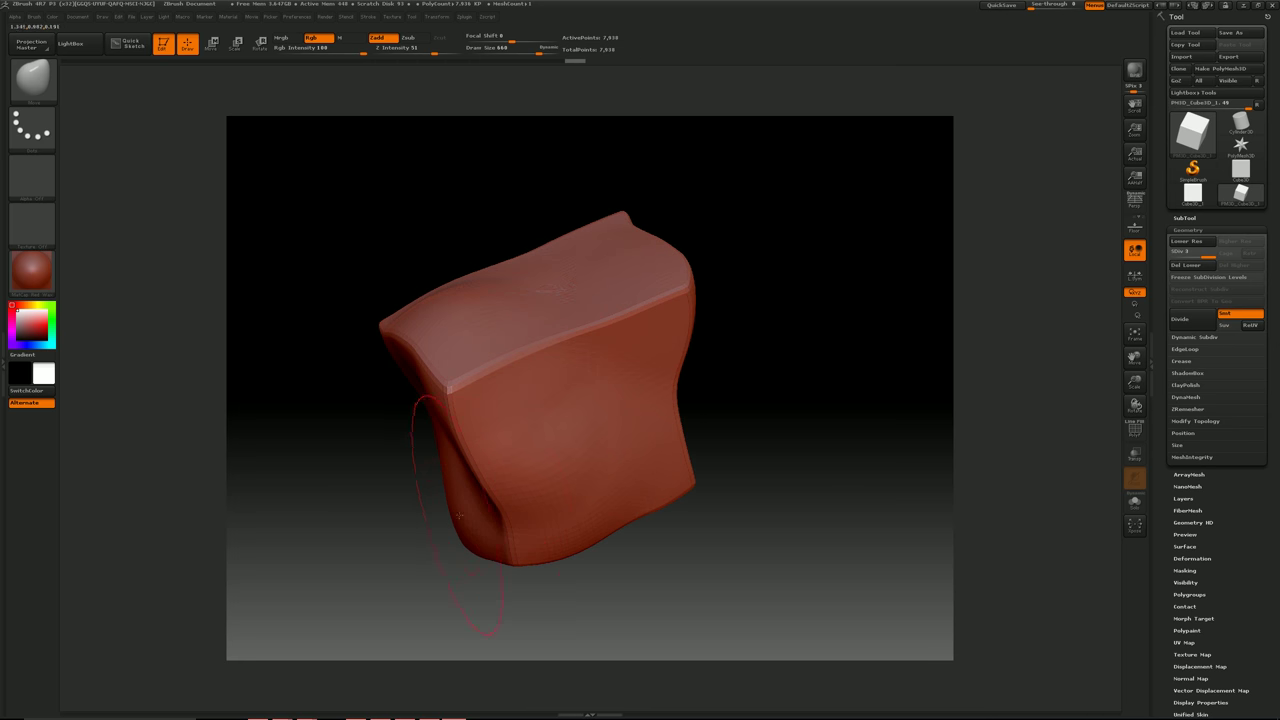
pyautogui.moveTo(726, 471); pyautogui.dragTo(745, 438)
# Step: Consult the stone references in Chrome, then shape the block's corners and sides into an angular rock with the Move brush in ZBrush
pyautogui.press('super')
pyautogui.moveTo(283, 710)
pyautogui.click(342, 675)
pyautogui.moveTo(1279, 79); pyautogui.dragTo(1279, 40)
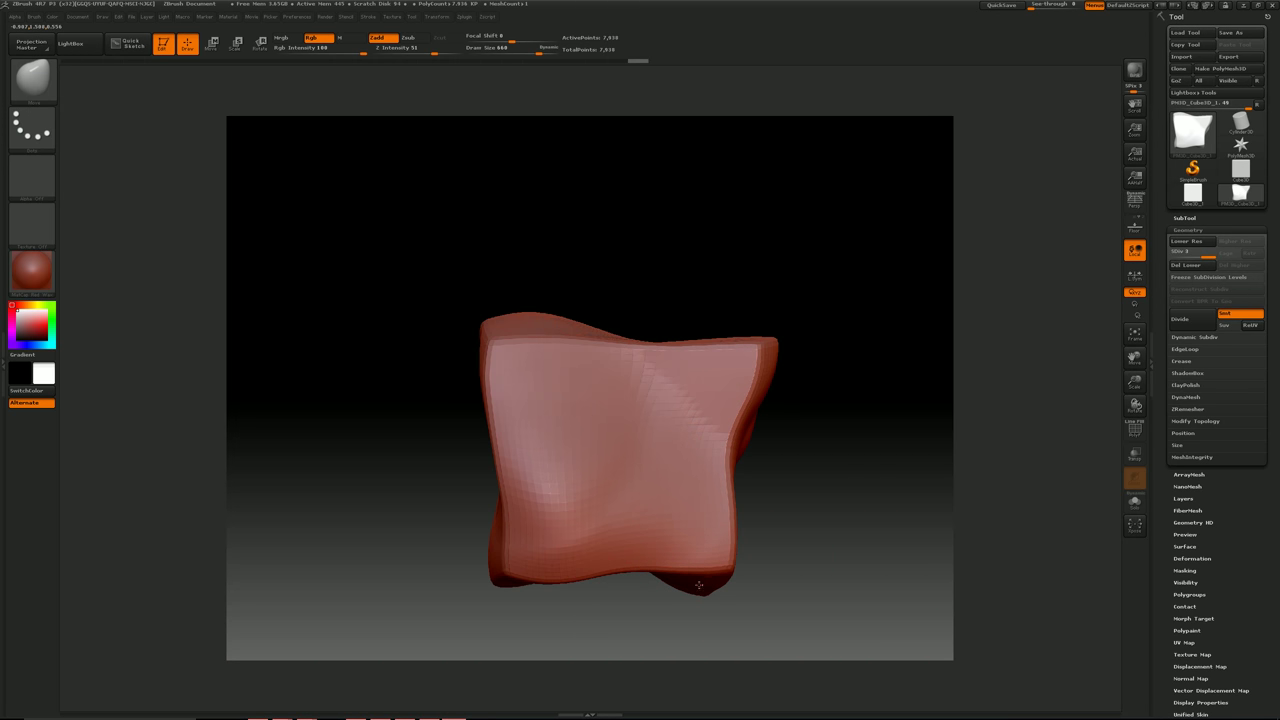
pyautogui.moveTo(699, 585); pyautogui.dragTo(715, 600)
pyautogui.moveTo(497, 521); pyautogui.dragTo(474, 526)
pyautogui.moveTo(772, 438); pyautogui.dragTo(808, 452)
pyautogui.moveTo(398, 522); pyautogui.dragTo(391, 549)
pyautogui.moveTo(634, 480)
pyautogui.mouseDown()
pyautogui.moveTo(705, 483)
pyautogui.moveTo(631, 467)
pyautogui.mouseUp()
pyautogui.moveTo(577, 534)
pyautogui.mouseDown()
pyautogui.moveTo(711, 514)
pyautogui.moveTo(285, 390)
pyautogui.moveTo(754, 462)
pyautogui.mouseUp()
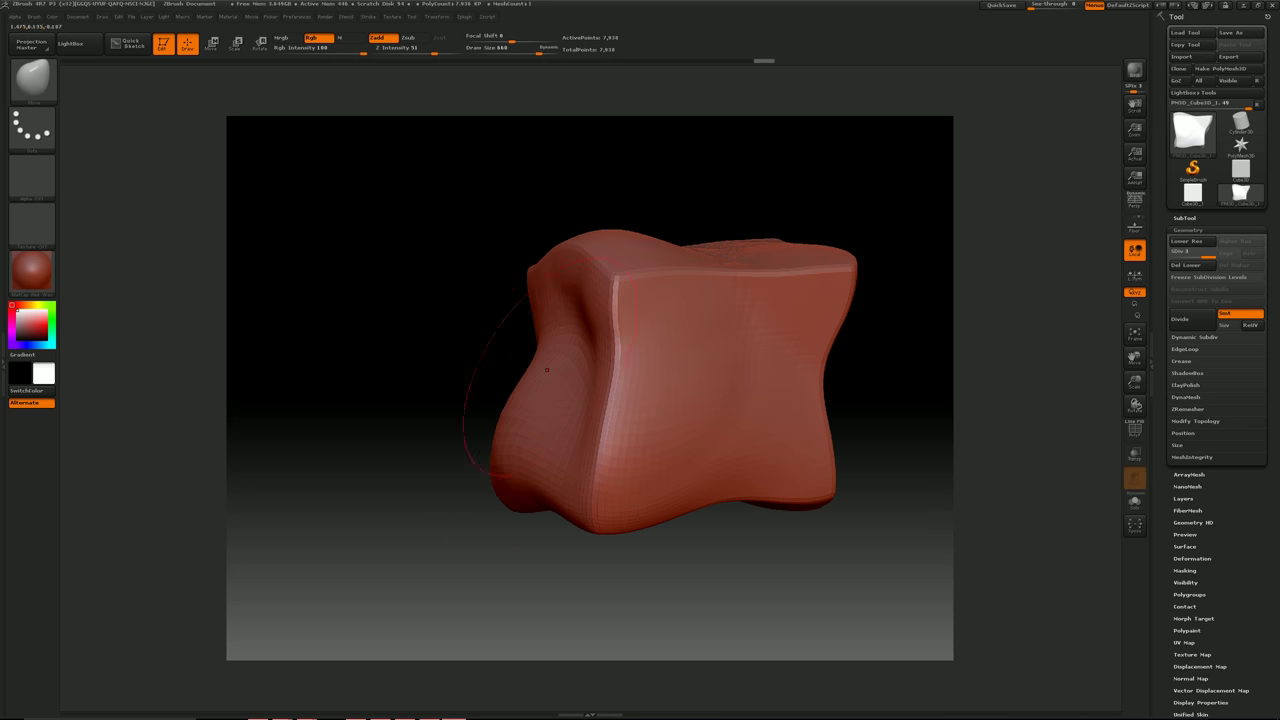
pyautogui.moveTo(549, 356); pyautogui.dragTo(510, 370)
pyautogui.moveTo(780, 420)
pyautogui.mouseDown()
pyautogui.moveTo(775, 350)
pyautogui.moveTo(720, 320)
pyautogui.moveTo(757, 383)
pyautogui.moveTo(561, 237)
pyautogui.moveTo(734, 394)
pyautogui.mouseUp()
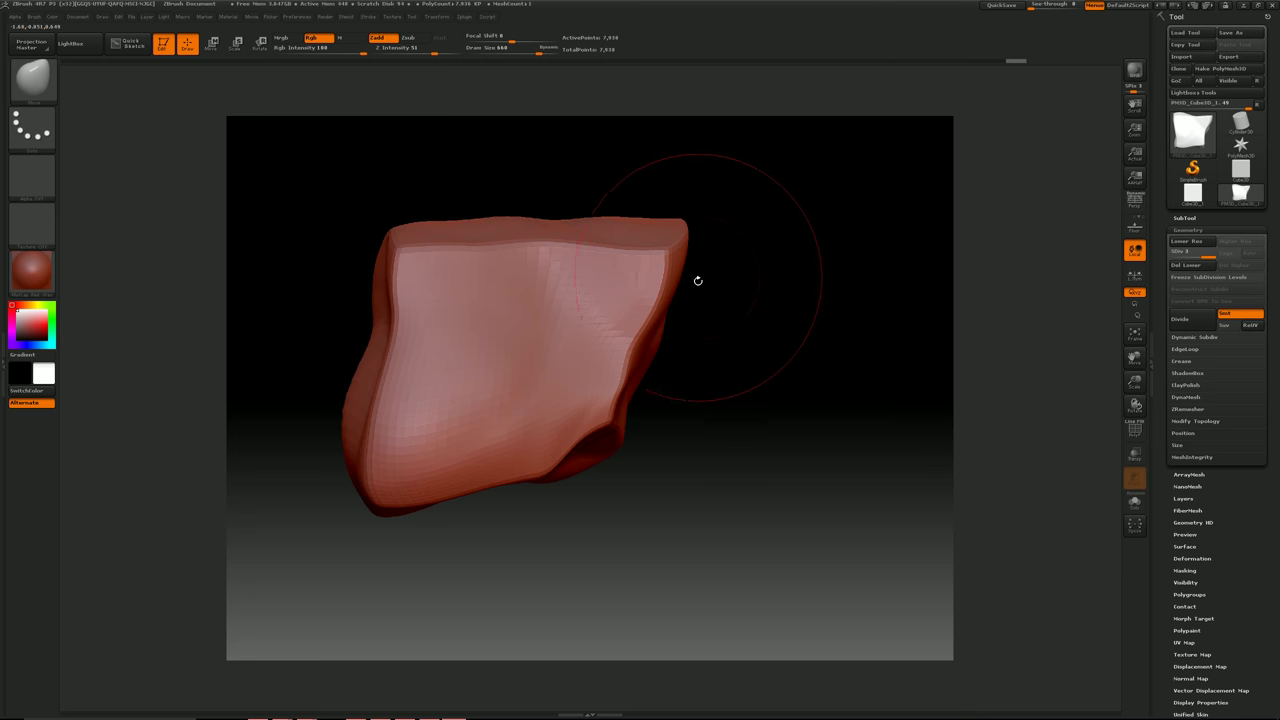
# Step: Subdivide the rock to level 4 and inspect its topology with PolyFrame briefly turned on
pyautogui.click(1180, 318)
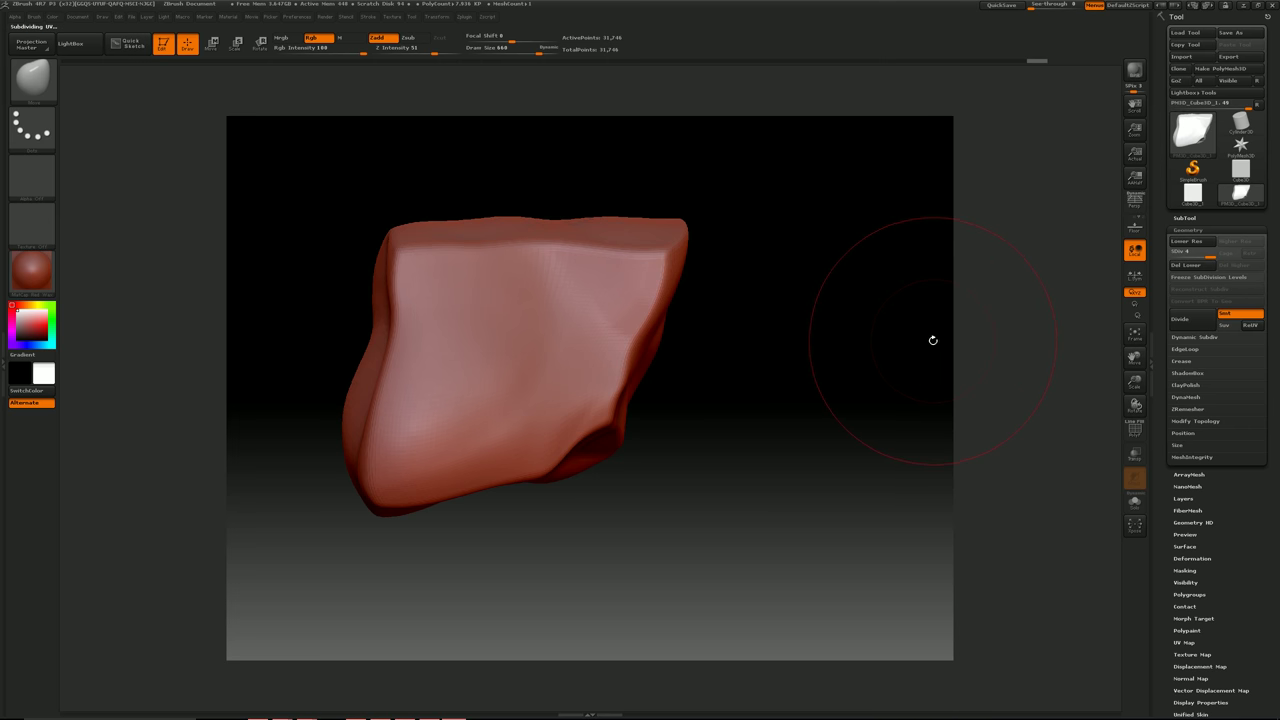
pyautogui.moveTo(706, 291); pyautogui.dragTo(728, 363)
pyautogui.click(1134, 428)
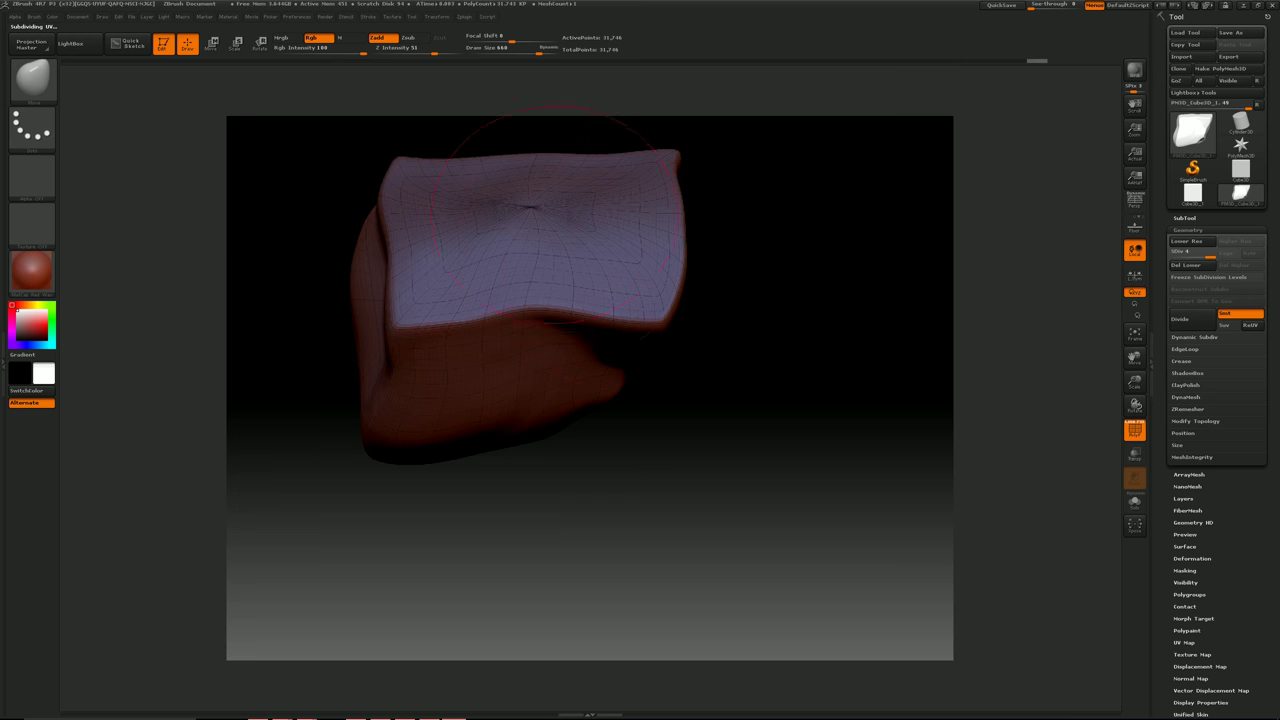
pyautogui.click(1134, 428)
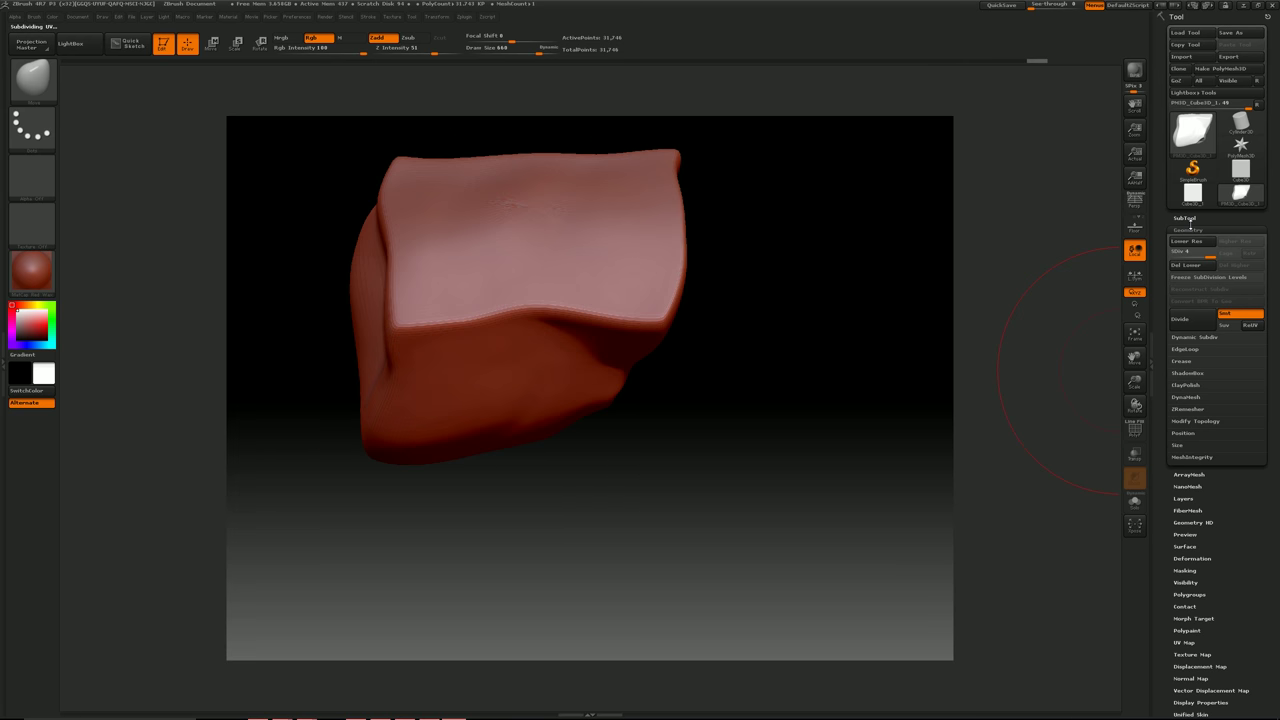
# Step: Remesh the rock with ZRemesher using AdaptiveSize 100 and Curves Strength 100, and briefly check the new topology with PolyFrame
pyautogui.click(1188, 409)
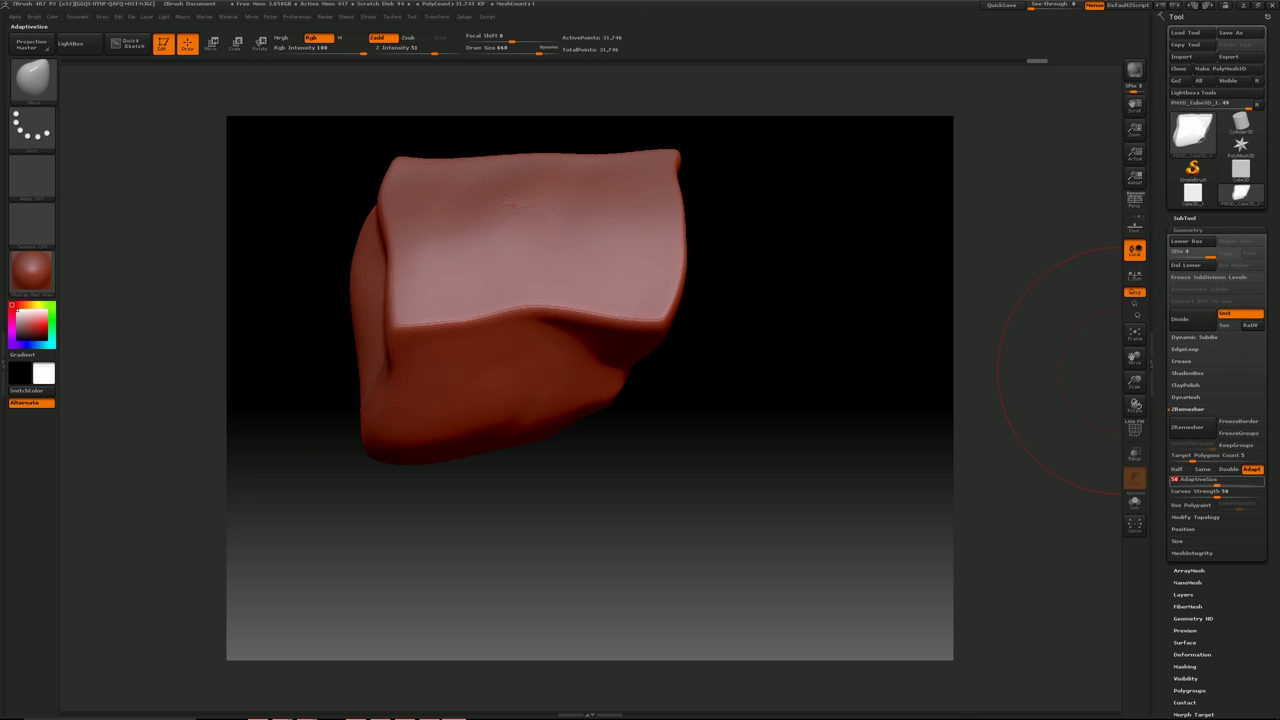
pyautogui.moveTo(1234, 484)
pyautogui.mouseDown()
pyautogui.moveTo(1266, 484)
pyautogui.moveTo(1246, 497)
pyautogui.mouseUp()
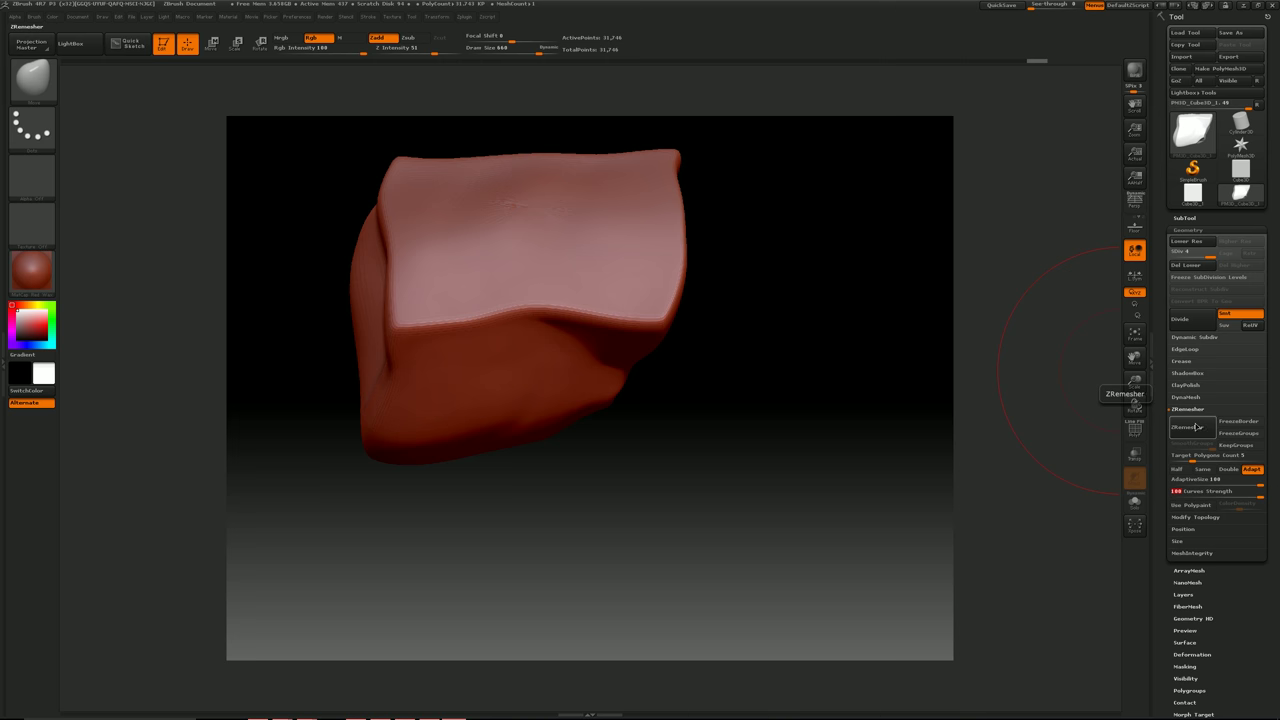
pyautogui.click(1197, 427)
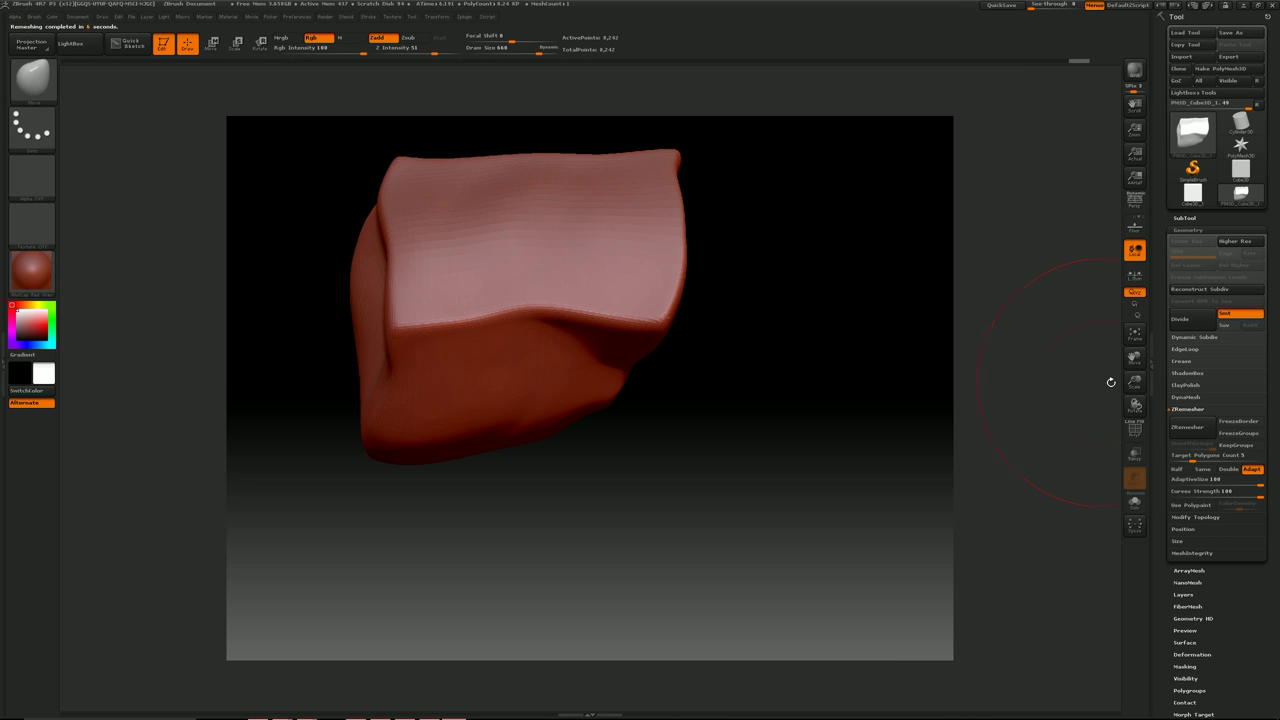
pyautogui.click(1136, 429)
pyautogui.click(1136, 429)
# Step: Reshape the remeshed rock's sides, lower edge and upper corner with the Move brush for a more irregular silhouette
pyautogui.moveTo(800, 457)
pyautogui.mouseDown()
pyautogui.moveTo(794, 417)
pyautogui.moveTo(674, 414)
pyautogui.mouseUp()
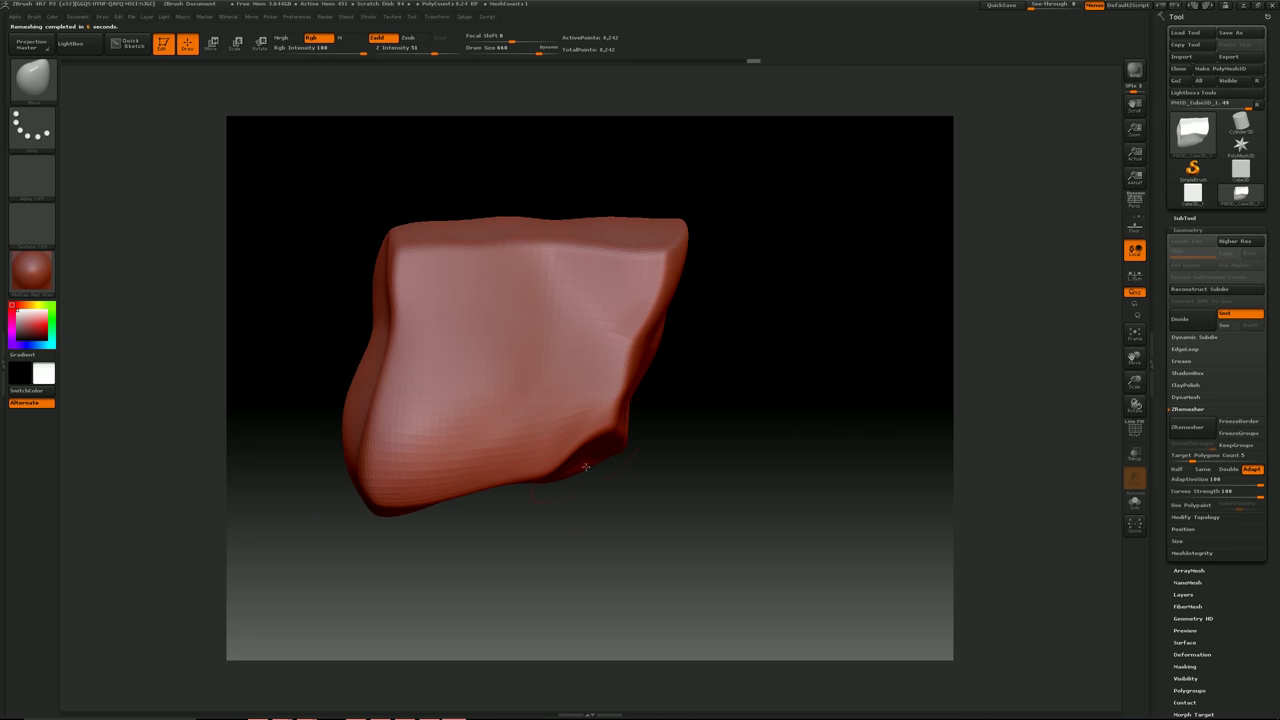
pyautogui.moveTo(697, 489); pyautogui.dragTo(636, 474)
pyautogui.moveTo(384, 444); pyautogui.dragTo(360, 462)
pyautogui.moveTo(256, 348); pyautogui.dragTo(322, 296)
pyautogui.moveTo(467, 206); pyautogui.dragTo(467, 213)
pyautogui.moveTo(752, 340)
pyautogui.mouseDown()
pyautogui.moveTo(650, 330)
pyautogui.moveTo(618, 298)
pyautogui.mouseUp()
pyautogui.moveTo(750, 440); pyautogui.dragTo(640, 400)
pyautogui.moveTo(826, 480); pyautogui.dragTo(825, 402)
pyautogui.moveTo(750, 405)
pyautogui.mouseDown()
pyautogui.moveTo(715, 410)
pyautogui.moveTo(752, 412)
pyautogui.mouseUp()
pyautogui.moveTo(860, 420)
pyautogui.mouseDown()
pyautogui.moveTo(790, 425)
pyautogui.moveTo(683, 506)
pyautogui.moveTo(683, 240)
pyautogui.moveTo(620, 325)
pyautogui.moveTo(700, 326)
pyautogui.moveTo(694, 351)
pyautogui.moveTo(779, 456)
pyautogui.mouseUp()
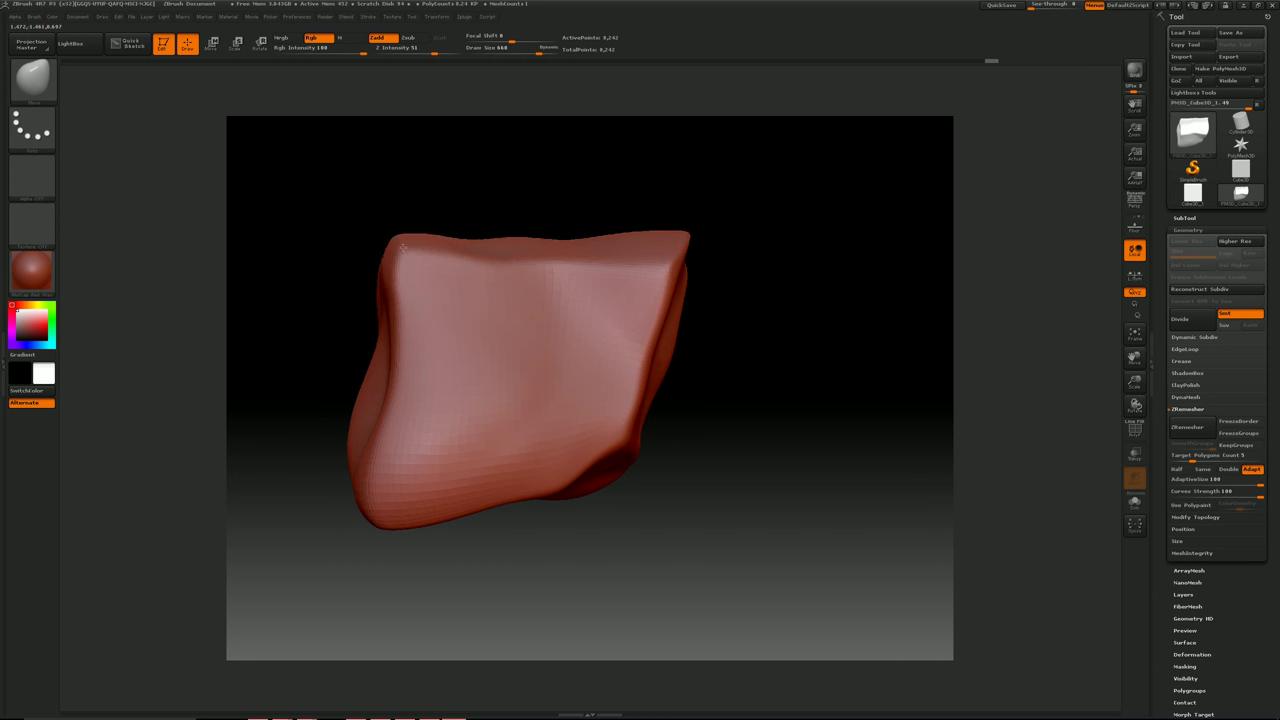
pyautogui.moveTo(390, 230)
pyautogui.mouseDown()
pyautogui.moveTo(375, 263)
pyautogui.moveTo(440, 290)
pyautogui.moveTo(375, 255)
pyautogui.mouseUp()
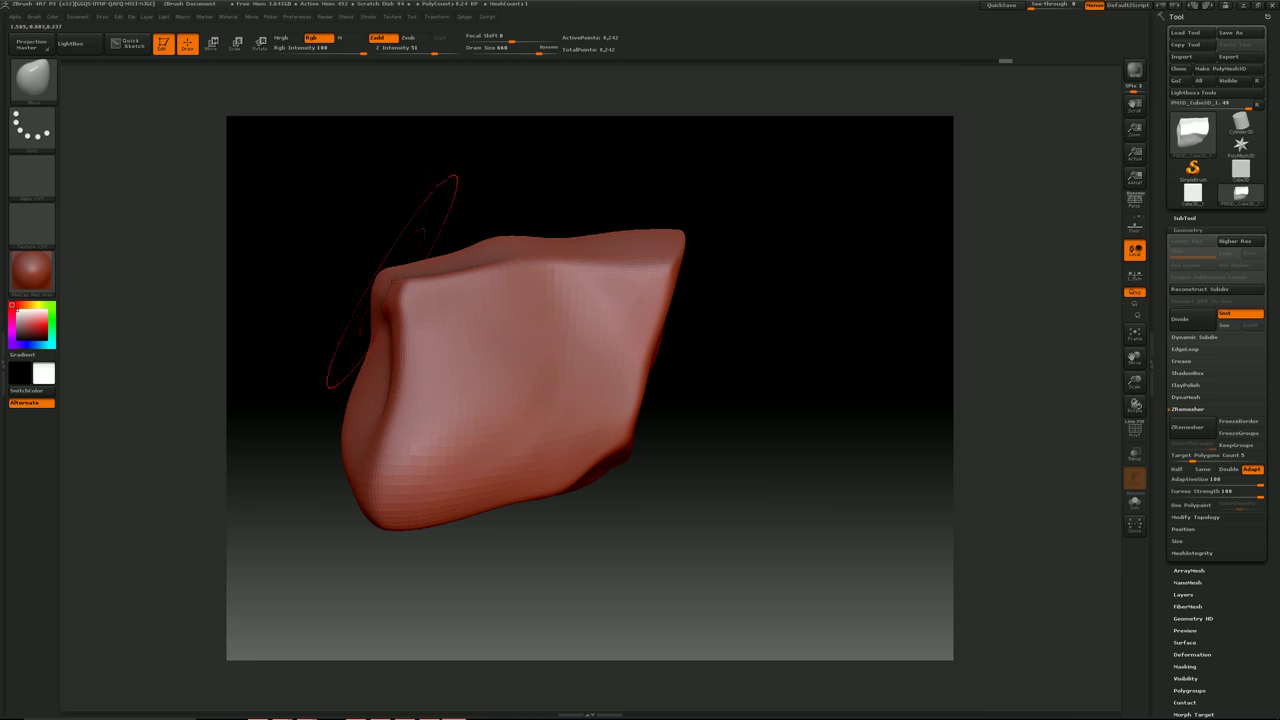
# Step: Subdivide the remeshed rock up to level 4
pyautogui.hotkey('ctrl', 'd')
pyautogui.hotkey('ctrl', 'd')
pyautogui.hotkey('ctrl', 'd')
pyautogui.moveTo(840, 330); pyautogui.dragTo(600, 300)
# Step: Flatten the rock's upper and side edges with the TrimDynamic brush at Z Intensity 20 and Draw Size 264
pyautogui.press('b')
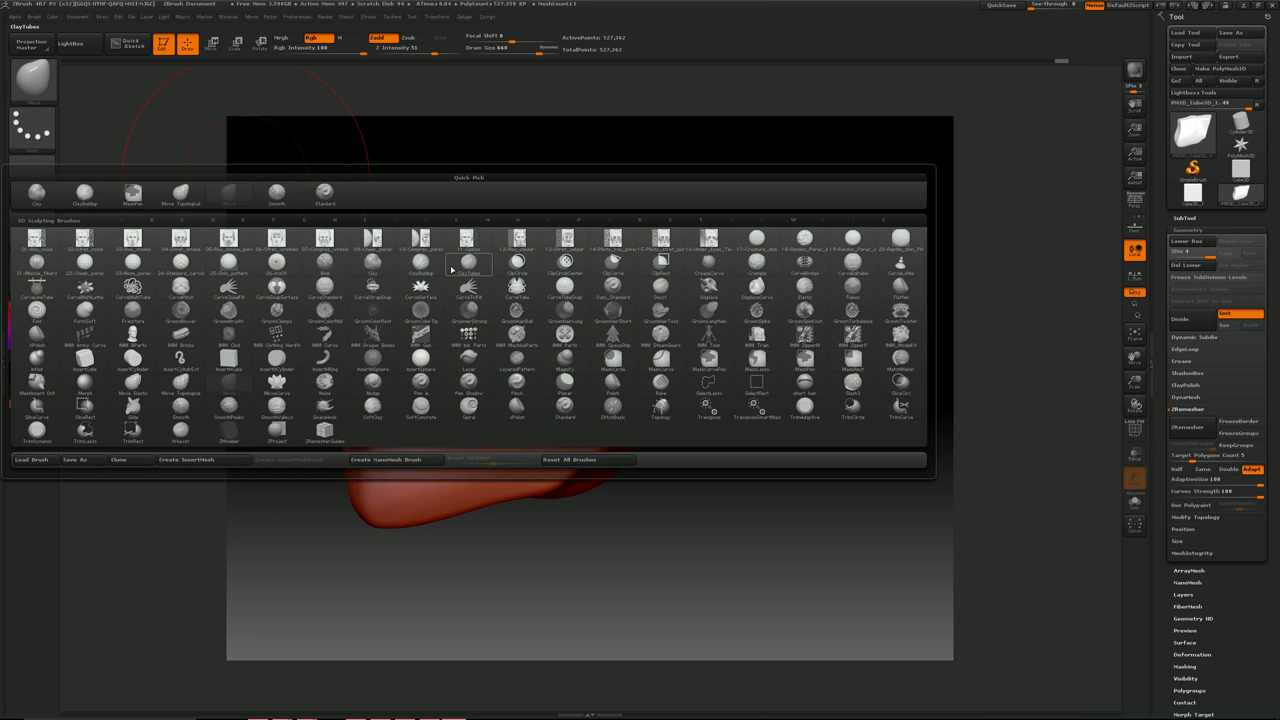
pyautogui.press('t')
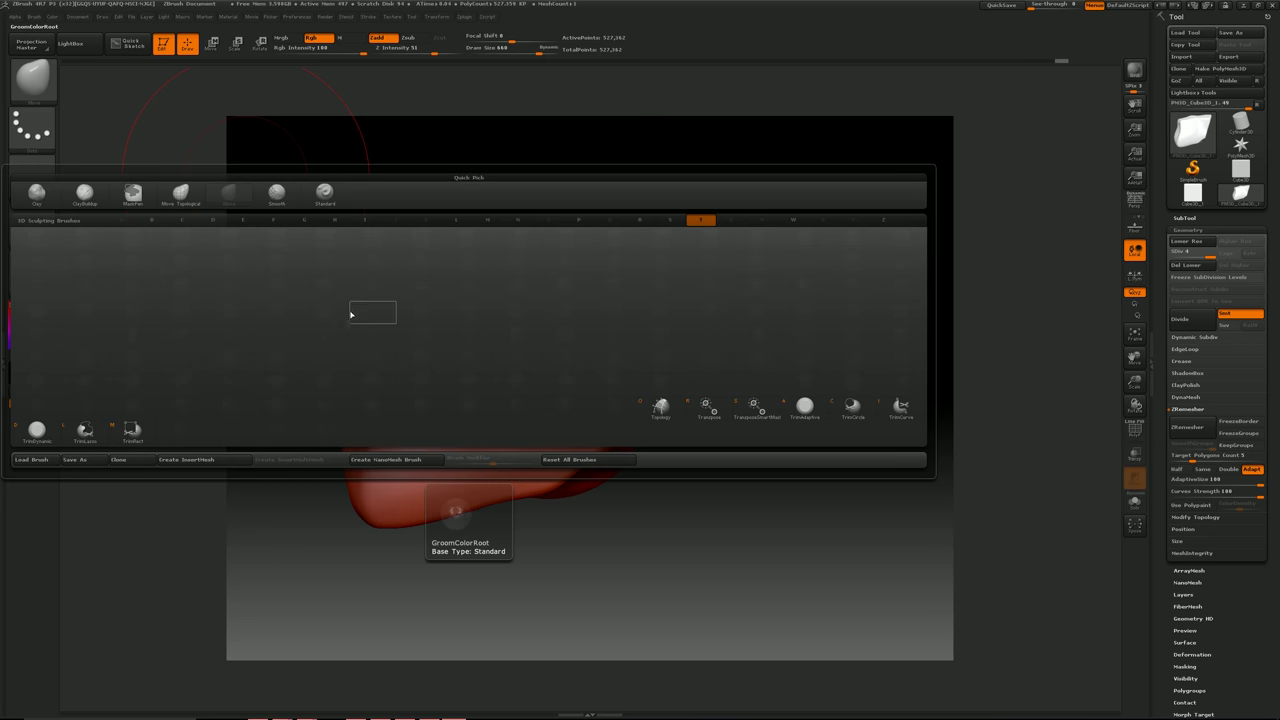
pyautogui.click(38, 432)
pyautogui.keyDown('alt'); pyautogui.moveTo(743, 354); pyautogui.dragTo(802, 357); pyautogui.keyUp('alt')
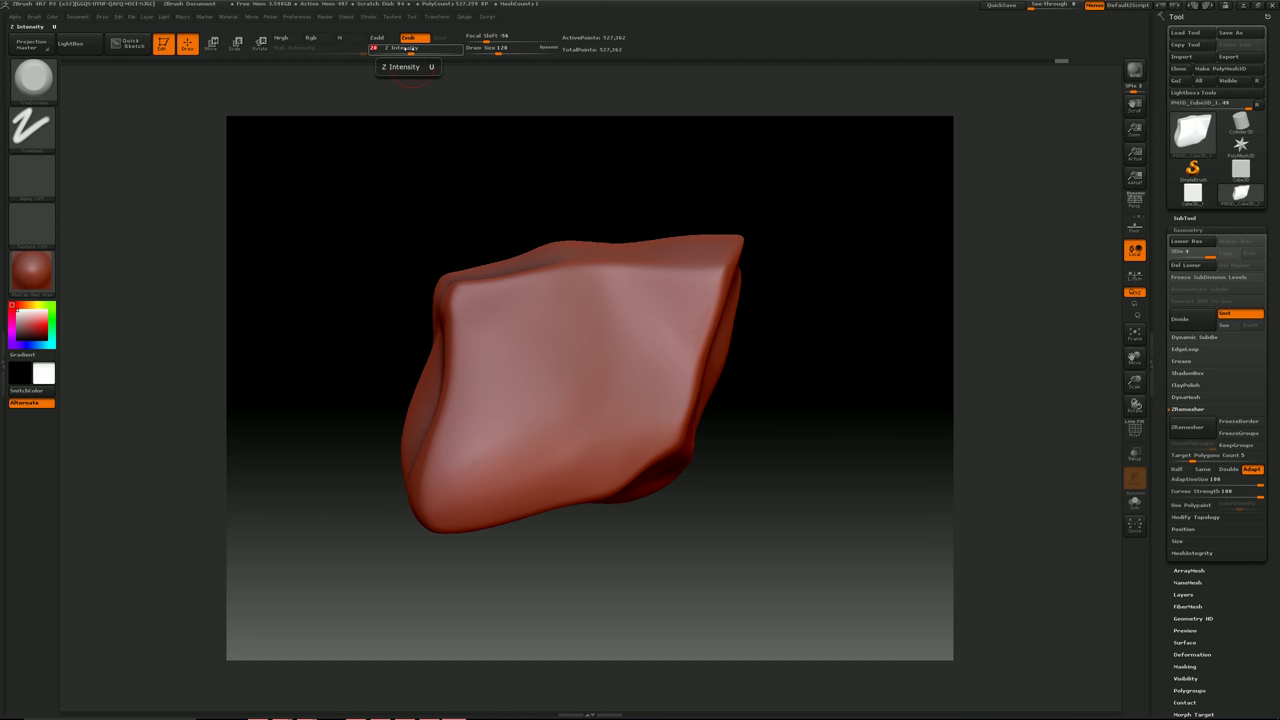
pyautogui.moveTo(440, 154); pyautogui.dragTo(449, 191)
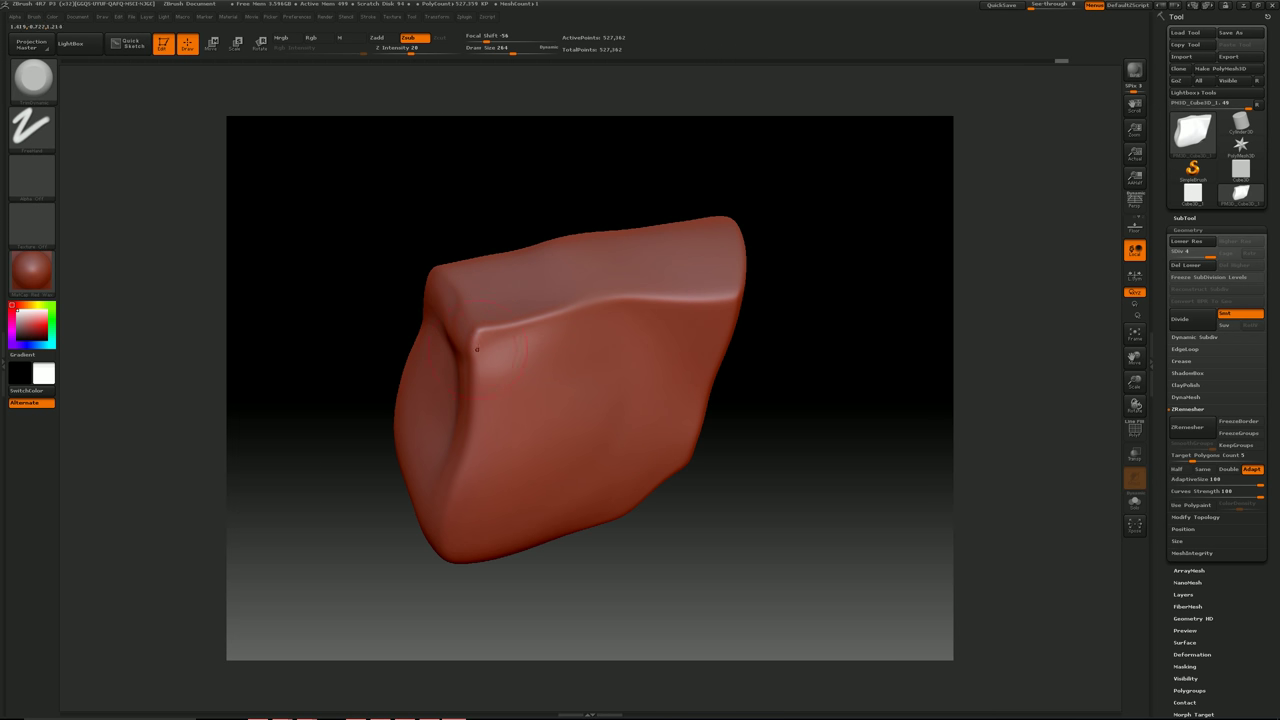
pyautogui.moveTo(484, 343)
pyautogui.mouseDown()
pyautogui.moveTo(484, 366)
pyautogui.moveTo(522, 346)
pyautogui.moveTo(508, 374)
pyautogui.moveTo(686, 308)
pyautogui.moveTo(736, 308)
pyautogui.moveTo(698, 302)
pyautogui.mouseUp()
pyautogui.moveTo(840, 400); pyautogui.dragTo(960, 410)
pyautogui.moveTo(704, 268); pyautogui.dragTo(690, 345)
pyautogui.moveTo(745, 240); pyautogui.dragTo(716, 278)
pyautogui.moveTo(698, 408); pyautogui.dragTo(708, 475)
# Step: Trim the rounded edges around the rock's lower side and neighbouring faces into flat, angular planes with TrimDynamic
pyautogui.moveTo(860, 480); pyautogui.dragTo(890, 580)
pyautogui.moveTo(832, 435)
pyautogui.mouseDown()
pyautogui.moveTo(776, 450)
pyautogui.moveTo(905, 415)
pyautogui.moveTo(860, 260)
pyautogui.moveTo(740, 250)
pyautogui.moveTo(780, 300)
pyautogui.moveTo(820, 415)
pyautogui.mouseUp()
pyautogui.moveTo(850, 590)
pyautogui.mouseDown()
pyautogui.moveTo(600, 517)
pyautogui.moveTo(645, 442)
pyautogui.mouseUp()
pyautogui.moveTo(650, 400)
pyautogui.mouseDown()
pyautogui.moveTo(615, 393)
pyautogui.moveTo(625, 320)
pyautogui.moveTo(614, 285)
pyautogui.mouseUp()
pyautogui.moveTo(665, 395)
pyautogui.mouseDown()
pyautogui.moveTo(788, 391)
pyautogui.moveTo(770, 375)
pyautogui.mouseUp()
pyautogui.moveTo(840, 450)
pyautogui.mouseDown()
pyautogui.moveTo(617, 443)
pyautogui.moveTo(545, 455)
pyautogui.mouseUp()
pyautogui.moveTo(585, 385)
pyautogui.mouseDown()
pyautogui.moveTo(592, 290)
pyautogui.moveTo(530, 230)
pyautogui.mouseUp()
pyautogui.moveTo(535, 385)
pyautogui.mouseDown()
pyautogui.moveTo(589, 323)
pyautogui.moveTo(545, 302)
pyautogui.mouseUp()
pyautogui.keyDown('alt'); pyautogui.moveTo(631, 476); pyautogui.dragTo(736, 458); pyautogui.keyUp('alt')
pyautogui.moveTo(531, 354); pyautogui.dragTo(575, 342)
pyautogui.moveTo(780, 445); pyautogui.dragTo(510, 430)
# Step: Work around the rock with more TrimDynamic strokes, cutting facets into its remaining corners and bottom edge
pyautogui.moveTo(503, 385)
pyautogui.mouseDown()
pyautogui.moveTo(490, 335)
pyautogui.moveTo(519, 219)
pyautogui.moveTo(296, 189)
pyautogui.mouseUp()
pyautogui.moveTo(475, 245); pyautogui.dragTo(466, 396)
pyautogui.moveTo(700, 430); pyautogui.dragTo(712, 560)
pyautogui.moveTo(525, 445); pyautogui.dragTo(340, 435)
pyautogui.moveTo(745, 530)
pyautogui.mouseDown()
pyautogui.moveTo(755, 452)
pyautogui.moveTo(620, 448)
pyautogui.moveTo(765, 455)
pyautogui.mouseUp()
pyautogui.moveTo(535, 486); pyautogui.dragTo(560, 376)
pyautogui.moveTo(735, 440); pyautogui.dragTo(720, 520)
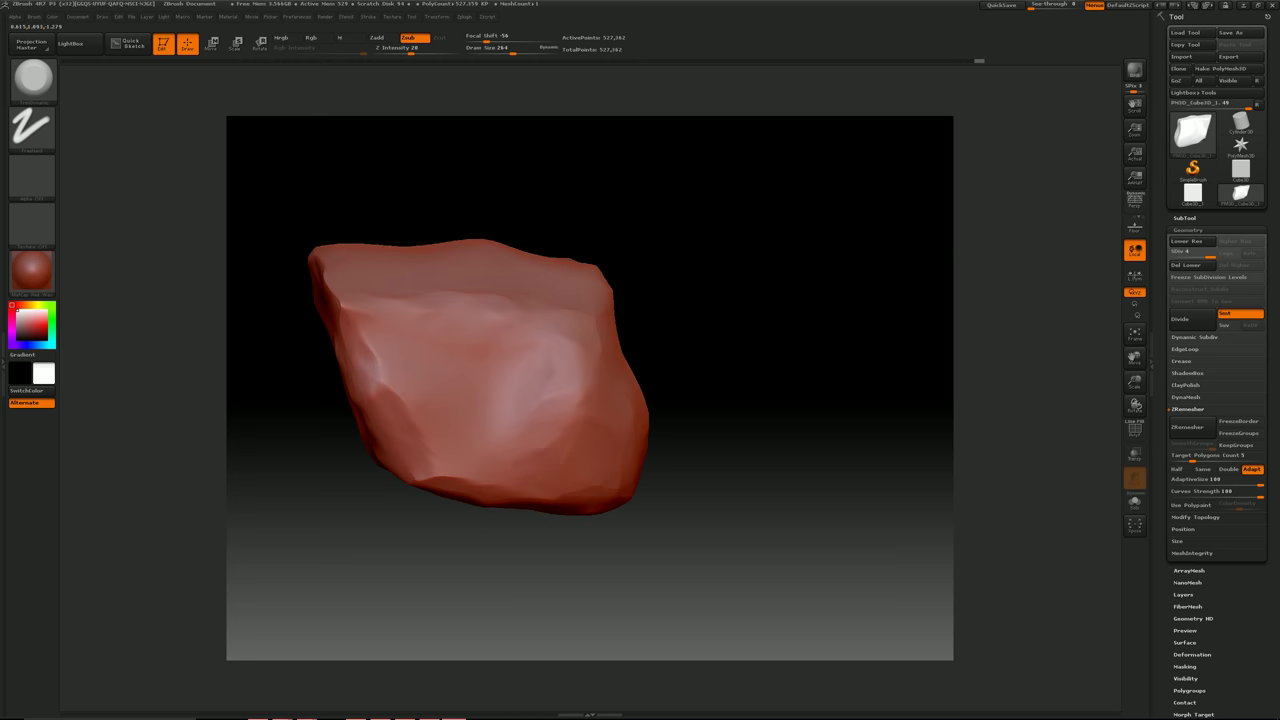
pyautogui.moveTo(452, 478); pyautogui.dragTo(335, 438)
pyautogui.moveTo(600, 420); pyautogui.dragTo(626, 494)
pyautogui.moveTo(525, 415); pyautogui.dragTo(480, 450)
pyautogui.moveTo(680, 430); pyautogui.dragTo(730, 500)
# Step: Plane the rock's broad face with a larger TrimDynamic brush at Z Intensity 46, softening part of the surface with Smooth
pyautogui.click(520, 50)
pyautogui.moveTo(460, 395); pyautogui.dragTo(560, 392)
pyautogui.click(428, 50)
pyautogui.moveTo(420, 470); pyautogui.dragTo(568, 456)
pyautogui.keyDown('shift'); pyautogui.moveTo(535, 460); pyautogui.dragTo(475, 470); pyautogui.keyUp('shift')
pyautogui.moveTo(378, 362); pyautogui.dragTo(420, 356)
pyautogui.moveTo(810, 400)
pyautogui.mouseDown()
pyautogui.moveTo(726, 380)
pyautogui.moveTo(829, 474)
pyautogui.moveTo(640, 420)
pyautogui.moveTo(503, 360)
pyautogui.moveTo(615, 290)
pyautogui.moveTo(537, 457)
pyautogui.moveTo(871, 380)
pyautogui.moveTo(572, 430)
pyautogui.moveTo(602, 428)
pyautogui.mouseUp()
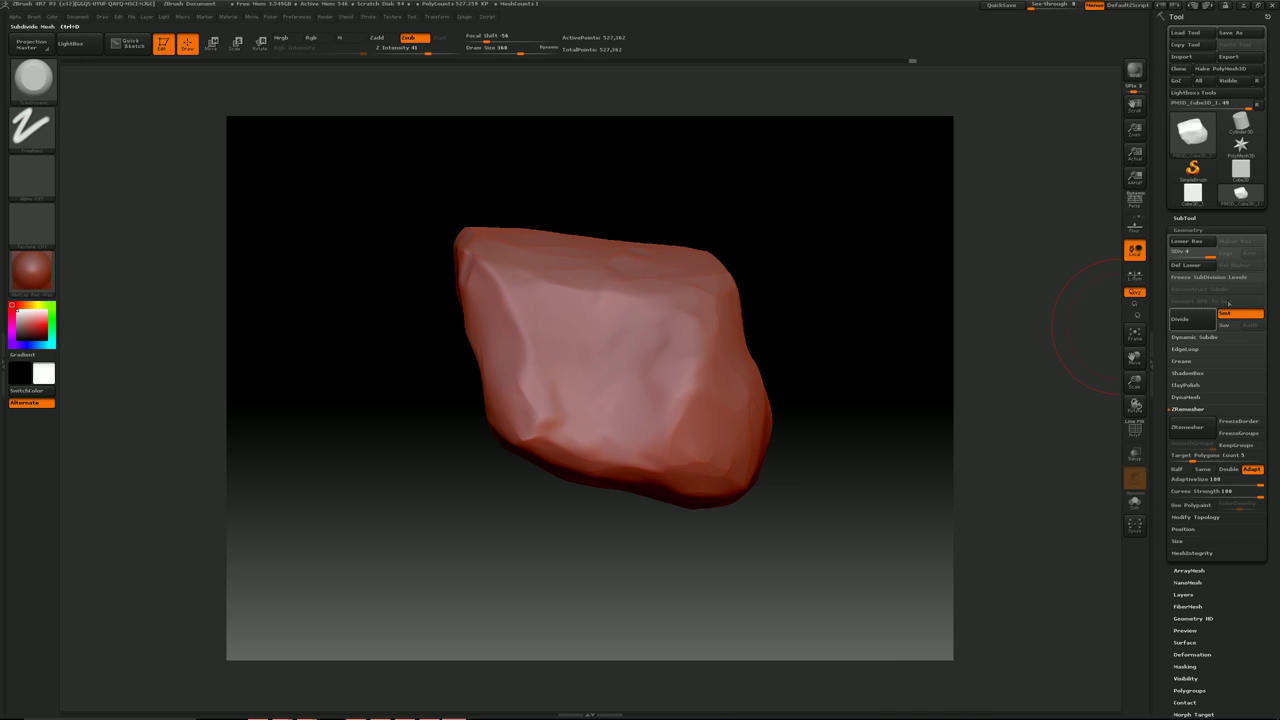
# Step: Switch to Chrome and examine the pebble, brown rock and blue-grey angular stone photos as references, then return to ZBrush
pyautogui.hotkey('alt', 'Tab')
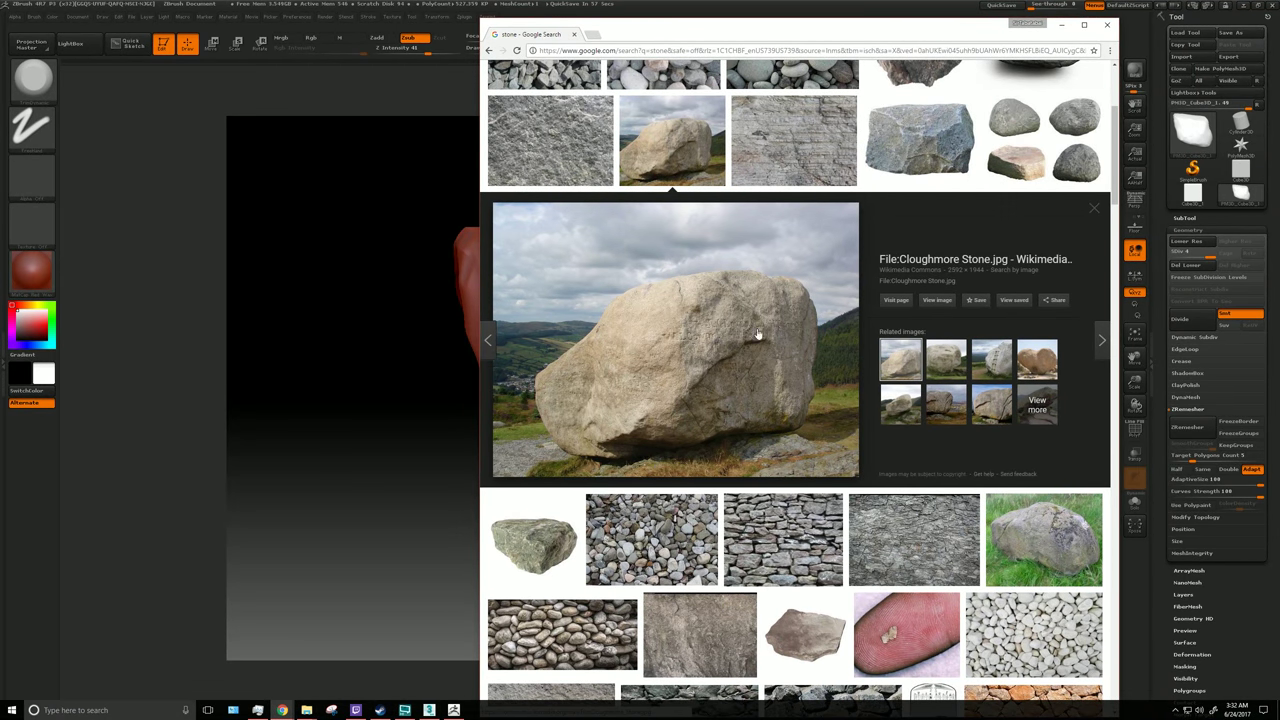
pyautogui.scroll(1, 753, 307)
pyautogui.click(663, 102)
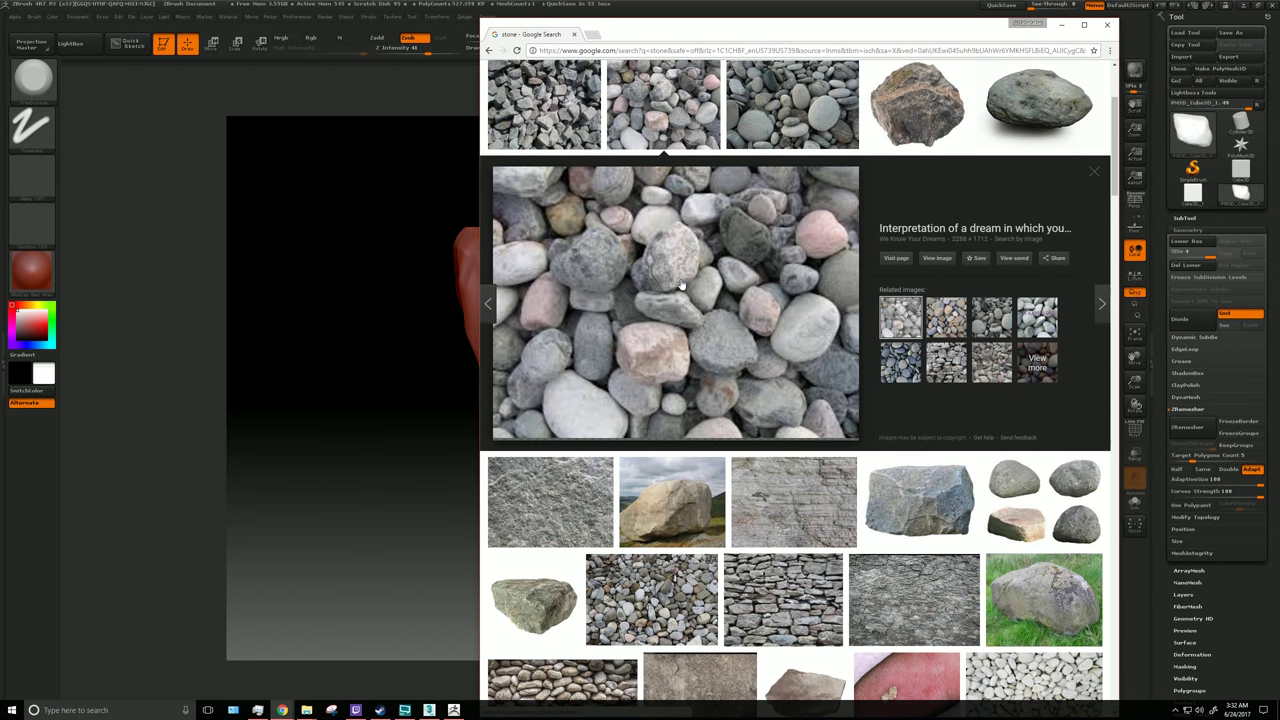
pyautogui.click(926, 118)
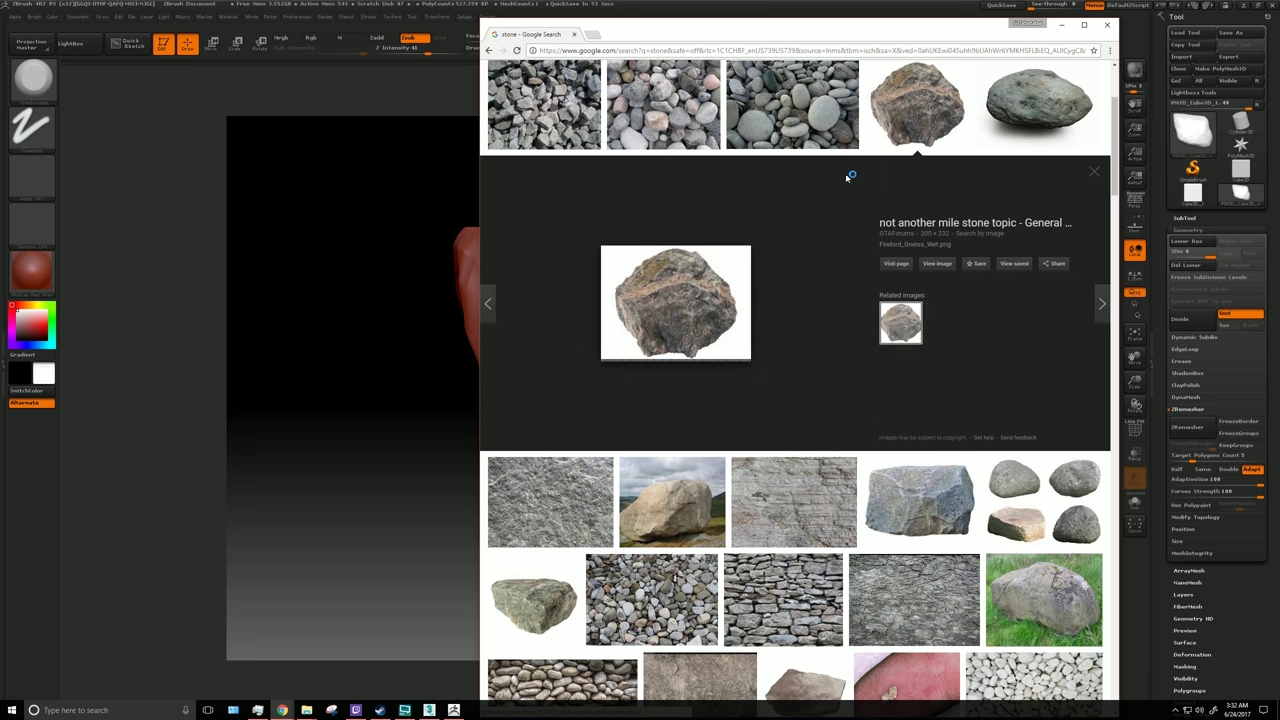
pyautogui.click(925, 490)
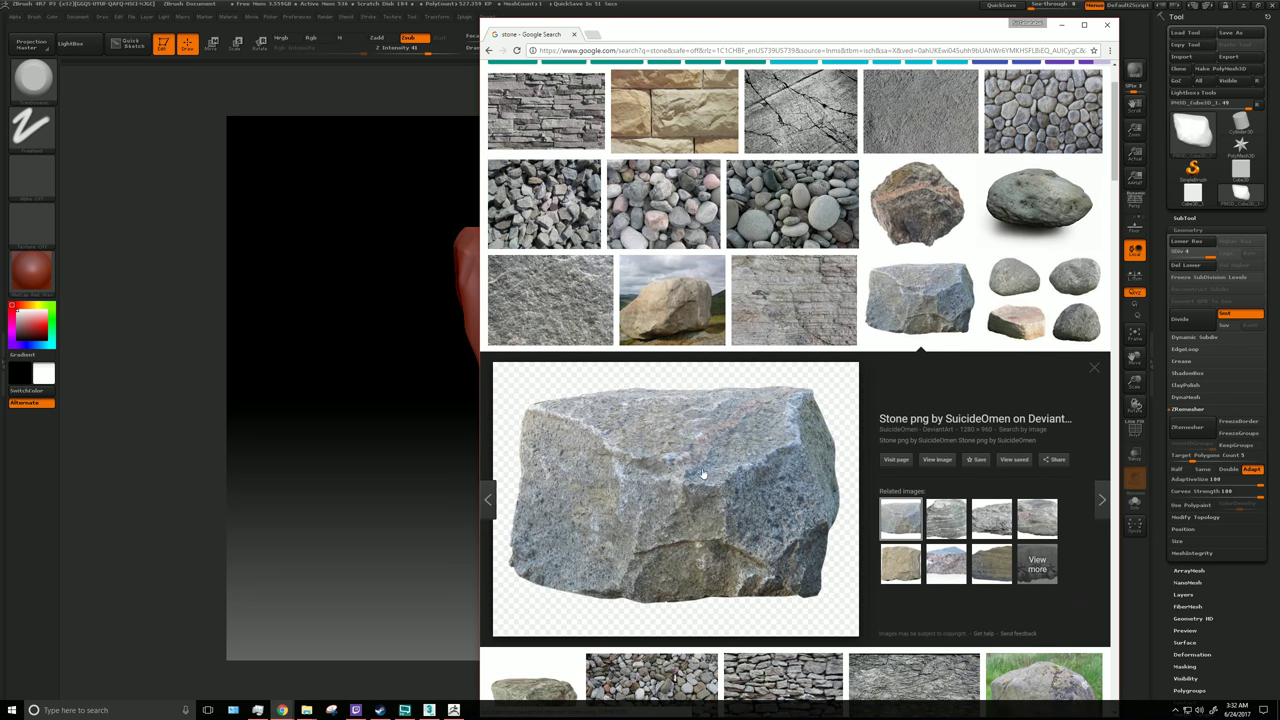
pyautogui.click(1062, 26)
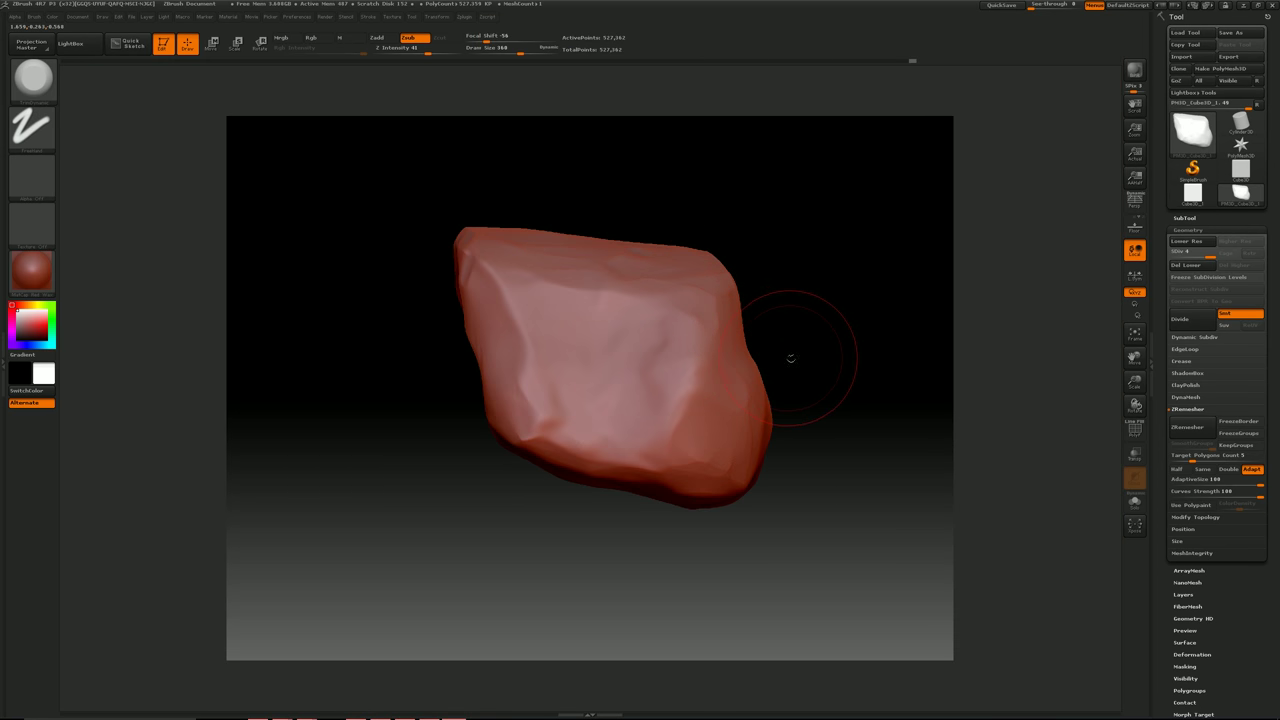
# Step: Carve a thin crack line across the rock's front face using Dam_Standard with a FreeHand stroke, Draw Size 15 and Z Intensity 15
pyautogui.keyDown('alt'); pyautogui.moveTo(792, 359); pyautogui.dragTo(848, 350); pyautogui.keyUp('alt')
pyautogui.keyDown('alt'); pyautogui.moveTo(388, 532); pyautogui.dragTo(345, 558); pyautogui.keyUp('alt')
pyautogui.click(42, 92)
pyautogui.press('d')
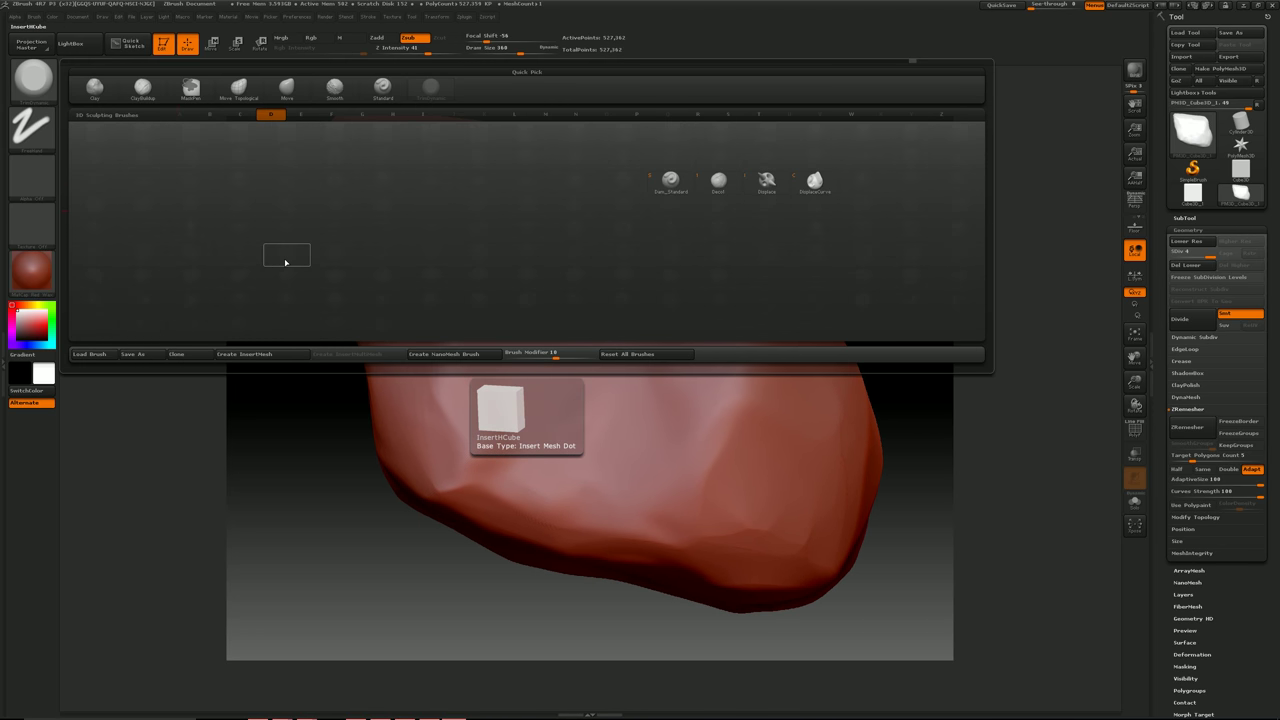
pyautogui.click(671, 182)
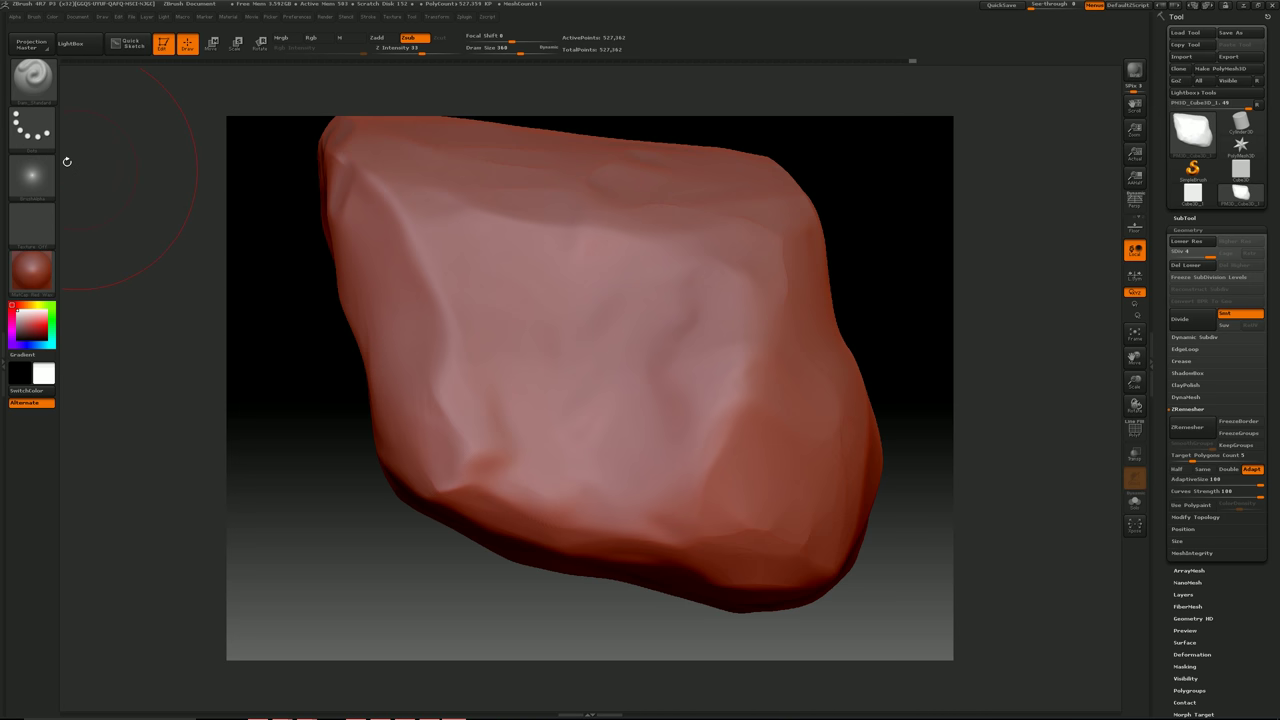
pyautogui.click(18, 120)
pyautogui.click(187, 136)
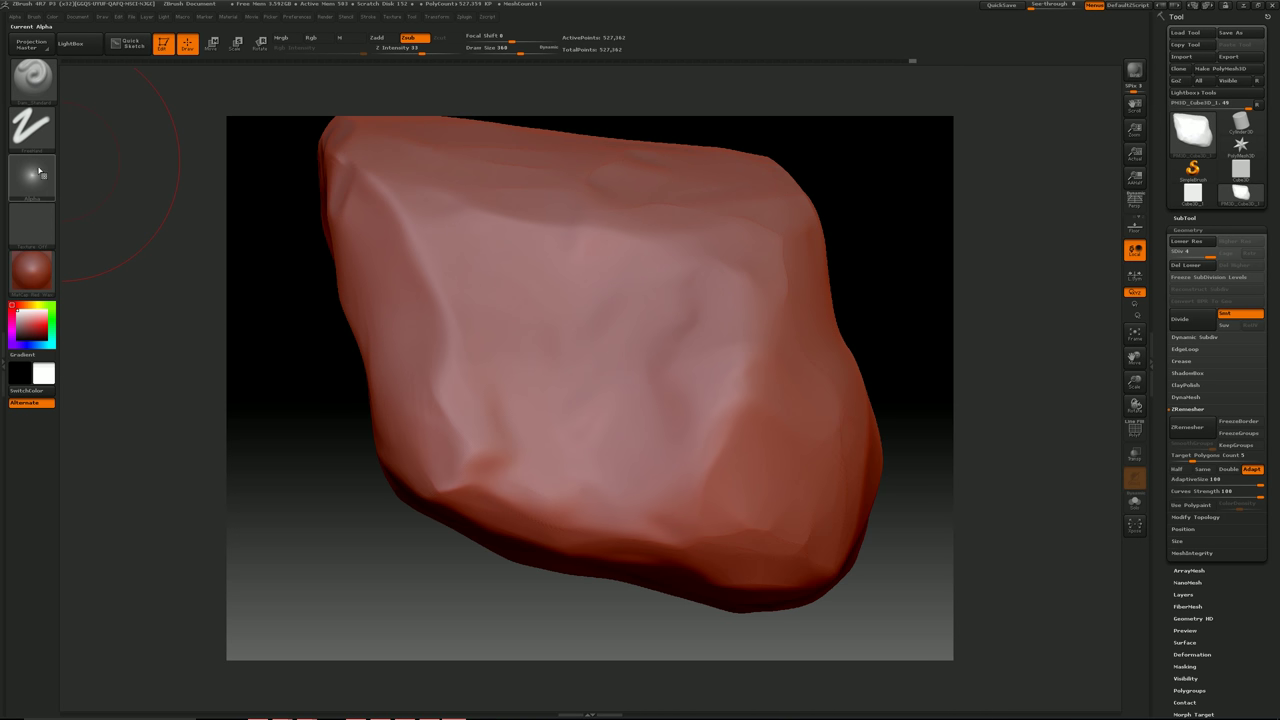
pyautogui.moveTo(519, 50); pyautogui.dragTo(479, 56)
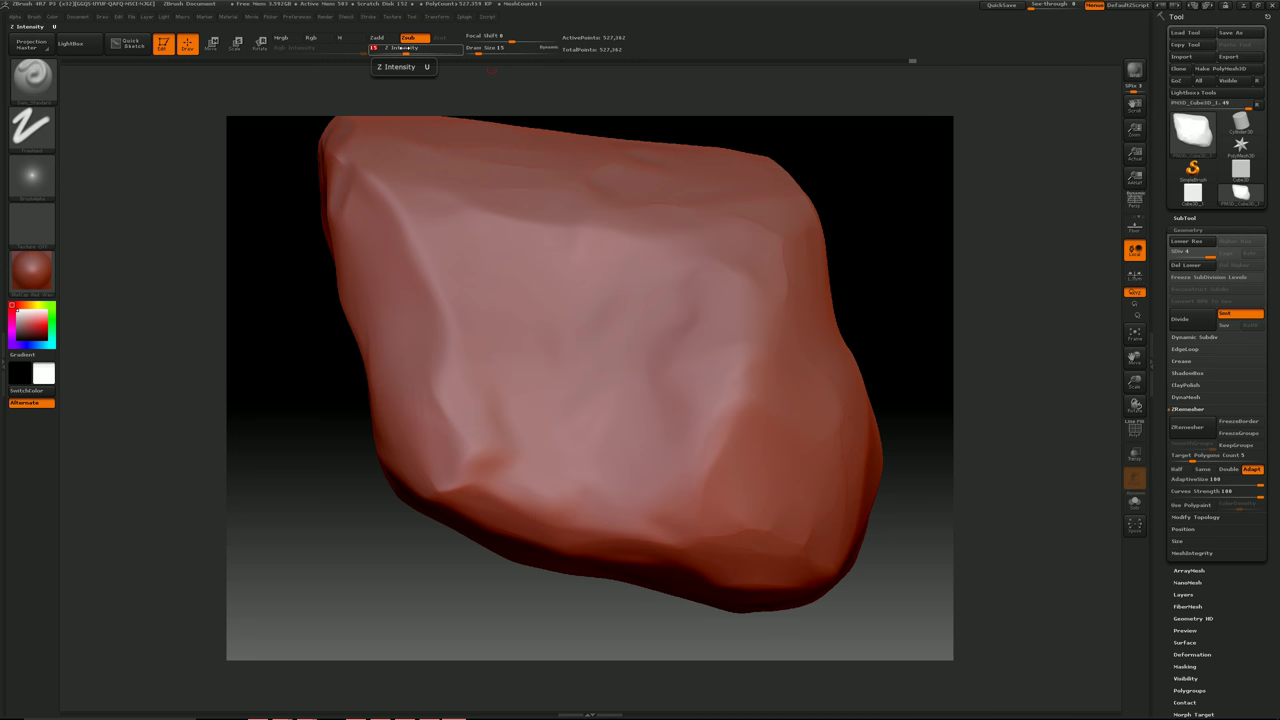
pyautogui.moveTo(404, 48); pyautogui.dragTo(405, 49)
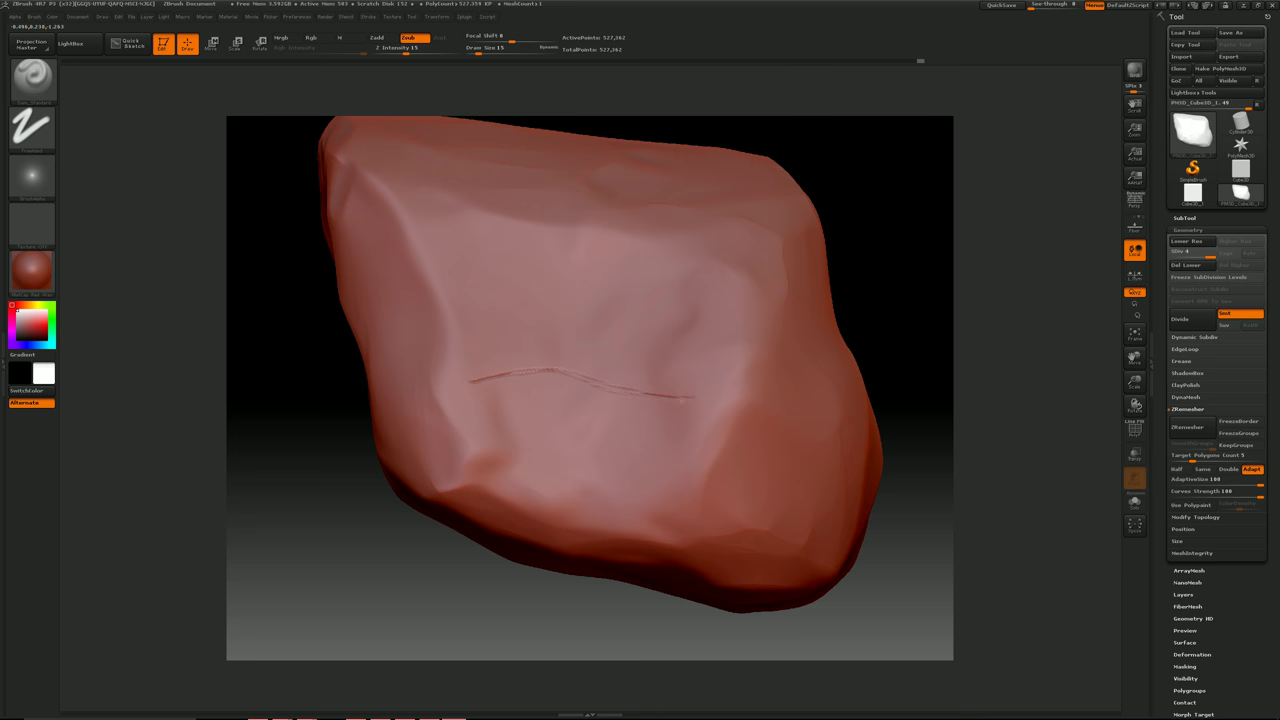
# Step: Deepen the crack with close-up Dam_Standard strokes and extend it toward the far side of the front face
pyautogui.keyDown('ctrl'); pyautogui.moveTo(425, 369); pyautogui.dragTo(411, 385, button='right'); pyautogui.keyUp('ctrl')
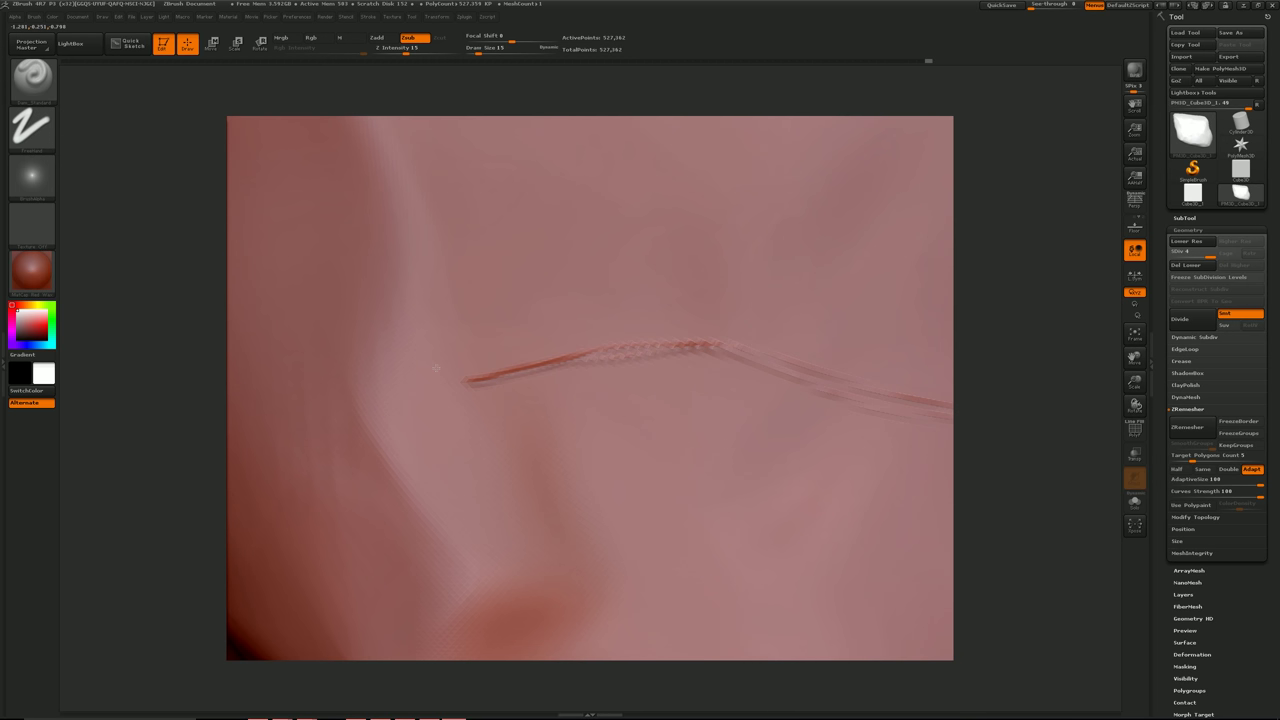
pyautogui.moveTo(506, 375); pyautogui.dragTo(629, 346)
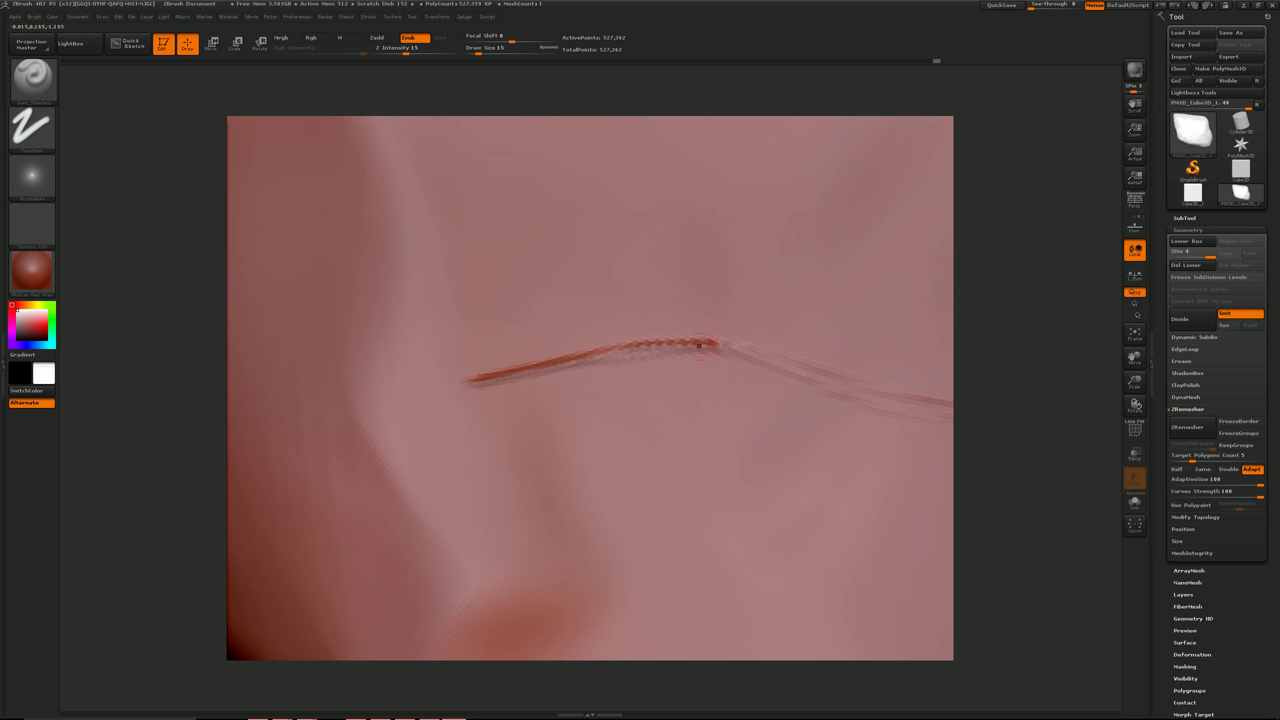
pyautogui.moveTo(716, 342); pyautogui.dragTo(742, 353)
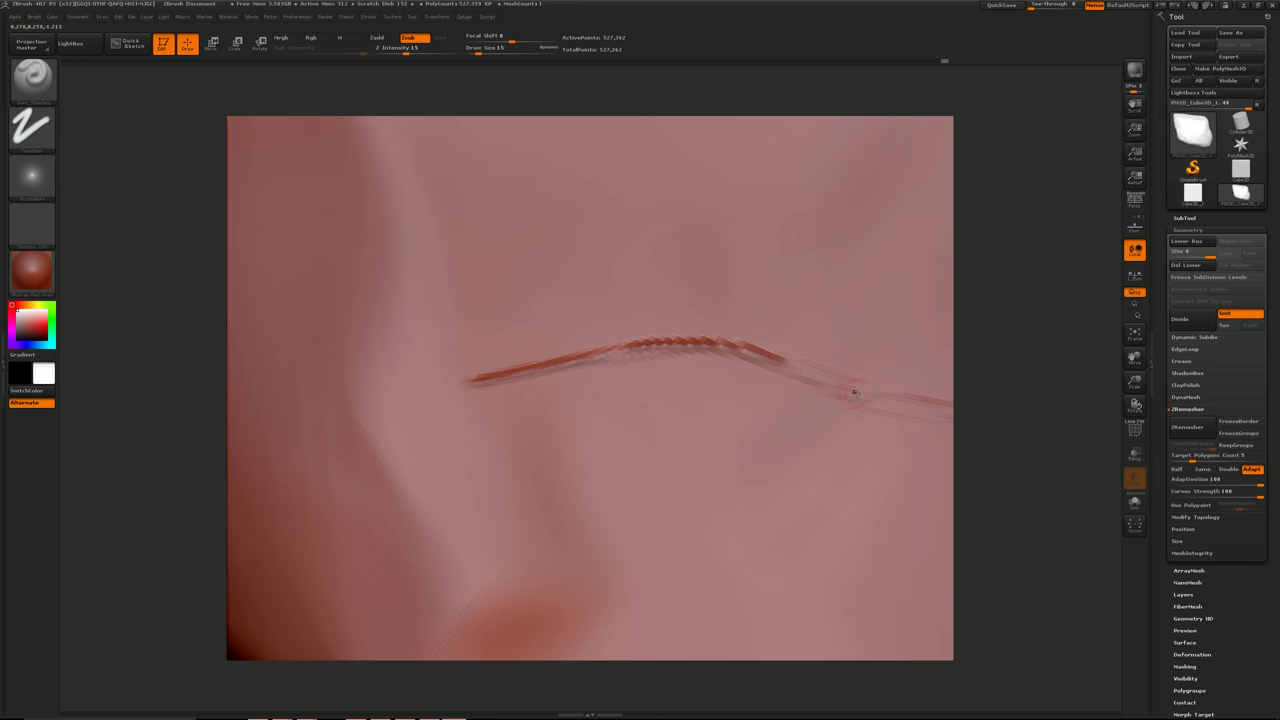
pyautogui.moveTo(988, 353); pyautogui.dragTo(232, 312)
pyautogui.moveTo(350, 310); pyautogui.dragTo(603, 377)
pyautogui.moveTo(488, 348)
pyautogui.mouseDown()
pyautogui.moveTo(712, 381)
pyautogui.moveTo(635, 371)
pyautogui.moveTo(787, 372)
pyautogui.moveTo(771, 370)
pyautogui.moveTo(812, 352)
pyautogui.mouseUp()
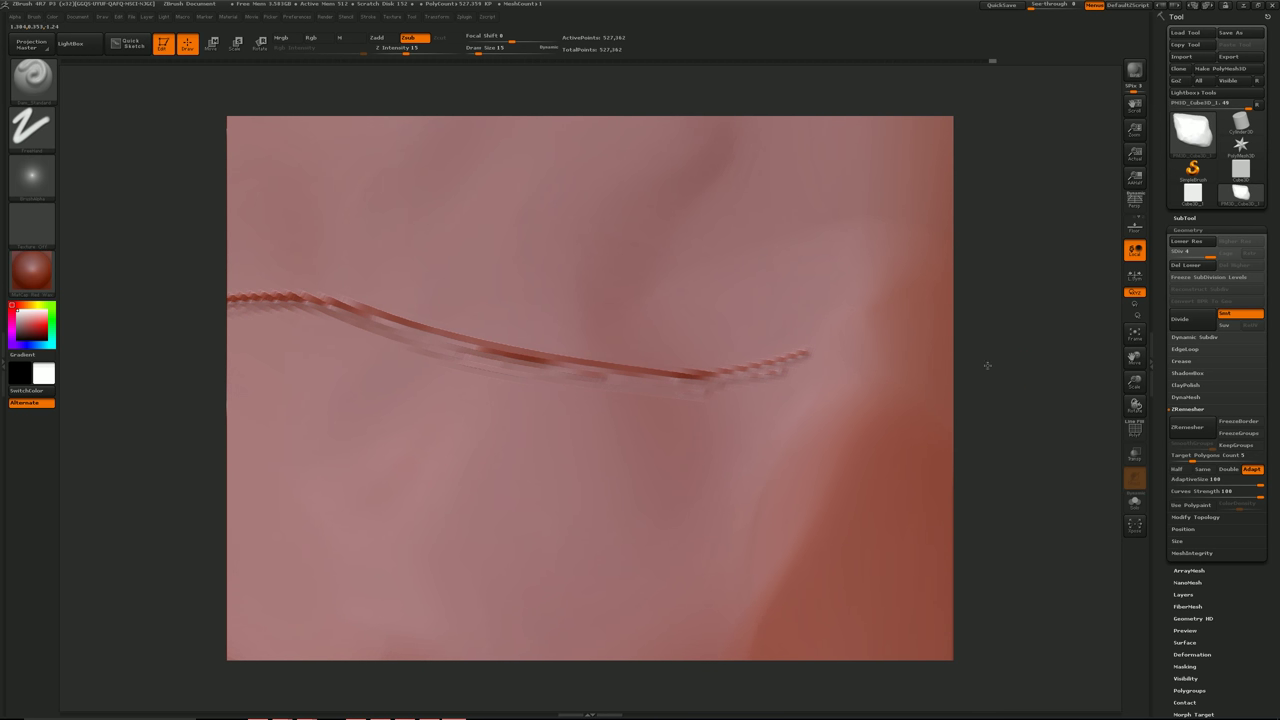
pyautogui.keyDown('alt'); pyautogui.moveTo(957, 366); pyautogui.dragTo(925, 362); pyautogui.keyUp('alt')
pyautogui.keyDown('alt'); pyautogui.moveTo(900, 304); pyautogui.dragTo(965, 325); pyautogui.keyUp('alt')
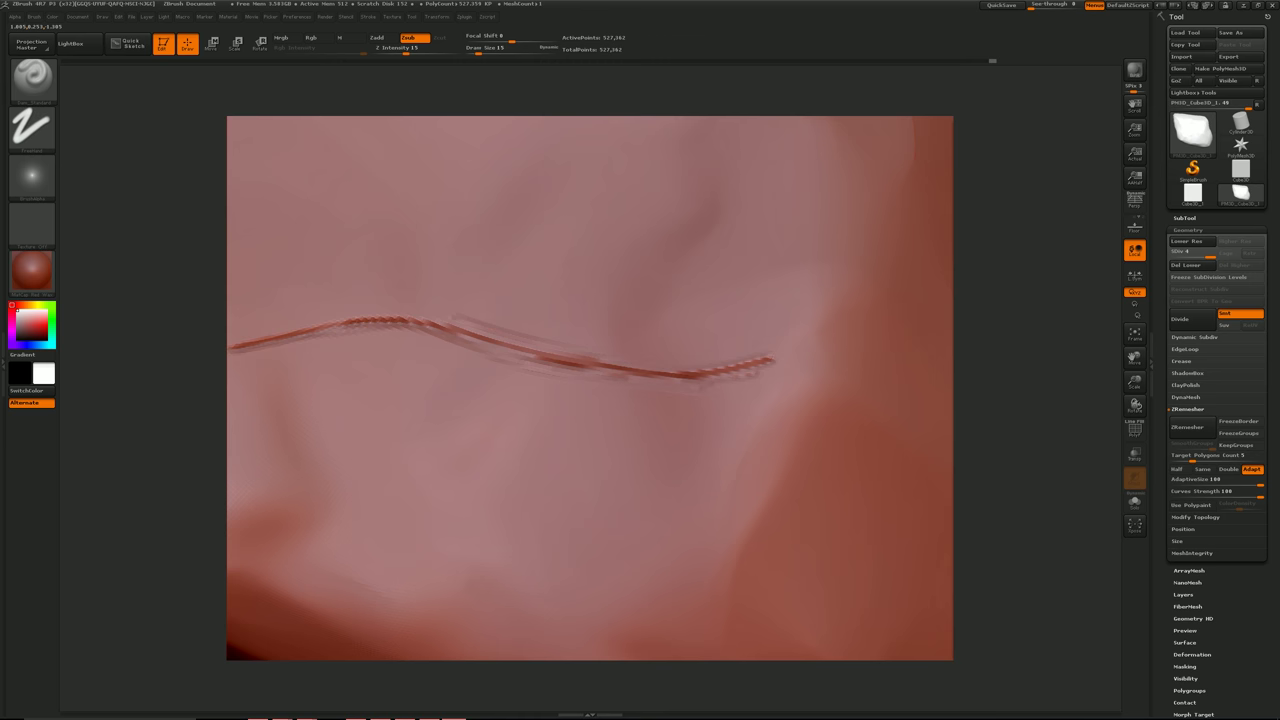
# Step: Subdivide the rock to level 5, then re-carve and smooth along the crack to give it a cleaner line
pyautogui.click(1182, 318)
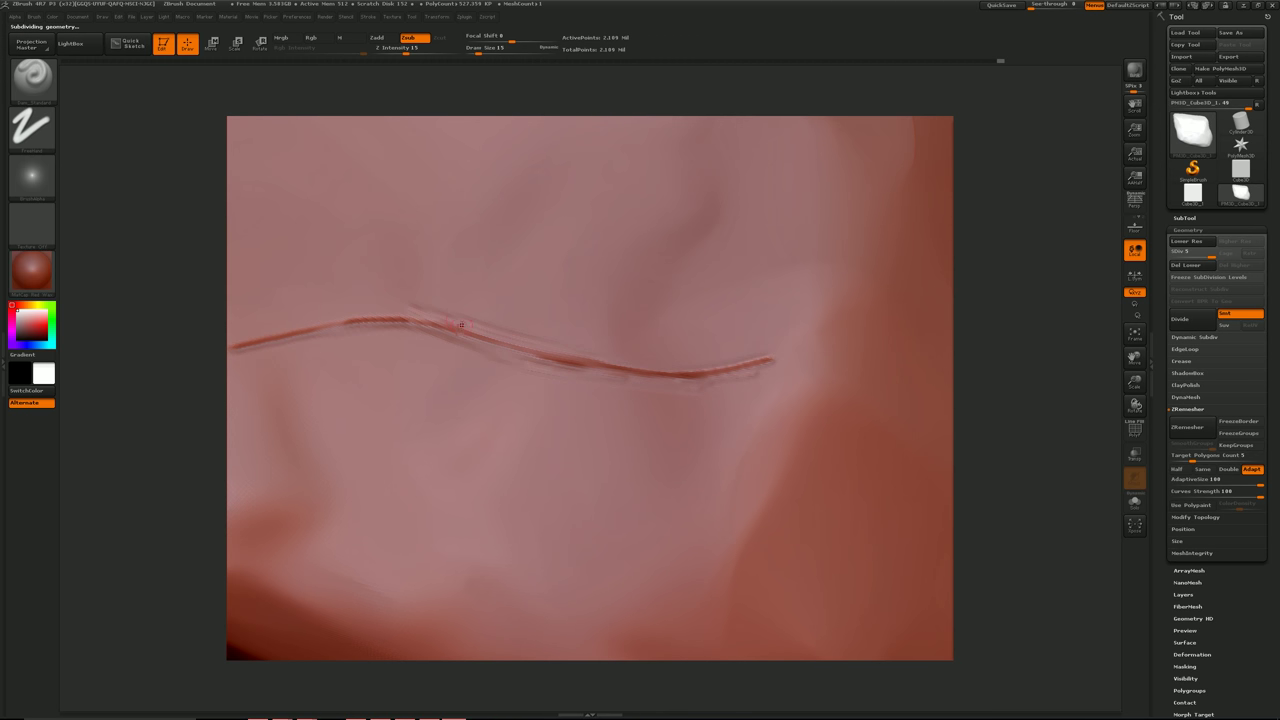
pyautogui.moveTo(515, 341); pyautogui.dragTo(738, 387)
pyautogui.hotkey('ctrl', 'z')
pyautogui.moveTo(640, 369); pyautogui.dragTo(574, 358)
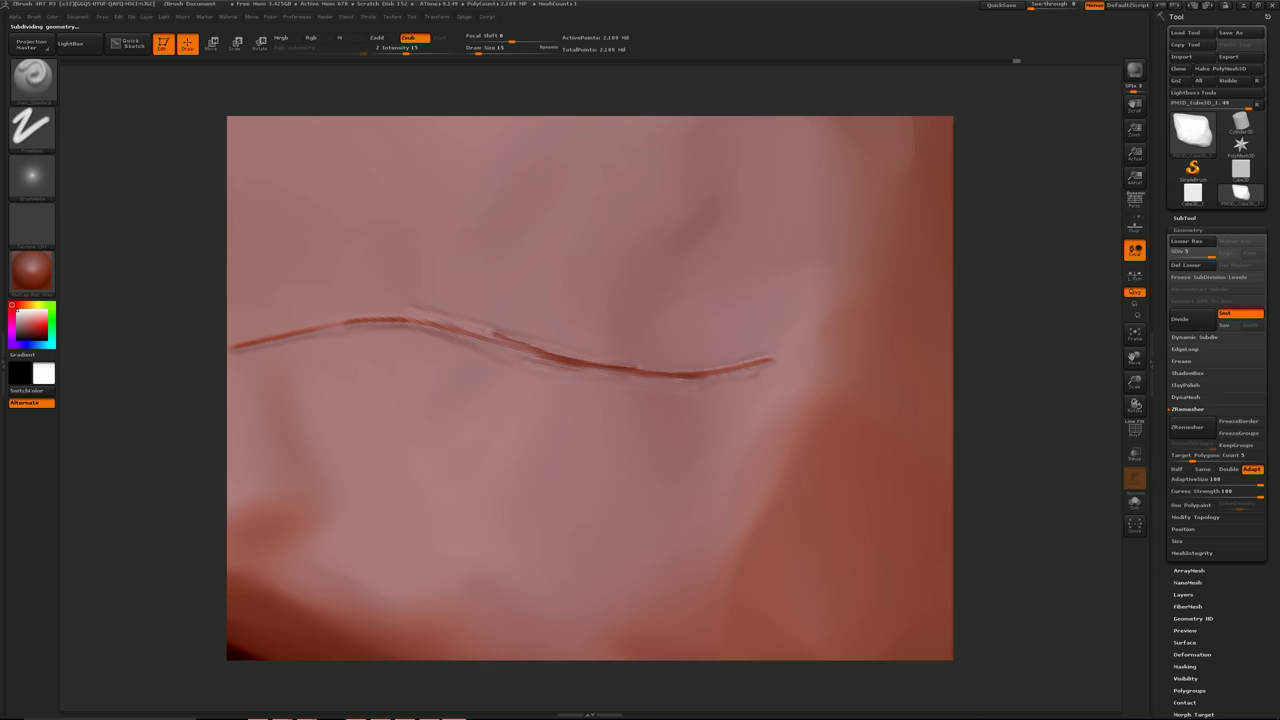
pyautogui.keyDown('alt'); pyautogui.moveTo(1004, 315); pyautogui.dragTo(1152, 323); pyautogui.keyUp('alt')
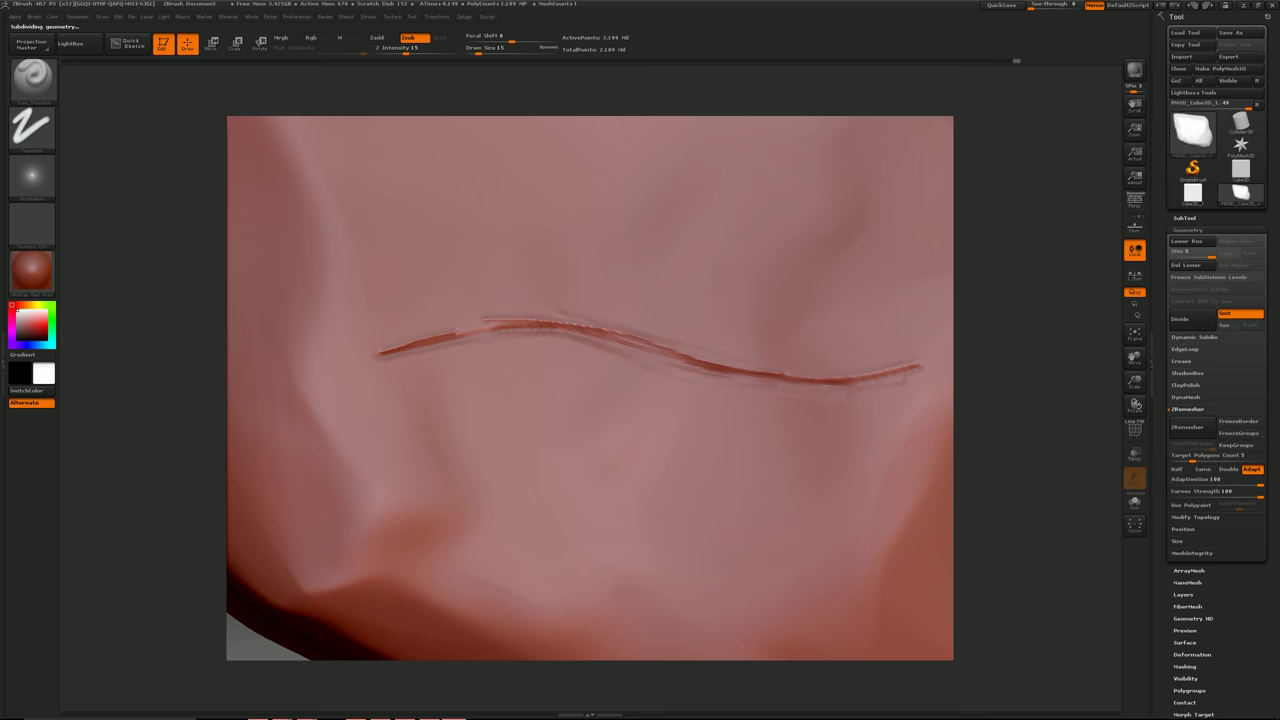
pyautogui.moveTo(408, 343)
pyautogui.keyDown('shift'); pyautogui.mouseDown()
pyautogui.moveTo(382, 353)
pyautogui.moveTo(434, 334)
pyautogui.moveTo(378, 354)
pyautogui.mouseUp(); pyautogui.keyUp('shift')
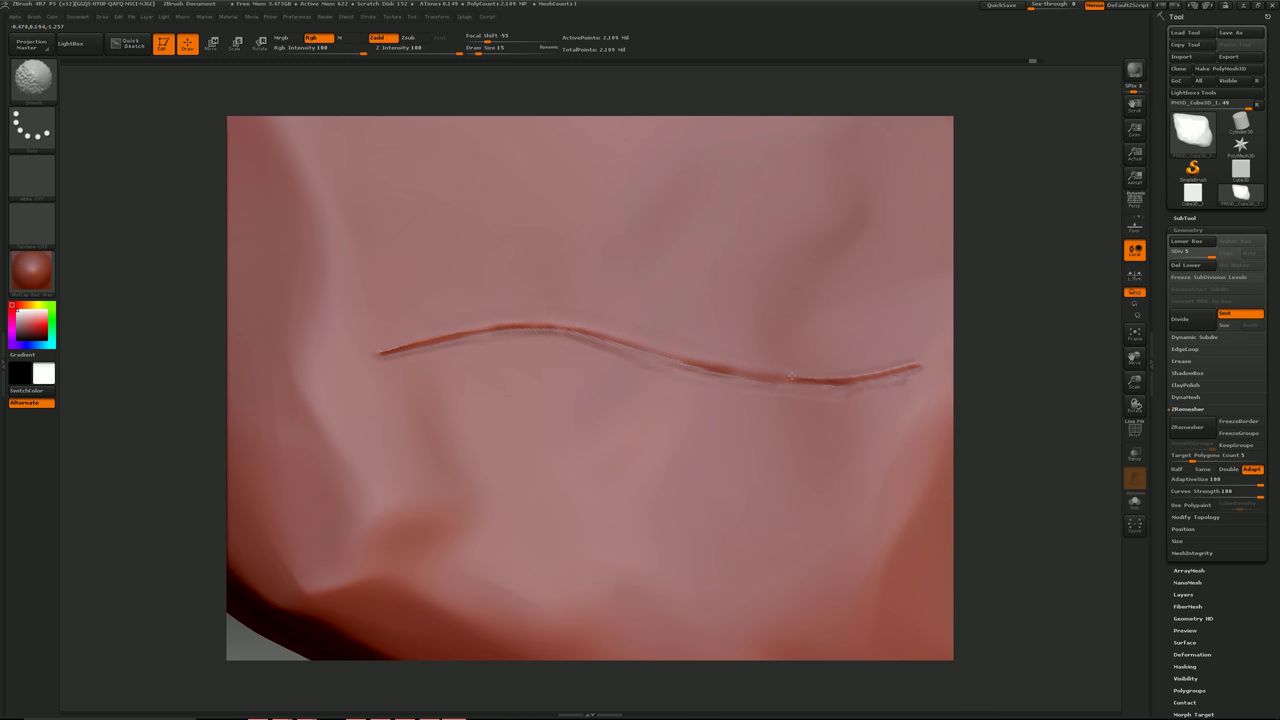
pyautogui.moveTo(420, 334)
pyautogui.mouseDown()
pyautogui.moveTo(846, 382)
pyautogui.moveTo(918, 364)
pyautogui.mouseUp()
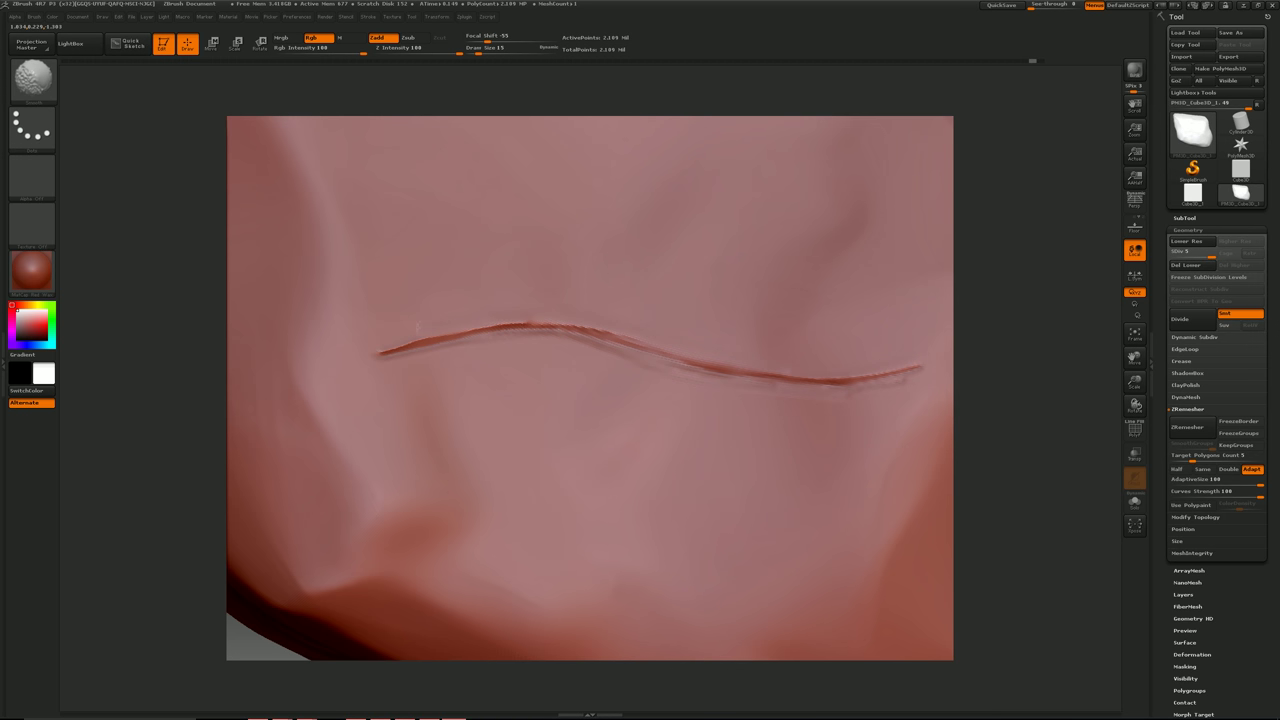
# Step: Try smoothing the surface just below the crack's starting end, undo that stroke, and return to the Dam_Standard brush
pyautogui.press('b')
pyautogui.press('d')
pyautogui.press('s')
pyautogui.keyDown('shift'); pyautogui.moveTo(430, 356); pyautogui.dragTo(384, 366); pyautogui.keyUp('shift')
pyautogui.hotkey('ctrl', 'z')
pyautogui.press('b')
pyautogui.press('d')
pyautogui.press('s')
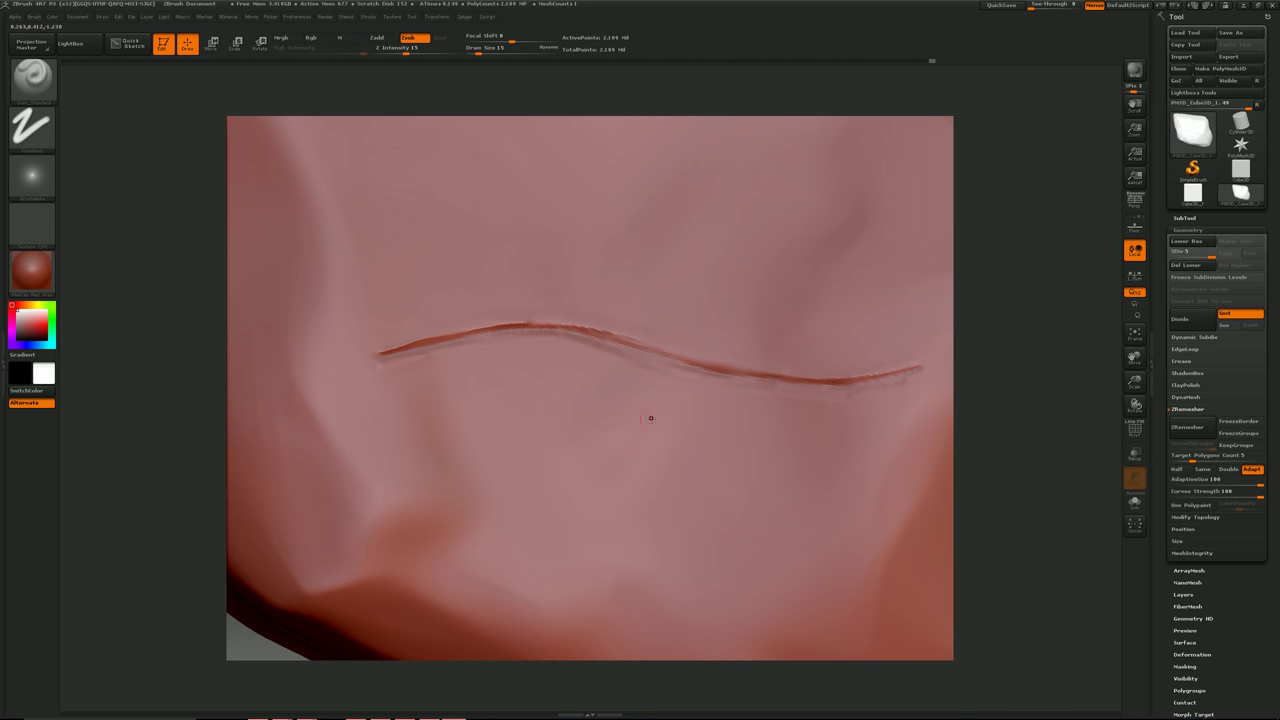
# Step: Build up the surface along the upper side of the crack with clay brush strokes at Draw Size 63
pyautogui.press('b')
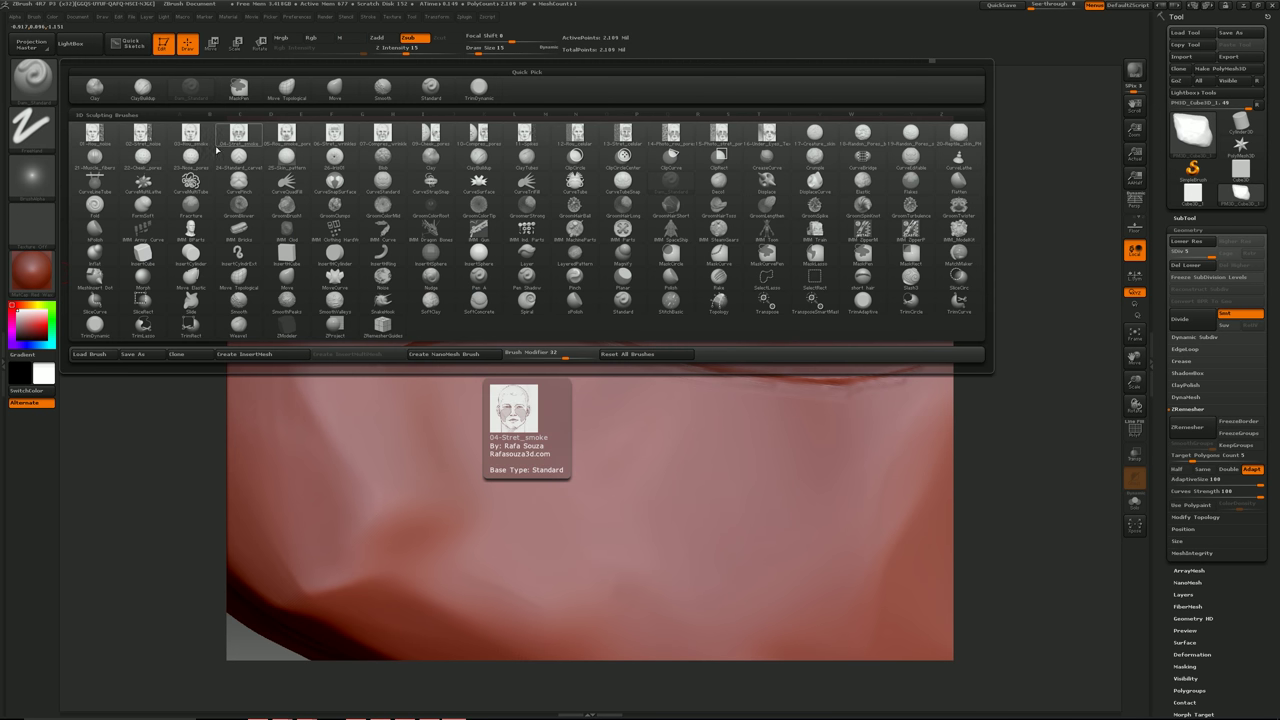
pyautogui.press('s')
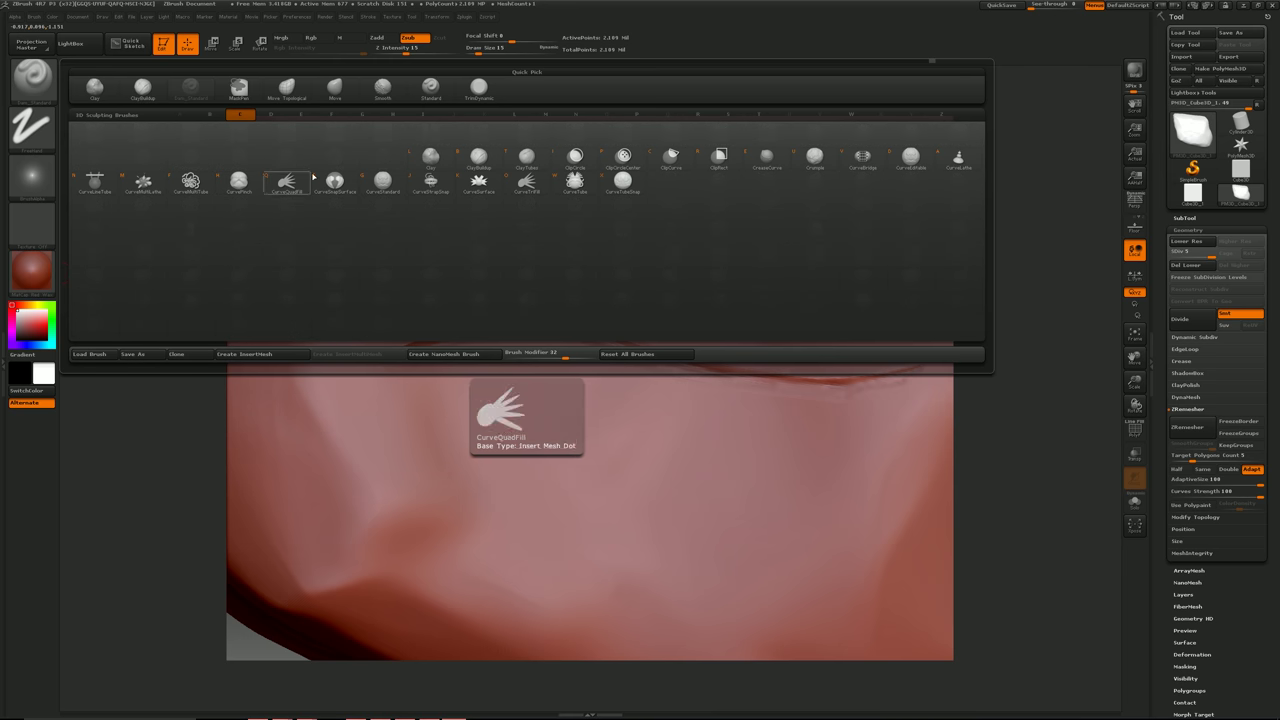
pyautogui.press('t')
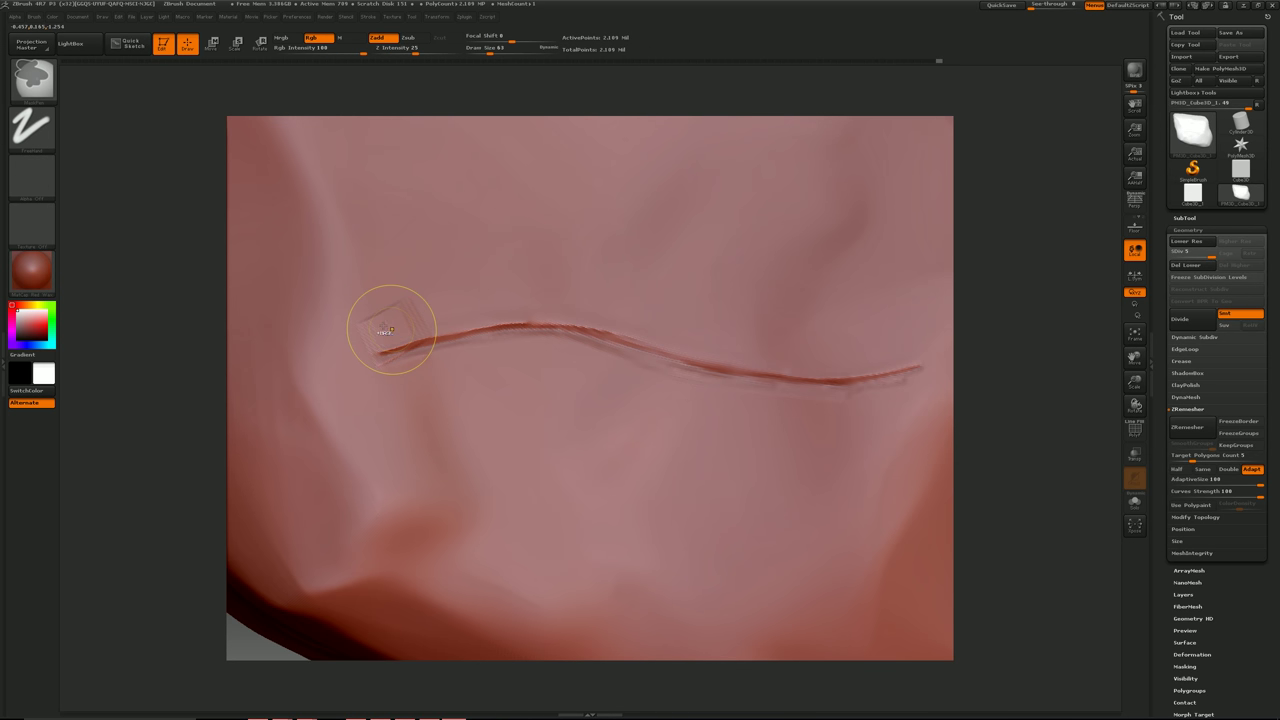
pyautogui.hotkey('ctrl', 'z')
pyautogui.moveTo(382, 329); pyautogui.dragTo(510, 297)
pyautogui.moveTo(393, 320)
pyautogui.mouseDown()
pyautogui.moveTo(560, 292)
pyautogui.moveTo(812, 330)
pyautogui.mouseUp()
pyautogui.moveTo(645, 330); pyautogui.dragTo(830, 352)
pyautogui.moveTo(711, 343); pyautogui.dragTo(868, 360)
pyautogui.moveTo(794, 348)
pyautogui.mouseDown()
pyautogui.moveTo(890, 346)
pyautogui.moveTo(940, 326)
pyautogui.moveTo(675, 317)
pyautogui.moveTo(468, 260)
pyautogui.moveTo(810, 283)
pyautogui.moveTo(510, 292)
pyautogui.moveTo(865, 248)
pyautogui.moveTo(925, 295)
pyautogui.mouseUp()
# Step: Smooth the clay strokes above the crack so they blend into the front face and the crack's upper edge
pyautogui.moveTo(862, 300)
pyautogui.keyDown('shift'); pyautogui.mouseDown()
pyautogui.moveTo(829, 314)
pyautogui.moveTo(400, 318)
pyautogui.moveTo(420, 325)
pyautogui.moveTo(424, 284)
pyautogui.moveTo(910, 310)
pyautogui.moveTo(740, 345)
pyautogui.moveTo(516, 276)
pyautogui.mouseUp(); pyautogui.keyUp('shift')
pyautogui.hotkey('ctrl', 'z')
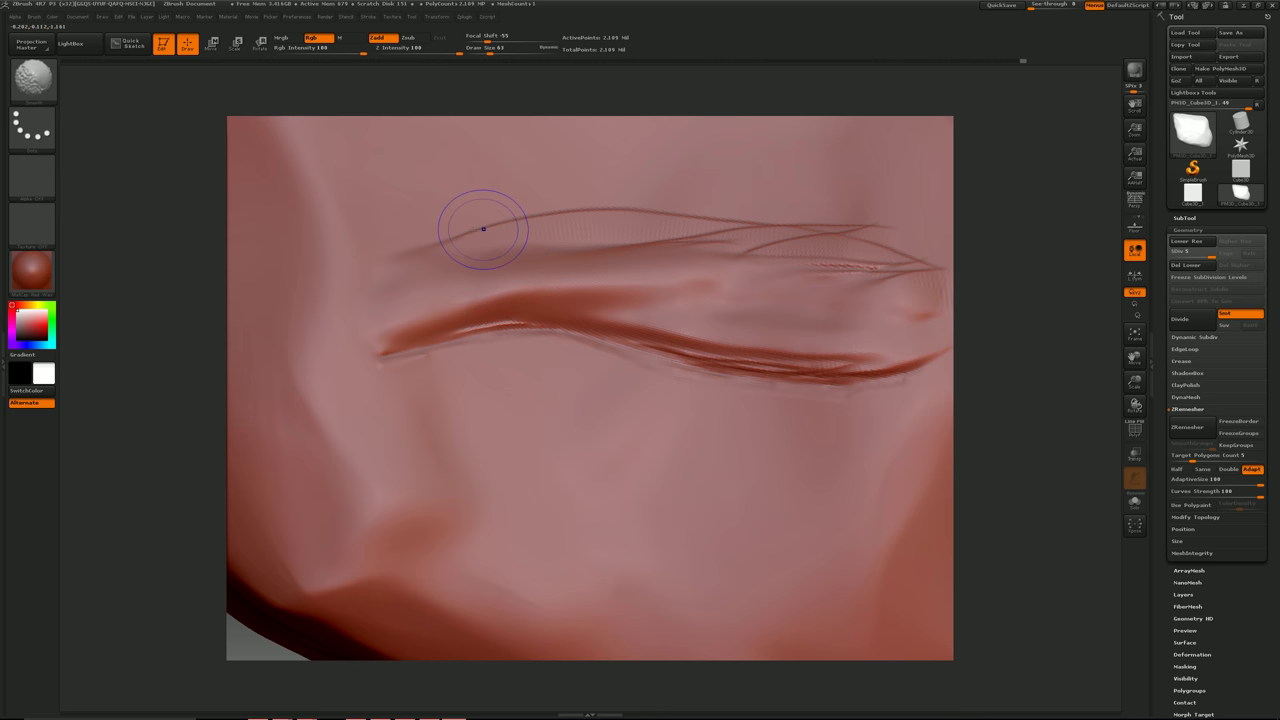
pyautogui.moveTo(486, 223)
pyautogui.keyDown('shift'); pyautogui.mouseDown()
pyautogui.moveTo(790, 240)
pyautogui.moveTo(910, 268)
pyautogui.mouseUp(); pyautogui.keyUp('shift')
pyautogui.keyDown('shift'); pyautogui.moveTo(403, 268); pyautogui.dragTo(628, 221); pyautogui.keyUp('shift')
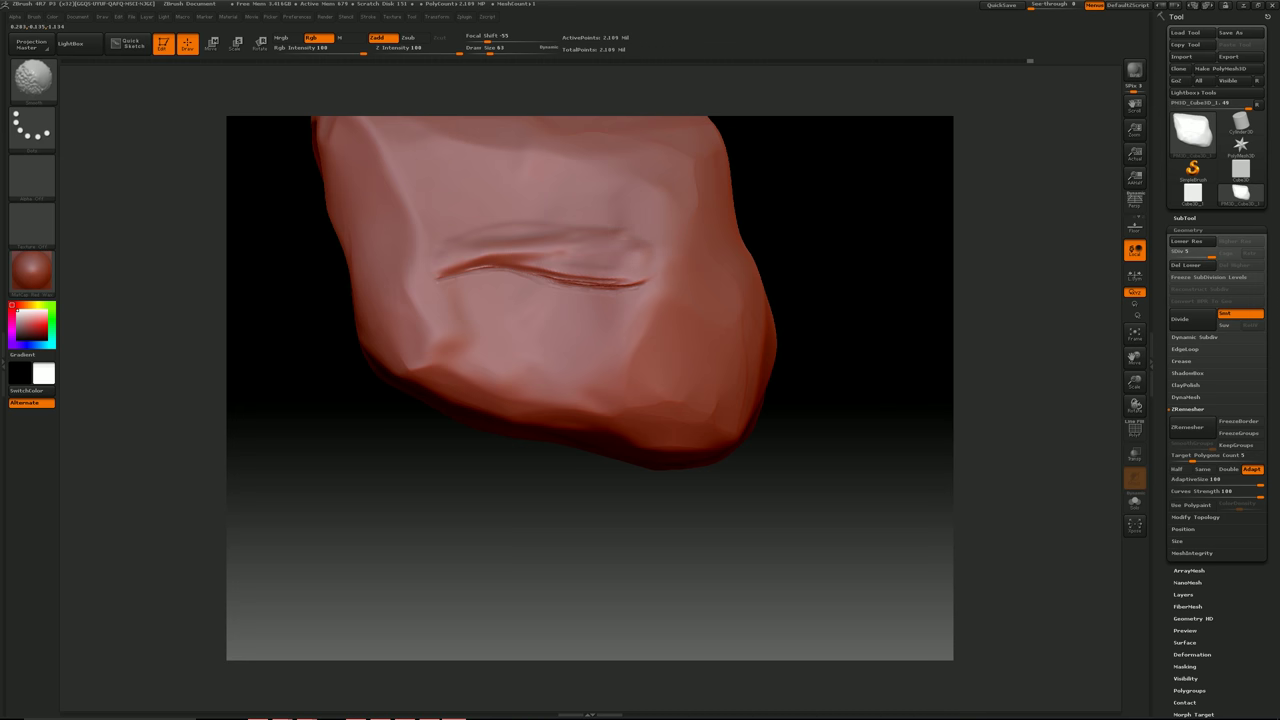
pyautogui.keyDown('shift'); pyautogui.moveTo(612, 234); pyautogui.dragTo(642, 238); pyautogui.keyUp('shift')
pyautogui.moveTo(800, 234)
pyautogui.keyDown('alt'); pyautogui.mouseDown()
pyautogui.moveTo(880, 234)
pyautogui.moveTo(930, 258)
pyautogui.mouseUp(); pyautogui.keyUp('alt')
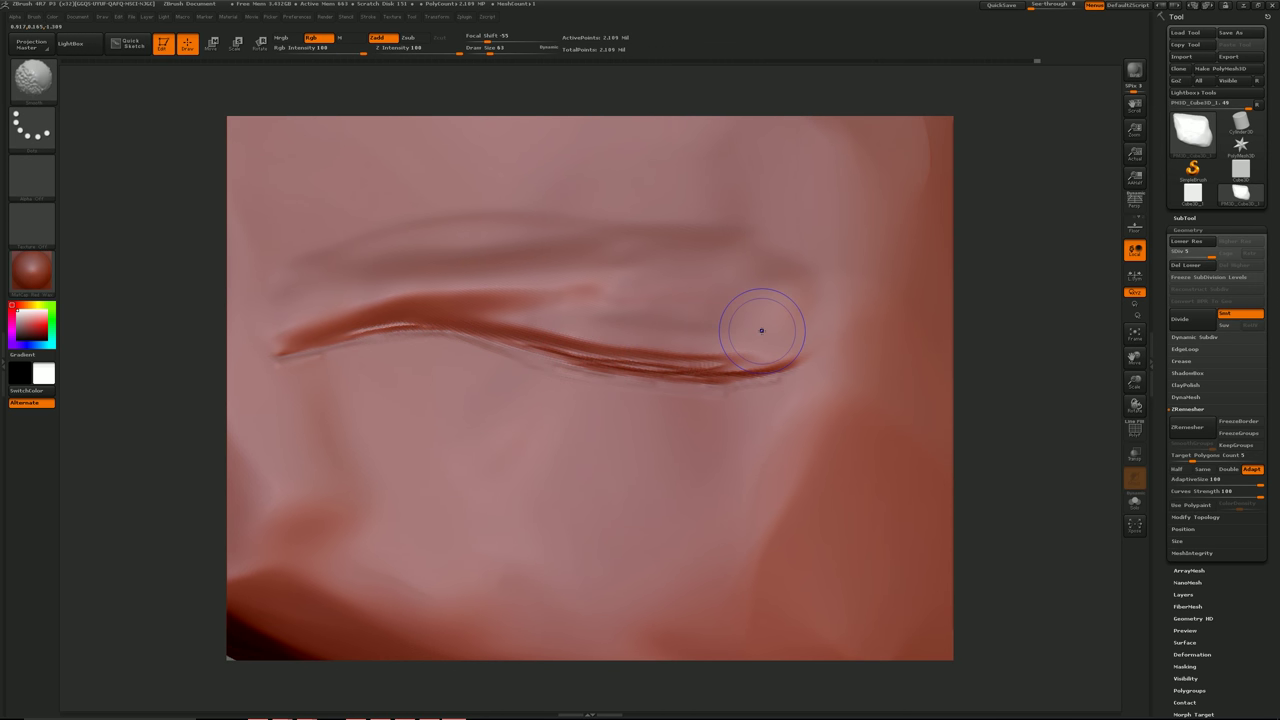
pyautogui.moveTo(761, 330)
pyautogui.mouseDown()
pyautogui.moveTo(712, 368)
pyautogui.moveTo(485, 316)
pyautogui.mouseUp()
pyautogui.press('shift')
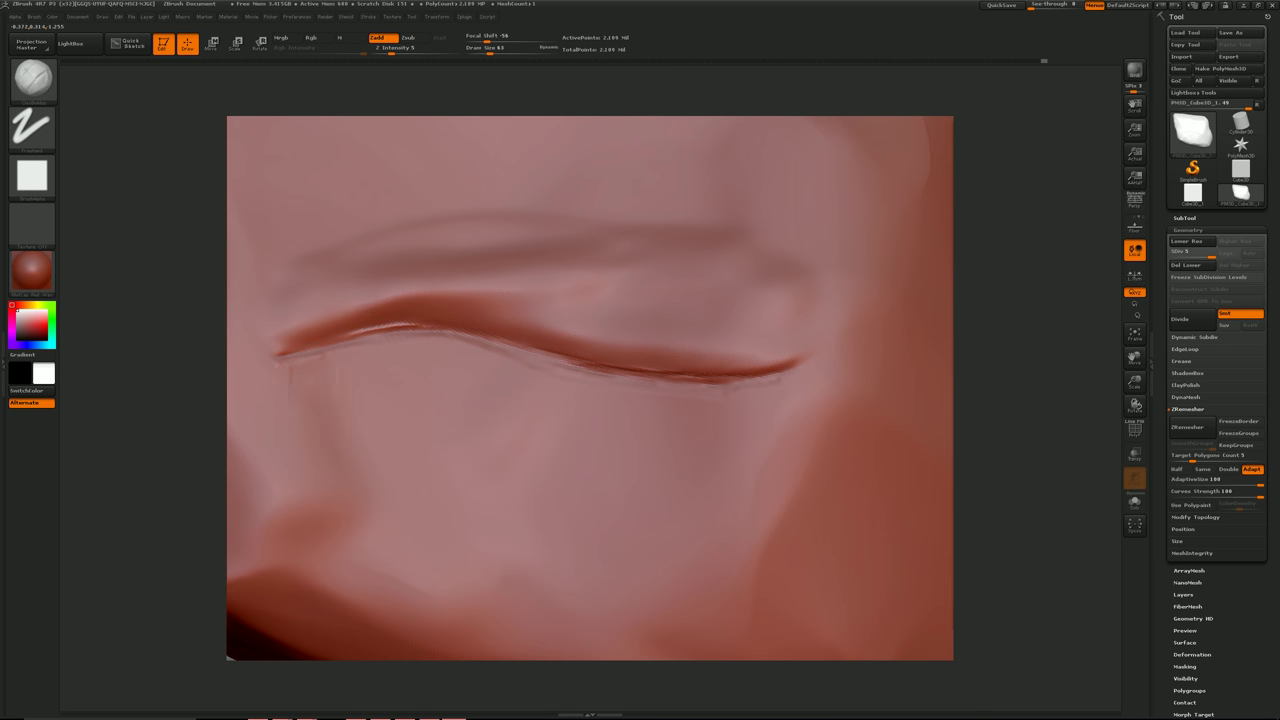
# Step: Layer curved clay strokes across the area below the crack and smooth them into the front face
pyautogui.moveTo(308, 380)
pyautogui.mouseDown()
pyautogui.moveTo(314, 390)
pyautogui.moveTo(296, 379)
pyautogui.moveTo(395, 357)
pyautogui.moveTo(490, 358)
pyautogui.moveTo(550, 380)
pyautogui.moveTo(790, 390)
pyautogui.moveTo(795, 415)
pyautogui.moveTo(612, 427)
pyautogui.moveTo(402, 387)
pyautogui.moveTo(296, 402)
pyautogui.moveTo(622, 450)
pyautogui.moveTo(793, 447)
pyautogui.moveTo(643, 490)
pyautogui.moveTo(365, 470)
pyautogui.moveTo(280, 440)
pyautogui.moveTo(430, 500)
pyautogui.moveTo(665, 507)
pyautogui.moveTo(800, 455)
pyautogui.moveTo(690, 550)
pyautogui.moveTo(440, 548)
pyautogui.moveTo(290, 476)
pyautogui.moveTo(395, 468)
pyautogui.moveTo(470, 492)
pyautogui.moveTo(670, 512)
pyautogui.moveTo(740, 475)
pyautogui.moveTo(745, 420)
pyautogui.moveTo(480, 415)
pyautogui.moveTo(400, 432)
pyautogui.mouseUp()
pyautogui.hotkey('ctrl', 'z')
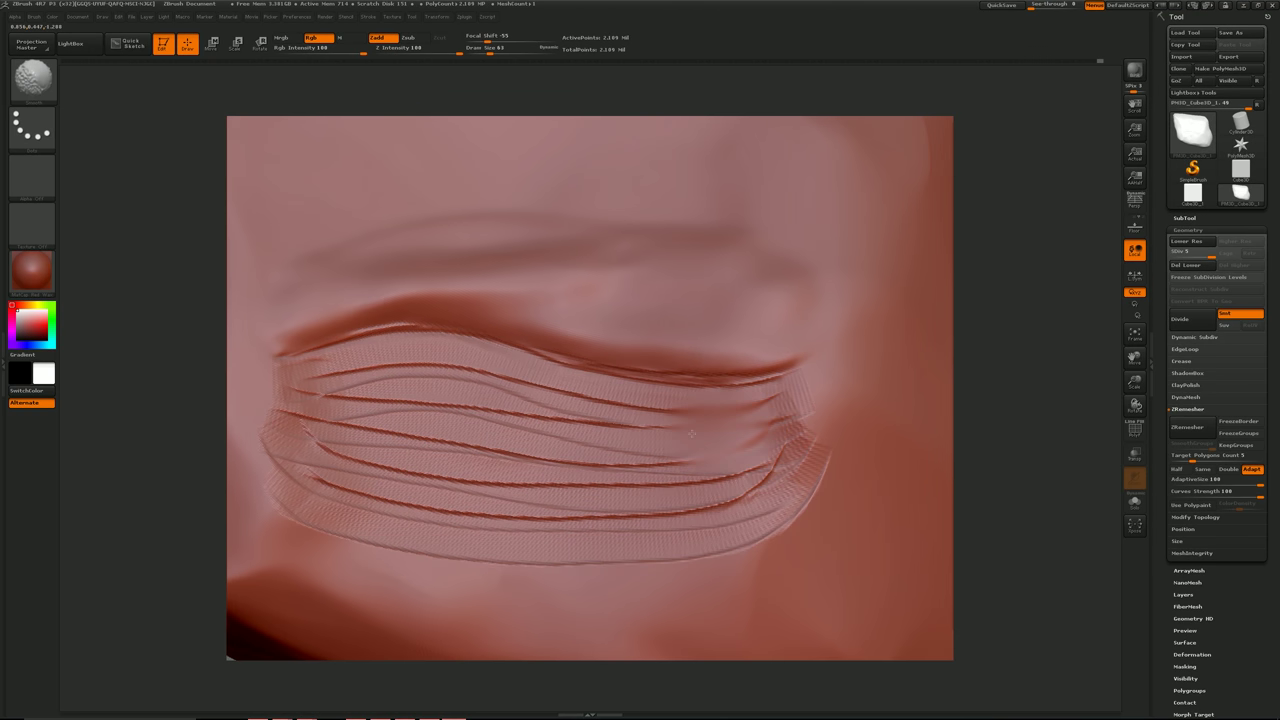
pyautogui.moveTo(686, 433)
pyautogui.keyDown('shift'); pyautogui.mouseDown()
pyautogui.moveTo(360, 390)
pyautogui.moveTo(300, 415)
pyautogui.moveTo(390, 335)
pyautogui.mouseUp(); pyautogui.keyUp('shift')
pyautogui.hotkey('ctrl', 'z')
pyautogui.moveTo(290, 398)
pyautogui.keyDown('shift'); pyautogui.mouseDown()
pyautogui.moveTo(420, 386)
pyautogui.moveTo(760, 440)
pyautogui.moveTo(788, 423)
pyautogui.moveTo(706, 425)
pyautogui.mouseUp(); pyautogui.keyUp('shift')
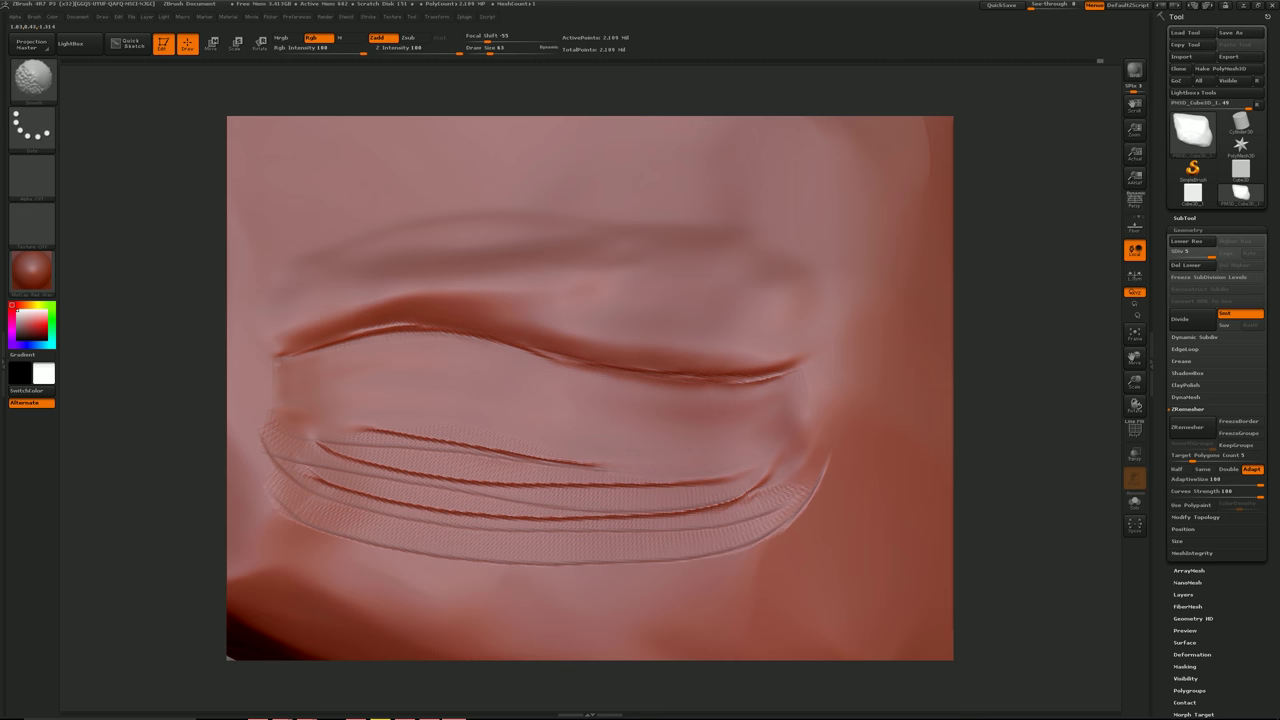
pyautogui.moveTo(318, 420)
pyautogui.keyDown('shift'); pyautogui.mouseDown()
pyautogui.moveTo(378, 440)
pyautogui.moveTo(738, 484)
pyautogui.mouseUp(); pyautogui.keyUp('shift')
pyautogui.moveTo(294, 466)
pyautogui.keyDown('shift'); pyautogui.mouseDown()
pyautogui.moveTo(318, 500)
pyautogui.moveTo(843, 445)
pyautogui.mouseUp(); pyautogui.keyUp('shift')
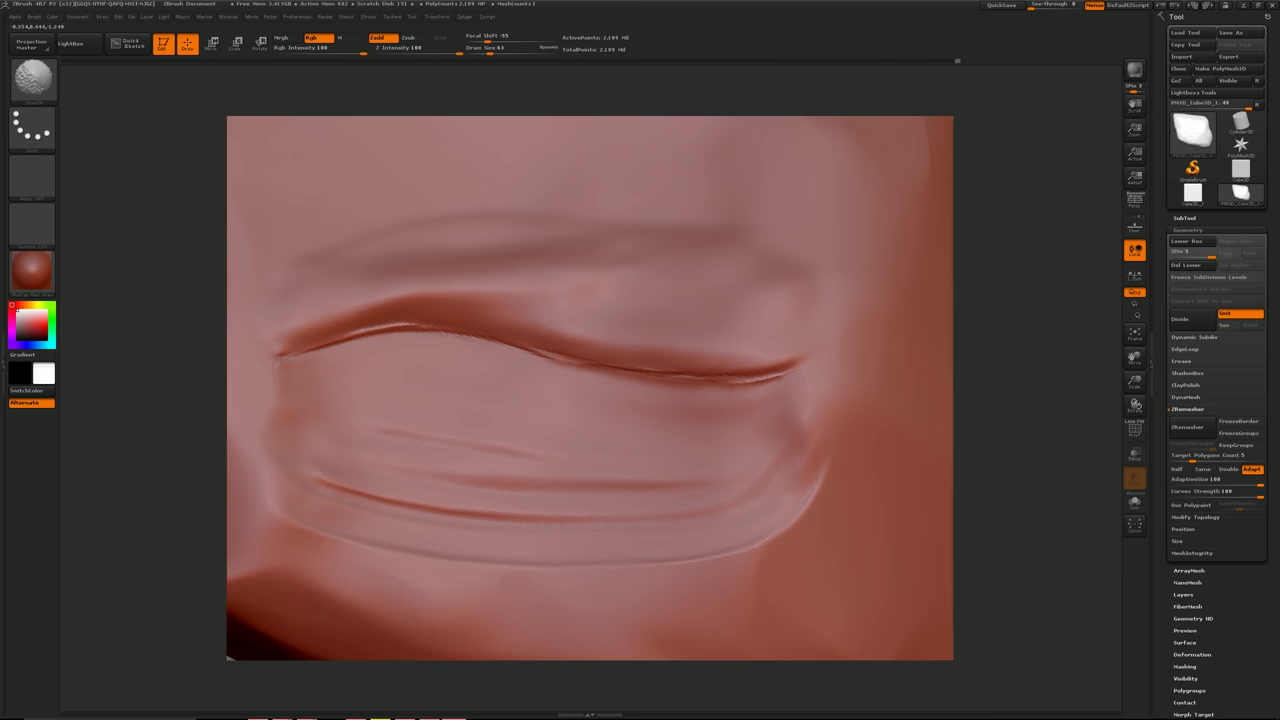
pyautogui.keyDown('shift'); pyautogui.moveTo(630, 520); pyautogui.dragTo(335, 489); pyautogui.keyUp('shift')
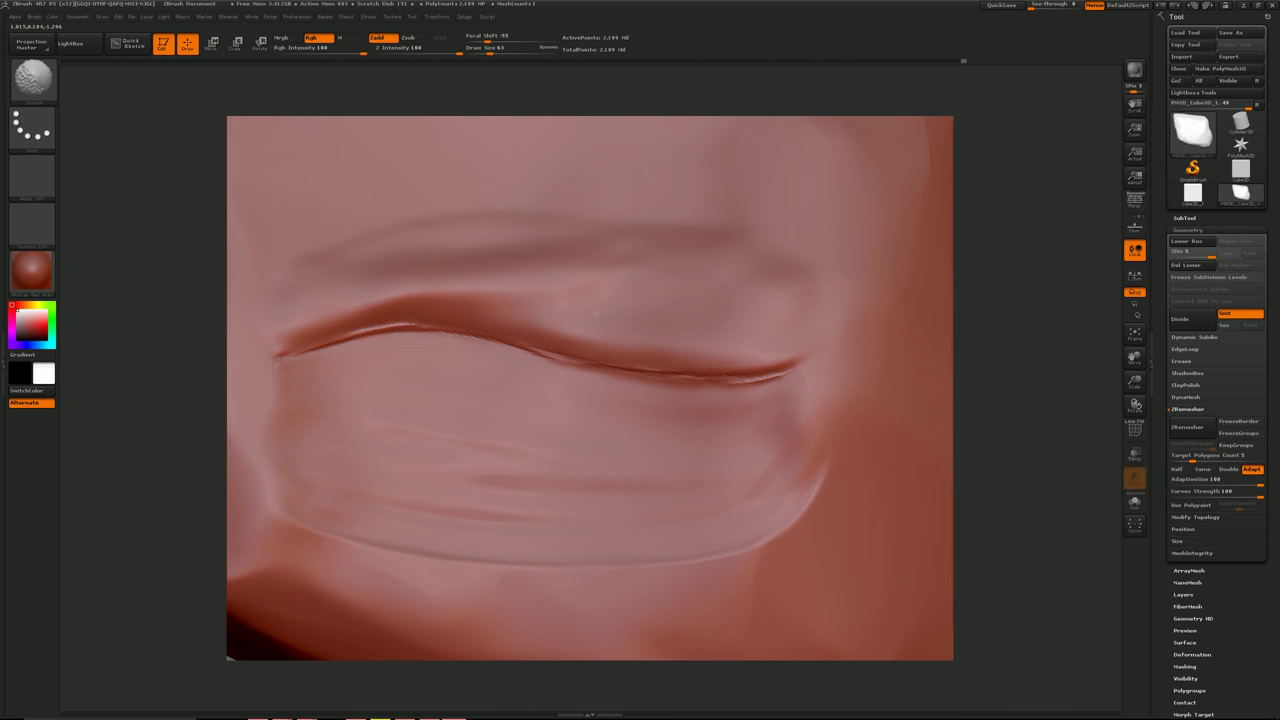
# Step: Enlarge the clay brush and add broader curved strokes below the crack, reaching down toward the rock's lower edge
pyautogui.moveTo(1100, 339)
pyautogui.keyDown('alt'); pyautogui.mouseDown()
pyautogui.moveTo(1066, 337)
pyautogui.moveTo(1020, 363)
pyautogui.mouseUp(); pyautogui.keyUp('alt')
pyautogui.moveTo(573, 453); pyautogui.dragTo(720, 452)
pyautogui.hotkey('ctrl', 'z')
pyautogui.hotkey('ctrl', 'z')
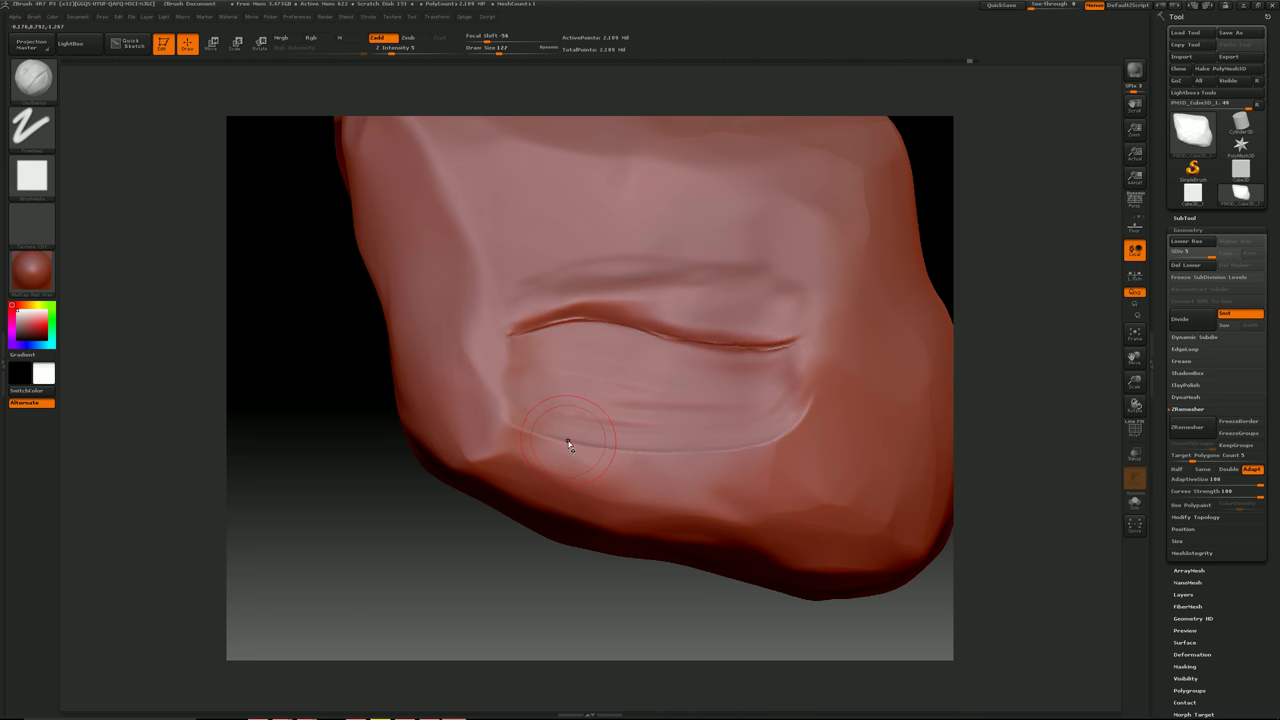
pyautogui.moveTo(522, 418)
pyautogui.mouseDown()
pyautogui.moveTo(605, 462)
pyautogui.moveTo(760, 445)
pyautogui.moveTo(812, 405)
pyautogui.moveTo(537, 410)
pyautogui.moveTo(632, 448)
pyautogui.mouseUp()
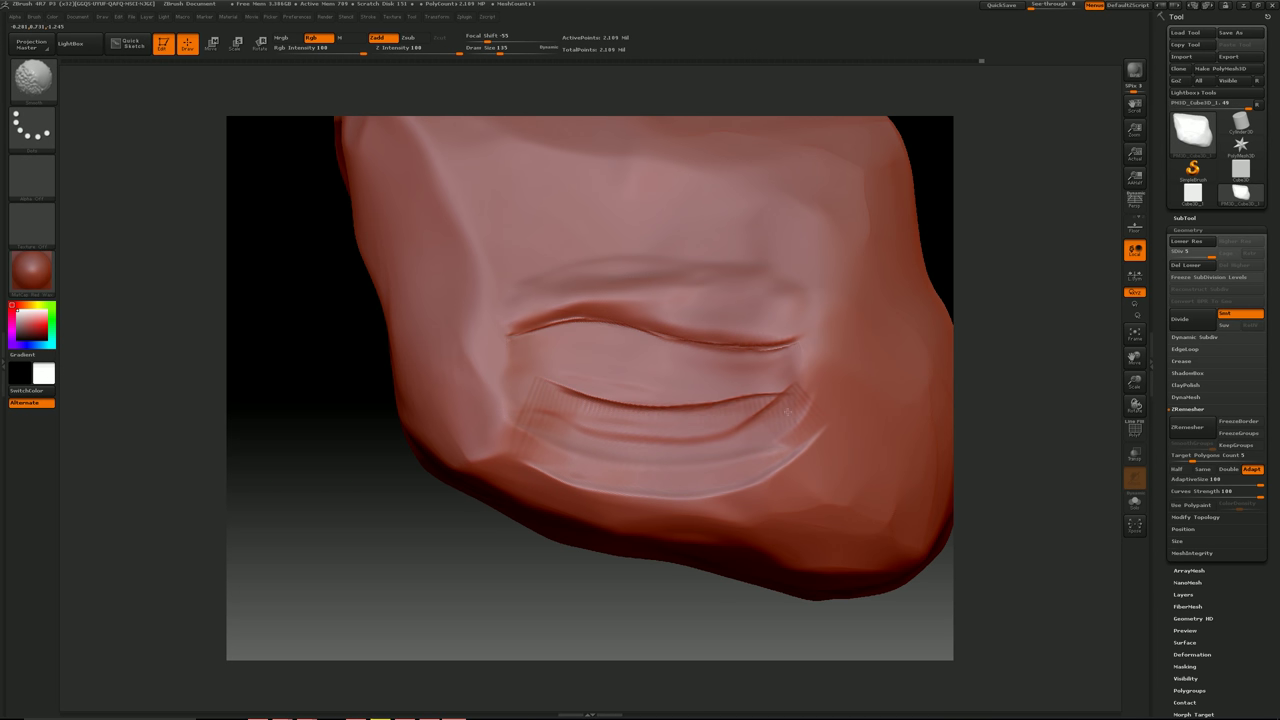
# Step: Smooth the broad clay strokes below the crack and soften the boundary near the rock's lower edge
pyautogui.hotkey('ctrl', 'z')
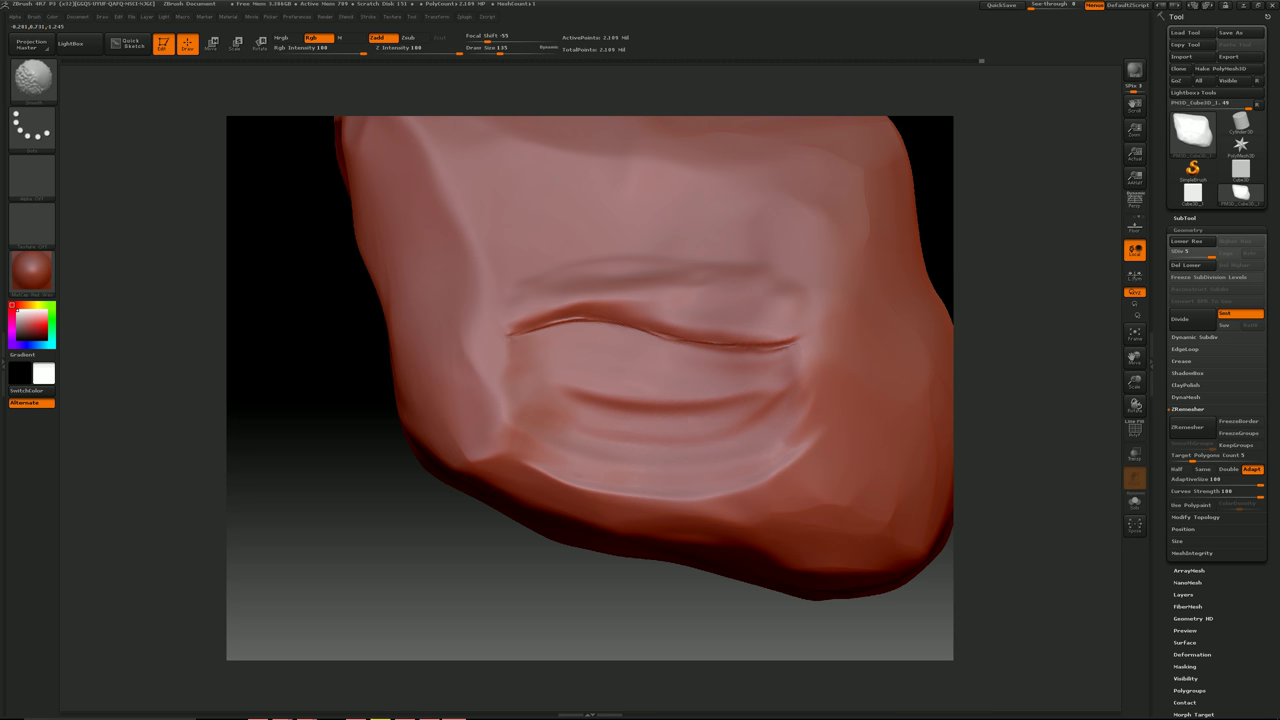
pyautogui.hotkey('ctrl', 'shift', 'z')
pyautogui.hotkey('ctrl', 'shift', 'z')
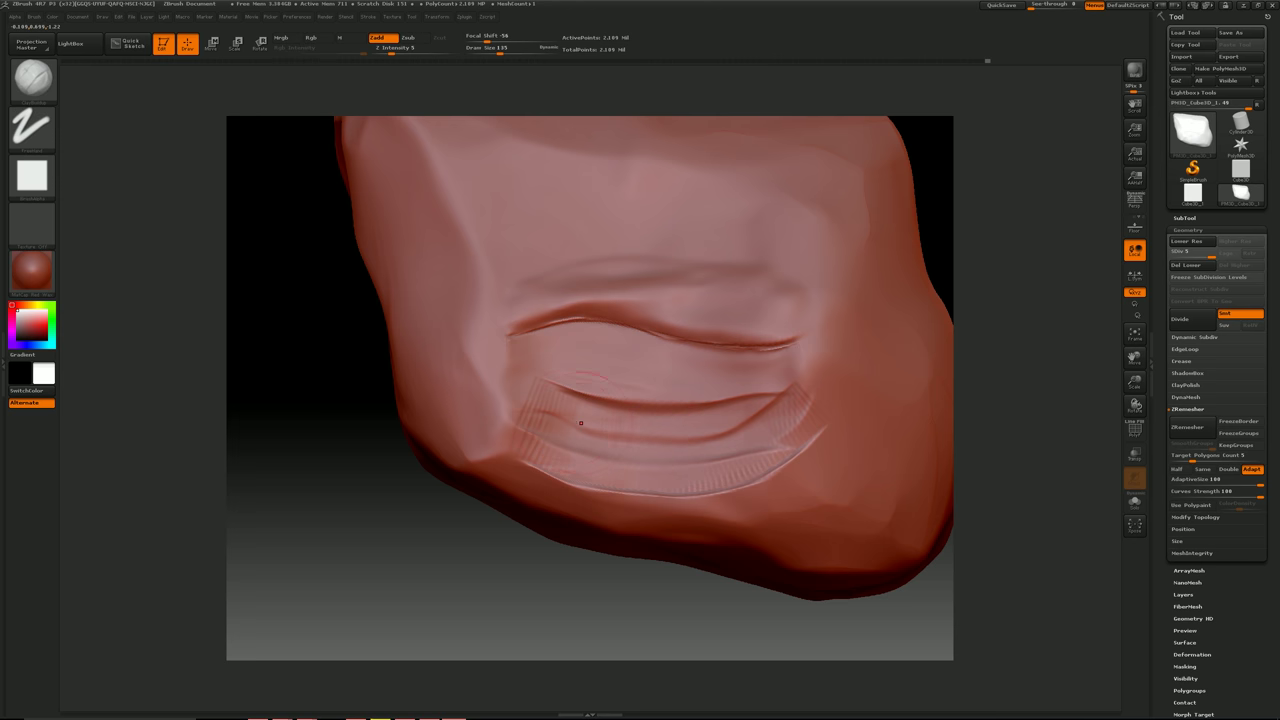
pyautogui.keyDown('shift'); pyautogui.moveTo(563, 421); pyautogui.dragTo(543, 432); pyautogui.keyUp('shift')
pyautogui.keyDown('shift'); pyautogui.moveTo(742, 406); pyautogui.dragTo(616, 407); pyautogui.keyUp('shift')
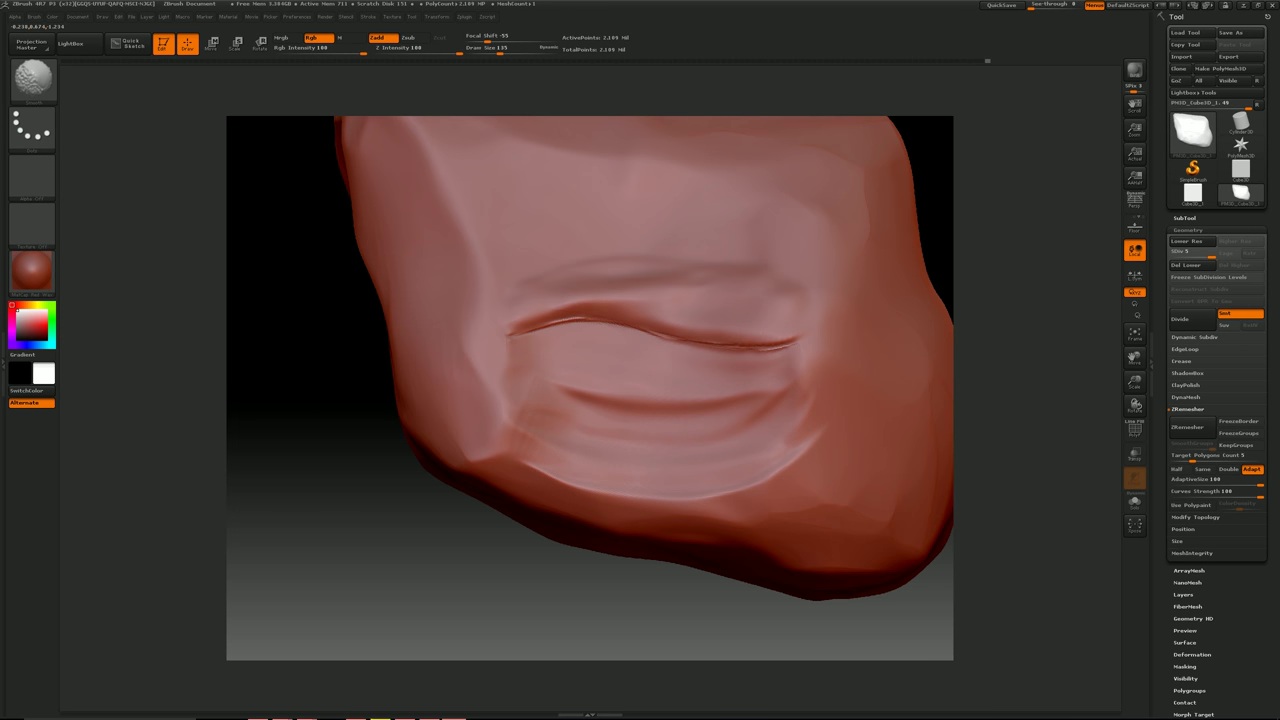
pyautogui.hotkey('ctrl', 'shift', 'z')
pyautogui.hotkey('ctrl', 'shift', 'z')
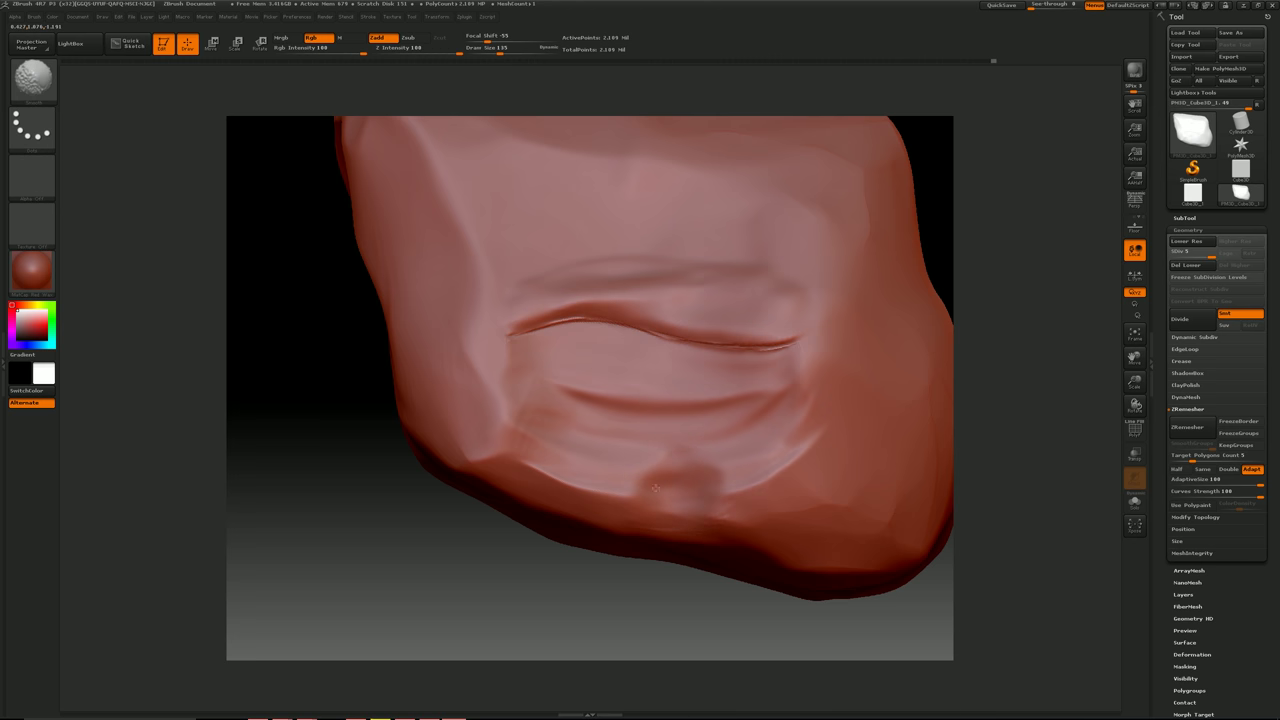
pyautogui.hotkey('ctrl', 'z')
# Step: Add clay above the crack, smooth the area around it at subdivision level 4, and return to level 5
pyautogui.keyDown('alt'); pyautogui.moveTo(709, 578); pyautogui.dragTo(687, 628); pyautogui.keyUp('alt')
pyautogui.moveTo(483, 331)
pyautogui.mouseDown()
pyautogui.moveTo(536, 308)
pyautogui.moveTo(715, 331)
pyautogui.moveTo(733, 314)
pyautogui.moveTo(524, 284)
pyautogui.moveTo(580, 249)
pyautogui.moveTo(733, 285)
pyautogui.moveTo(540, 322)
pyautogui.moveTo(546, 292)
pyautogui.mouseUp()
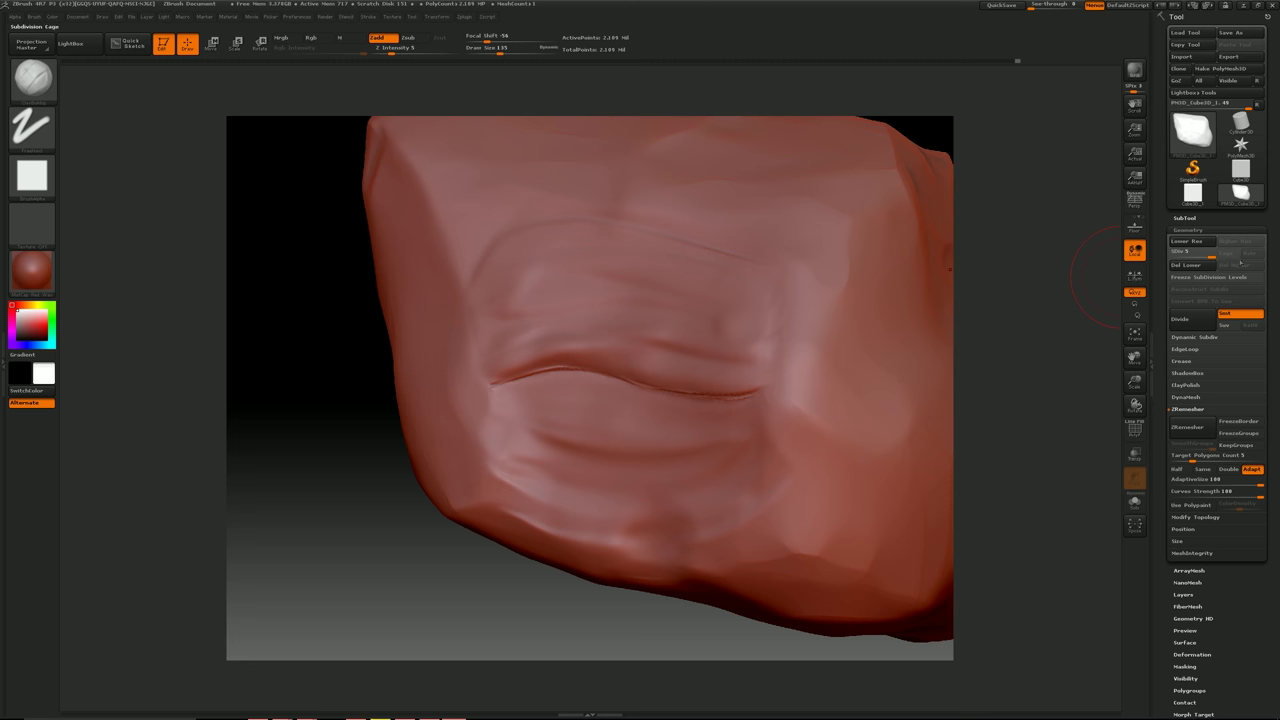
pyautogui.hotkey('shift', 'd')
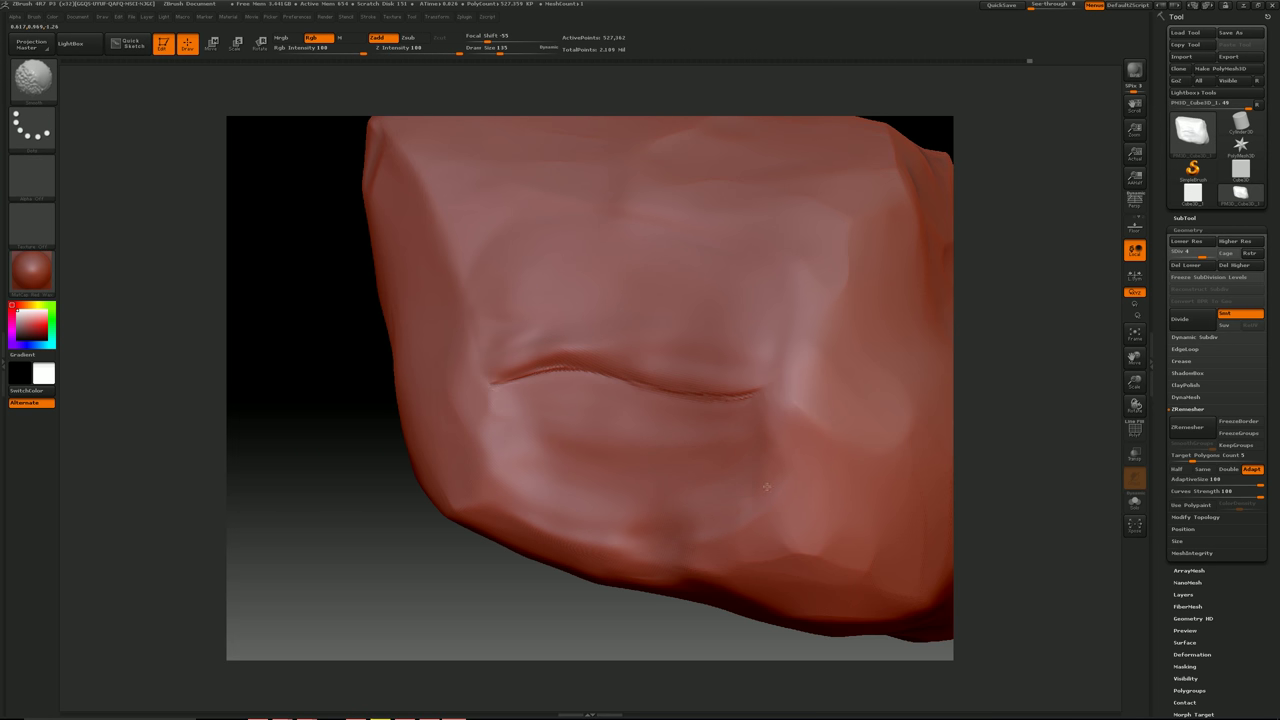
pyautogui.click(1213, 256)
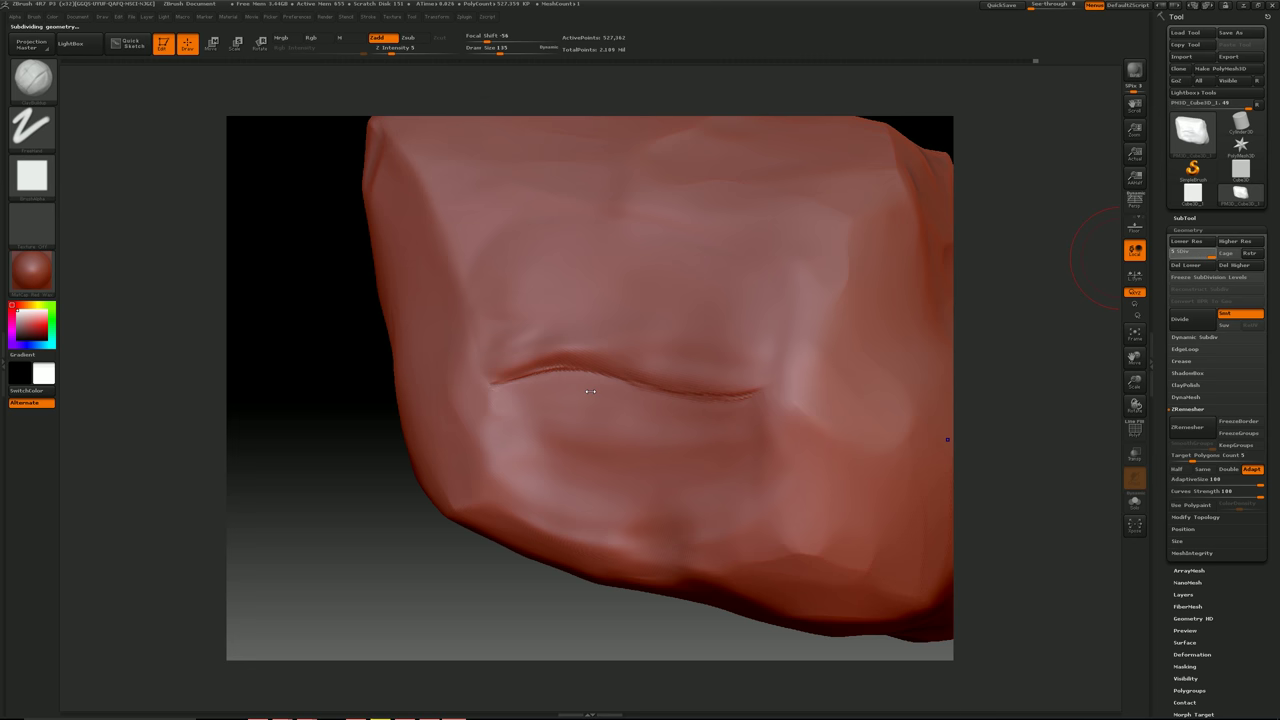
# Step: Switch to the hPolish brush and set its Z Intensity to 10
pyautogui.moveTo(320, 460)
pyautogui.mouseDown()
pyautogui.moveTo(354, 452)
pyautogui.moveTo(342, 456)
pyautogui.mouseUp()
pyautogui.click(36, 84)
pyautogui.click(166, 152)
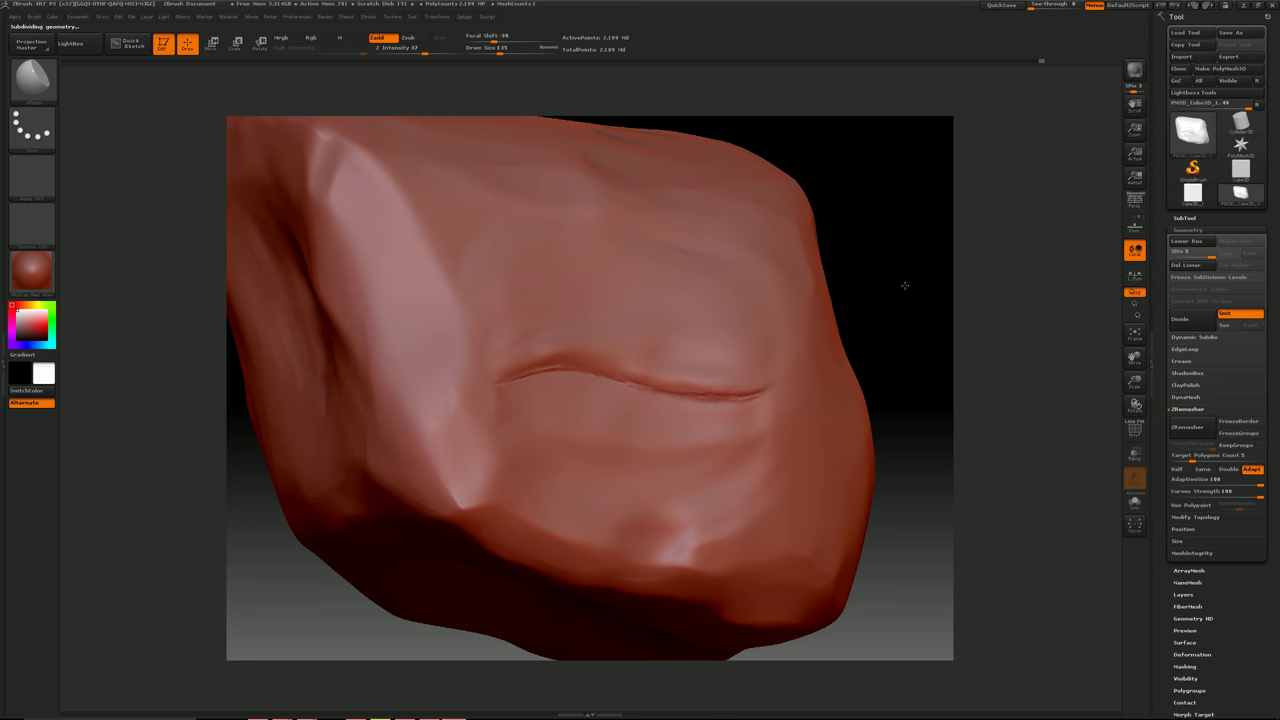
pyautogui.keyDown('alt'); pyautogui.moveTo(905, 286); pyautogui.dragTo(861, 284); pyautogui.keyUp('alt')
pyautogui.keyDown('alt'); pyautogui.moveTo(1000, 289); pyautogui.dragTo(975, 400); pyautogui.keyUp('alt')
pyautogui.moveTo(988, 328)
pyautogui.keyDown('alt'); pyautogui.mouseDown()
pyautogui.moveTo(930, 318)
pyautogui.moveTo(942, 314)
pyautogui.mouseUp(); pyautogui.keyUp('alt')
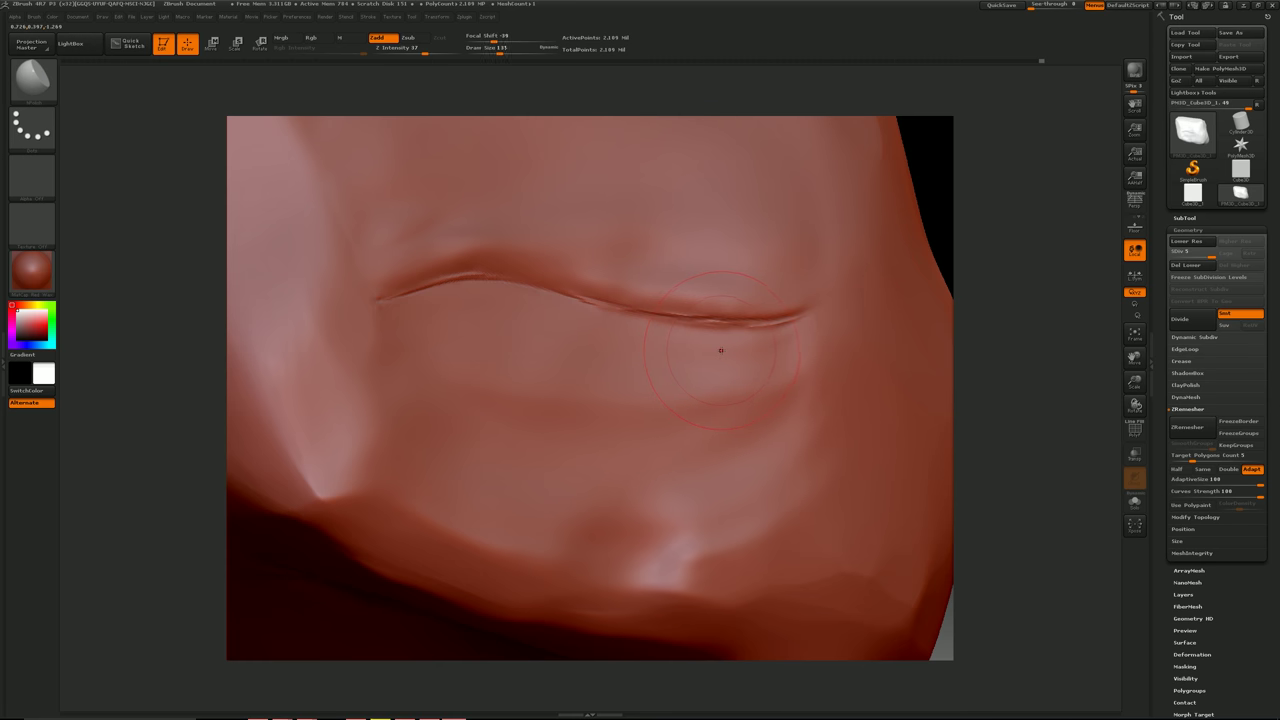
pyautogui.hotkey('ctrl', 'z')
pyautogui.click(397, 48)
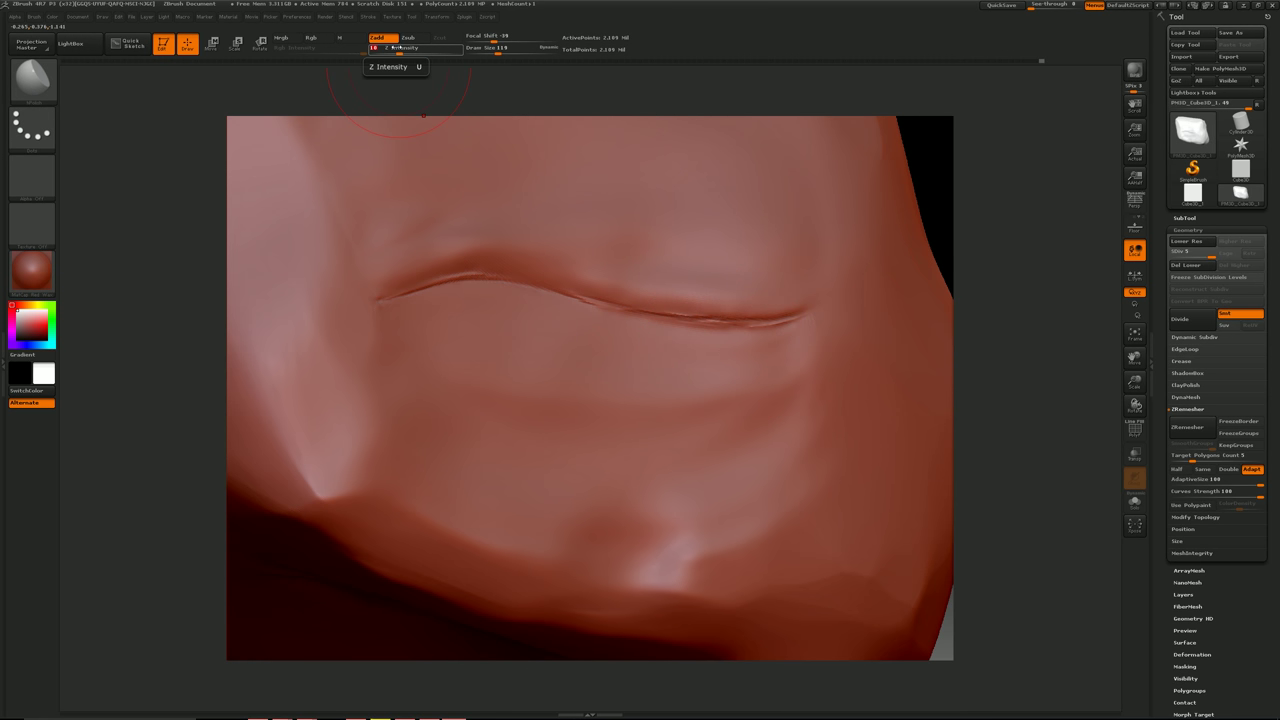
# Step: Flatten the surface below the crack with hPolish and form a facet from the crack's far end to the lower edge
pyautogui.moveTo(768, 365)
pyautogui.mouseDown()
pyautogui.moveTo(758, 382)
pyautogui.moveTo(744, 376)
pyautogui.mouseUp()
pyautogui.hotkey('ctrl', 'z')
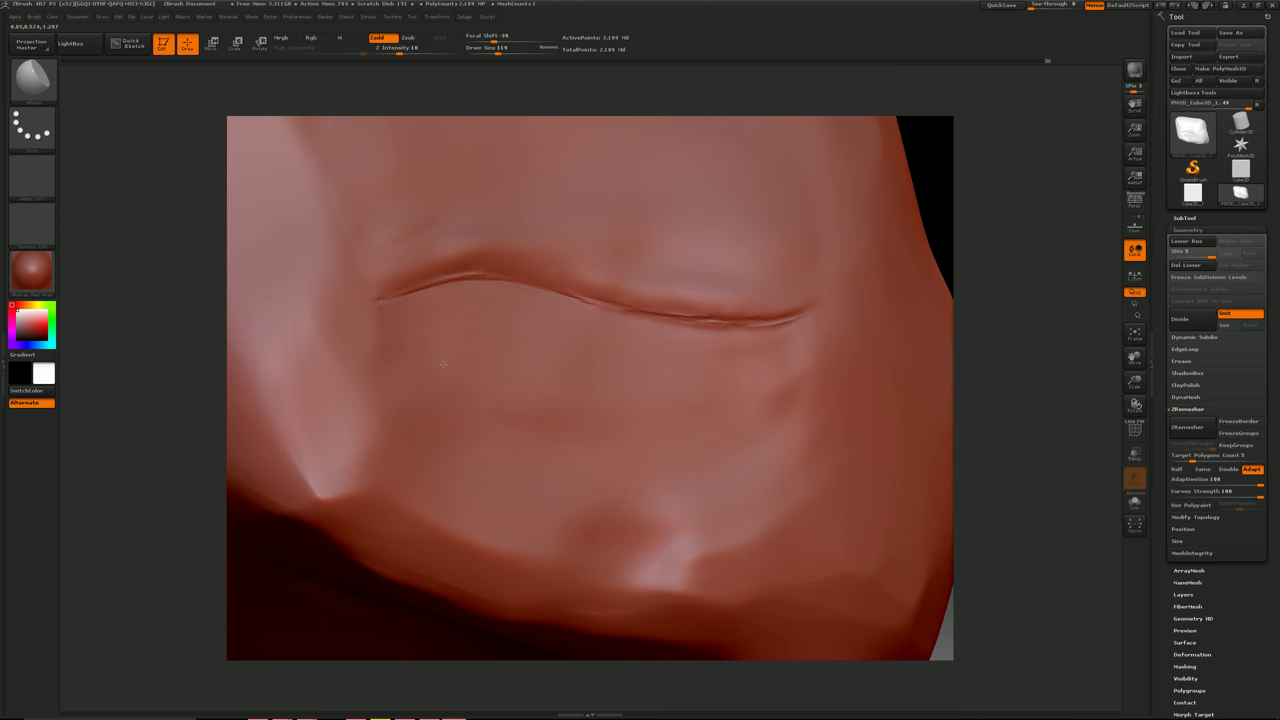
pyautogui.moveTo(782, 377); pyautogui.dragTo(682, 388)
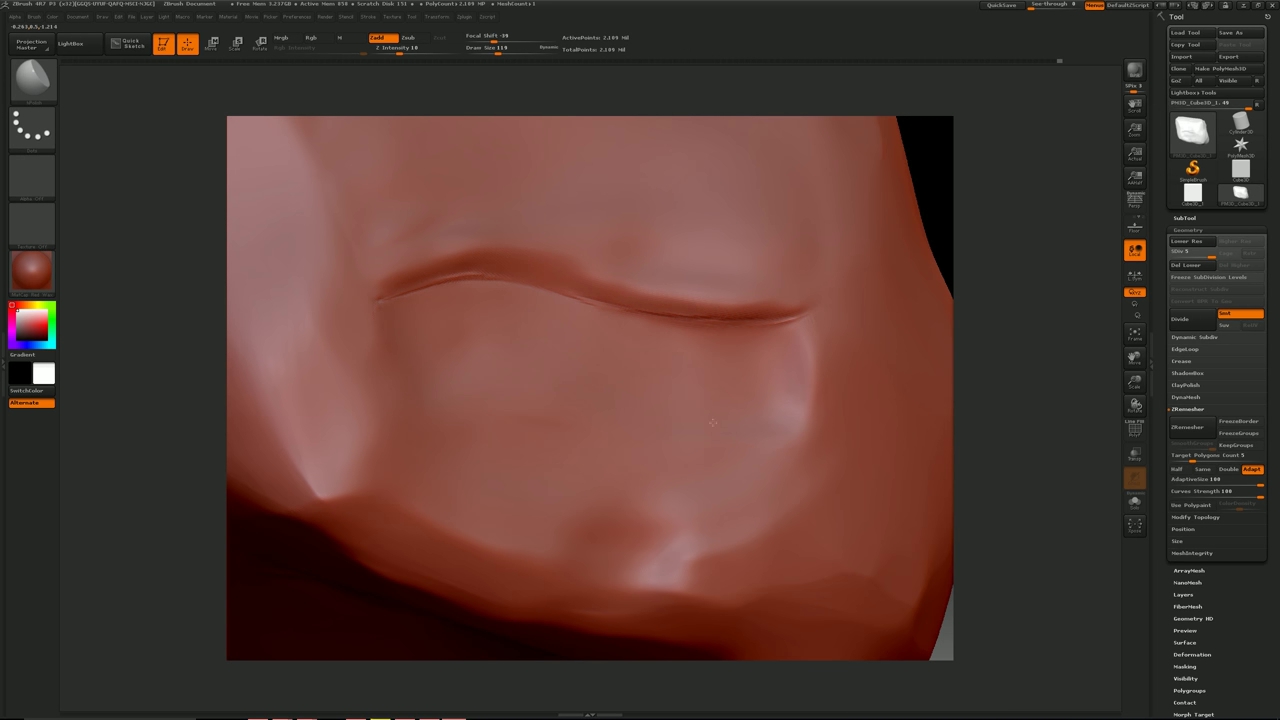
pyautogui.moveTo(722, 422); pyautogui.dragTo(798, 422)
pyautogui.moveTo(805, 361)
pyautogui.mouseDown()
pyautogui.moveTo(783, 460)
pyautogui.moveTo(671, 544)
pyautogui.mouseUp()
pyautogui.moveTo(750, 415); pyautogui.dragTo(673, 545)
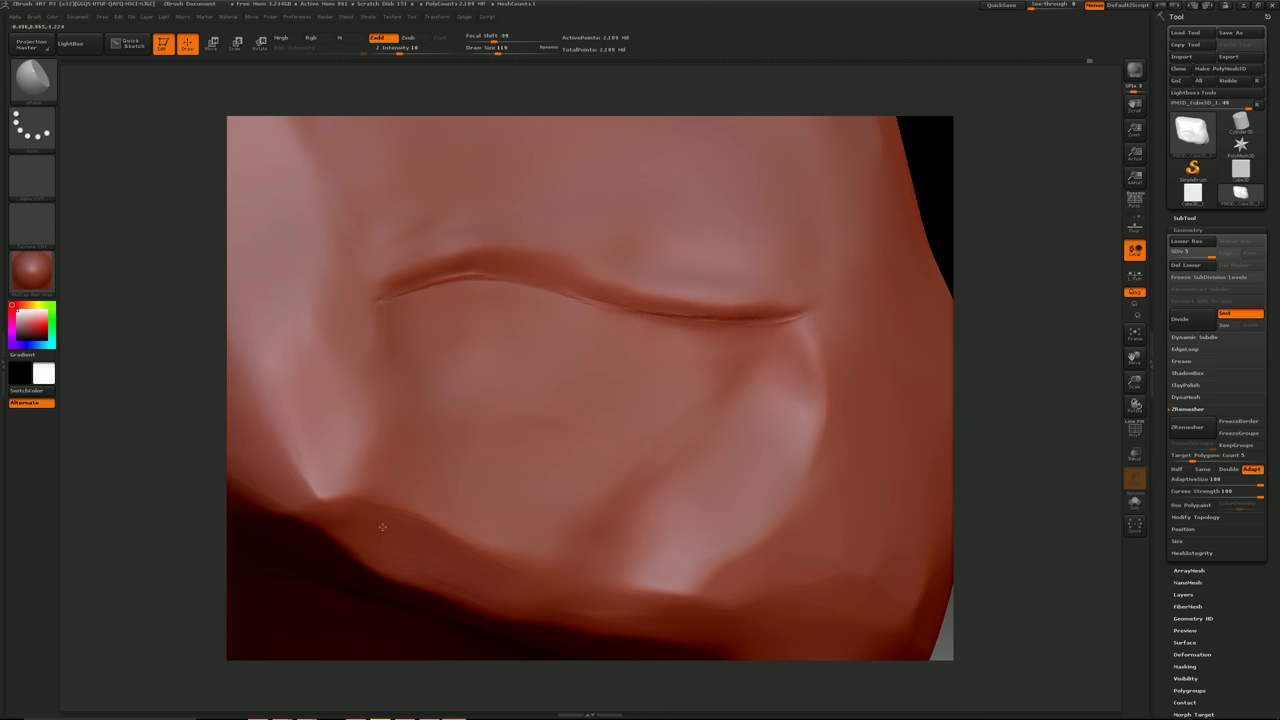
# Step: Polish the lower and side edges of the area below the crack, and flatten the surface just above the crack
pyautogui.moveTo(445, 564)
pyautogui.mouseDown()
pyautogui.moveTo(535, 592)
pyautogui.moveTo(688, 603)
pyautogui.moveTo(596, 599)
pyautogui.mouseUp()
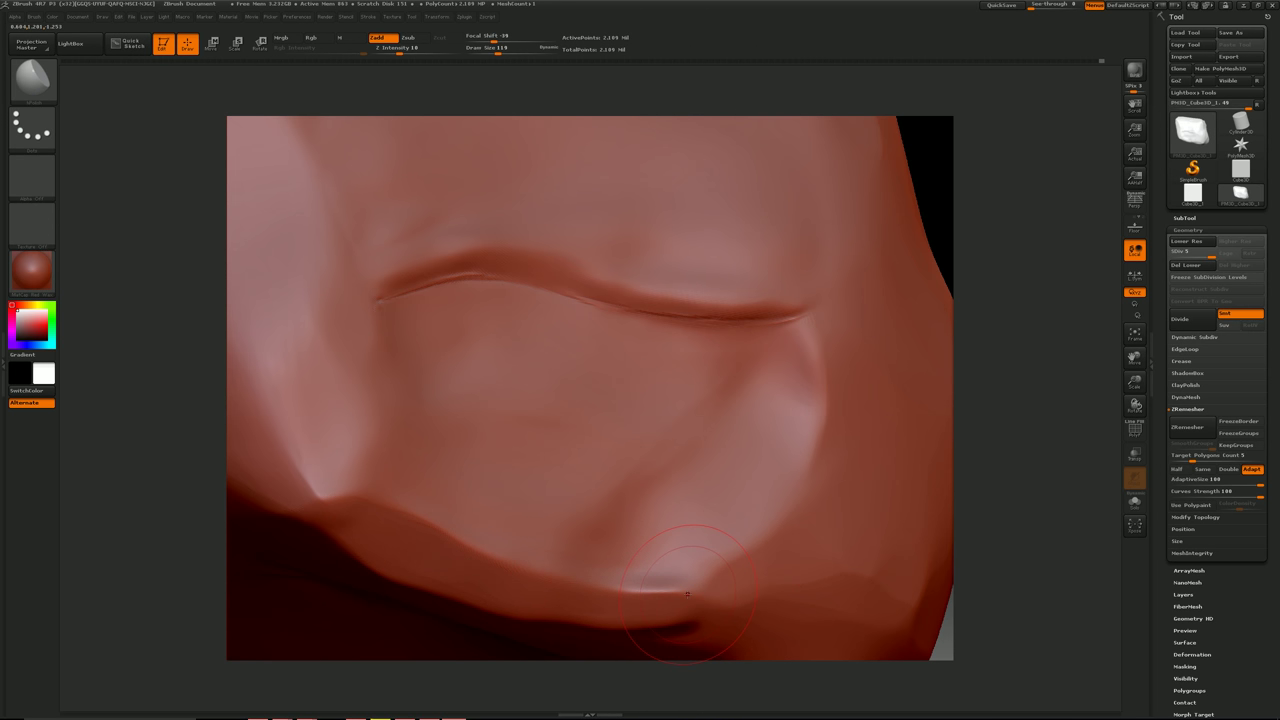
pyautogui.moveTo(687, 594)
pyautogui.keyDown('shift'); pyautogui.mouseDown()
pyautogui.moveTo(663, 611)
pyautogui.moveTo(710, 604)
pyautogui.mouseUp(); pyautogui.keyUp('shift')
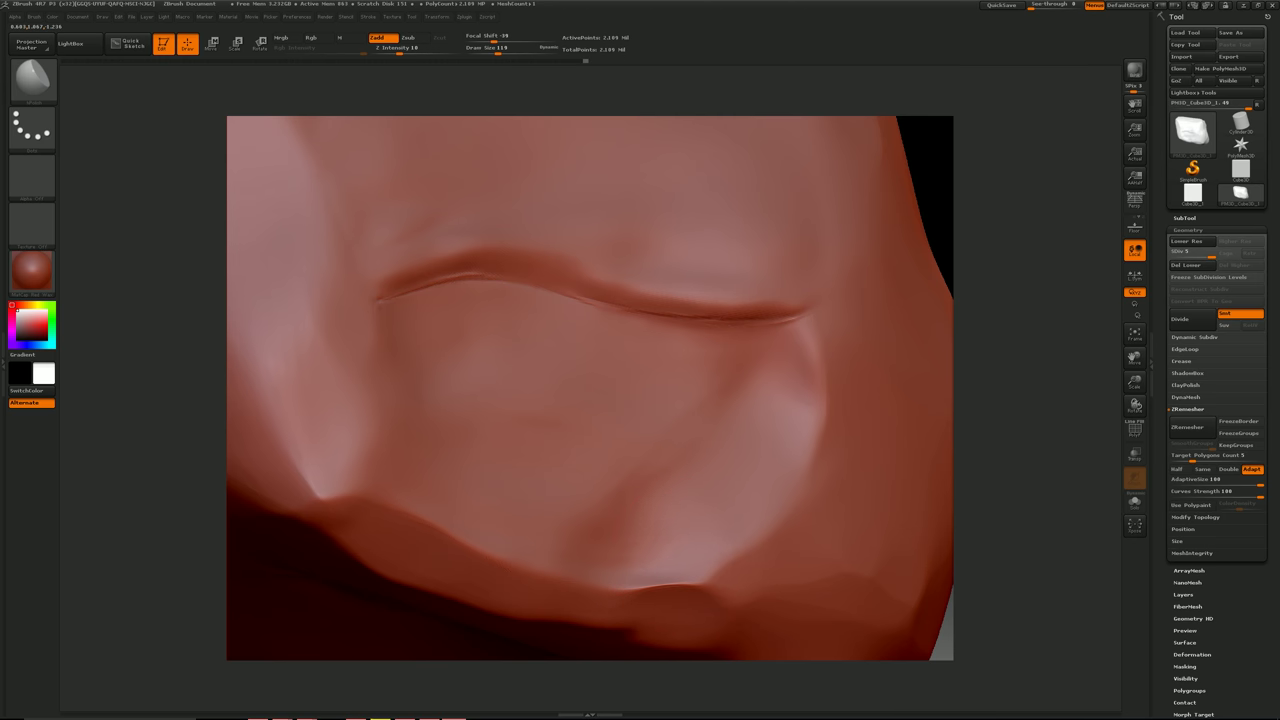
pyautogui.moveTo(1003, 355); pyautogui.dragTo(1000, 432)
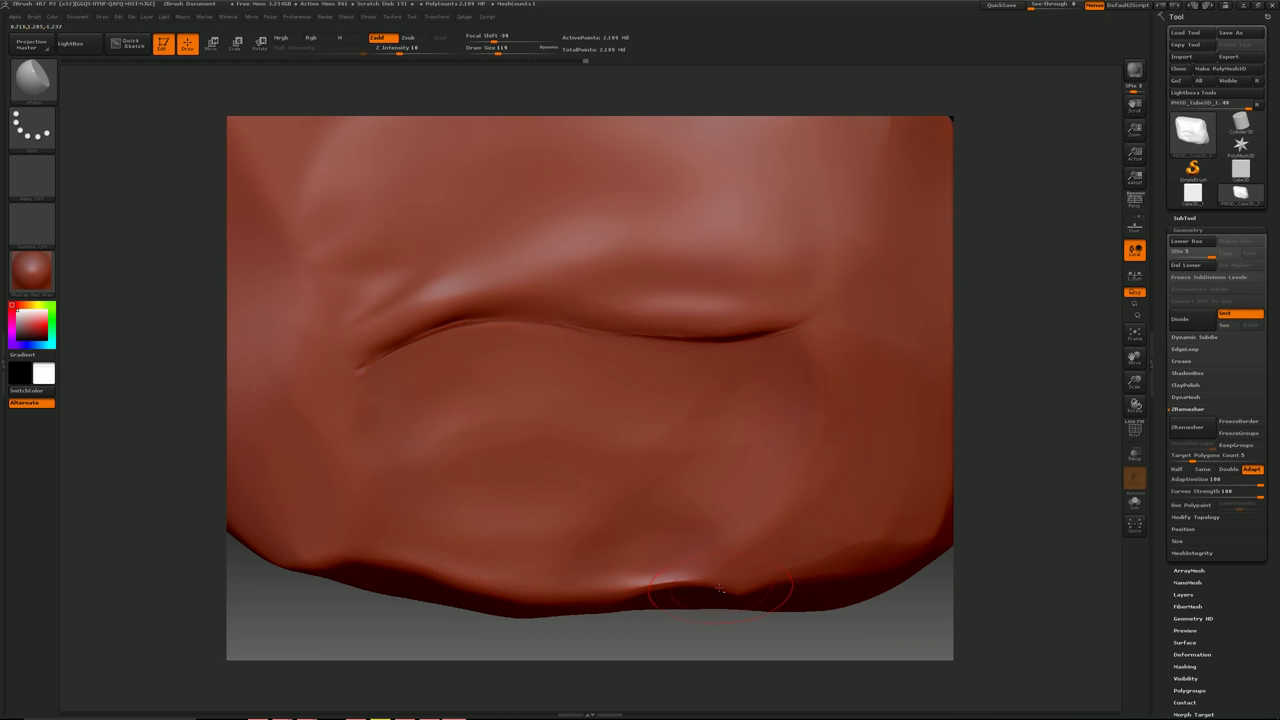
pyautogui.moveTo(716, 592); pyautogui.dragTo(817, 497)
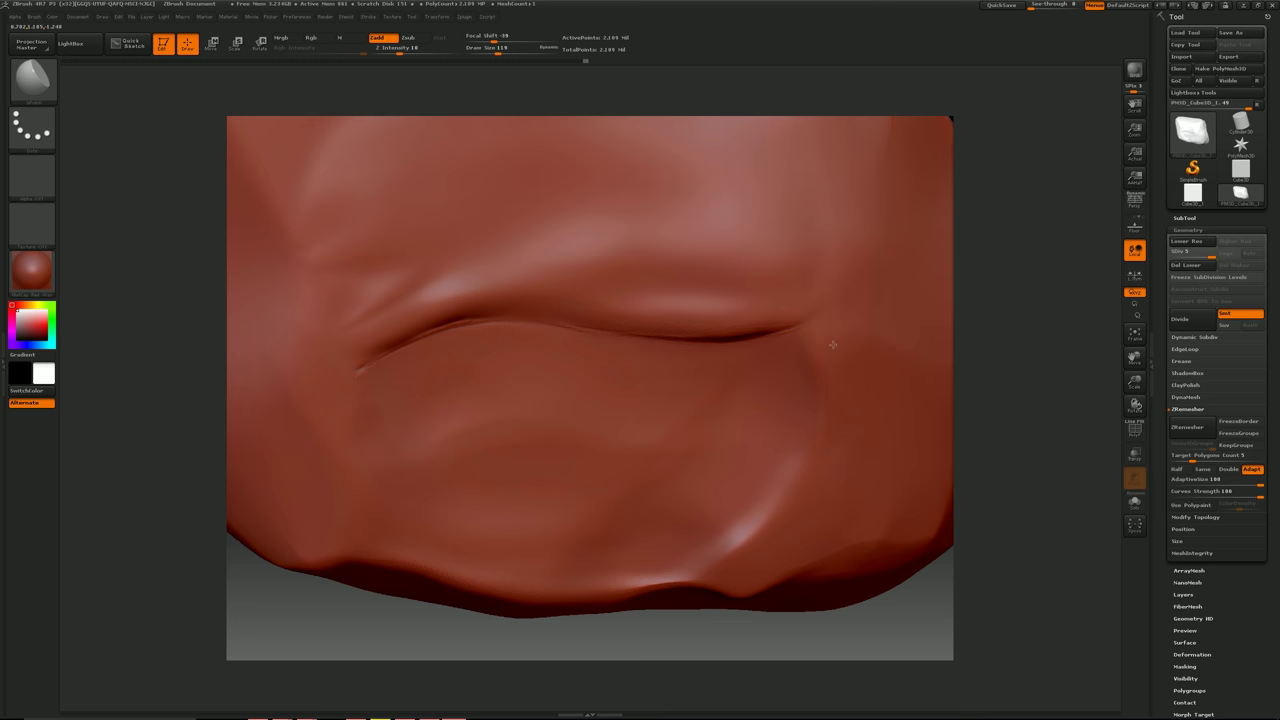
pyautogui.moveTo(774, 557); pyautogui.dragTo(824, 482)
pyautogui.keyDown('shift'); pyautogui.moveTo(769, 272); pyautogui.dragTo(409, 305); pyautogui.keyUp('shift')
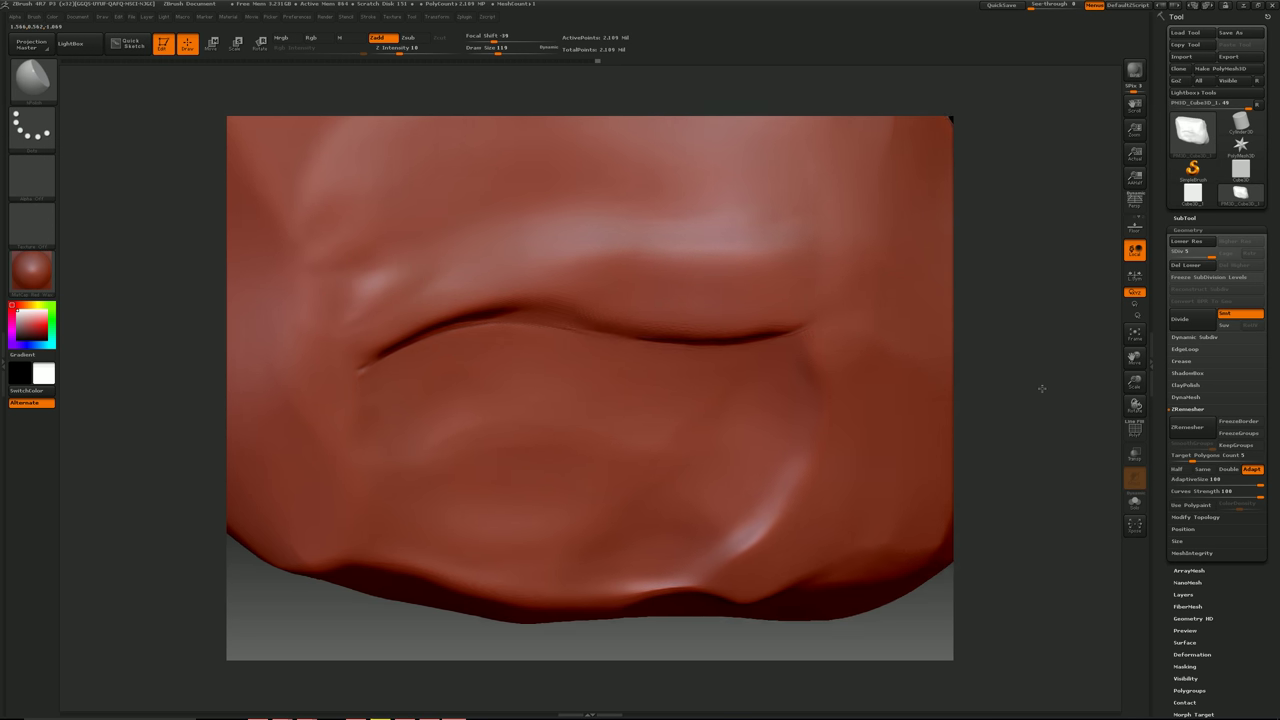
# Step: Reduce the hPolish Draw Size to 31, flatten the crack's recessed inner wall along its length, and smooth where it narrows
pyautogui.moveTo(1040, 380)
pyautogui.mouseDown()
pyautogui.moveTo(1061, 374)
pyautogui.moveTo(1066, 440)
pyautogui.mouseUp()
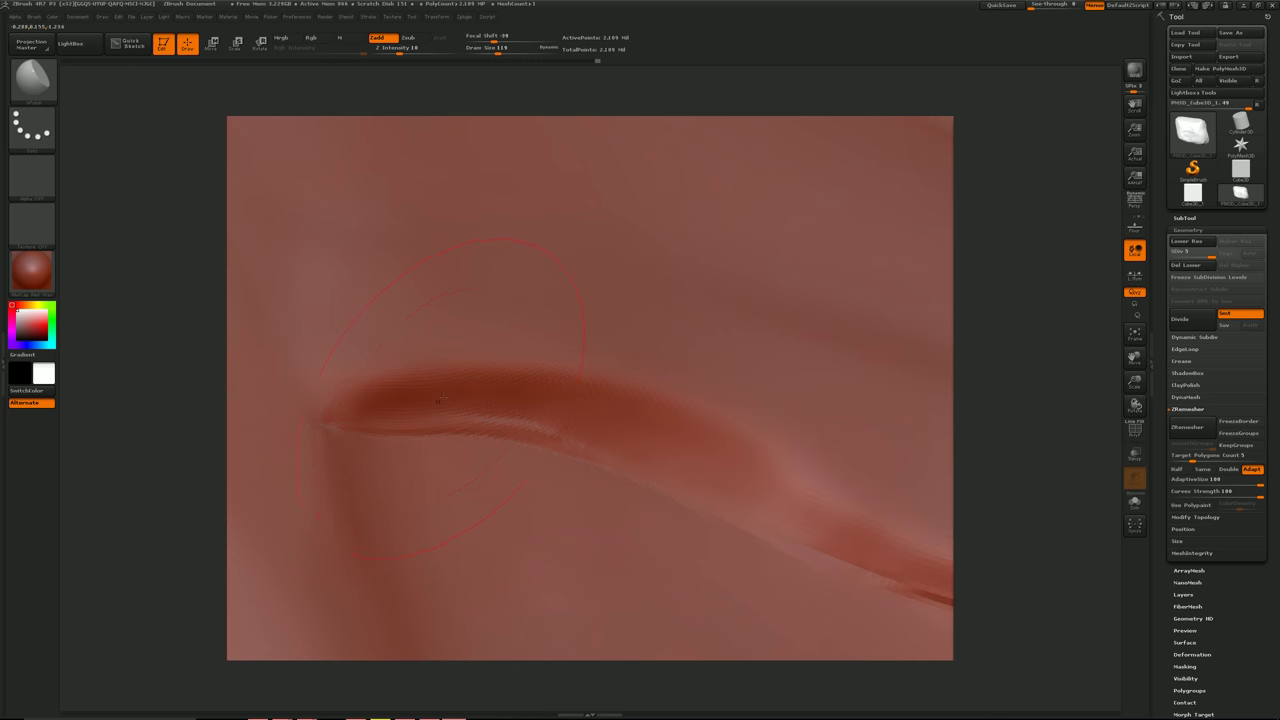
pyautogui.click(483, 50)
pyautogui.moveTo(389, 426); pyautogui.dragTo(409, 397)
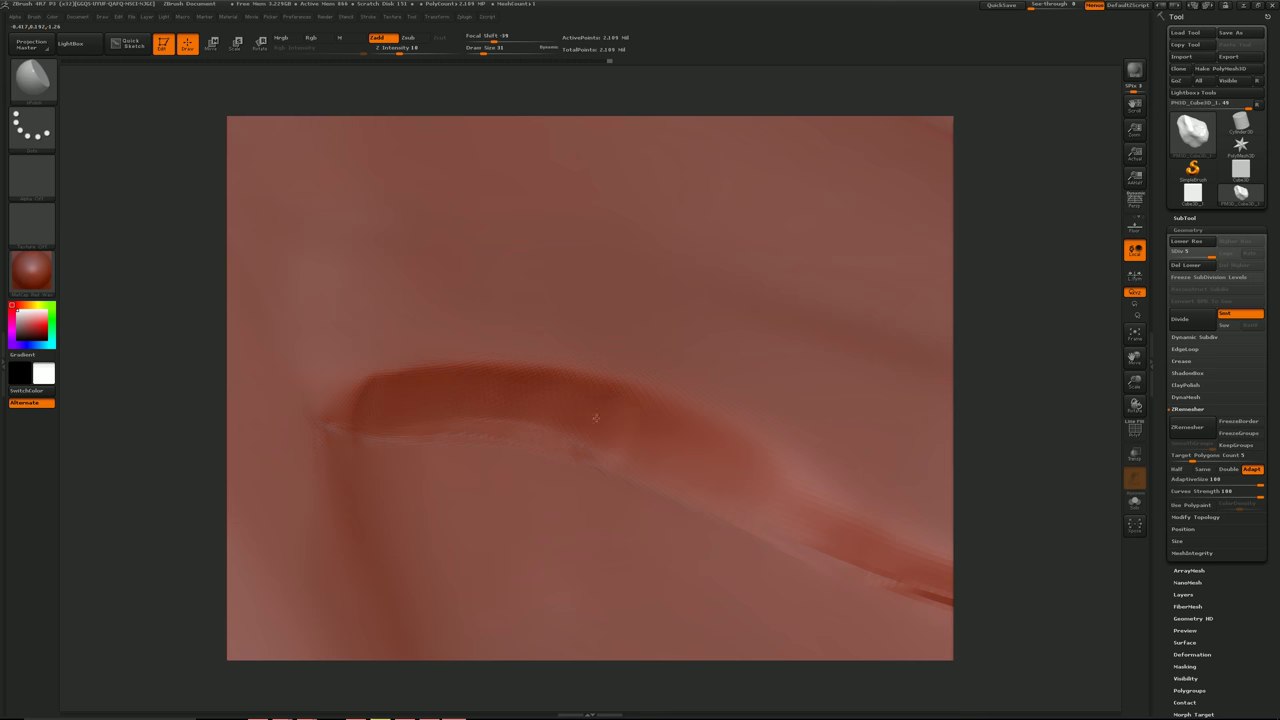
pyautogui.moveTo(602, 420)
pyautogui.mouseDown()
pyautogui.moveTo(746, 485)
pyautogui.moveTo(638, 437)
pyautogui.mouseUp()
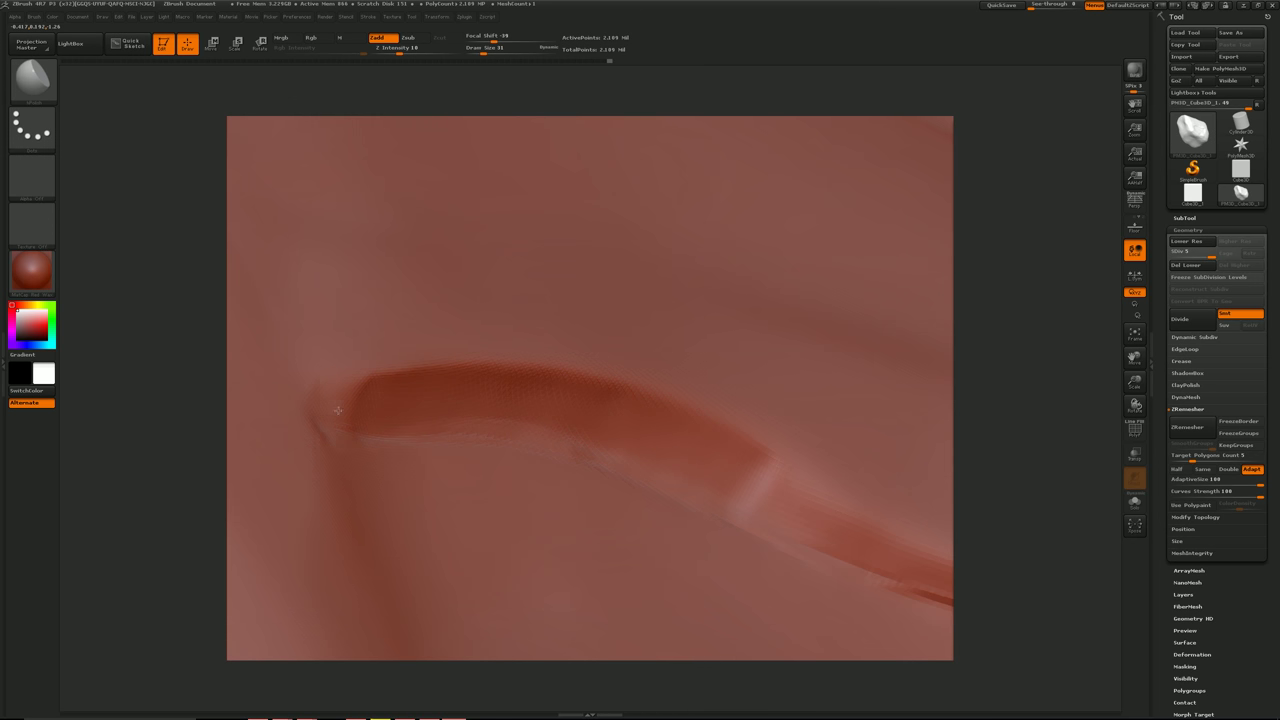
pyautogui.moveTo(342, 410); pyautogui.dragTo(369, 406)
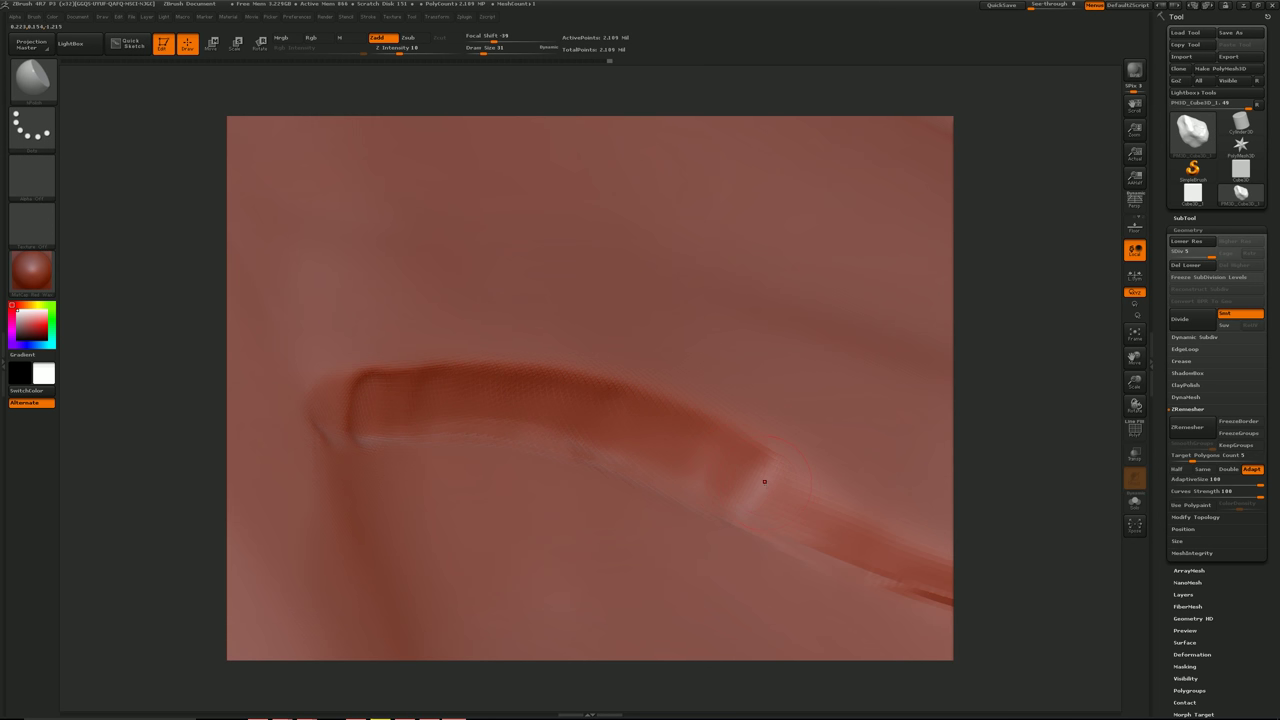
pyautogui.moveTo(793, 517)
pyautogui.keyDown('shift'); pyautogui.mouseDown()
pyautogui.moveTo(766, 500)
pyautogui.moveTo(785, 497)
pyautogui.mouseUp(); pyautogui.keyUp('shift')
pyautogui.moveTo(836, 546)
pyautogui.keyDown('shift'); pyautogui.mouseDown()
pyautogui.moveTo(790, 515)
pyautogui.moveTo(856, 524)
pyautogui.mouseUp(); pyautogui.keyUp('shift')
# Step: Set the Draw Size to 187 and flatten the crack's far end and the surface below it
pyautogui.moveTo(1030, 420)
pyautogui.mouseDown()
pyautogui.moveTo(1054, 431)
pyautogui.moveTo(1036, 434)
pyautogui.moveTo(1000, 395)
pyautogui.moveTo(992, 483)
pyautogui.moveTo(1007, 409)
pyautogui.mouseUp()
pyautogui.moveTo(1012, 453)
pyautogui.keyDown('alt'); pyautogui.mouseDown()
pyautogui.moveTo(851, 383)
pyautogui.moveTo(903, 389)
pyautogui.moveTo(1000, 435)
pyautogui.moveTo(961, 420)
pyautogui.mouseUp(); pyautogui.keyUp('alt')
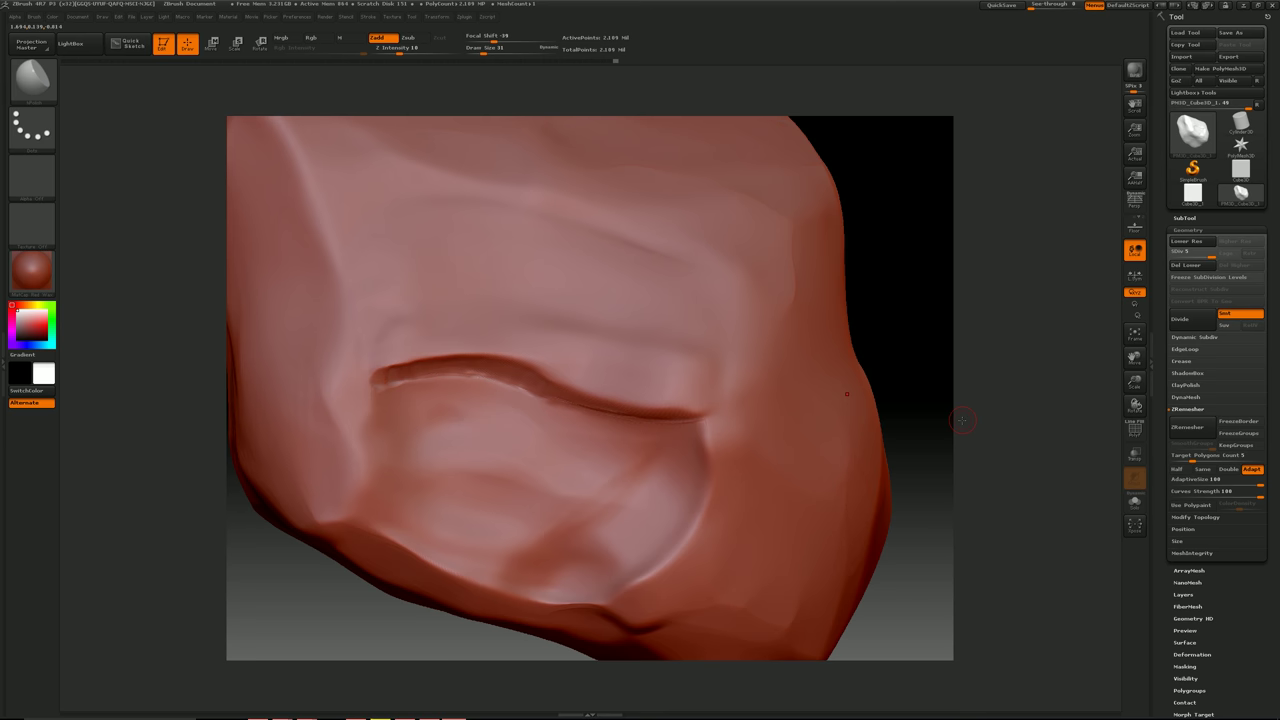
pyautogui.press('s')
pyautogui.moveTo(587, 396); pyautogui.dragTo(608, 398)
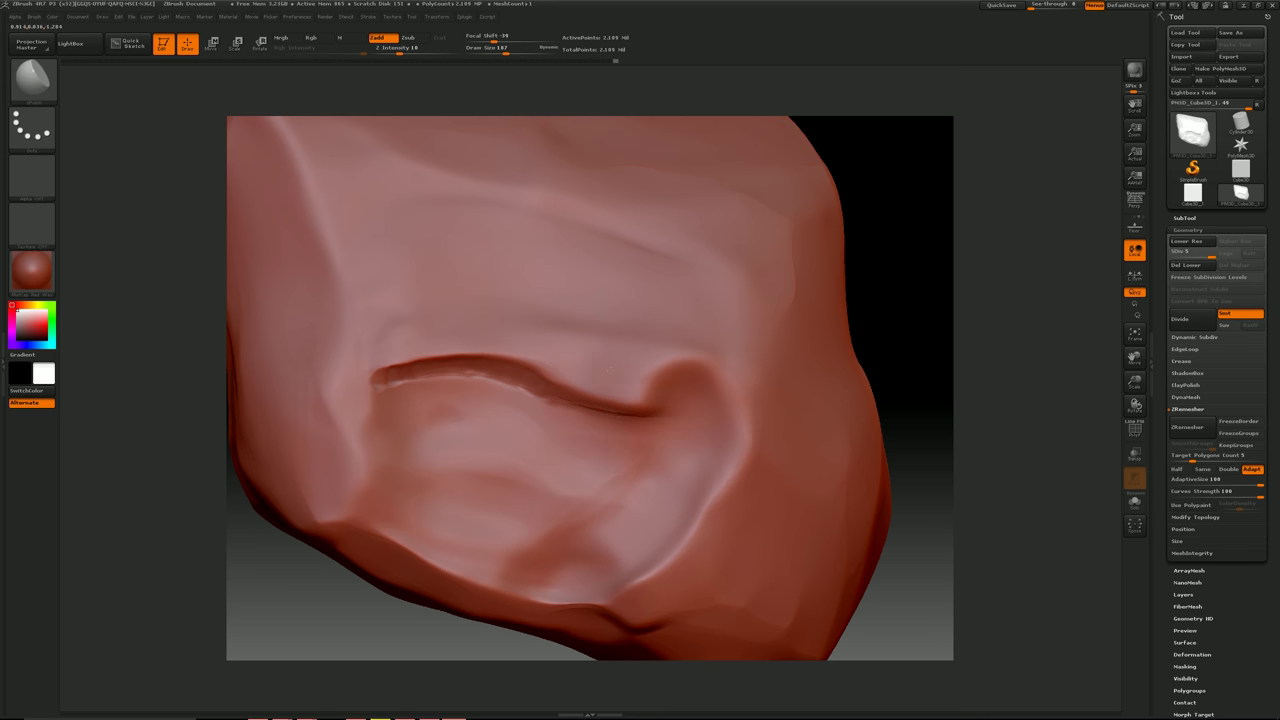
pyautogui.moveTo(740, 365); pyautogui.dragTo(735, 455)
pyautogui.moveTo(725, 465); pyautogui.dragTo(595, 448)
pyautogui.moveTo(600, 455); pyautogui.dragTo(543, 434)
# Step: Polish broad facets around the crack and over the neighbouring faces, raising Z Intensity to 20 and Draw Size to 334
pyautogui.keyDown('ctrl'); pyautogui.moveTo(620, 414); pyautogui.dragTo(610, 330, button='right'); pyautogui.keyUp('ctrl')
pyautogui.moveTo(430, 270); pyautogui.dragTo(570, 270)
pyautogui.moveTo(621, 330); pyautogui.dragTo(632, 318)
pyautogui.moveTo(860, 330); pyautogui.dragTo(760, 320)
pyautogui.moveTo(680, 282); pyautogui.dragTo(676, 346)
pyautogui.moveTo(660, 272); pyautogui.dragTo(640, 316)
pyautogui.moveTo(900, 480); pyautogui.dragTo(886, 403)
pyautogui.moveTo(726, 205); pyautogui.dragTo(690, 268)
pyautogui.moveTo(880, 480)
pyautogui.mouseDown()
pyautogui.moveTo(752, 501)
pyautogui.moveTo(700, 444)
pyautogui.moveTo(662, 440)
pyautogui.mouseUp()
pyautogui.moveTo(880, 500); pyautogui.dragTo(800, 400)
pyautogui.moveTo(860, 480)
pyautogui.mouseDown()
pyautogui.moveTo(720, 480)
pyautogui.moveTo(660, 400)
pyautogui.mouseUp()
pyautogui.moveTo(470, 410); pyautogui.dragTo(520, 434)
pyautogui.moveTo(740, 460); pyautogui.dragTo(660, 420)
pyautogui.moveTo(370, 430)
pyautogui.mouseDown()
pyautogui.moveTo(426, 515)
pyautogui.moveTo(686, 557)
pyautogui.moveTo(705, 354)
pyautogui.moveTo(710, 430)
pyautogui.mouseUp()
pyautogui.moveTo(412, 448); pyautogui.dragTo(436, 500)
pyautogui.moveTo(524, 440); pyautogui.dragTo(500, 476)
pyautogui.moveTo(651, 263); pyautogui.dragTo(680, 180)
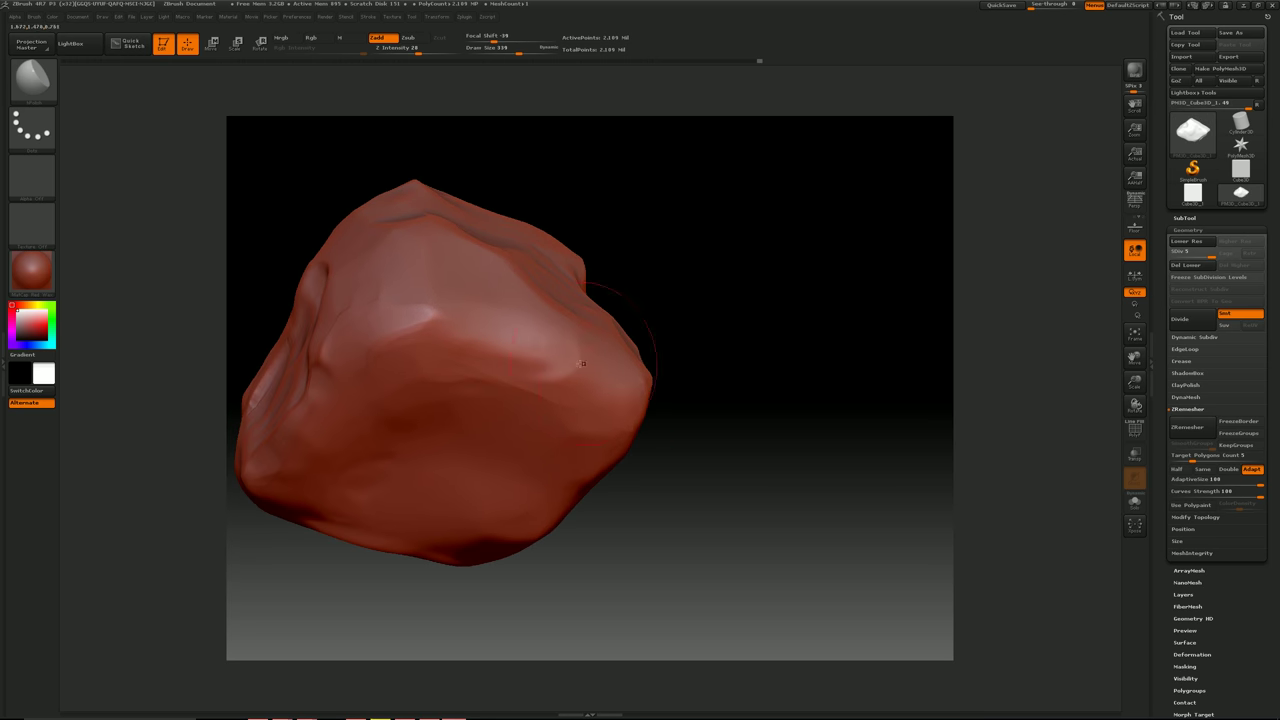
# Step: Flatten the facets and edges on the stone's remaining sides with hPolish, working back round to the cracked face
pyautogui.moveTo(596, 391); pyautogui.dragTo(575, 400)
pyautogui.moveTo(720, 400)
pyautogui.mouseDown()
pyautogui.moveTo(740, 500)
pyautogui.moveTo(660, 500)
pyautogui.mouseUp()
pyautogui.moveTo(420, 370); pyautogui.dragTo(370, 455)
pyautogui.moveTo(700, 460); pyautogui.dragTo(730, 440)
pyautogui.moveTo(366, 383)
pyautogui.mouseDown()
pyautogui.moveTo(407, 343)
pyautogui.moveTo(476, 474)
pyautogui.mouseUp()
pyautogui.moveTo(690, 500)
pyautogui.mouseDown()
pyautogui.moveTo(697, 414)
pyautogui.moveTo(760, 400)
pyautogui.mouseUp()
pyautogui.moveTo(400, 500); pyautogui.dragTo(460, 525)
pyautogui.moveTo(720, 430)
pyautogui.mouseDown()
pyautogui.moveTo(730, 350)
pyautogui.moveTo(803, 290)
pyautogui.moveTo(706, 314)
pyautogui.moveTo(864, 374)
pyautogui.moveTo(1025, 406)
pyautogui.mouseUp()
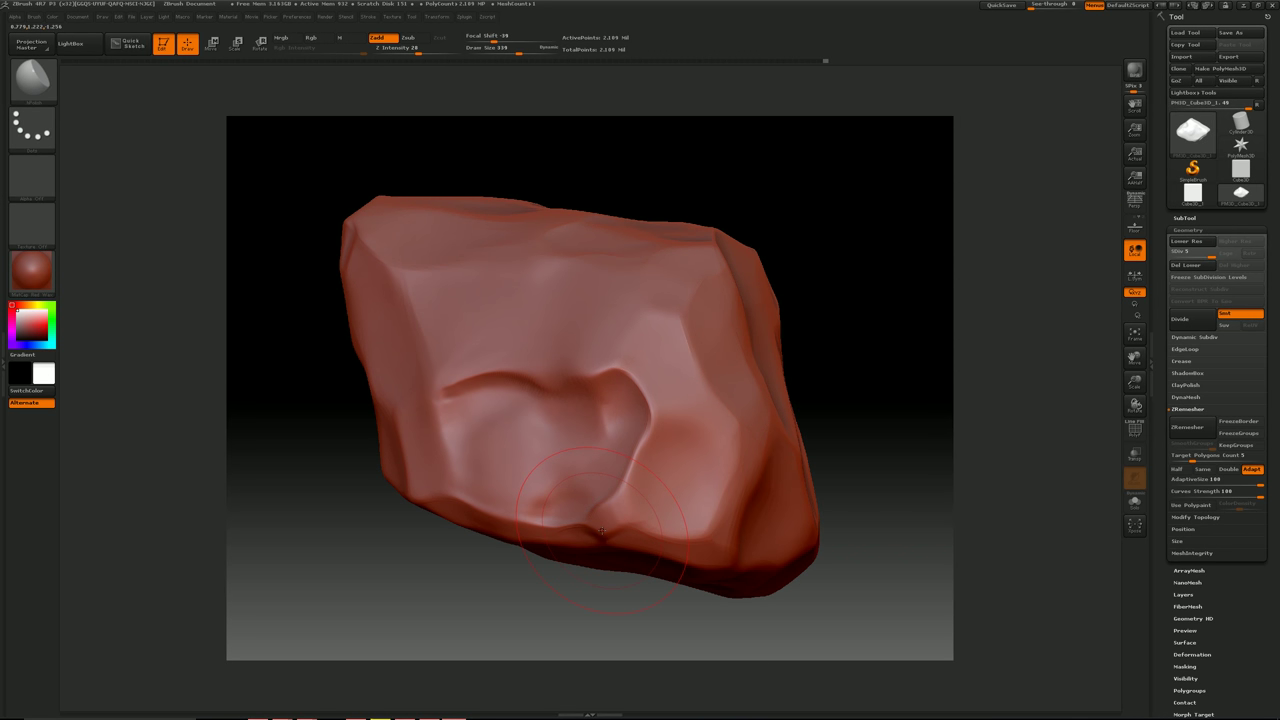
# Step: Add a new sculpting layer to the stone for the surface texture
pyautogui.click(1209, 231)
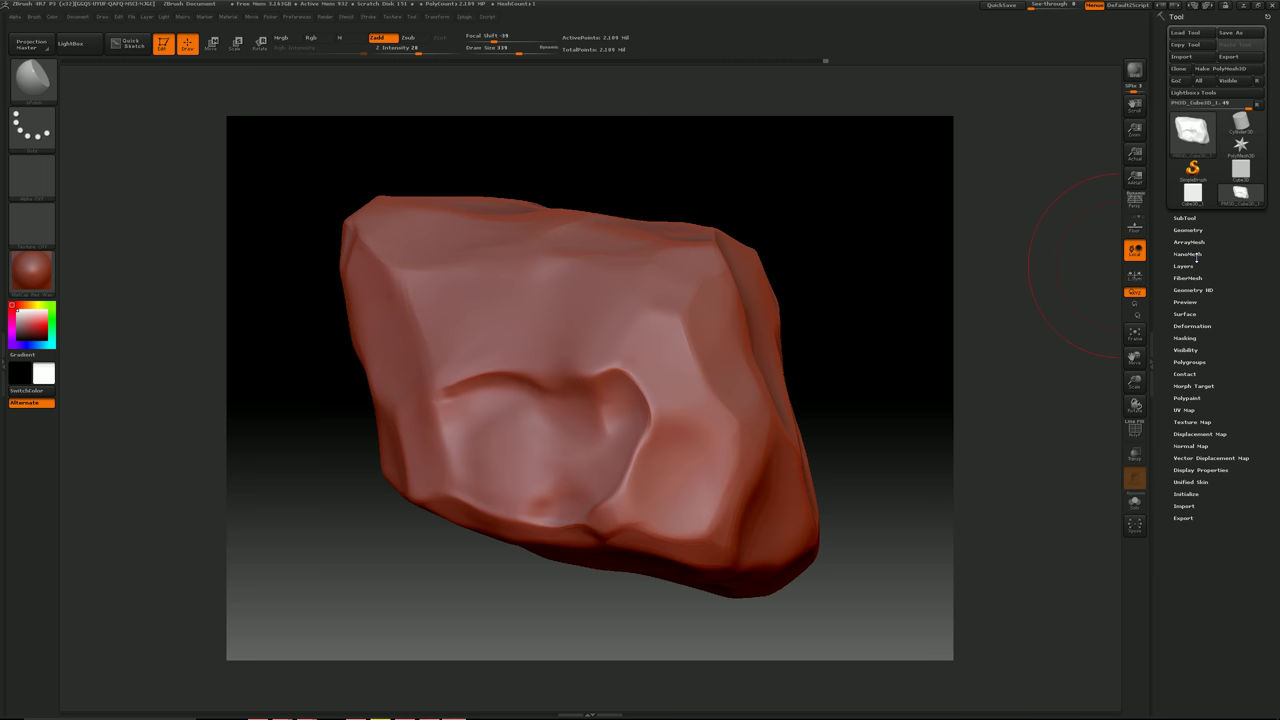
pyautogui.click(1186, 265)
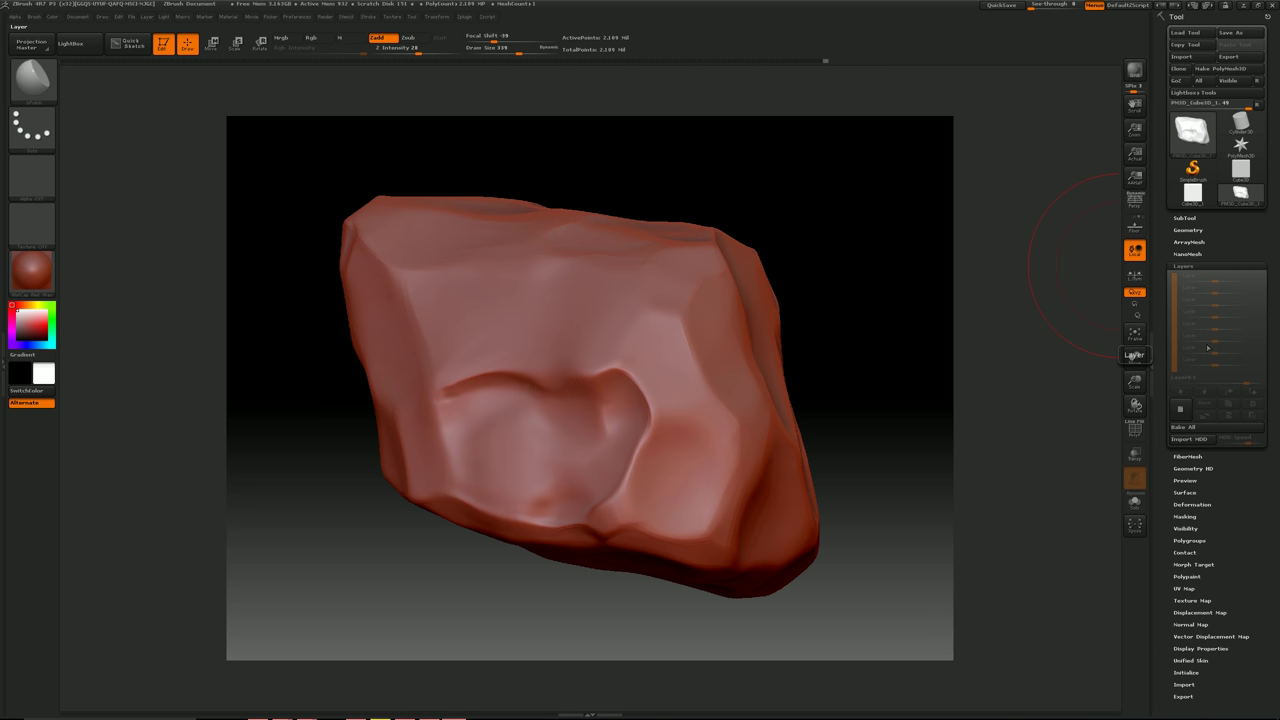
pyautogui.click(1179, 412)
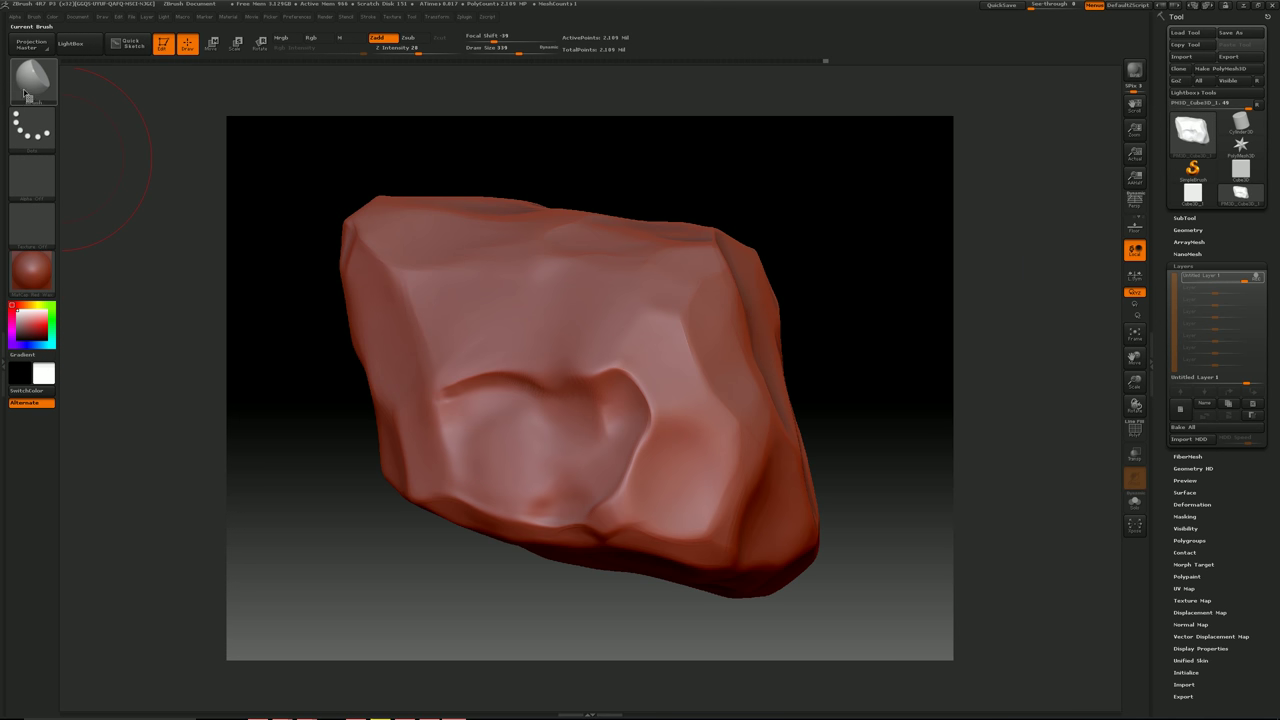
# Step: Switch to the ClayBuildup brush and assign Alpha 23 to it
pyautogui.press('b')
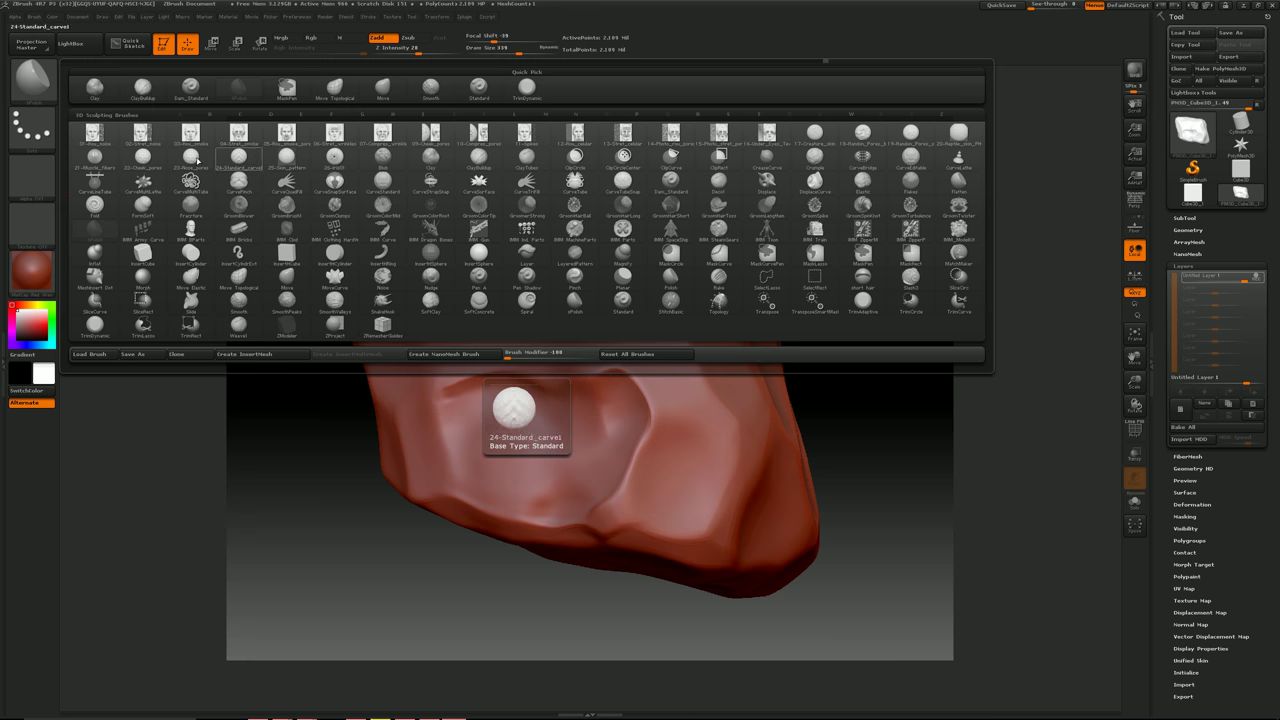
pyautogui.click(478, 157)
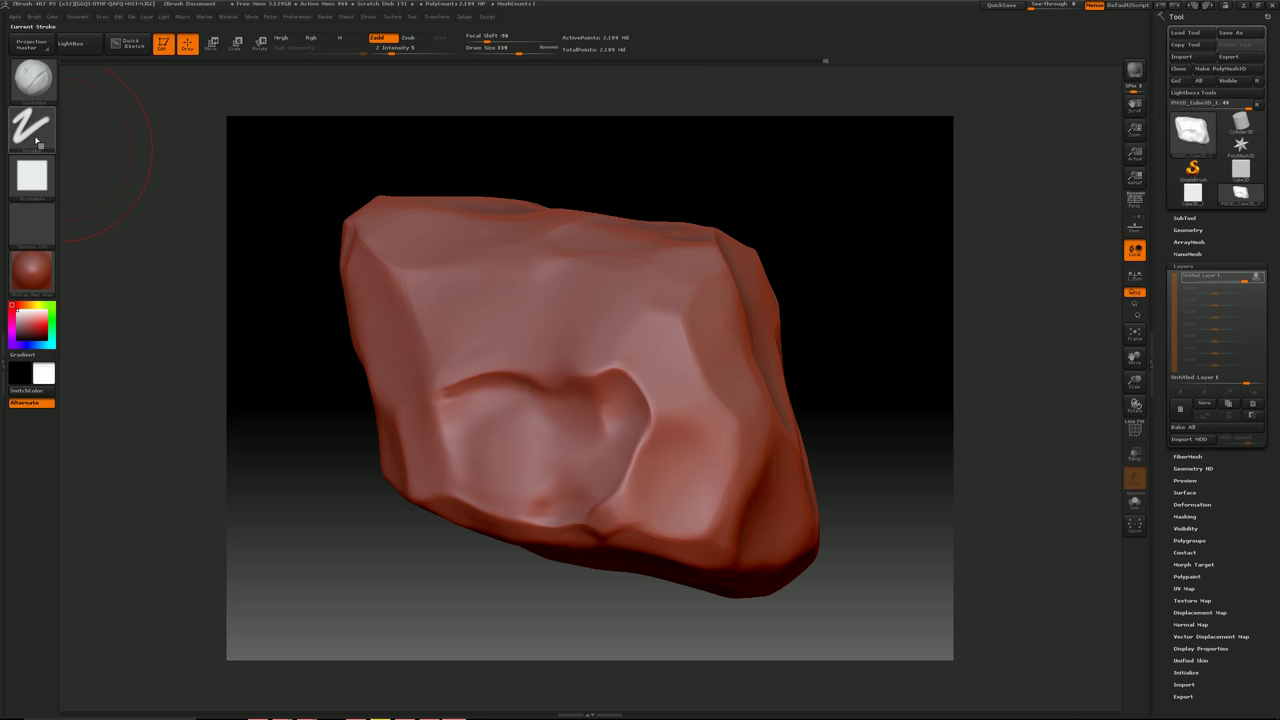
pyautogui.click(32, 175)
pyautogui.moveTo(380, 266)
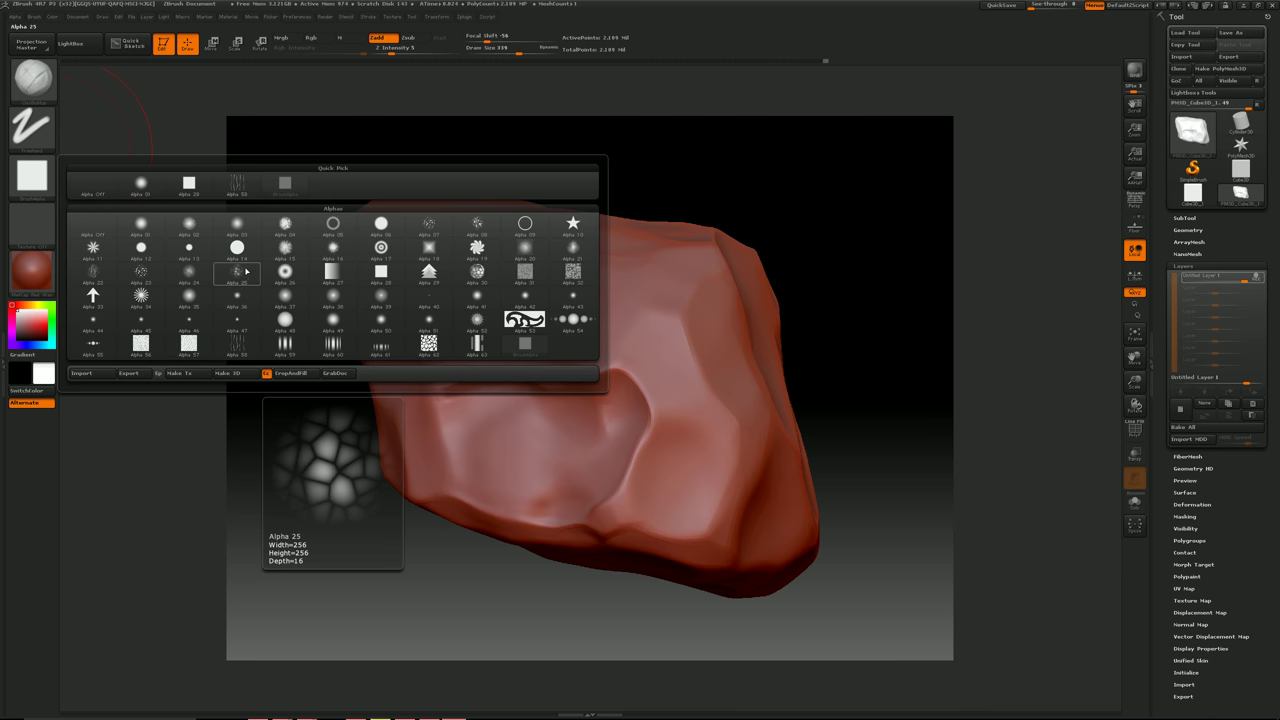
pyautogui.click(130, 274)
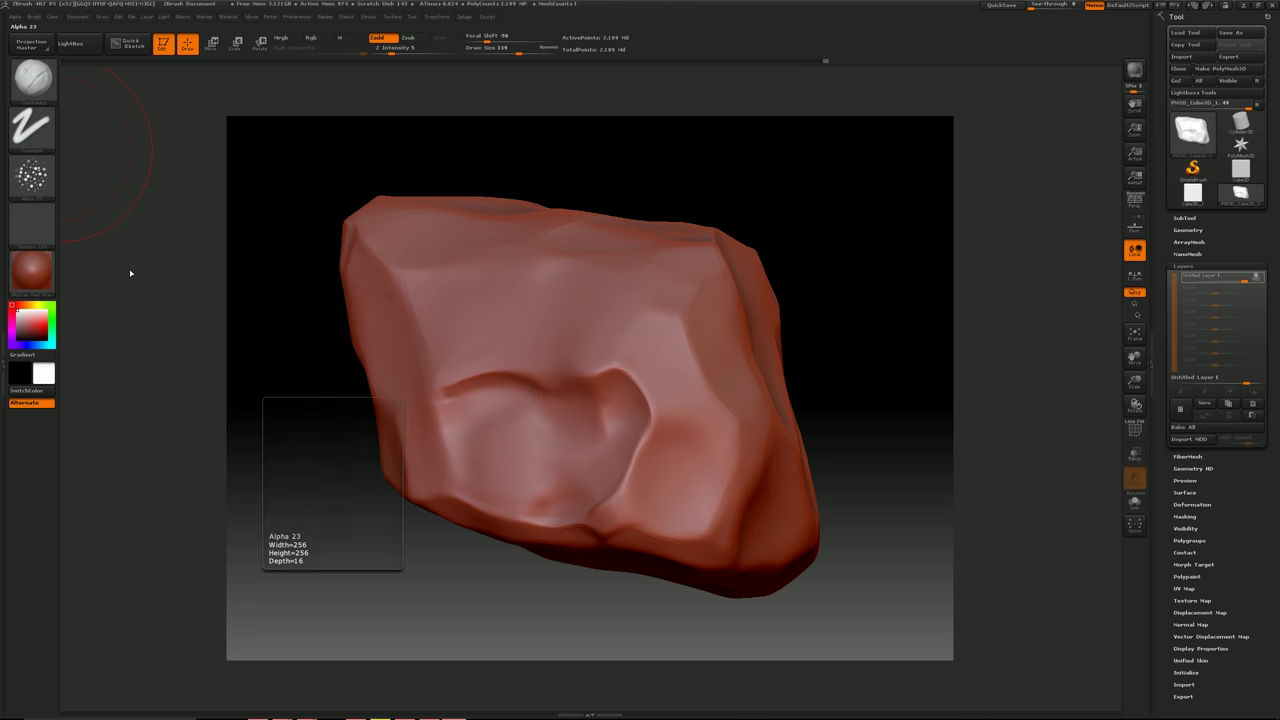
# Step: Change the brush stroke to Spray, lower its Z Intensity, and enlarge the Draw Size
pyautogui.click(24, 179)
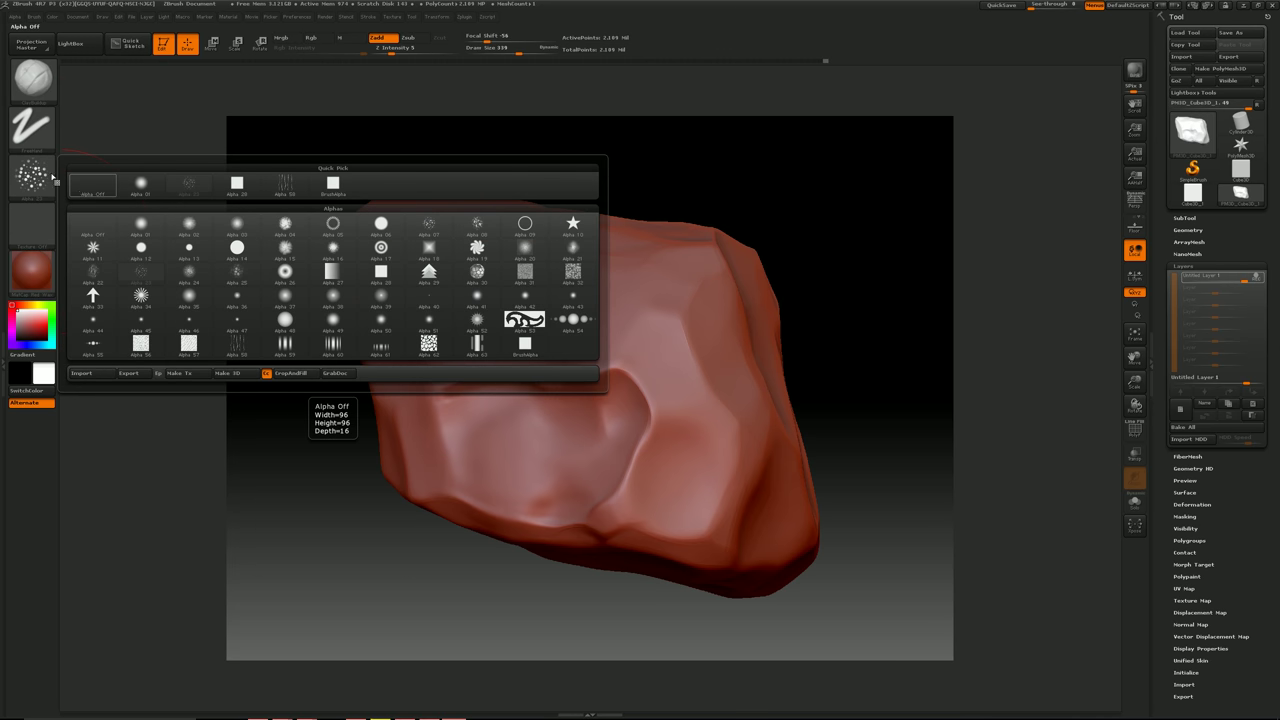
pyautogui.click(4, 122)
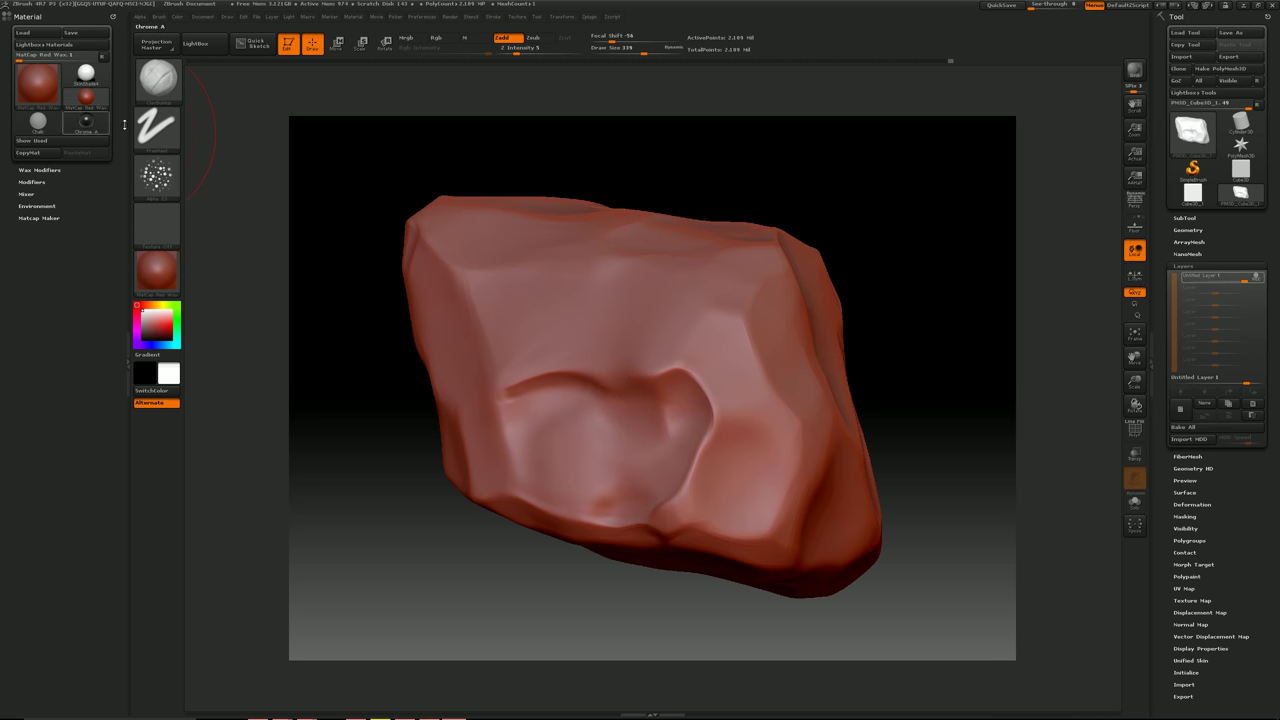
pyautogui.click(127, 132)
pyautogui.click(58, 133)
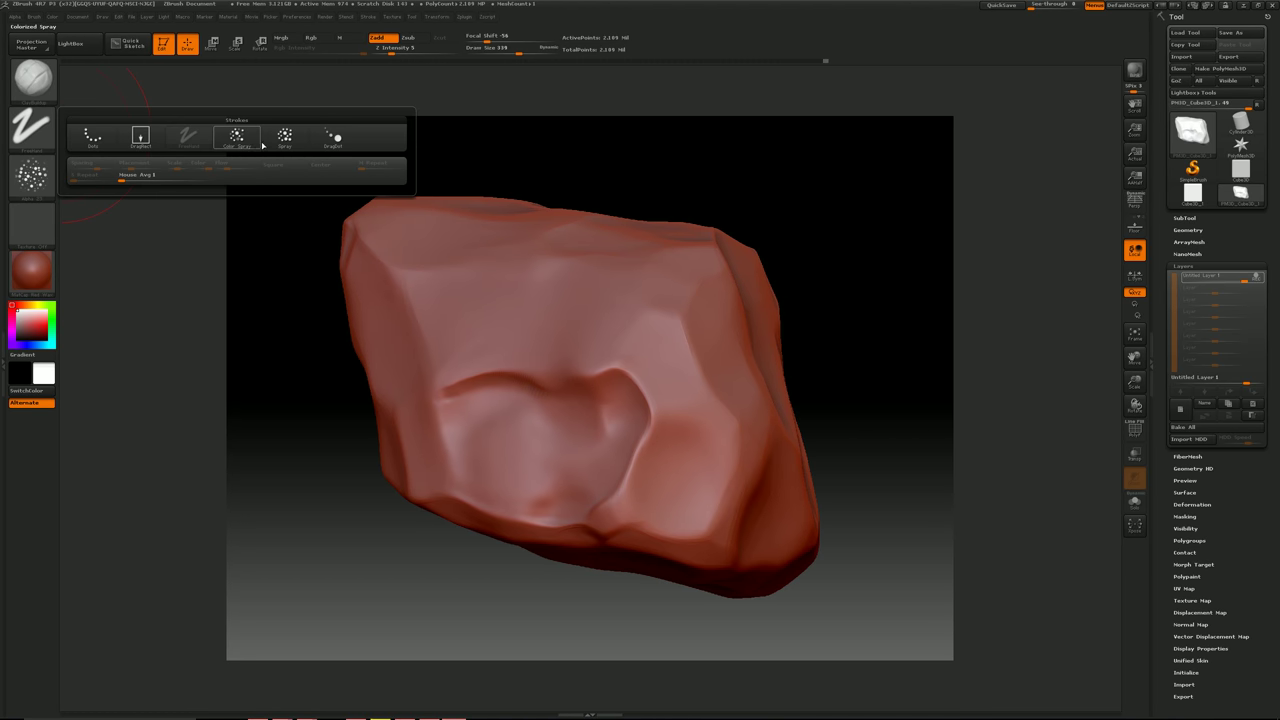
pyautogui.click(274, 131)
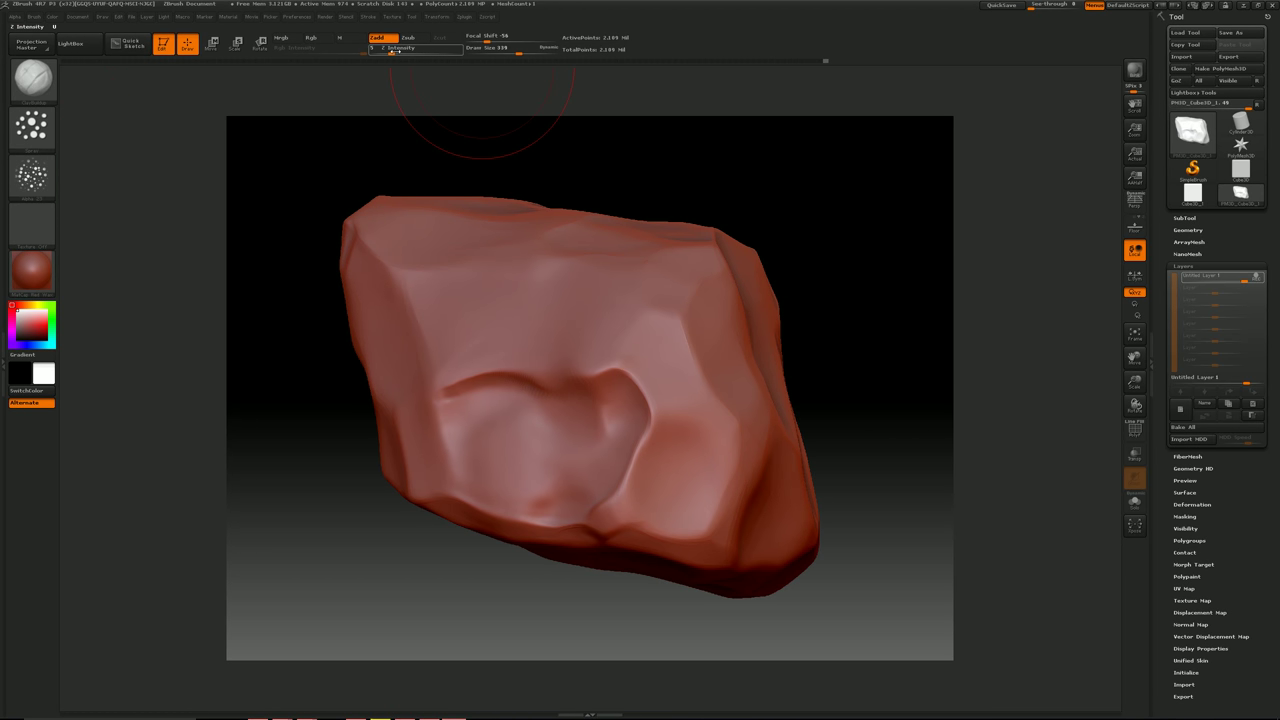
pyautogui.click(391, 50)
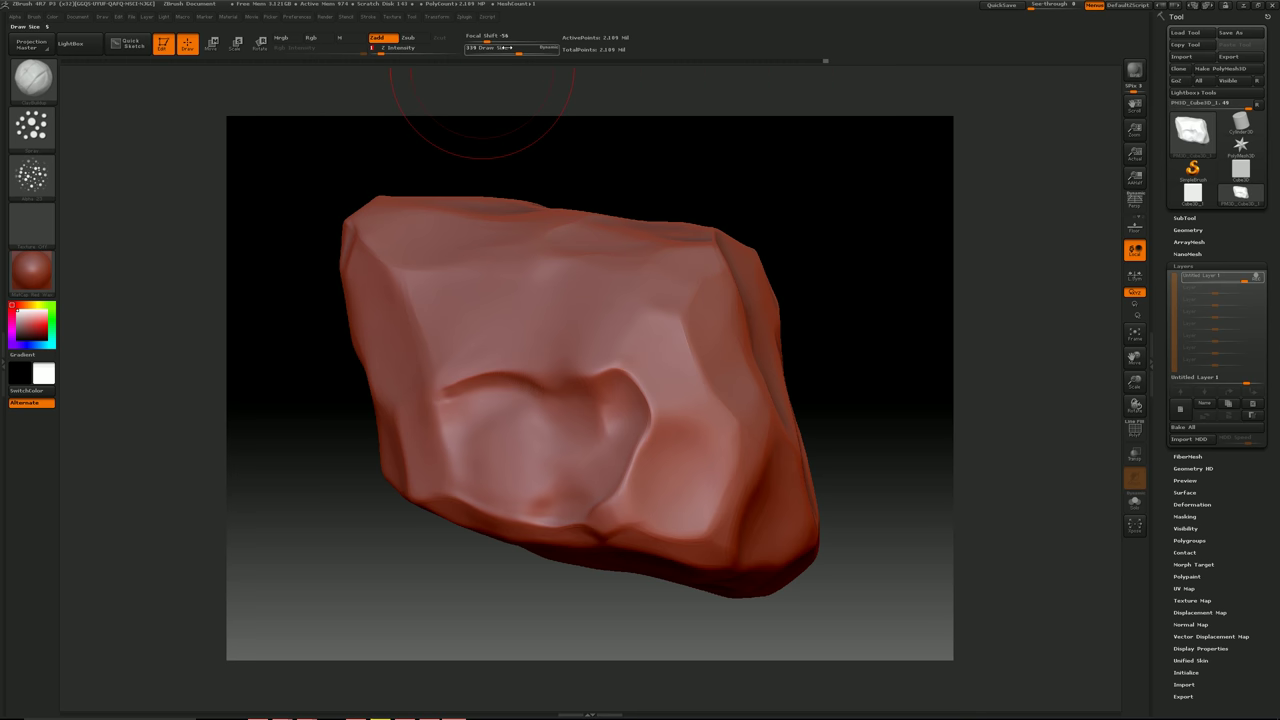
pyautogui.click(536, 49)
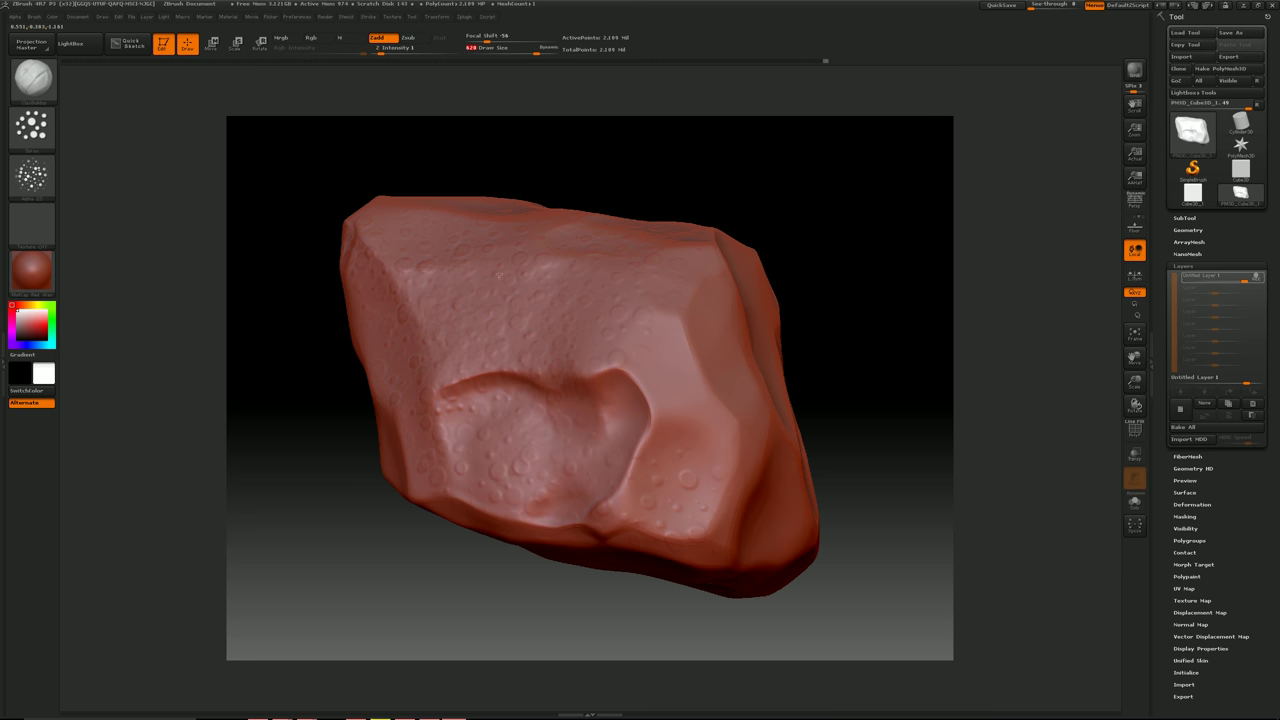
# Step: Undo the sprayed pits on the stone and replace the brush alpha with Alpha 07
pyautogui.hotkey('ctrl', 'z')
pyautogui.click(48, 183)
pyautogui.click(31, 176)
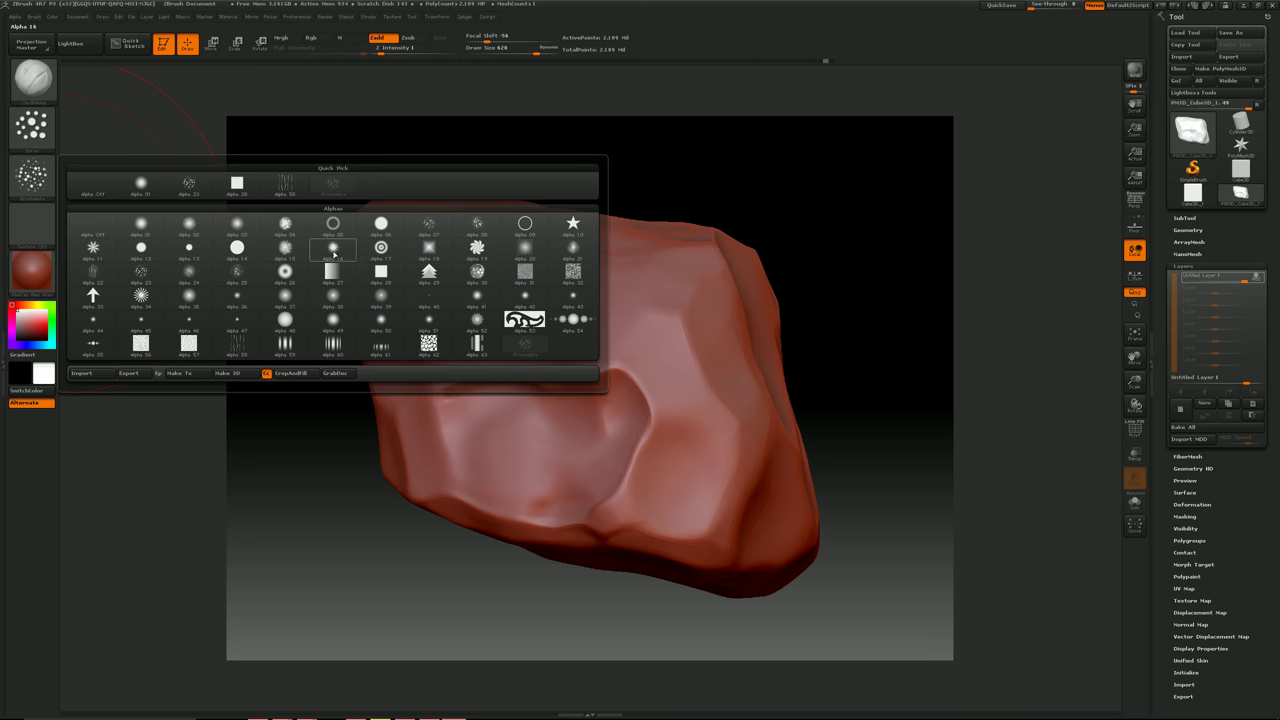
pyautogui.click(429, 228)
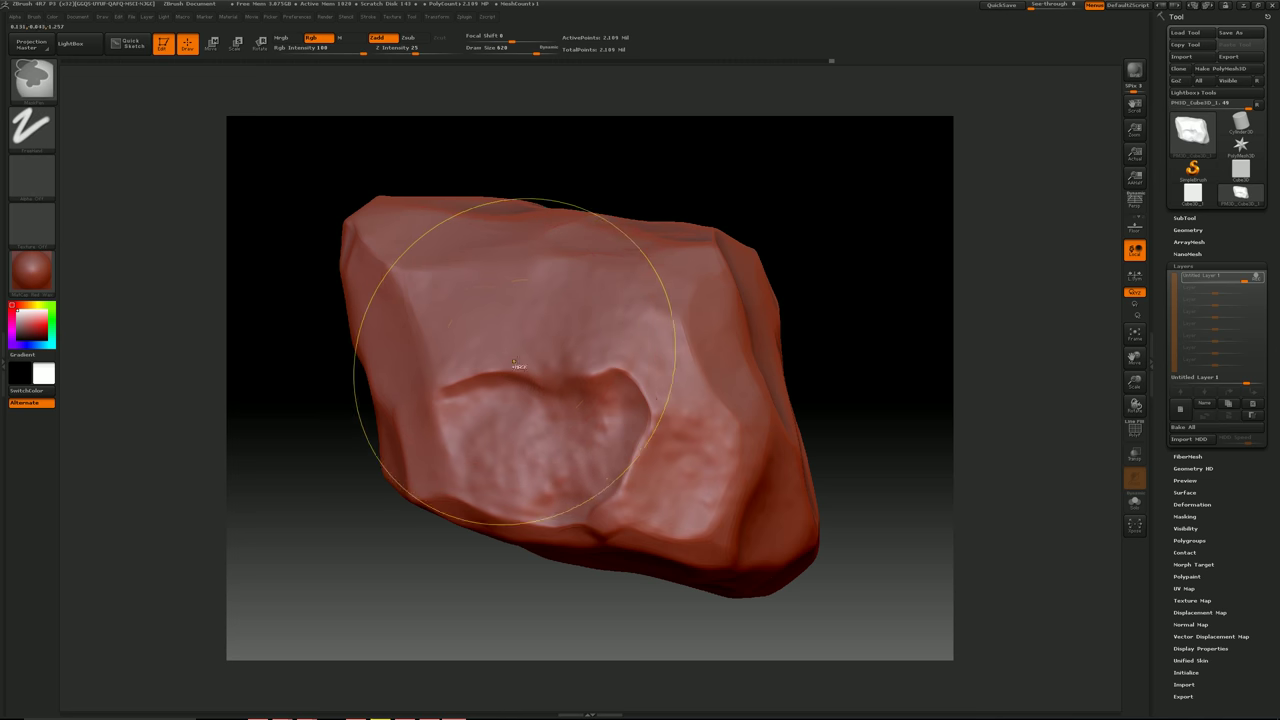
# Step: Undo the test spray, set Z Intensity to 1, and spray subtle bumps over all sides of the stone
pyautogui.hotkey('ctrl', 'z')
pyautogui.click(380, 50)
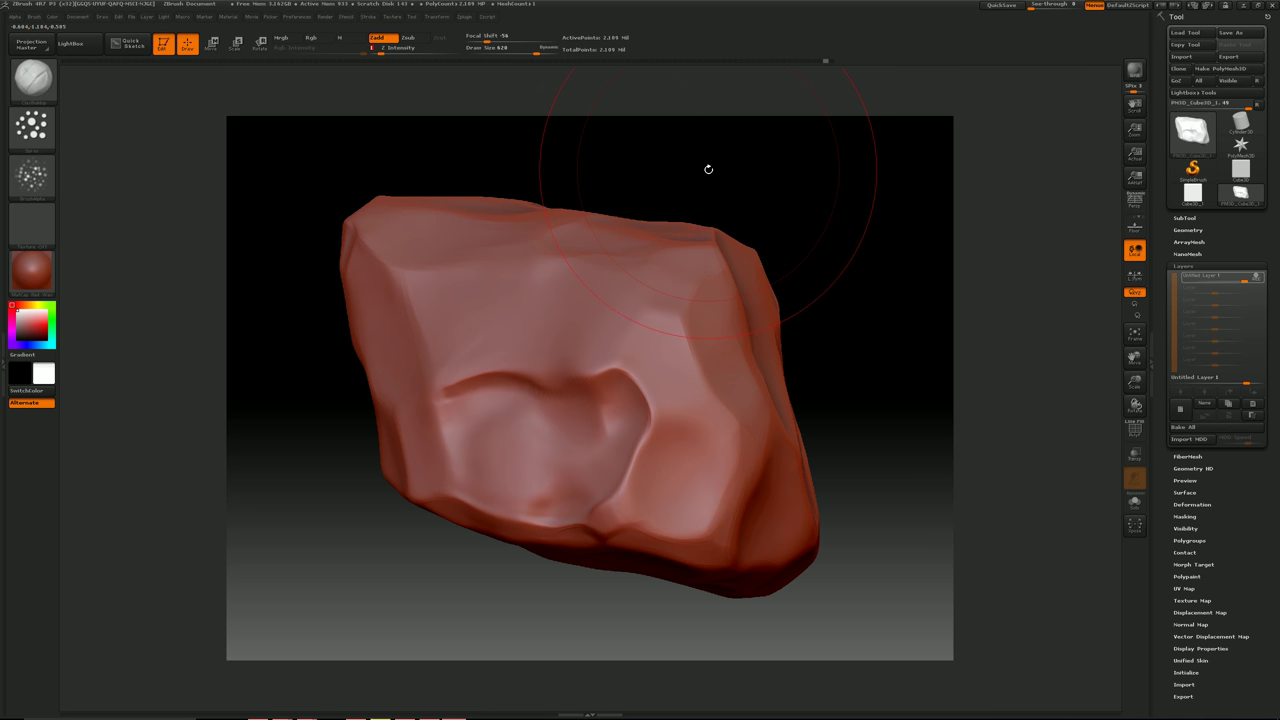
pyautogui.moveTo(735, 186); pyautogui.dragTo(649, 370)
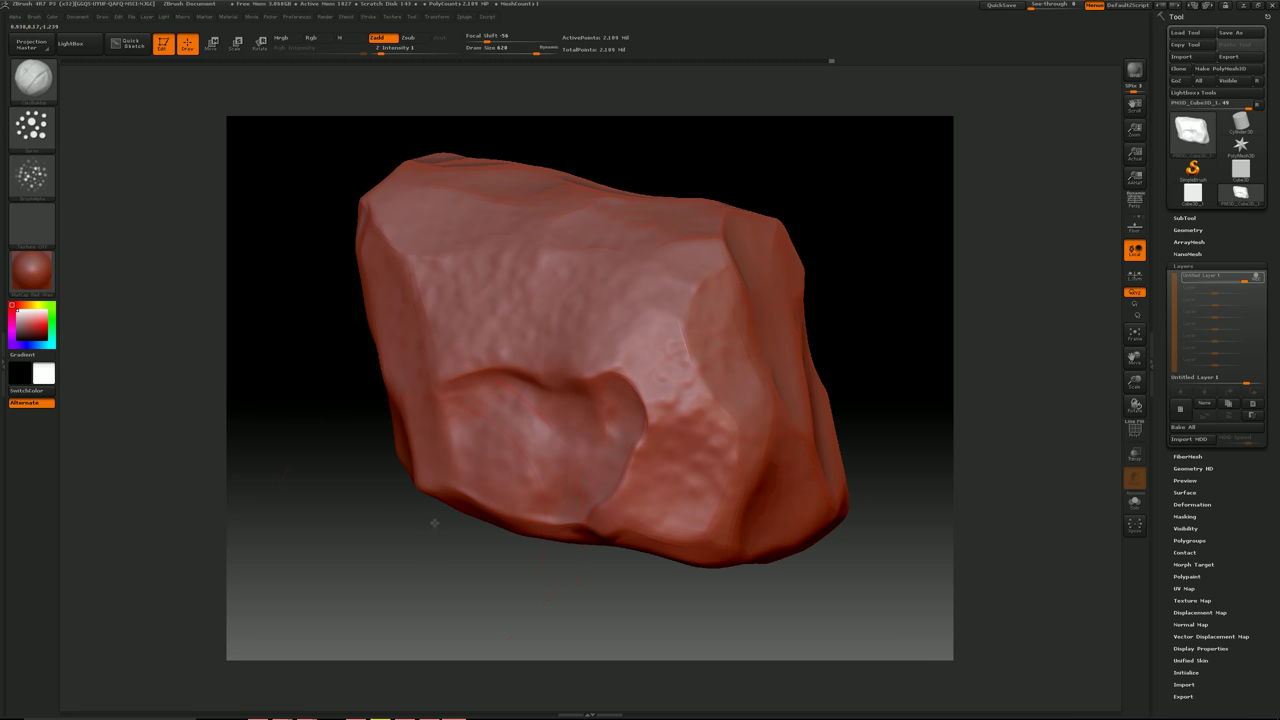
pyautogui.moveTo(437, 517); pyautogui.dragTo(379, 314)
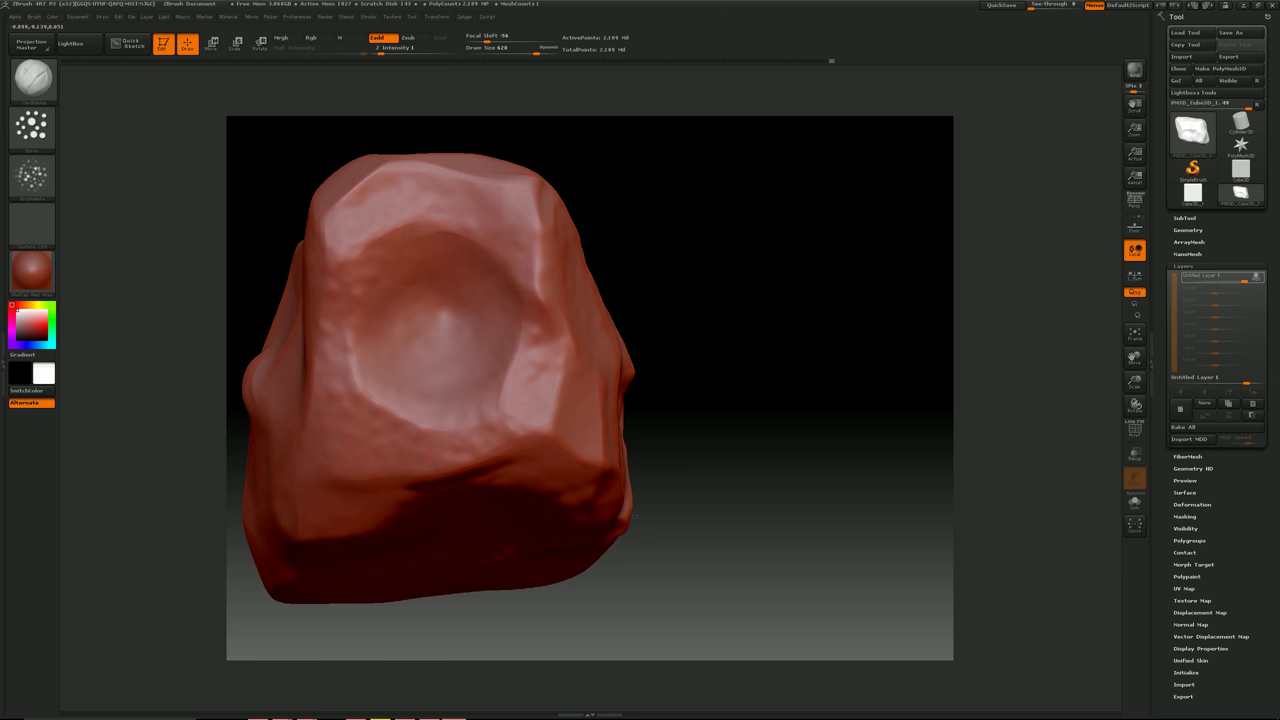
pyautogui.moveTo(657, 523); pyautogui.dragTo(508, 304)
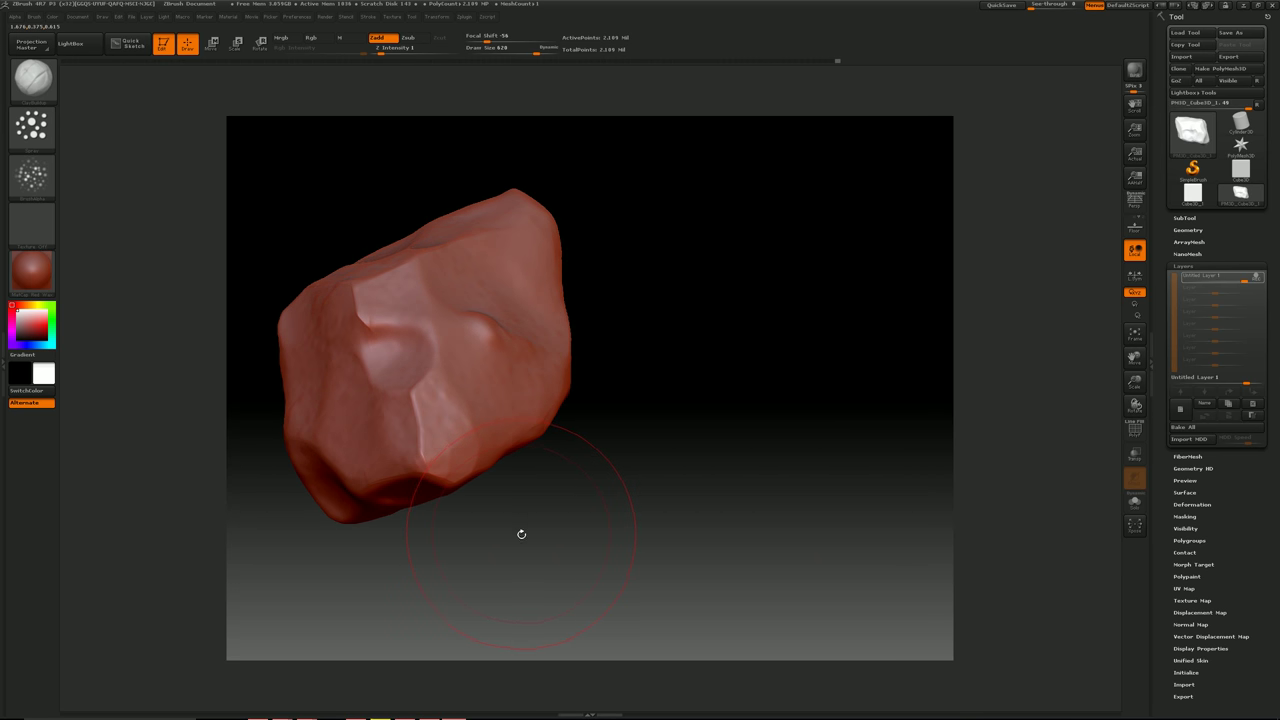
pyautogui.moveTo(521, 533); pyautogui.dragTo(549, 430)
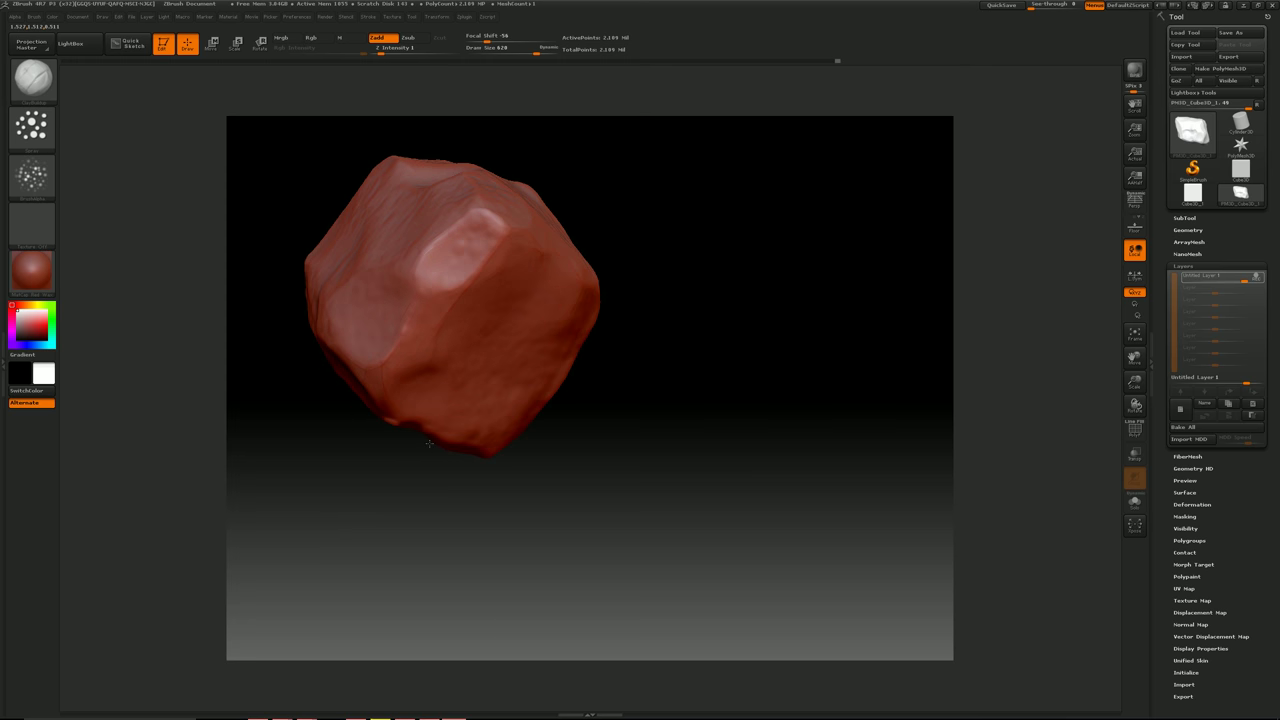
pyautogui.moveTo(476, 467); pyautogui.dragTo(743, 466)
# Step: Set the texture layer's intensity to -0.5 so the sprayed detail is inverted and softened
pyautogui.moveTo(1243, 280); pyautogui.dragTo(1222, 280)
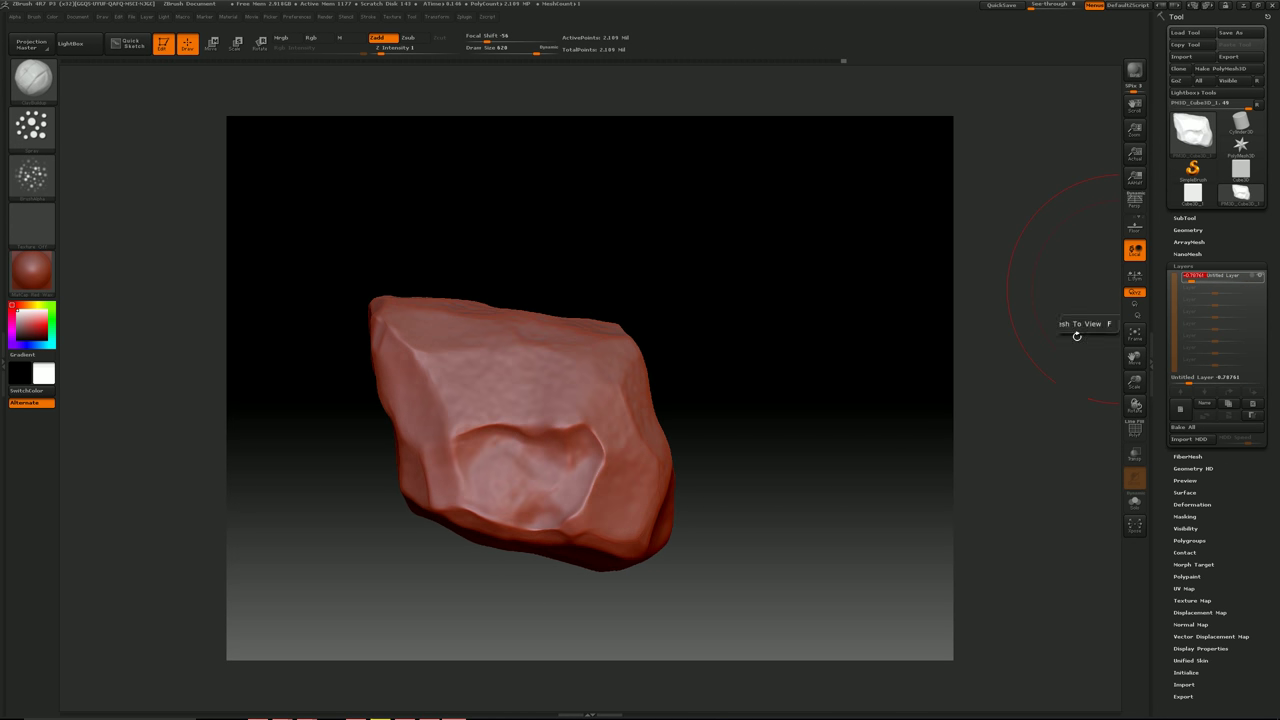
pyautogui.moveTo(723, 417)
pyautogui.keyDown('alt'); pyautogui.mouseDown()
pyautogui.moveTo(800, 423)
pyautogui.moveTo(824, 411)
pyautogui.moveTo(760, 406)
pyautogui.moveTo(772, 288)
pyautogui.mouseUp(); pyautogui.keyUp('alt')
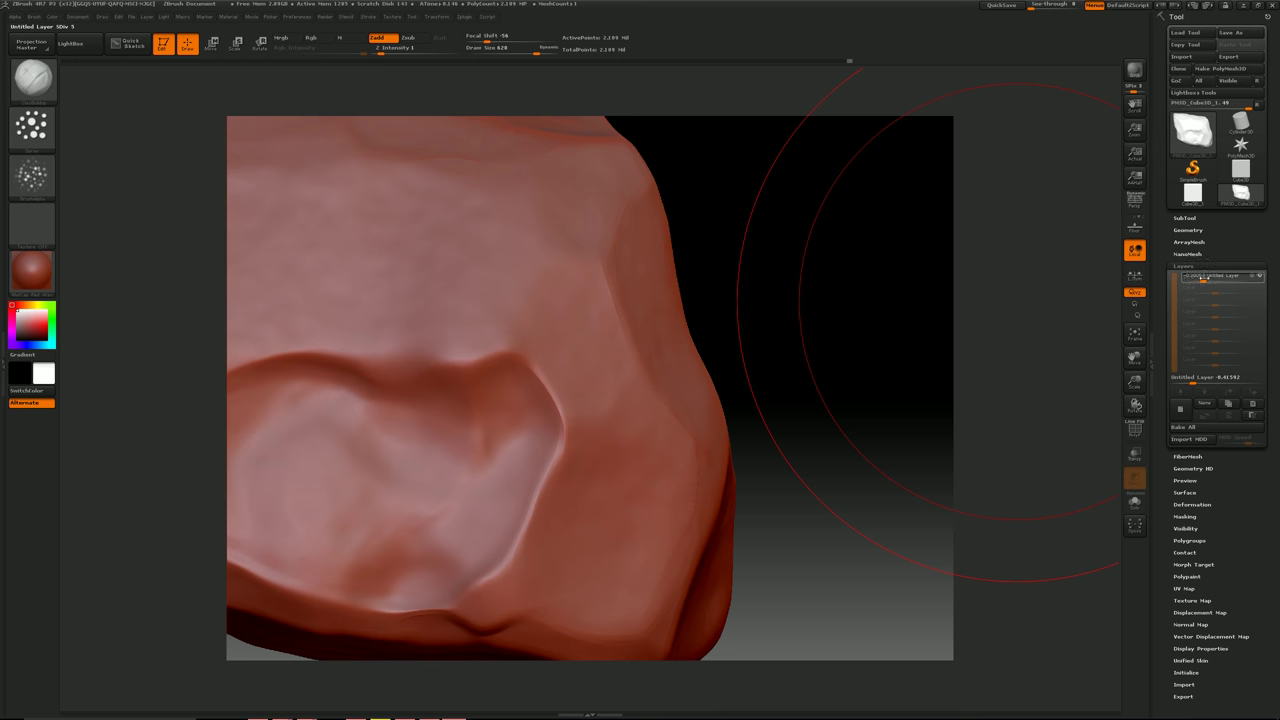
pyautogui.moveTo(1204, 279); pyautogui.dragTo(1212, 277)
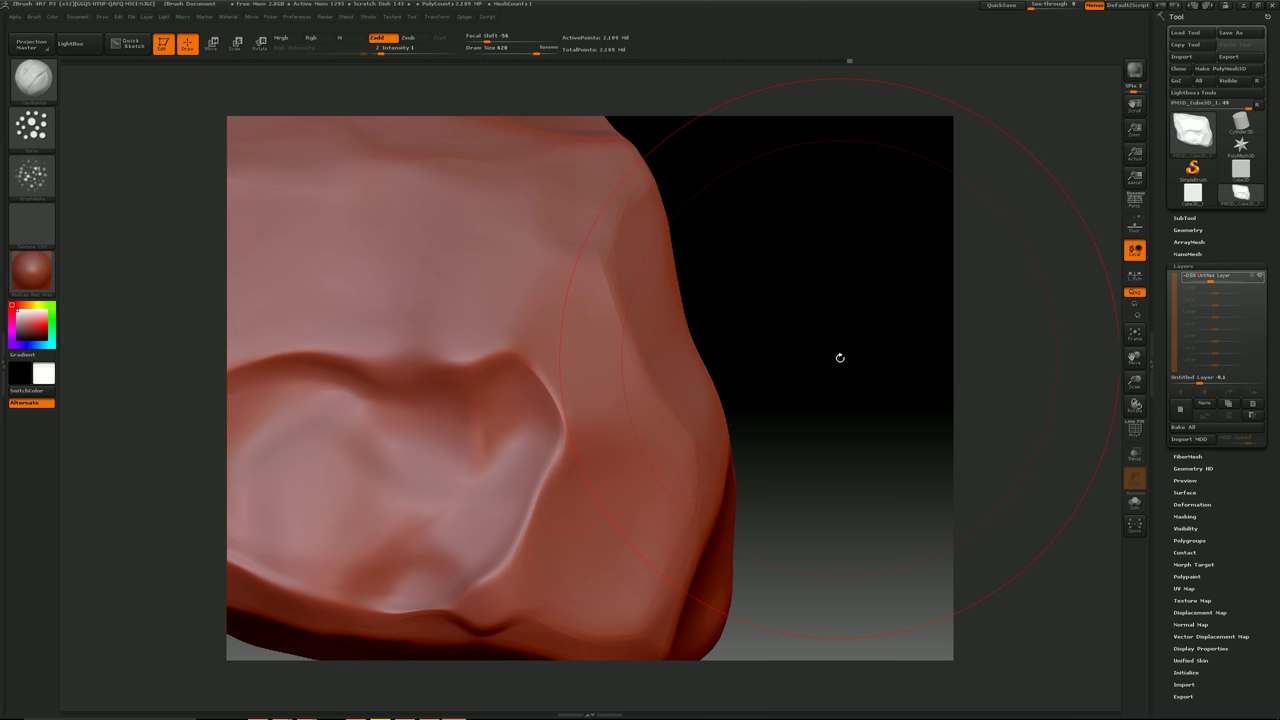
pyautogui.moveTo(866, 396)
pyautogui.keyDown('alt'); pyautogui.mouseDown()
pyautogui.moveTo(708, 378)
pyautogui.moveTo(808, 380)
pyautogui.moveTo(531, 609)
pyautogui.mouseUp(); pyautogui.keyUp('alt')
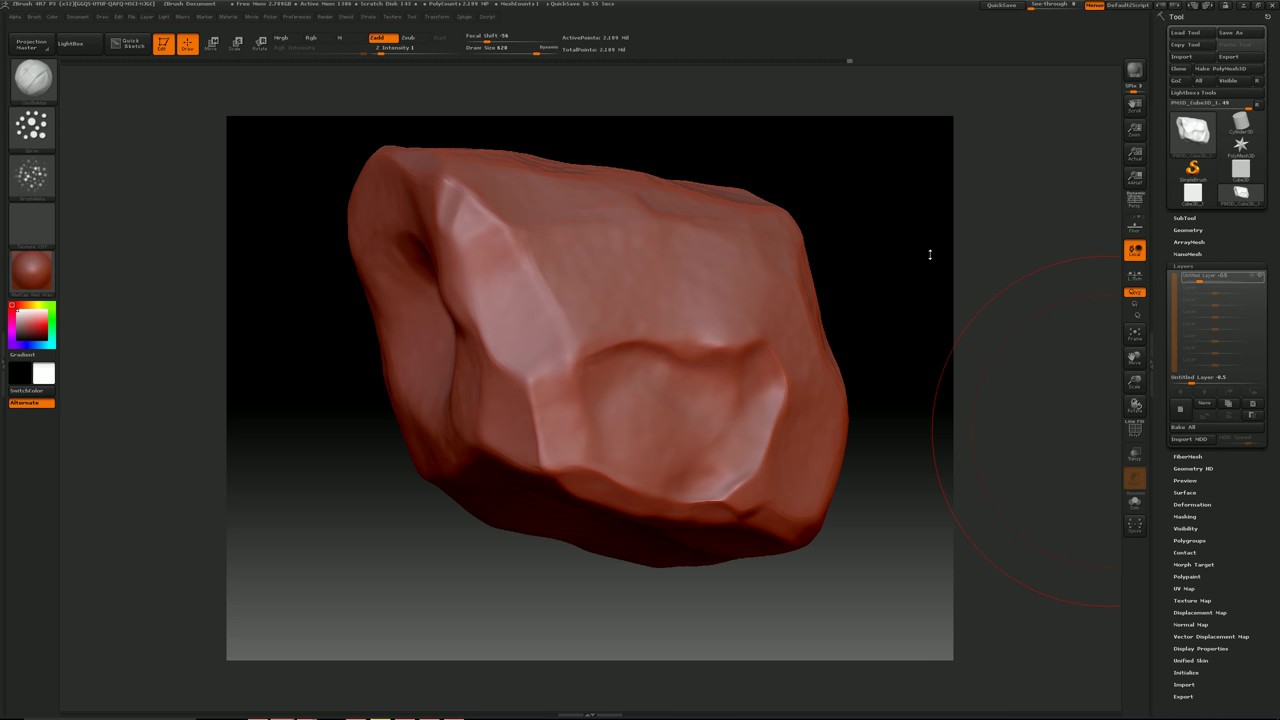
pyautogui.moveTo(876, 270)
pyautogui.mouseDown()
pyautogui.moveTo(871, 280)
pyautogui.moveTo(800, 251)
pyautogui.moveTo(769, 254)
pyautogui.moveTo(867, 253)
pyautogui.mouseUp()
# Step: Save the stone as ZTool rt_stone in the Desktop folder "rt_stone for youtube", and export it there as the OBJ rt_stone_hi
pyautogui.click(1230, 32)
pyautogui.scroll(3, 45, 105)
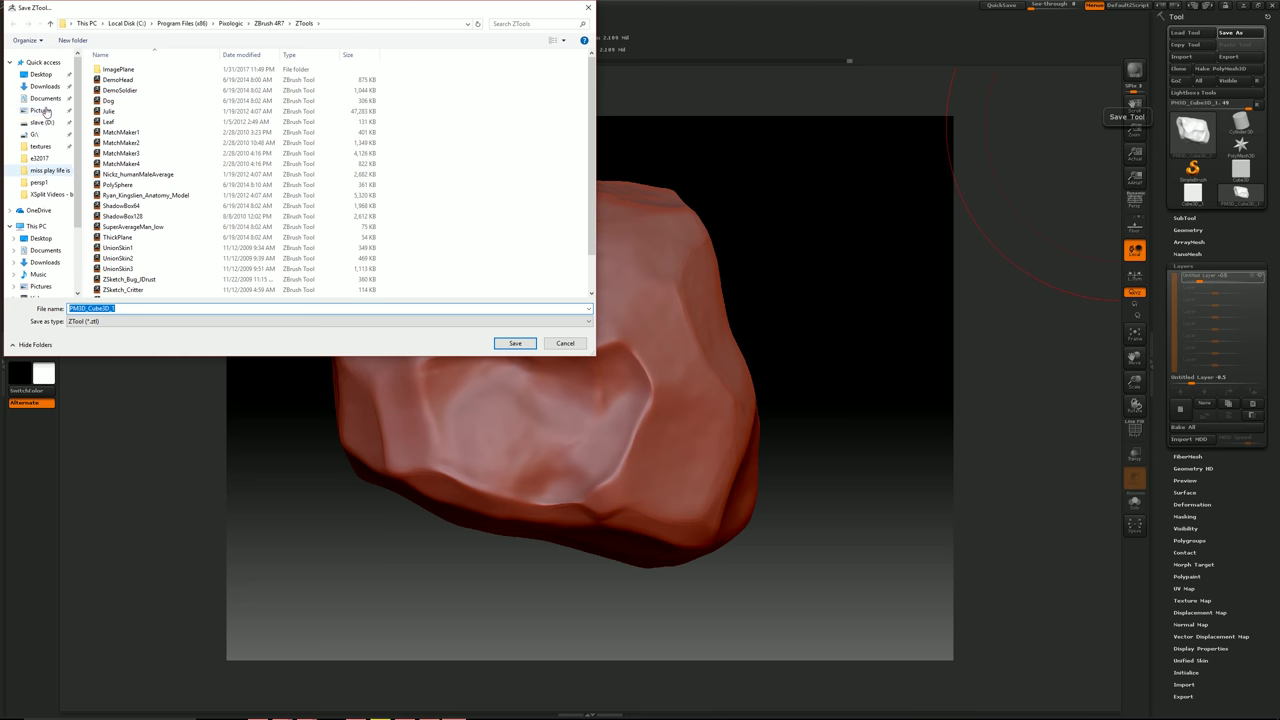
pyautogui.click(40, 74)
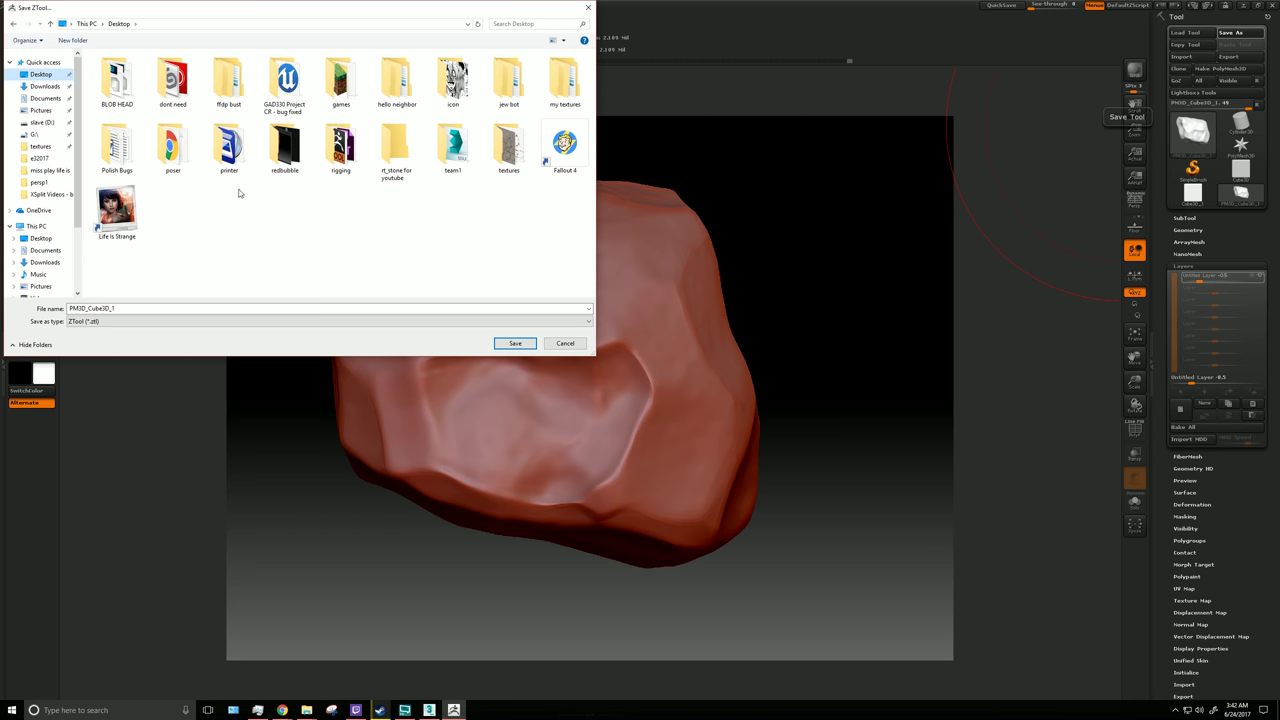
pyautogui.doubleClick(395, 148)
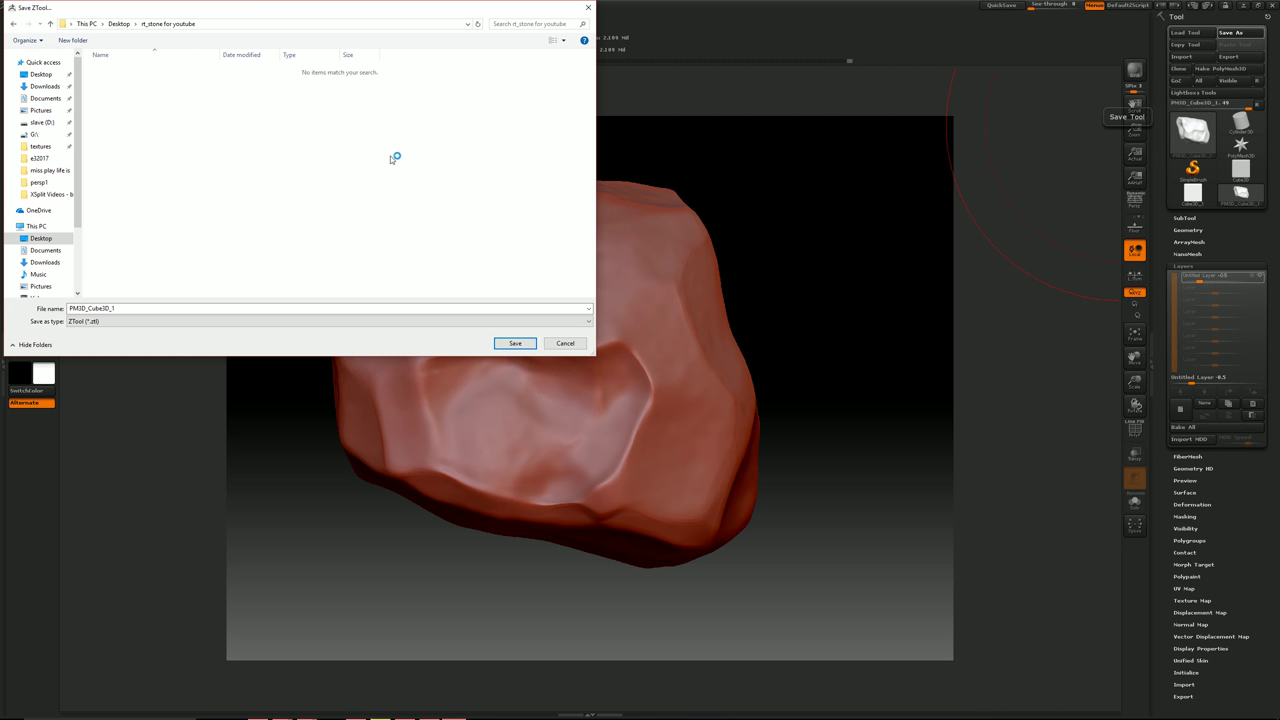
pyautogui.doubleClick(139, 308)
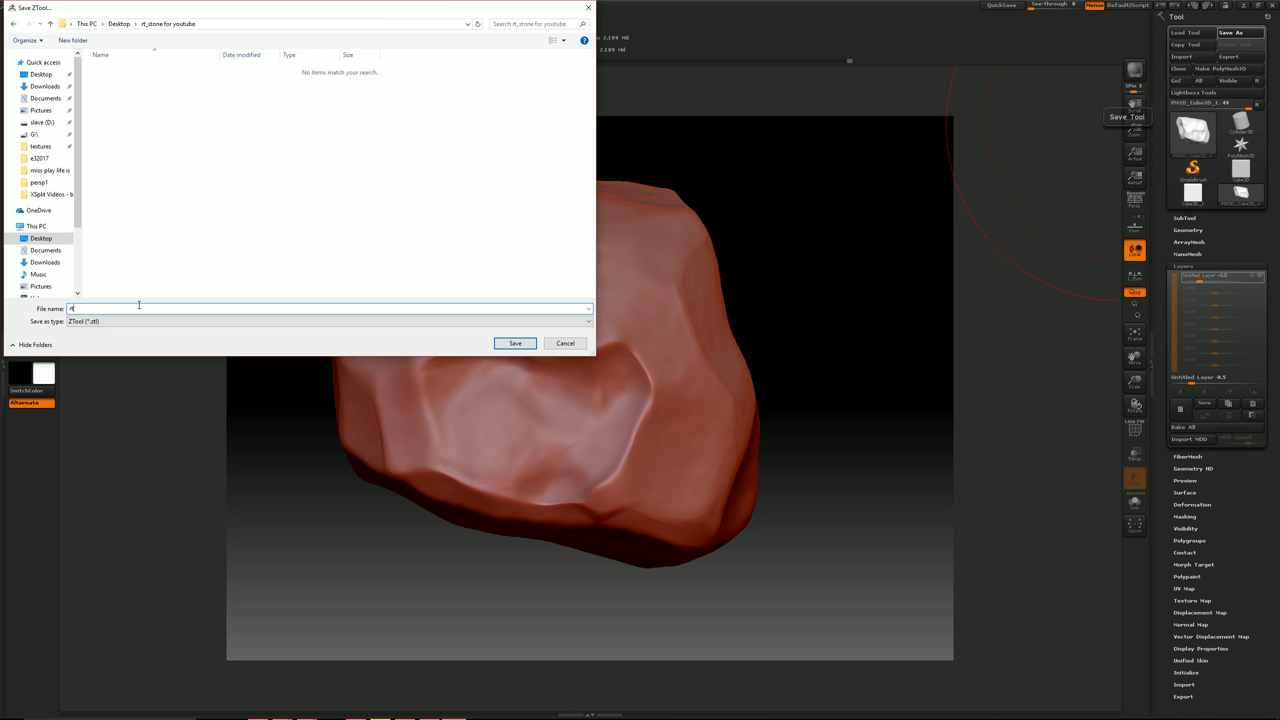
pyautogui.press('Return')
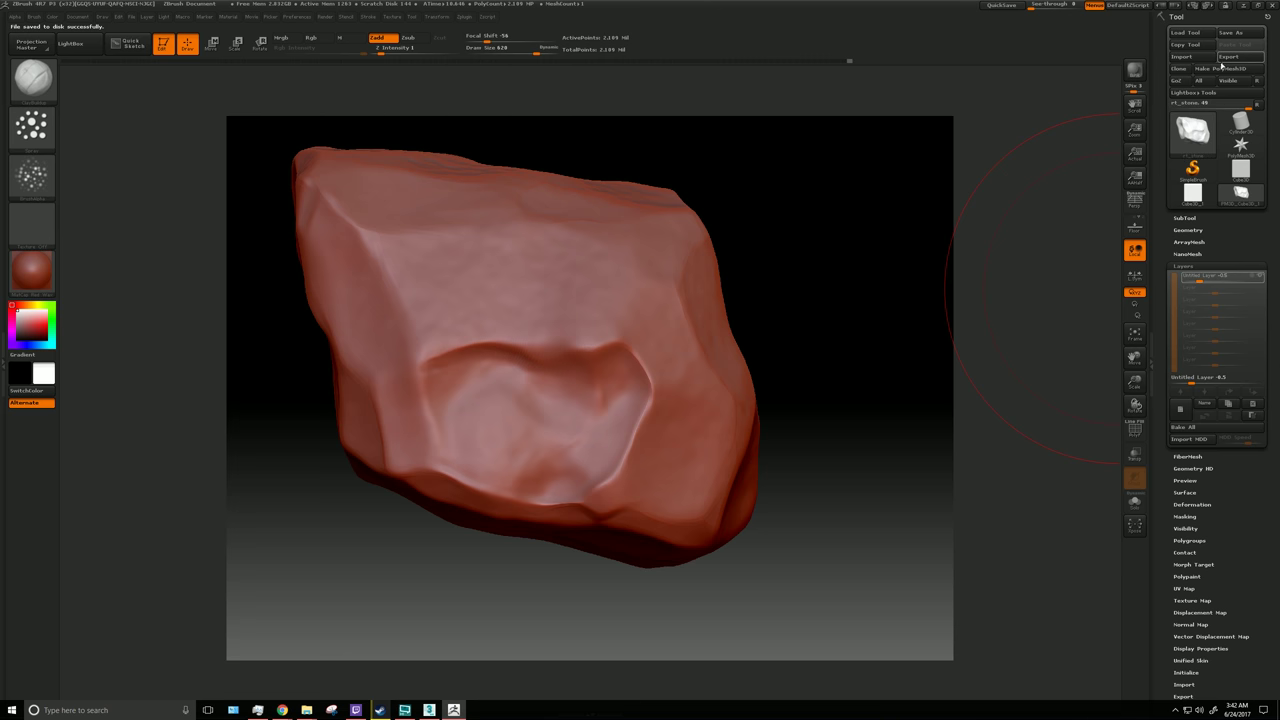
pyautogui.click(1228, 57)
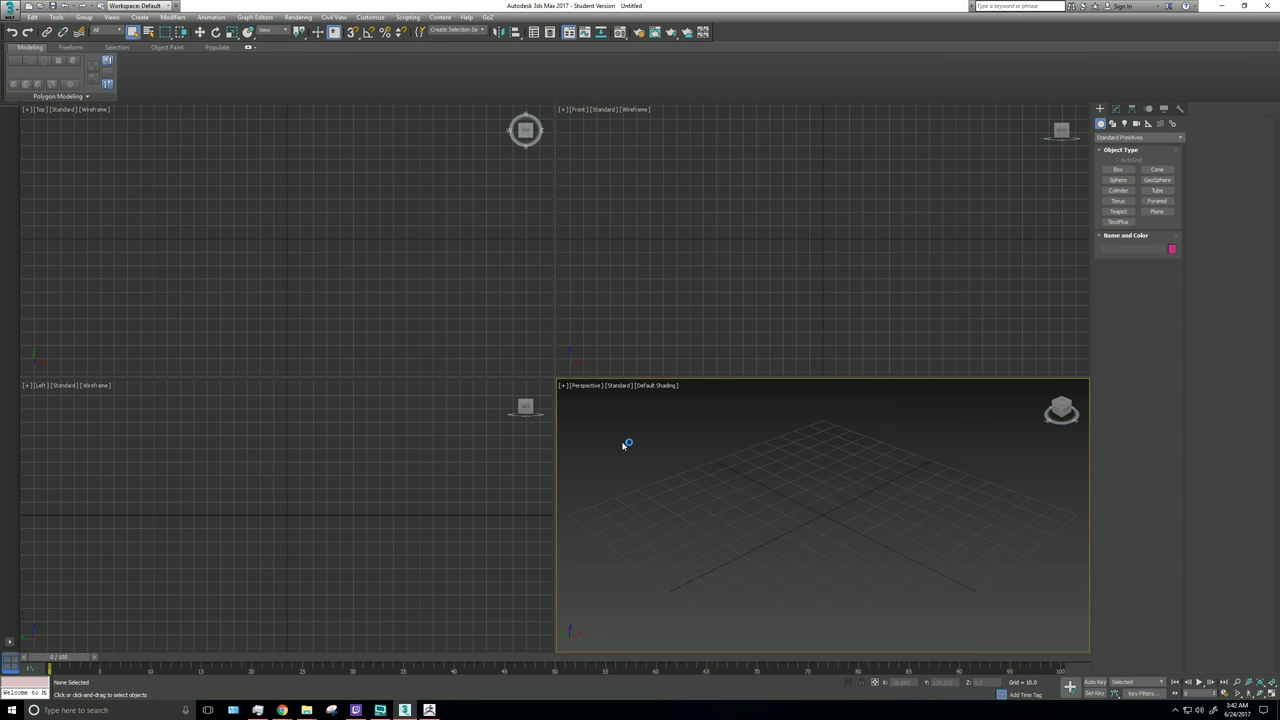
# Step: Switch to 3ds Max, maximize the Perspective viewport and set its rendering level to High Quality
pyautogui.hotkey('alt', 'w')
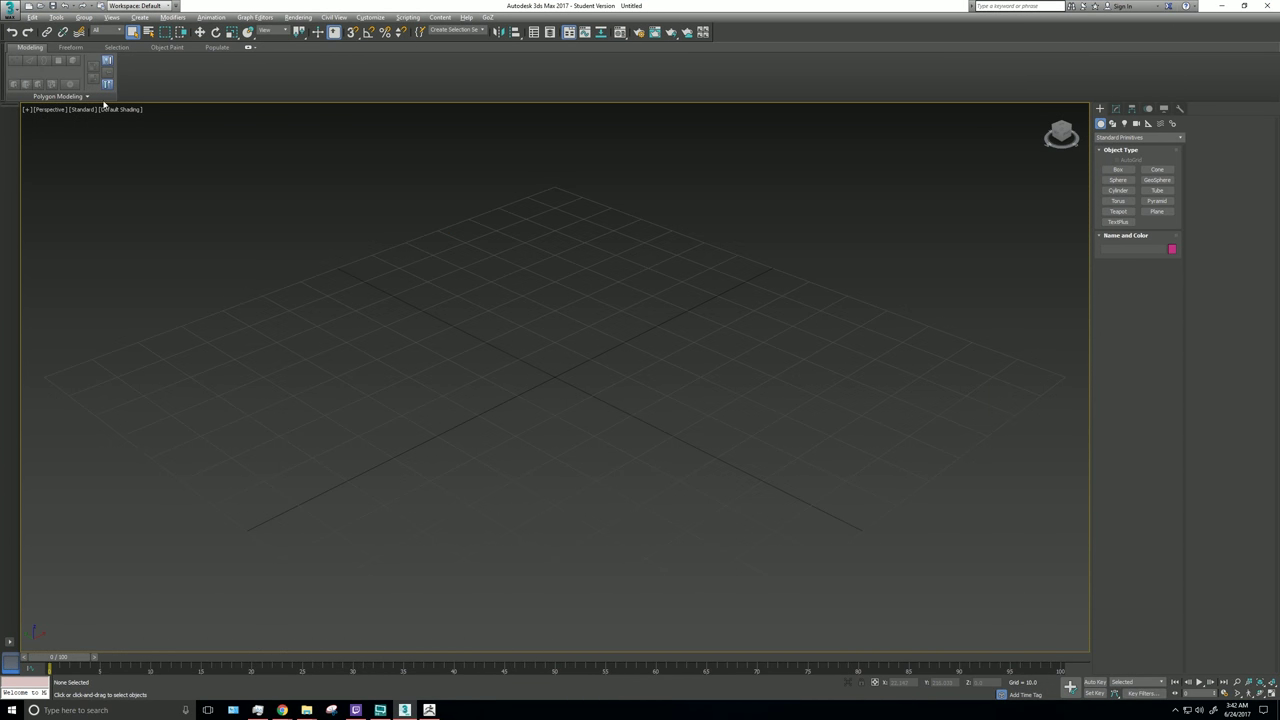
pyautogui.click(120, 109)
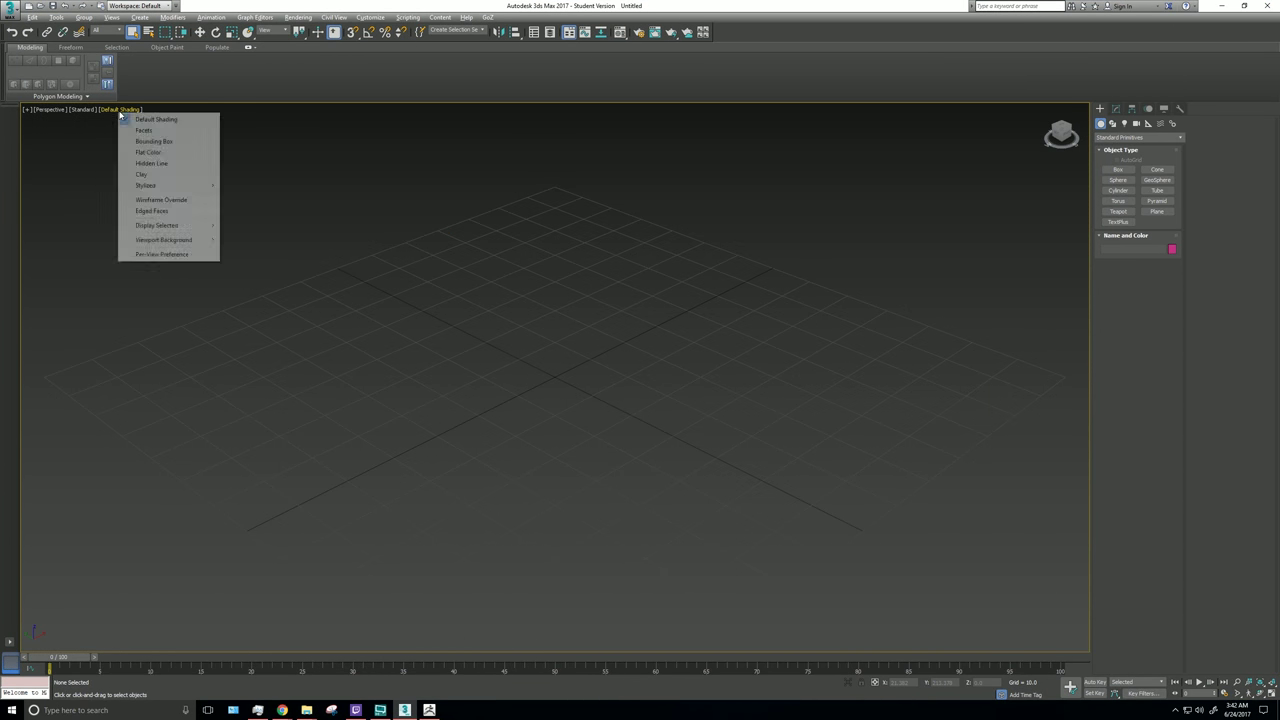
pyautogui.moveTo(207, 230)
pyautogui.click(253, 221)
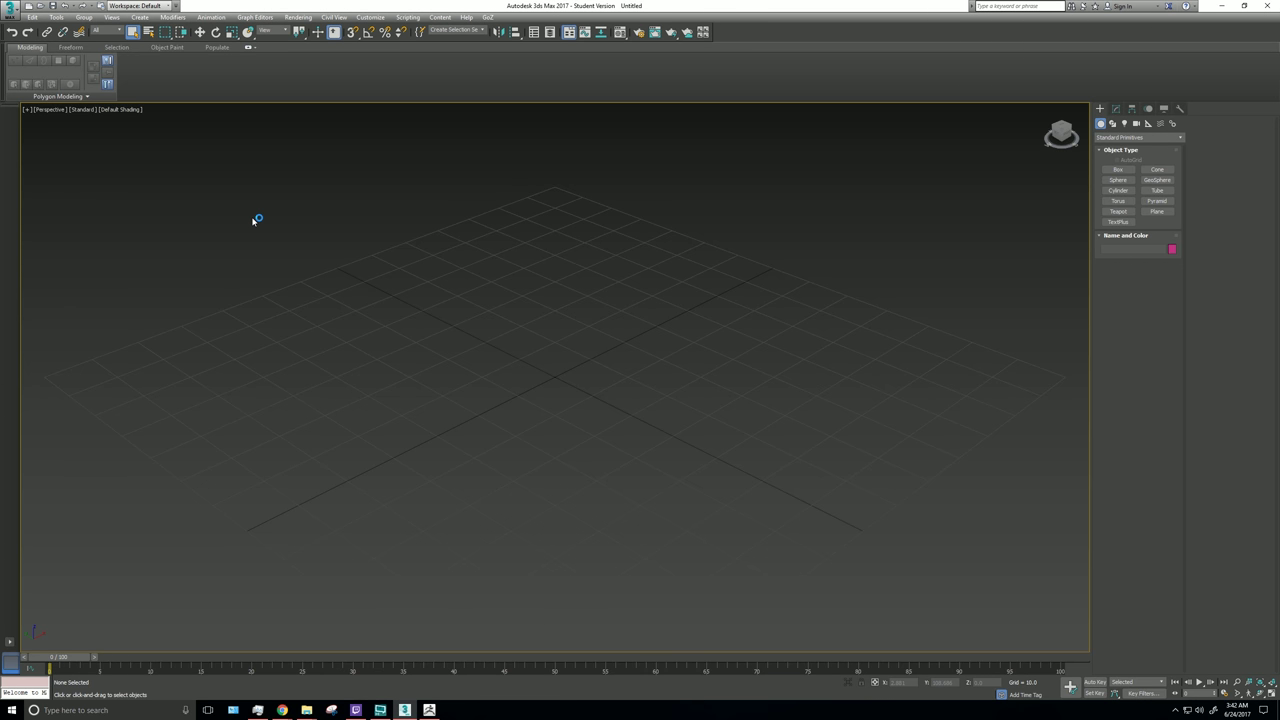
pyautogui.click(108, 110)
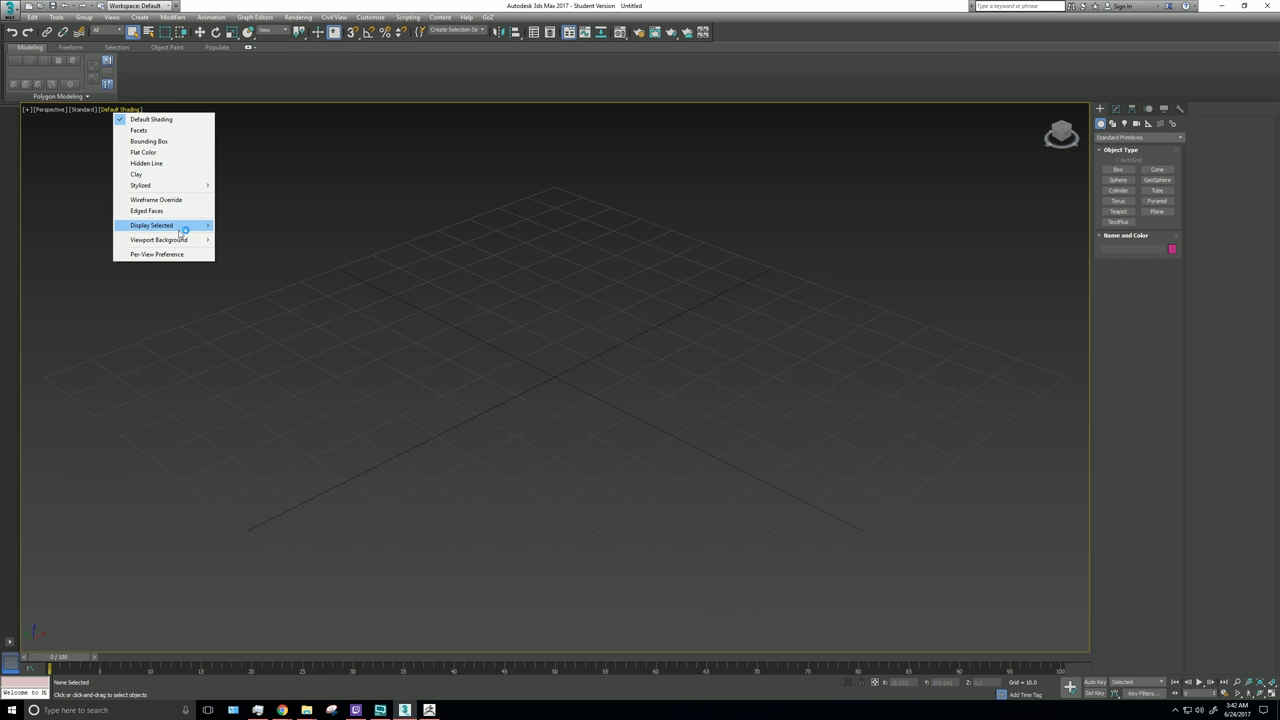
pyautogui.moveTo(197, 230)
pyautogui.click(238, 226)
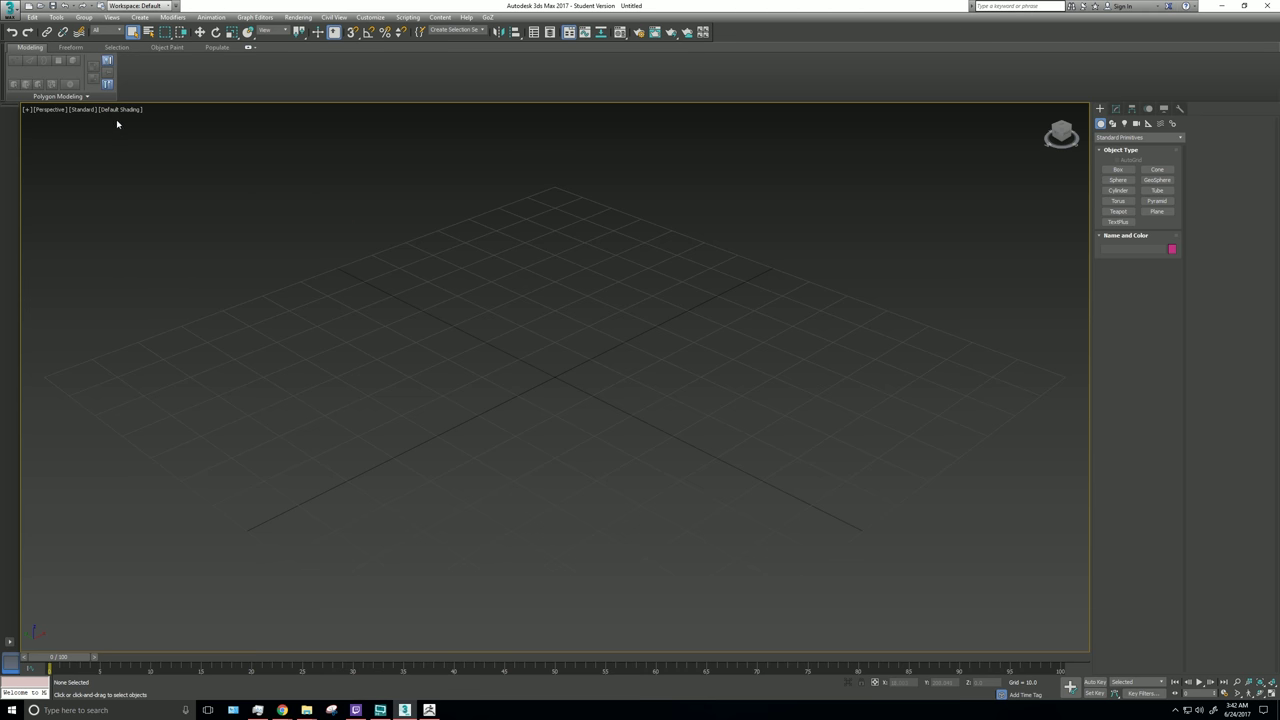
pyautogui.click(82, 109)
pyautogui.click(99, 120)
# Step: Import the rt_stone_hi OBJ from the Desktop folder "rt_stone for youtube" with the default import options
pyautogui.click(9, 12)
pyautogui.click(38, 150)
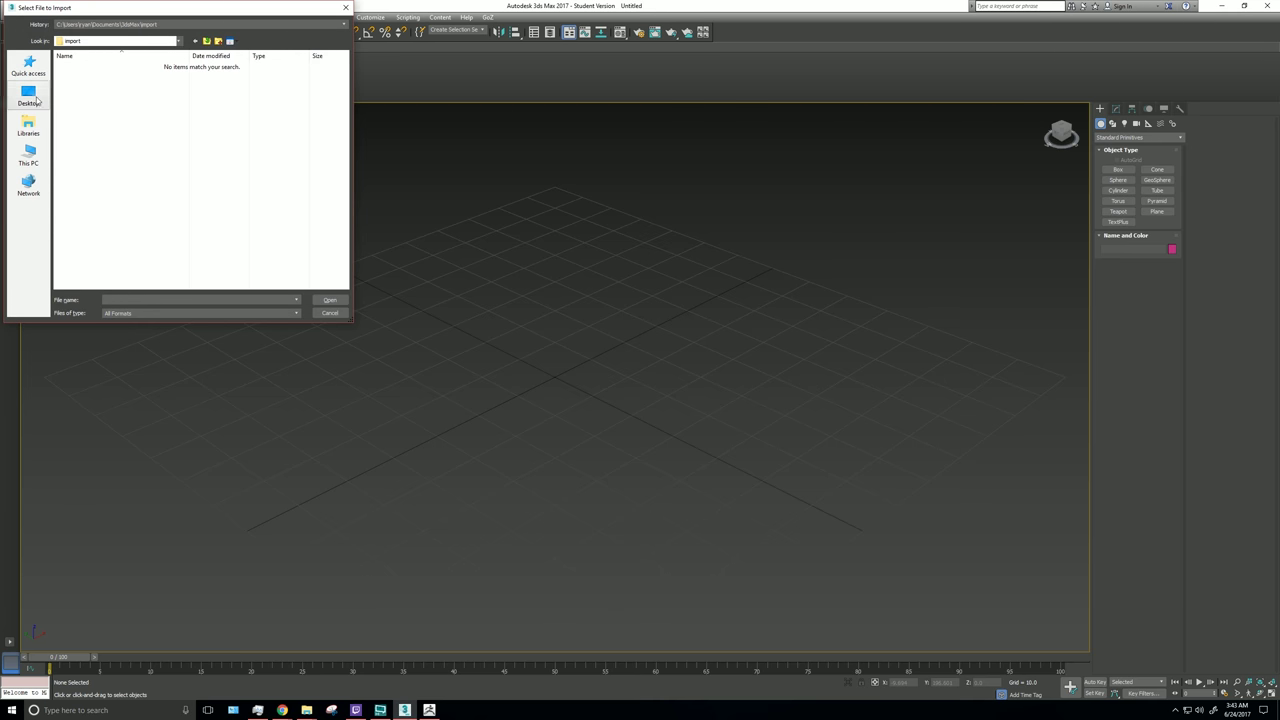
pyautogui.click(30, 95)
pyautogui.scroll(-5, 125, 270)
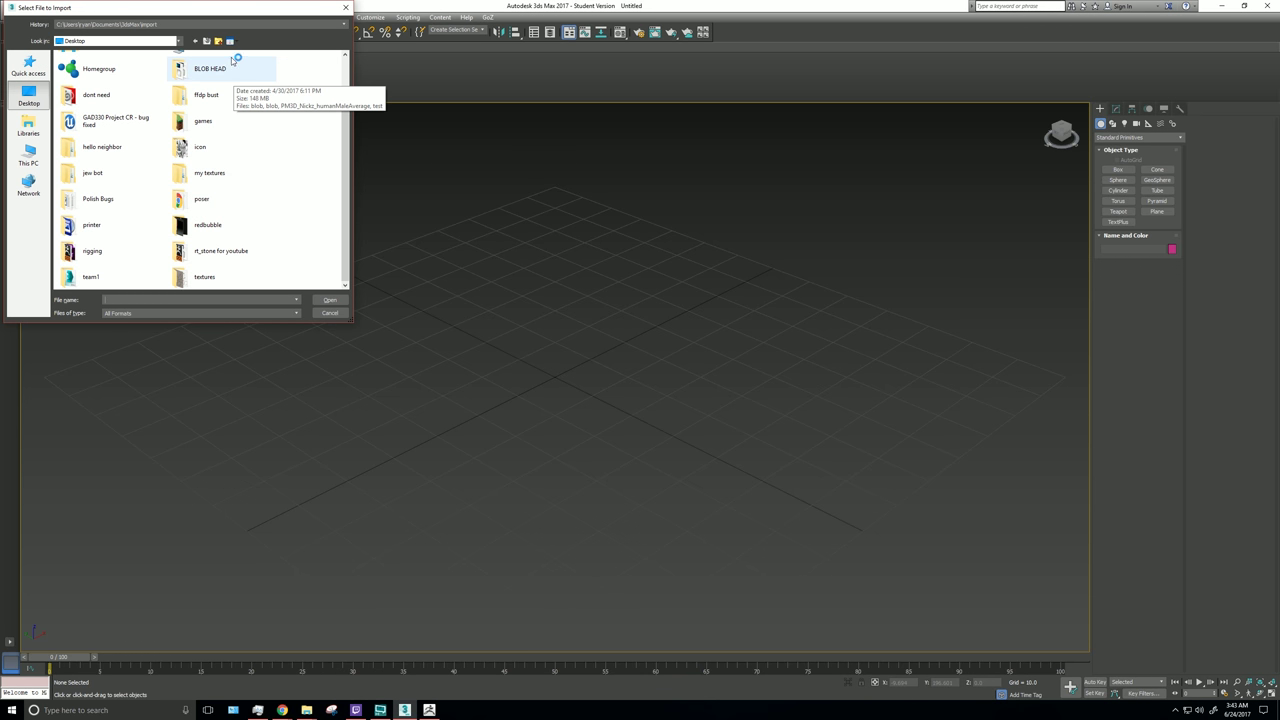
pyautogui.doubleClick(235, 252)
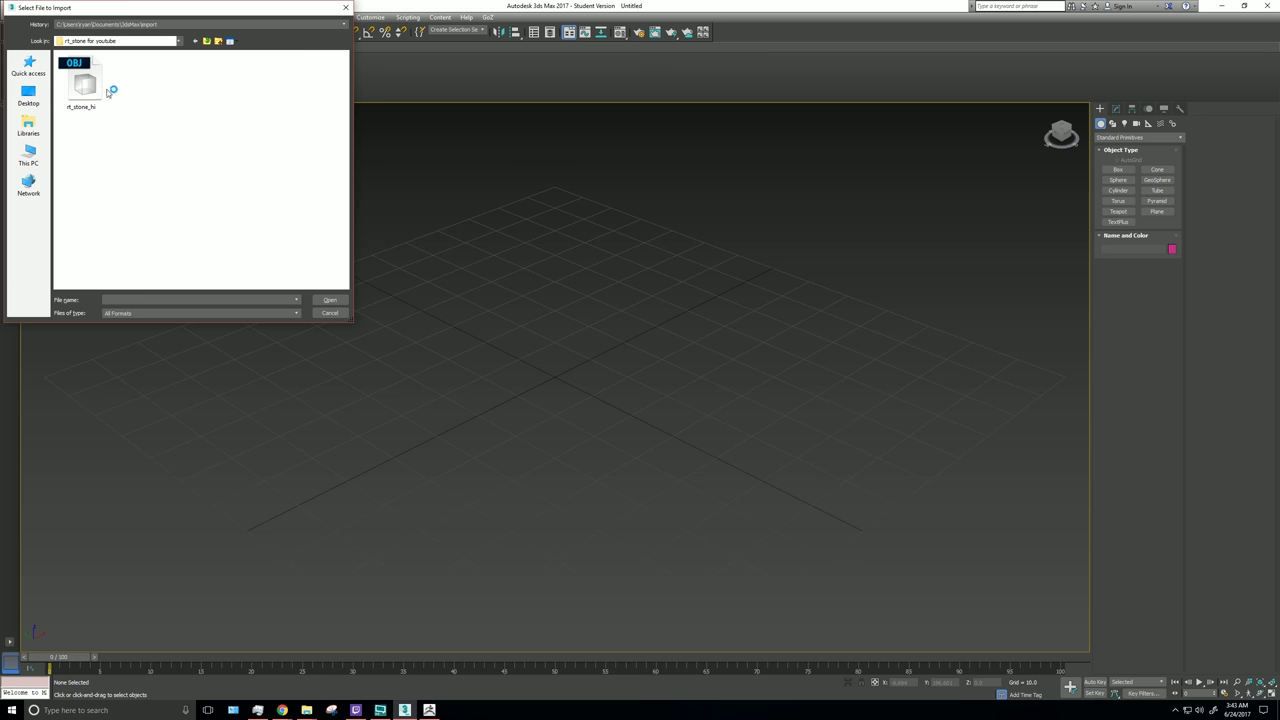
pyautogui.doubleClick(90, 90)
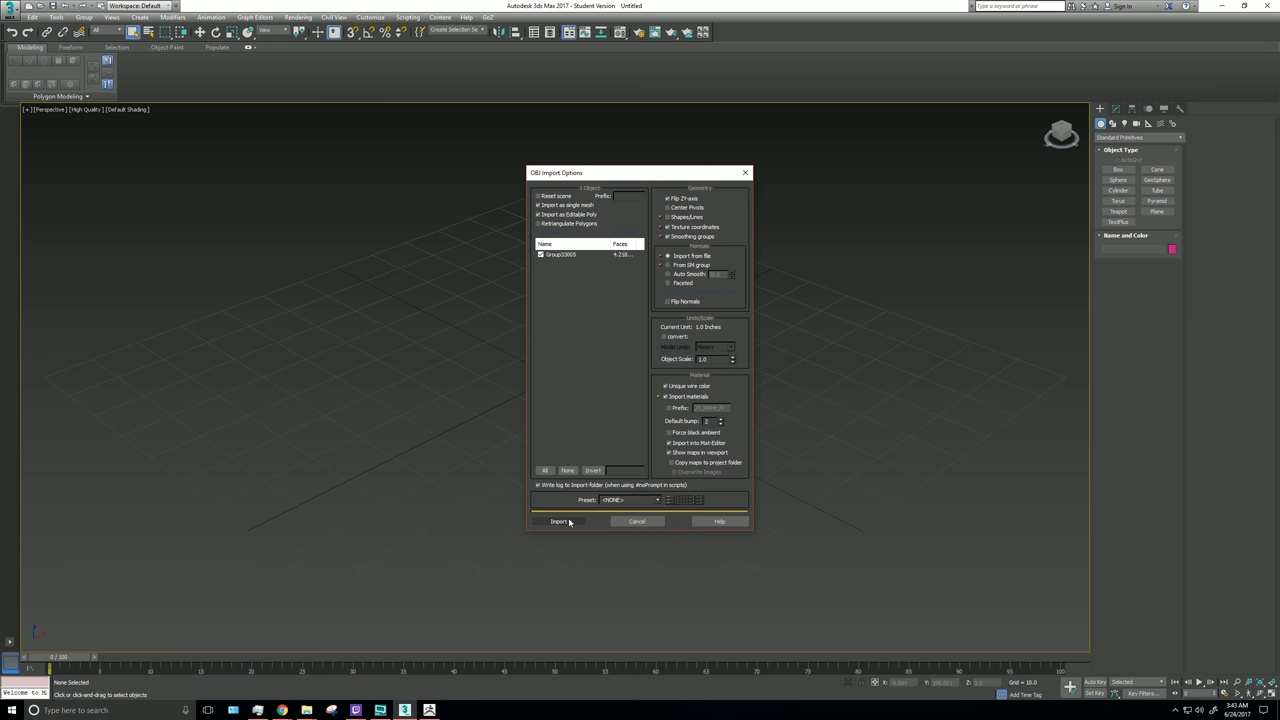
pyautogui.click(559, 521)
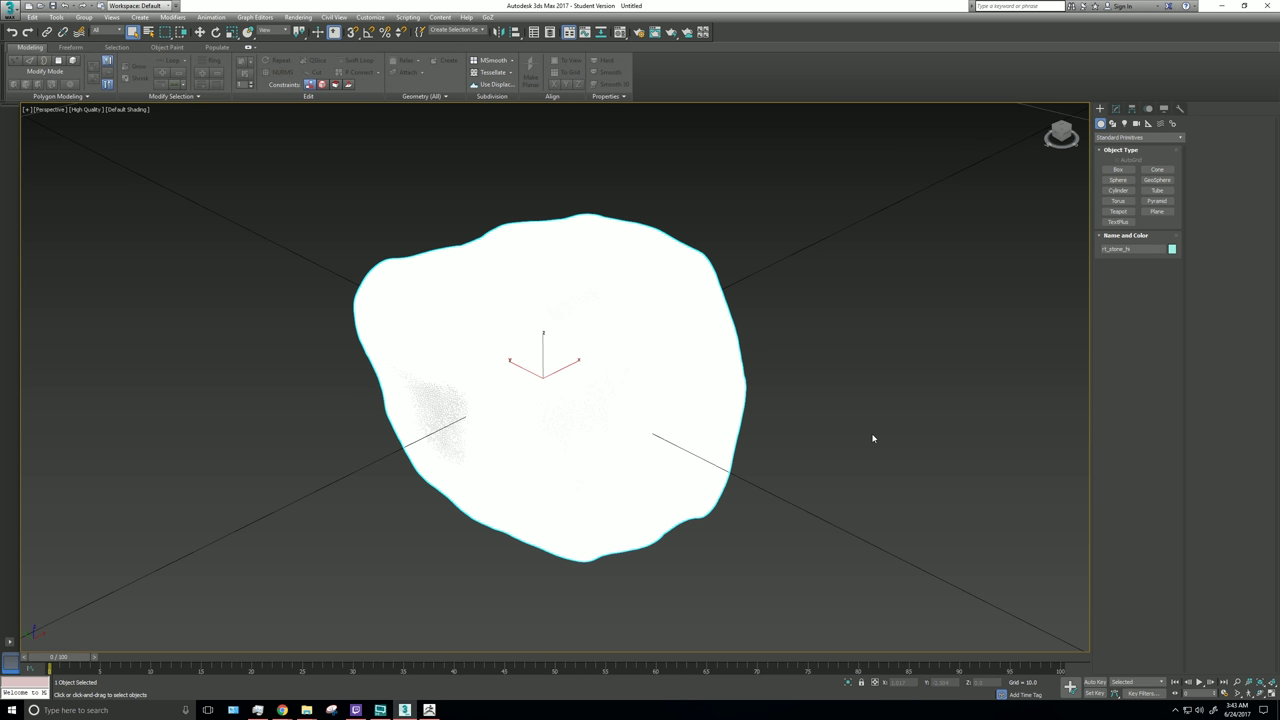
# Step: Check the viewport statistics and examine the imported stone's size and surface against the grid
pyautogui.press('7')
pyautogui.press('7')
pyautogui.click(792, 307)
pyautogui.scroll(-5, 712, 464)
pyautogui.keyDown('alt'); pyautogui.moveTo(722, 446); pyautogui.dragTo(675, 420, button='middle'); pyautogui.keyUp('alt')
pyautogui.scroll(-5, 700, 397)
pyautogui.scroll(5, 675, 420)
pyautogui.scroll(-6, 676, 420)
pyautogui.scroll(4, 654, 414)
# Step: Select the stone and scale it up uniformly to about 2086 percent
pyautogui.click(653, 408)
pyautogui.click(236, 36)
pyautogui.scroll(5, 674, 414)
pyautogui.scroll(-5, 666, 418)
pyautogui.moveTo(664, 419); pyautogui.dragTo(533, 375)
pyautogui.scroll(-6, 511, 380)
pyautogui.scroll(-3, 789, 349)
pyautogui.scroll(6, 611, 340)
# Step: Reset the stone's transform with Reset XForm and convert it to an Editable Poly
pyautogui.click(1178, 110)
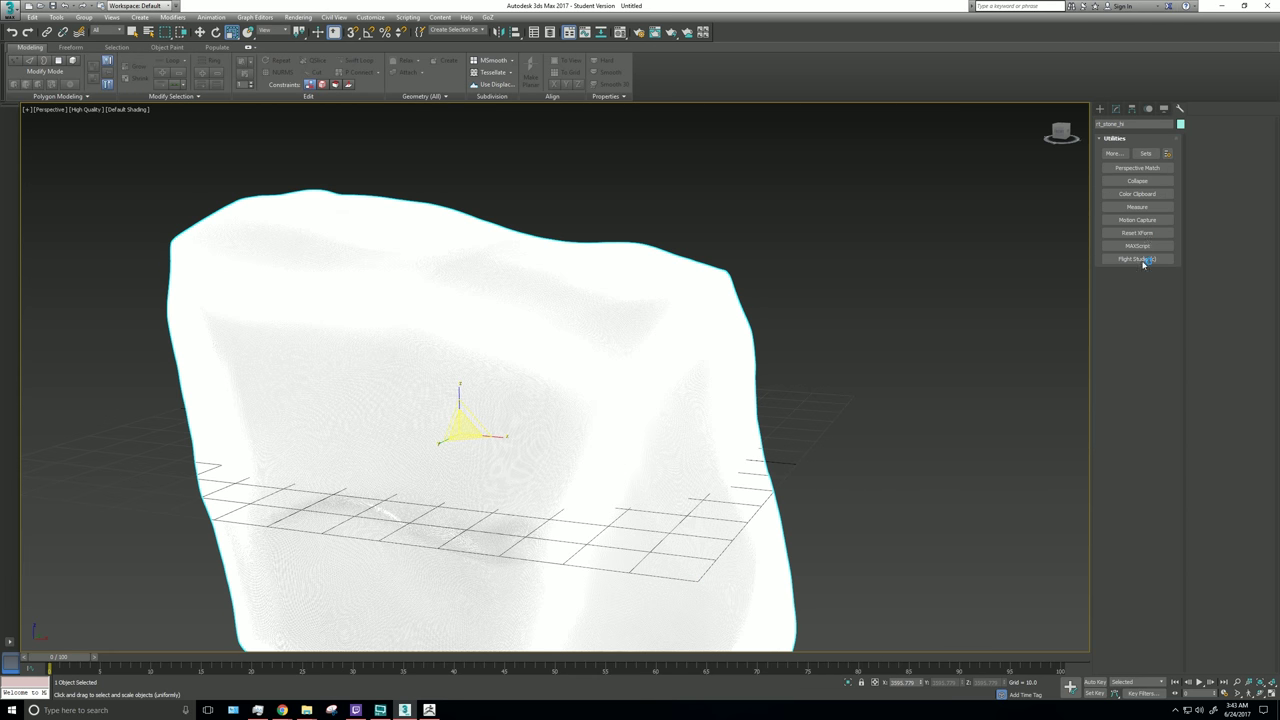
pyautogui.click(1140, 233)
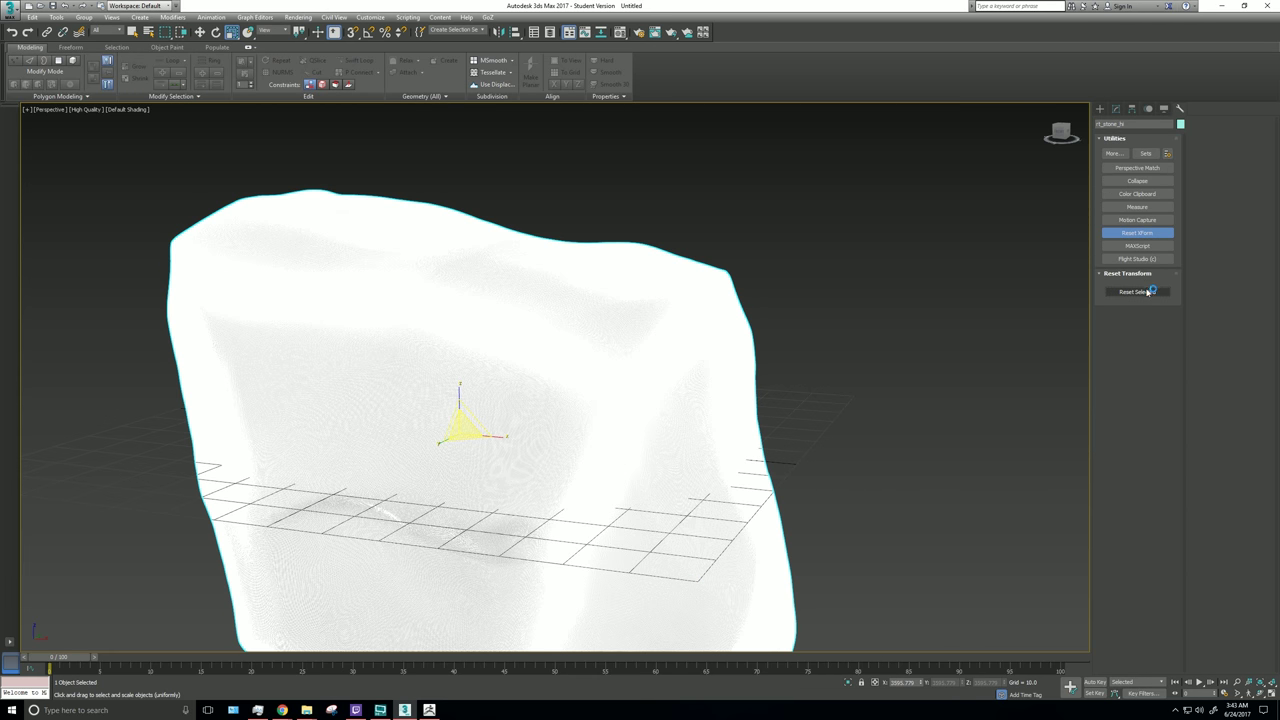
pyautogui.click(1137, 291)
pyautogui.rightClick(605, 342)
pyautogui.moveTo(690, 446)
pyautogui.click(737, 460)
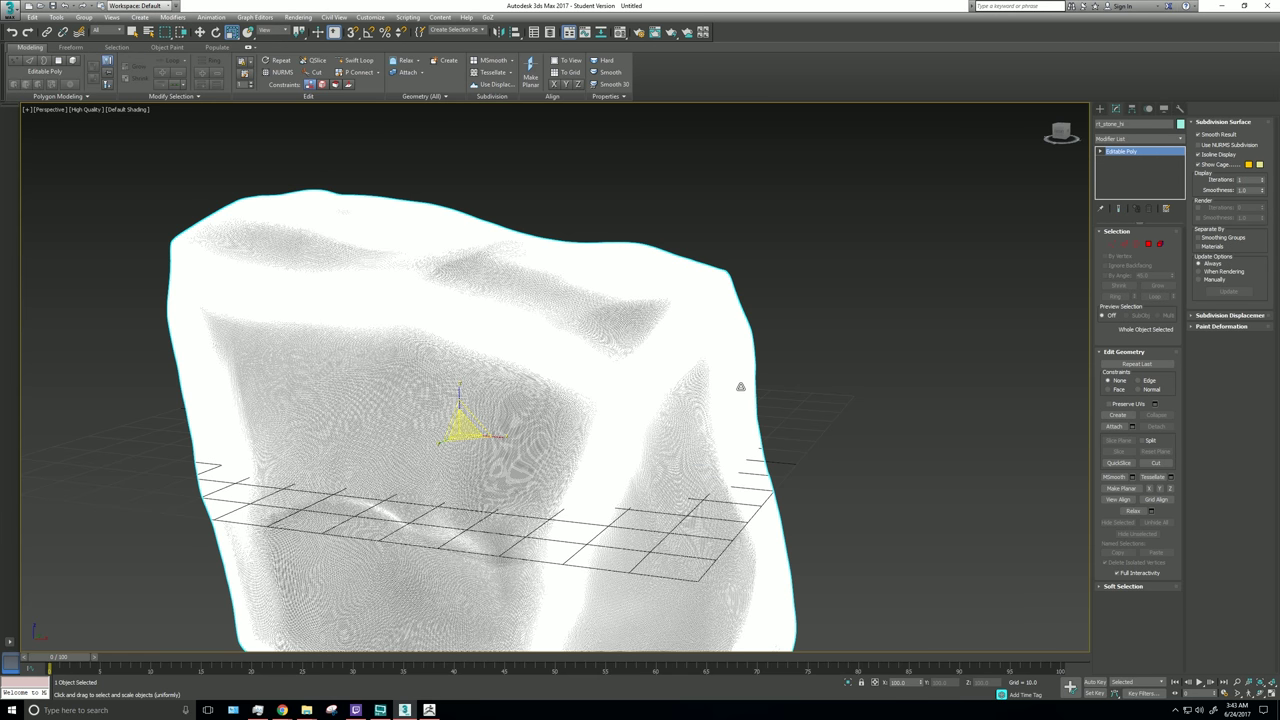
# Step: Deselect the stone and switch the Perspective viewport to DX Mode
pyautogui.click(850, 378)
pyautogui.click(562, 440)
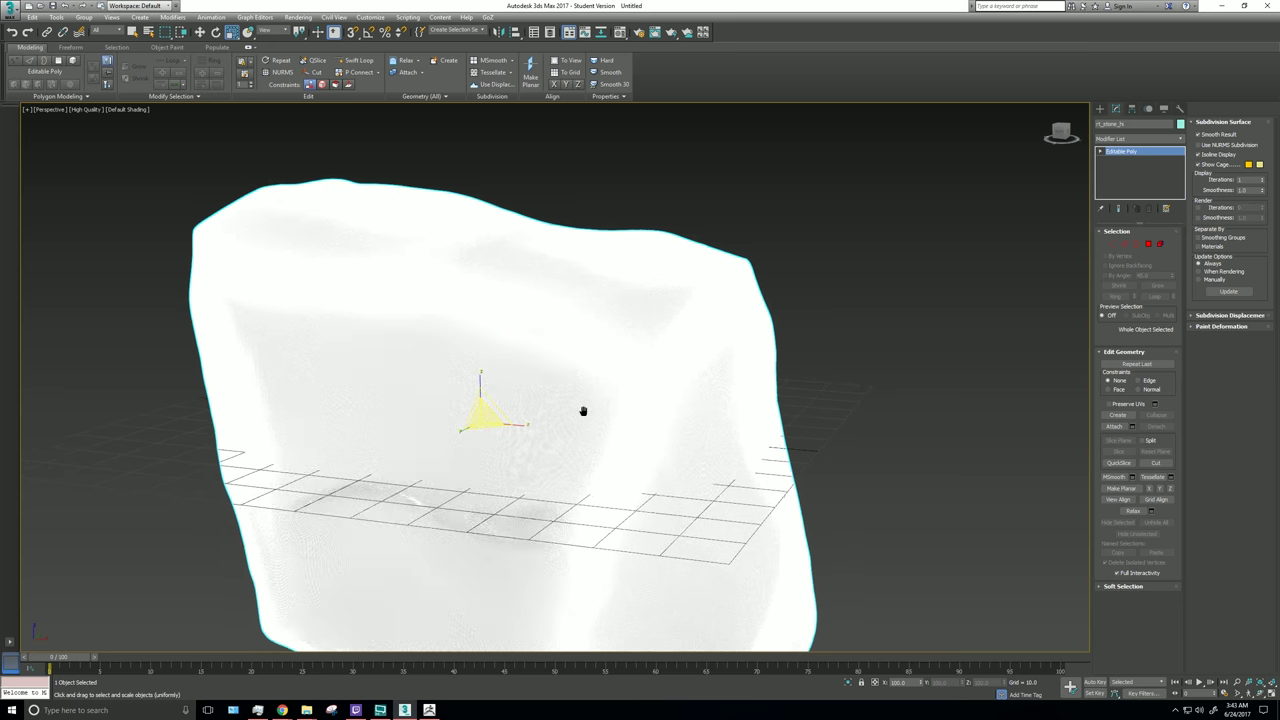
pyautogui.click(86, 109)
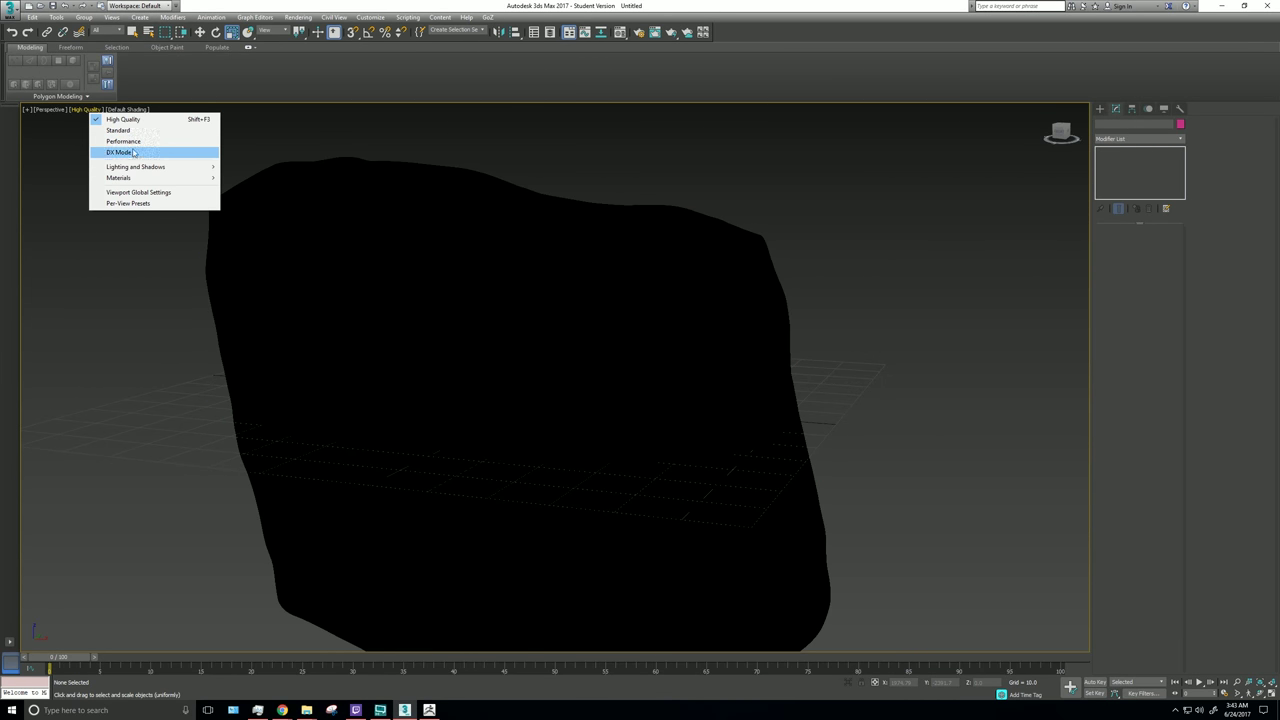
pyautogui.click(163, 151)
pyautogui.click(588, 346)
pyautogui.click(887, 421)
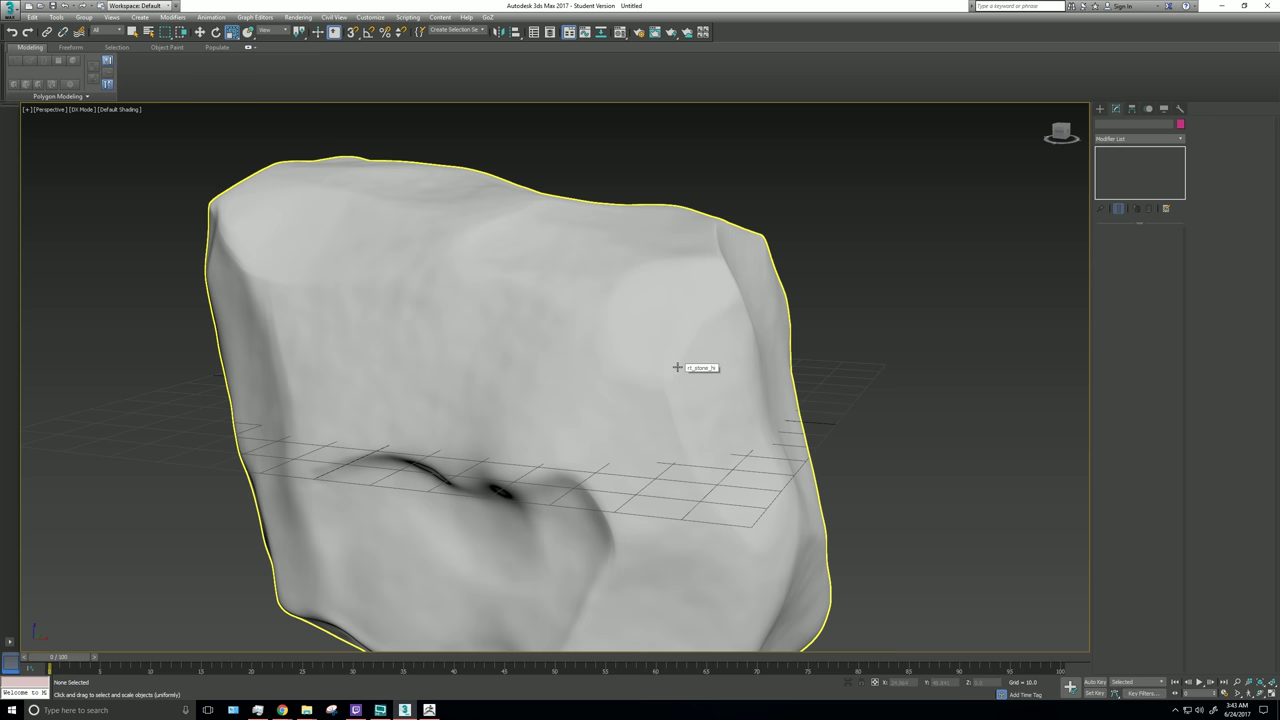
# Step: Export the scaled stone as an OBJ with default options, replacing rt_stone_hi in the "rt_stone for youtube" folder
pyautogui.click(641, 357)
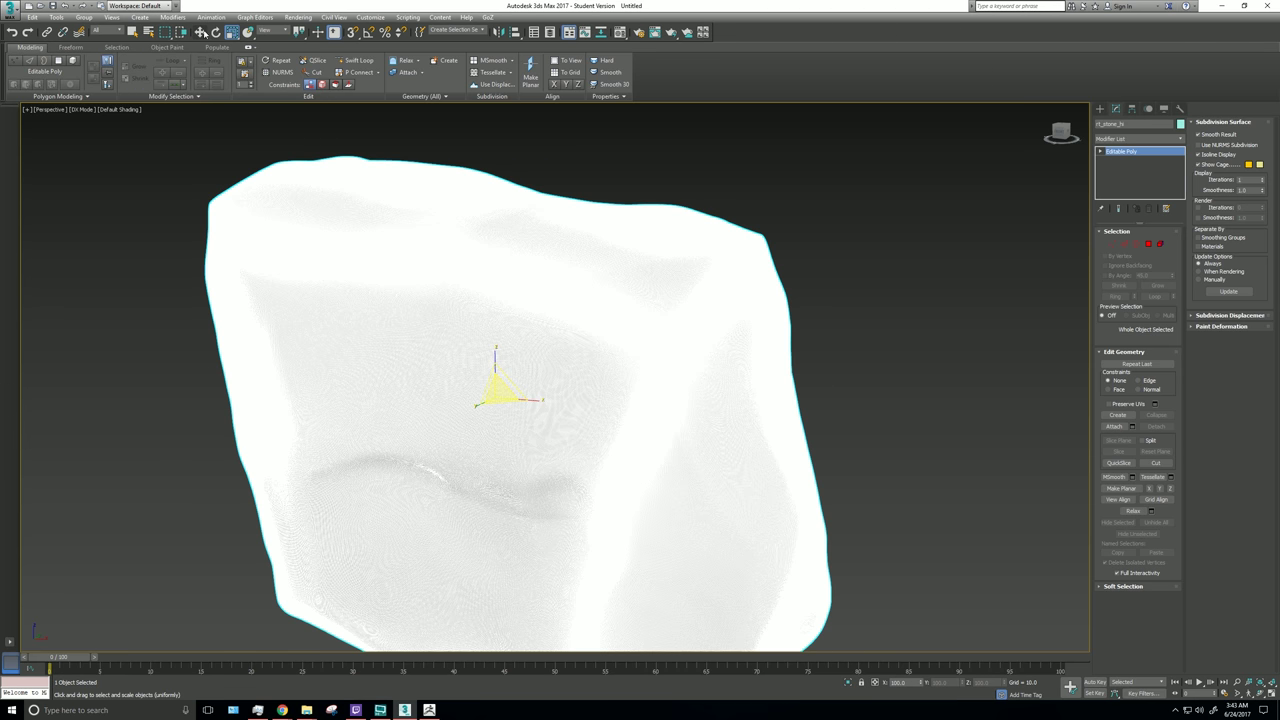
pyautogui.press('w')
pyautogui.click(10, 8)
pyautogui.click(45, 167)
pyautogui.click(28, 97)
pyautogui.doubleClick(225, 258)
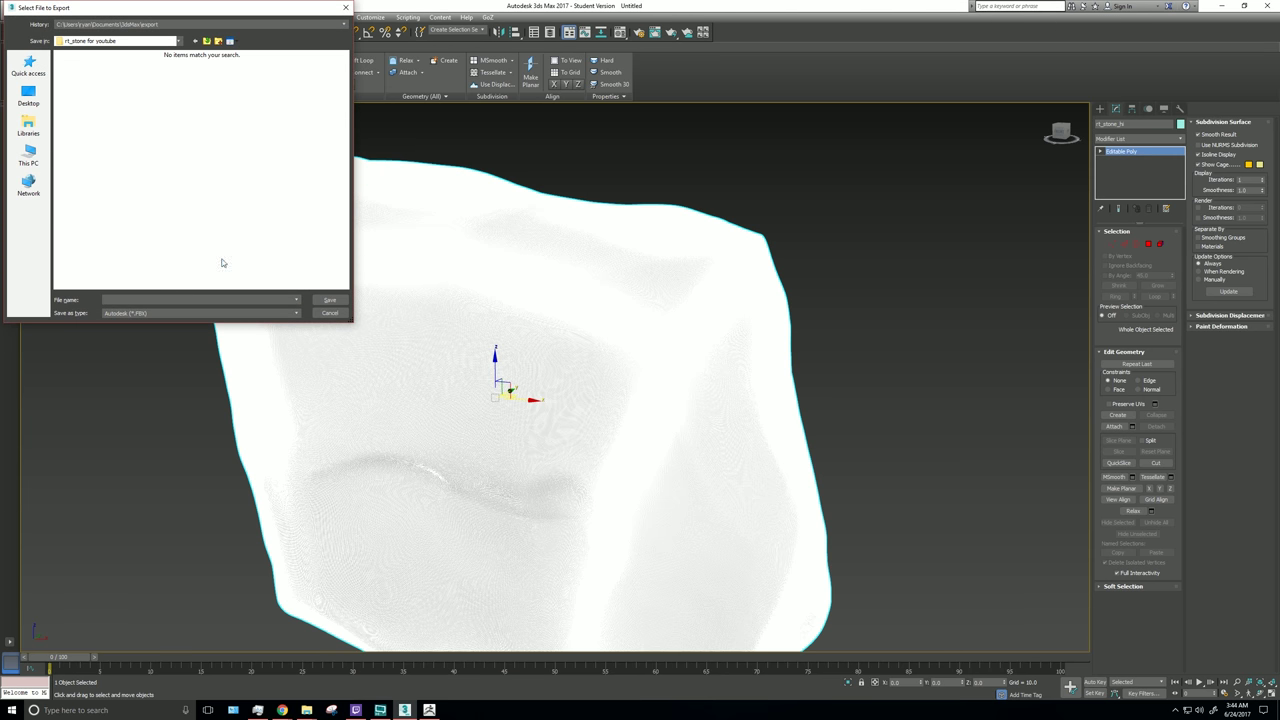
pyautogui.click(212, 310)
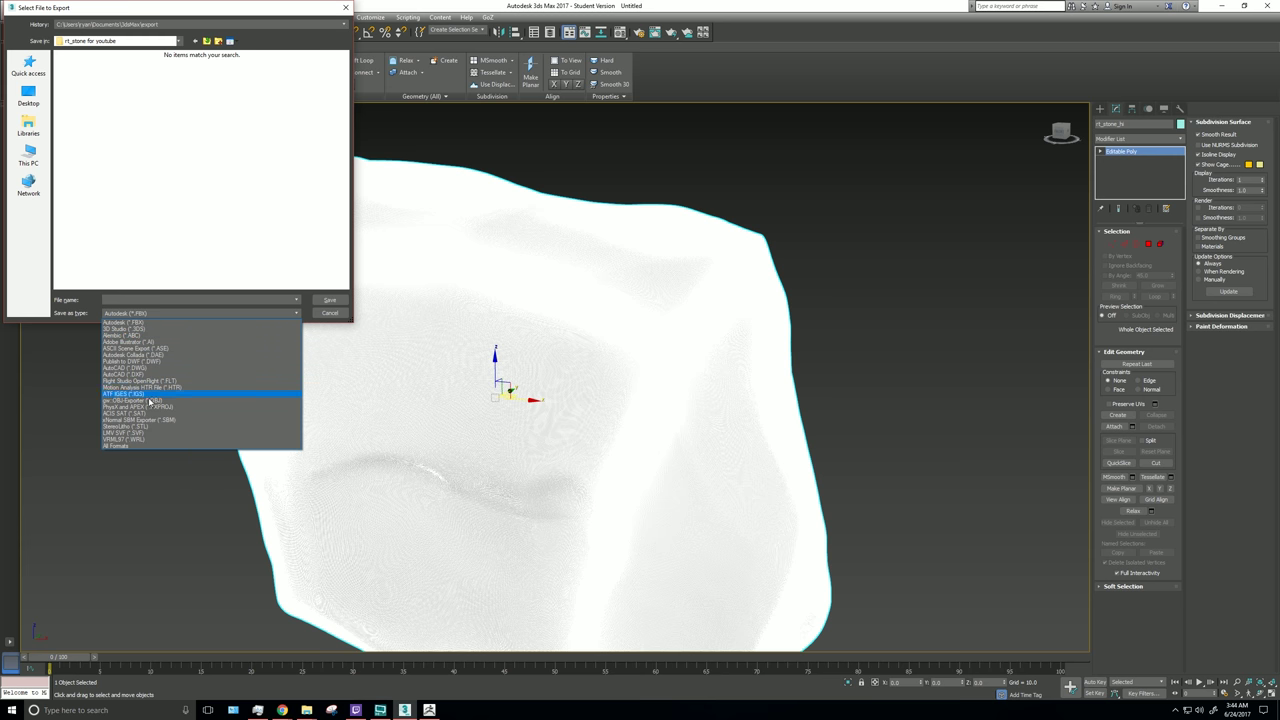
pyautogui.click(148, 401)
pyautogui.doubleClick(78, 84)
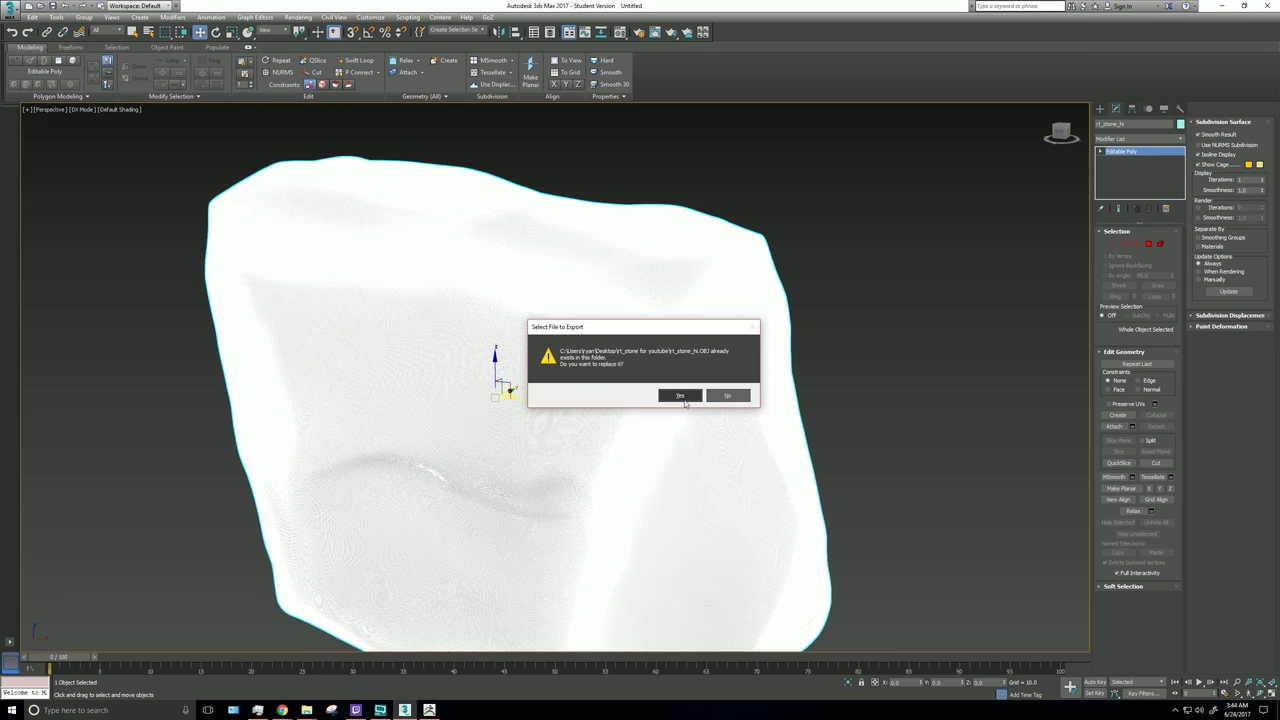
pyautogui.click(680, 396)
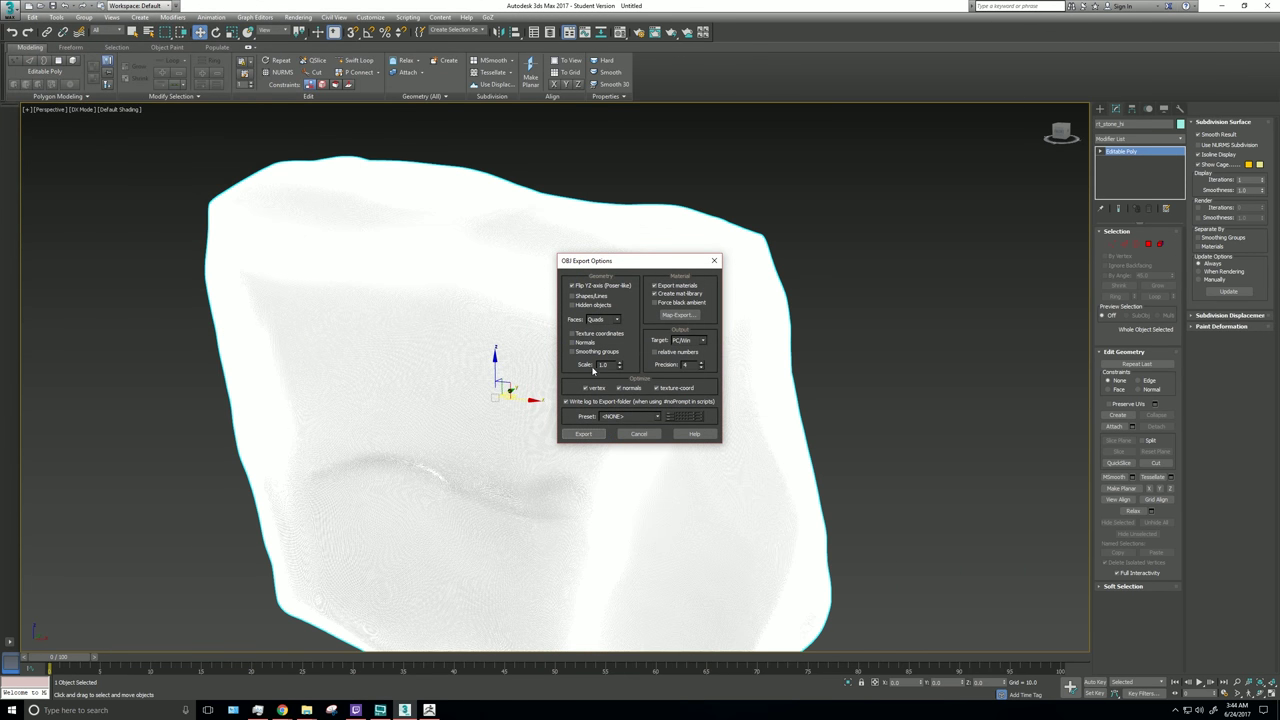
pyautogui.click(583, 435)
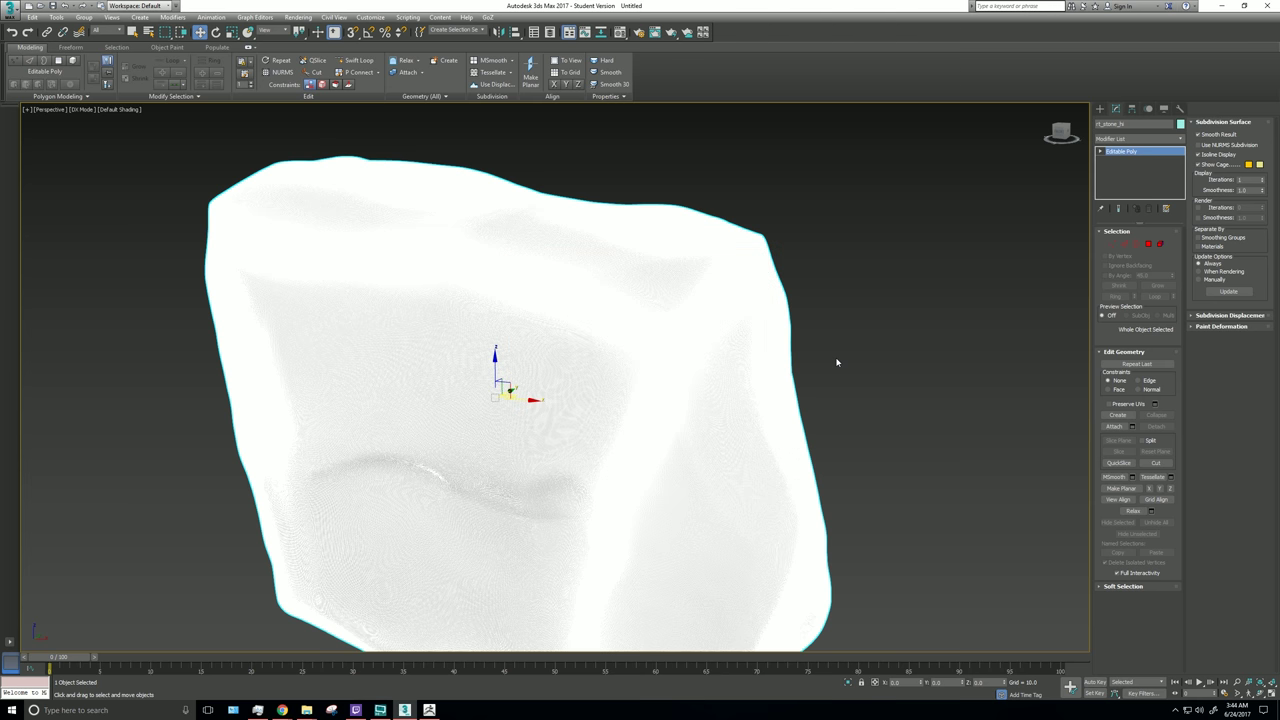
# Step: Add a ProOptimizer modifier to the high-poly stone
pyautogui.scroll(-3, 837, 362)
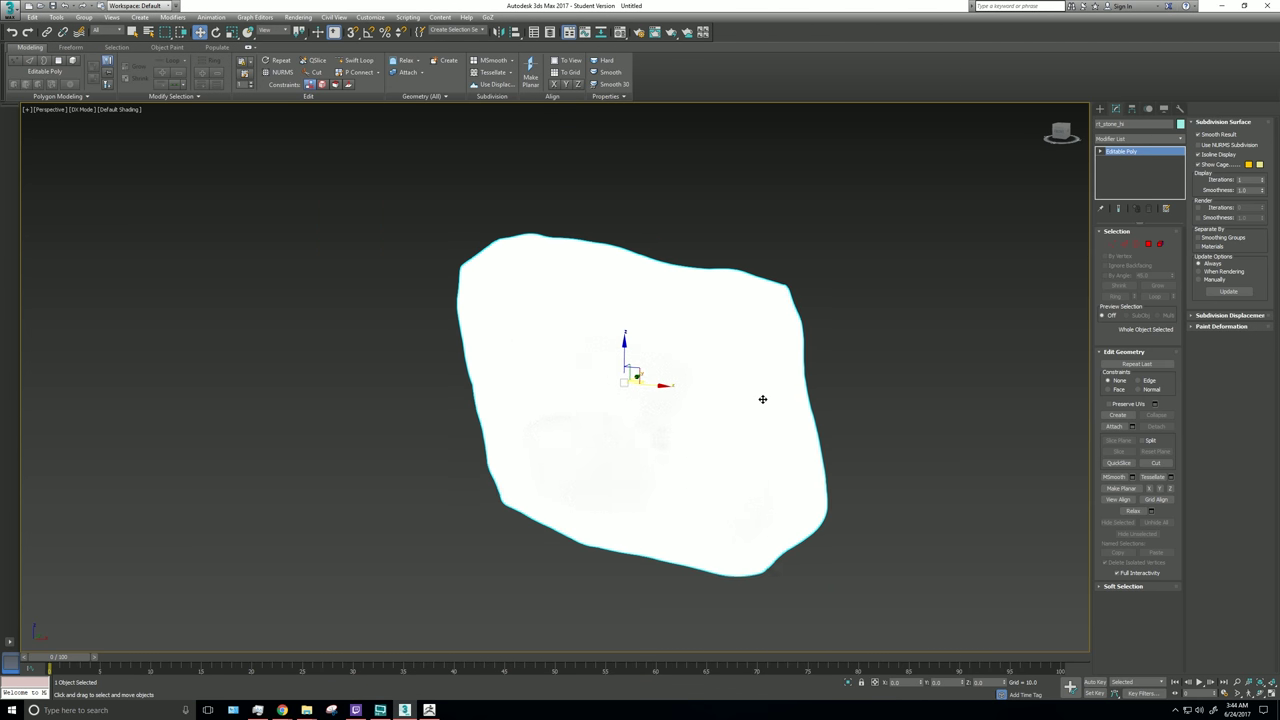
pyautogui.keyDown('alt'); pyautogui.moveTo(760, 397); pyautogui.dragTo(726, 397, button='middle'); pyautogui.keyUp('alt')
pyautogui.click(1160, 138)
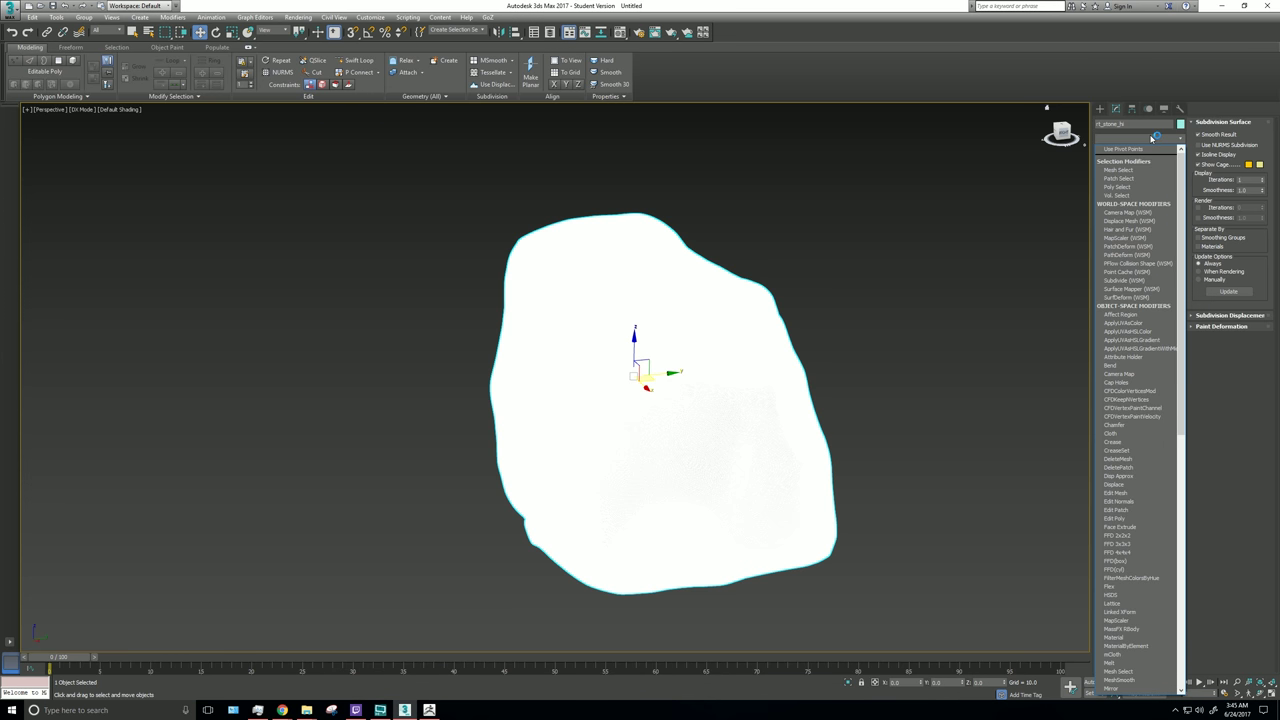
pyautogui.scroll(-3, 1151, 139)
pyautogui.write('pro')
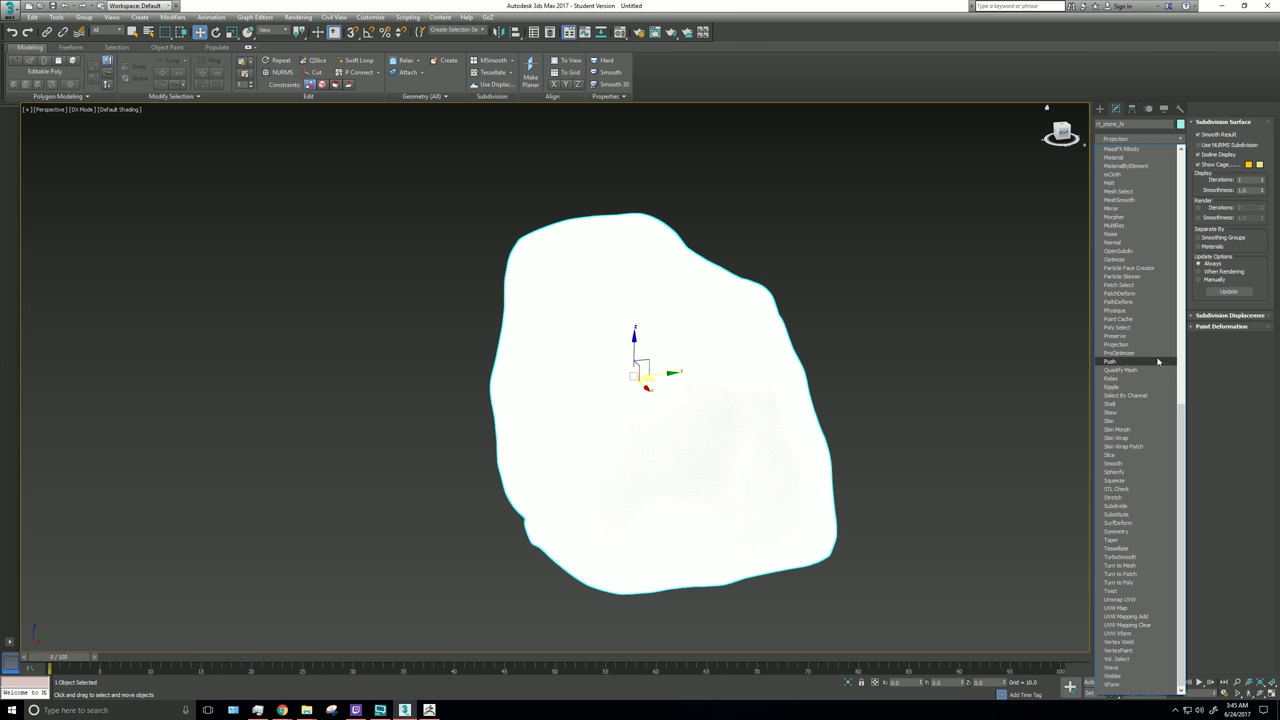
pyautogui.click(1137, 353)
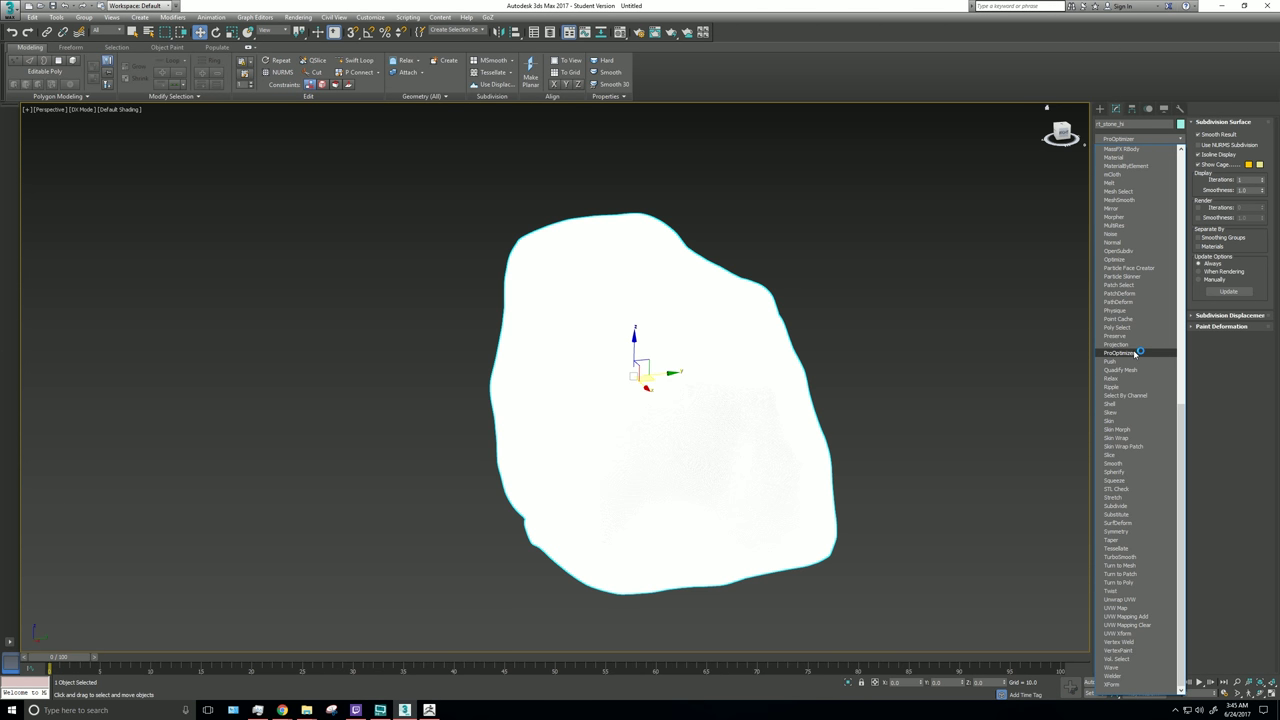
# Step: Reduce the stone to a ProOptimizer vertex count of 100, with polygon statistics displayed in the viewport
pyautogui.keyDown('alt'); pyautogui.moveTo(673, 342); pyautogui.dragTo(708, 337, button='middle'); pyautogui.keyUp('alt')
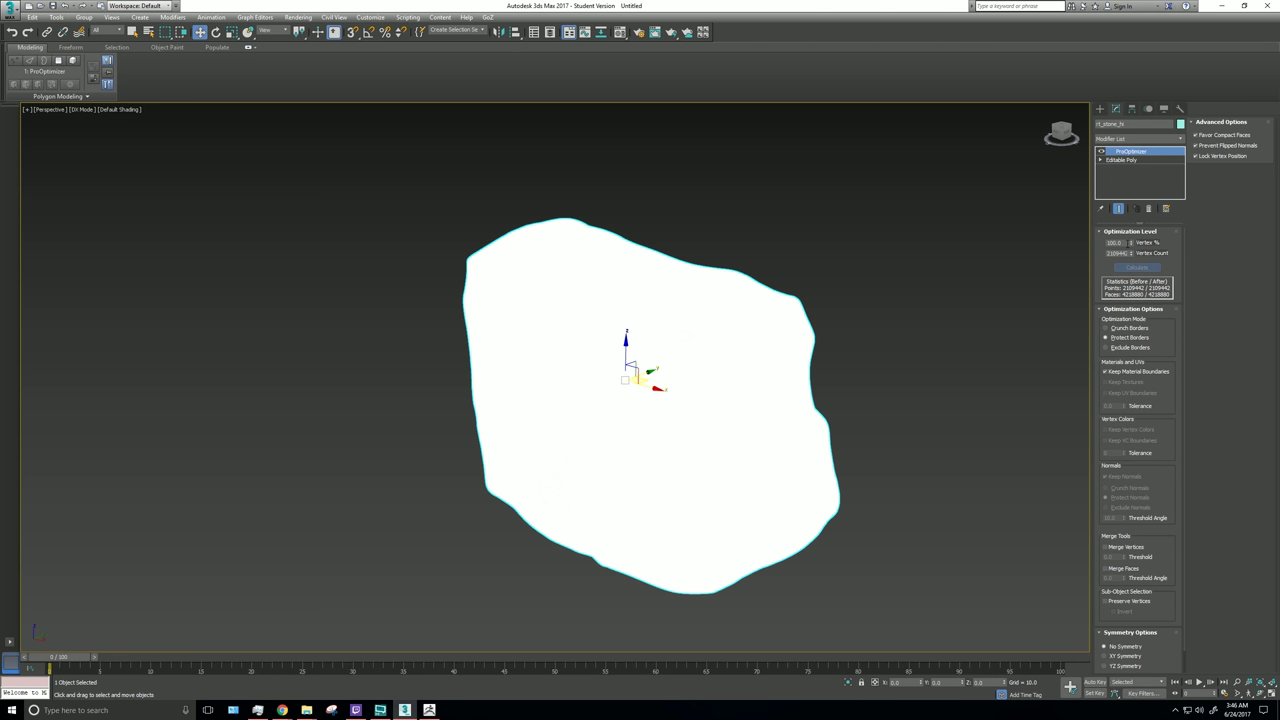
pyautogui.doubleClick(1126, 253)
pyautogui.write('100')
pyautogui.press('Return')
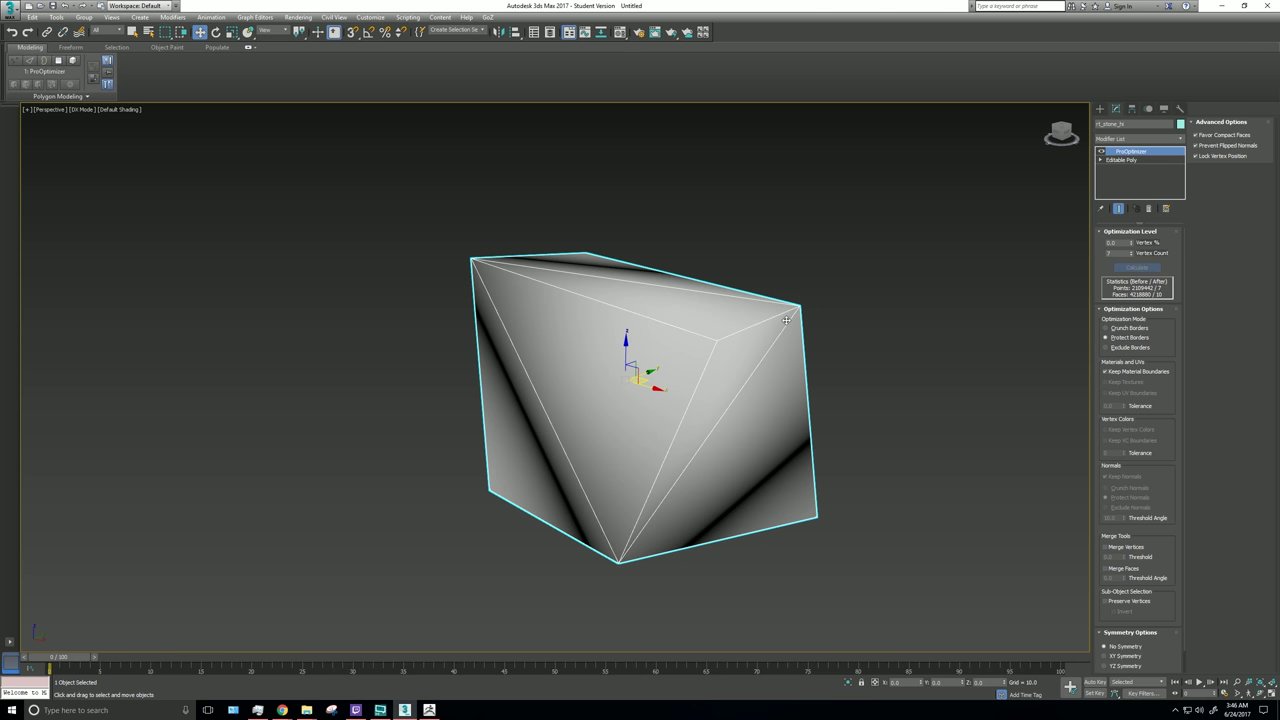
pyautogui.press('7')
pyautogui.doubleClick(1112, 254)
pyautogui.write('100')
pyautogui.press('Return')
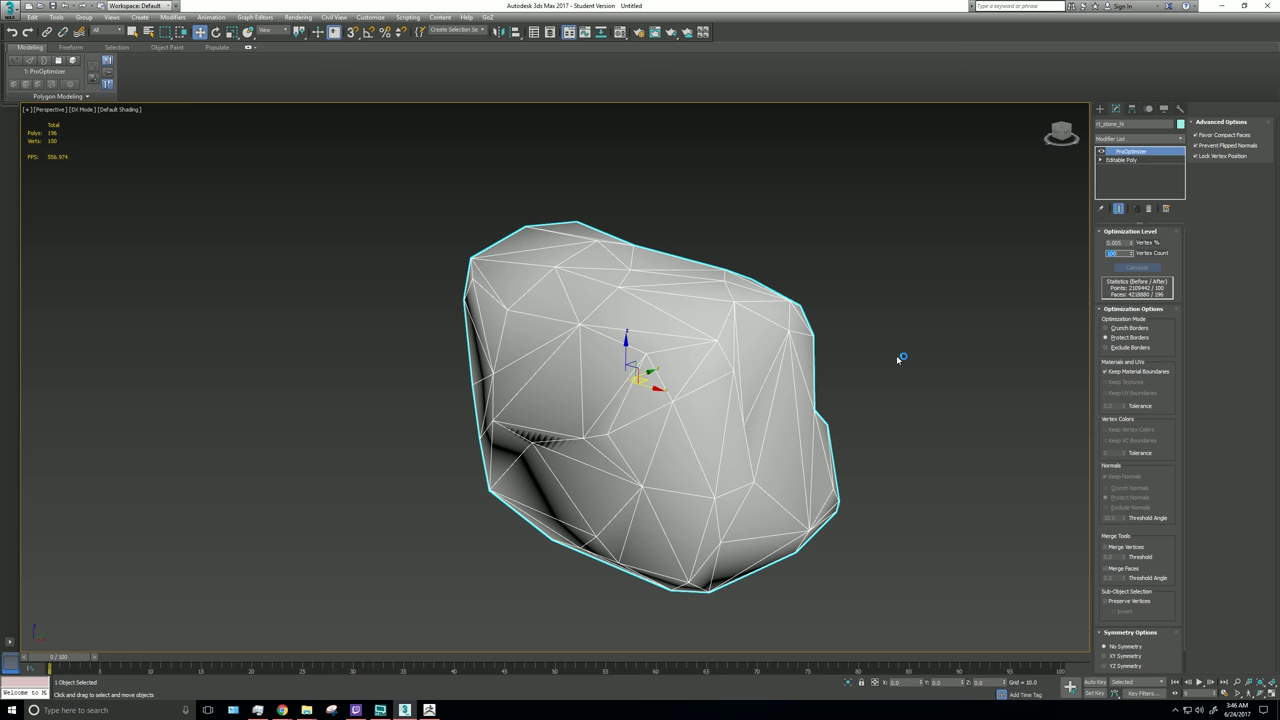
# Step: Try ProOptimizer vertex counts of 85 and 150 on the stone, and set the vertex count to 110
pyautogui.keyDown('alt'); pyautogui.moveTo(898, 357); pyautogui.dragTo(735, 324, button='middle'); pyautogui.keyUp('alt')
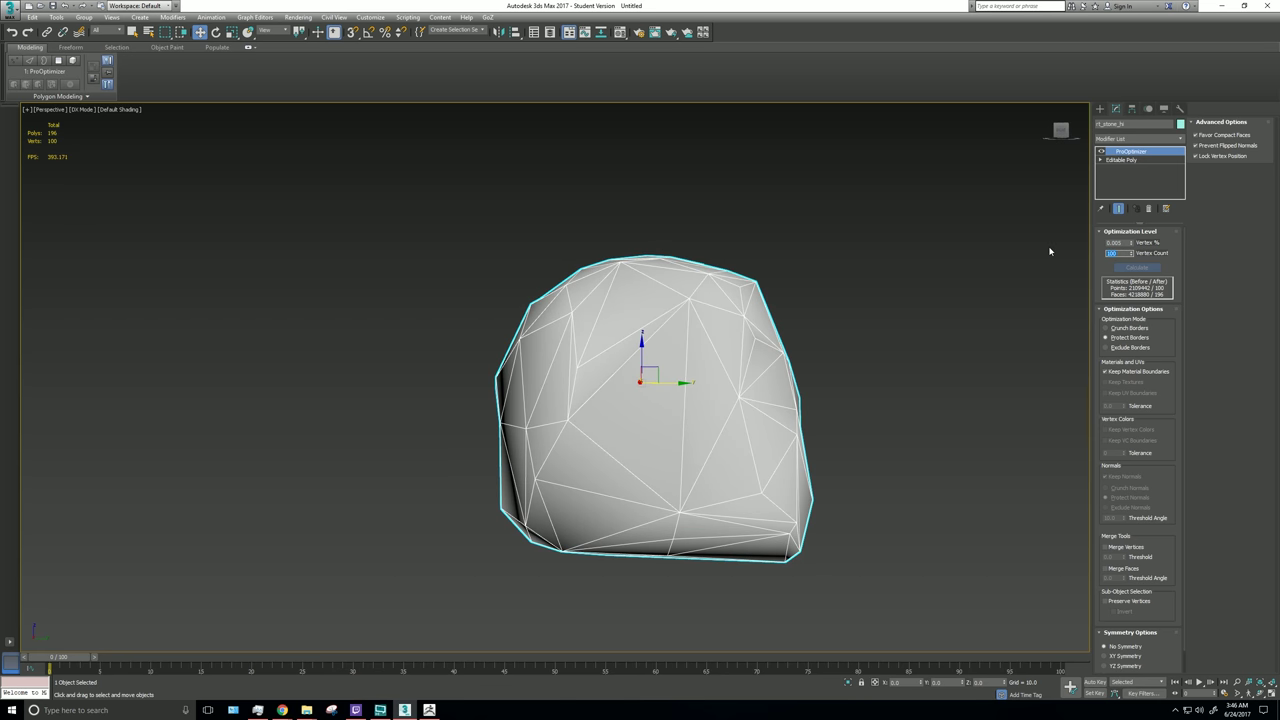
pyautogui.press('Return')
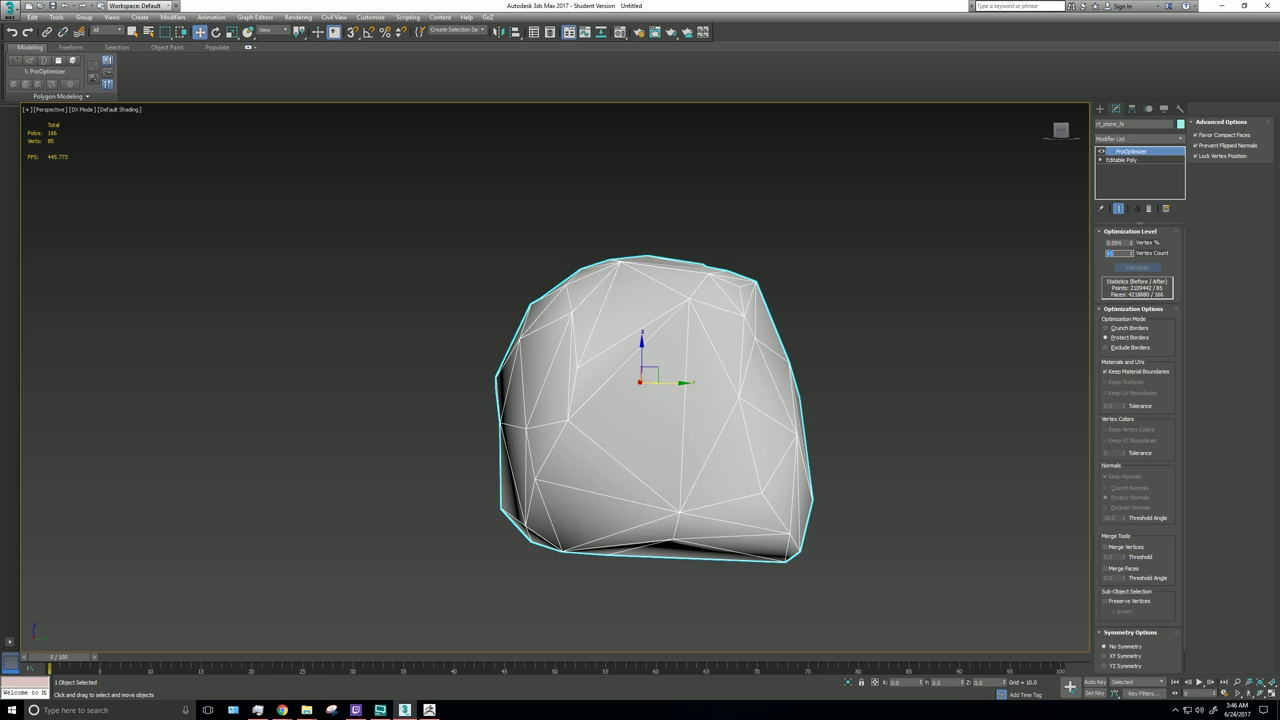
pyautogui.keyDown('alt'); pyautogui.moveTo(729, 349); pyautogui.dragTo(951, 289, button='middle'); pyautogui.keyUp('alt')
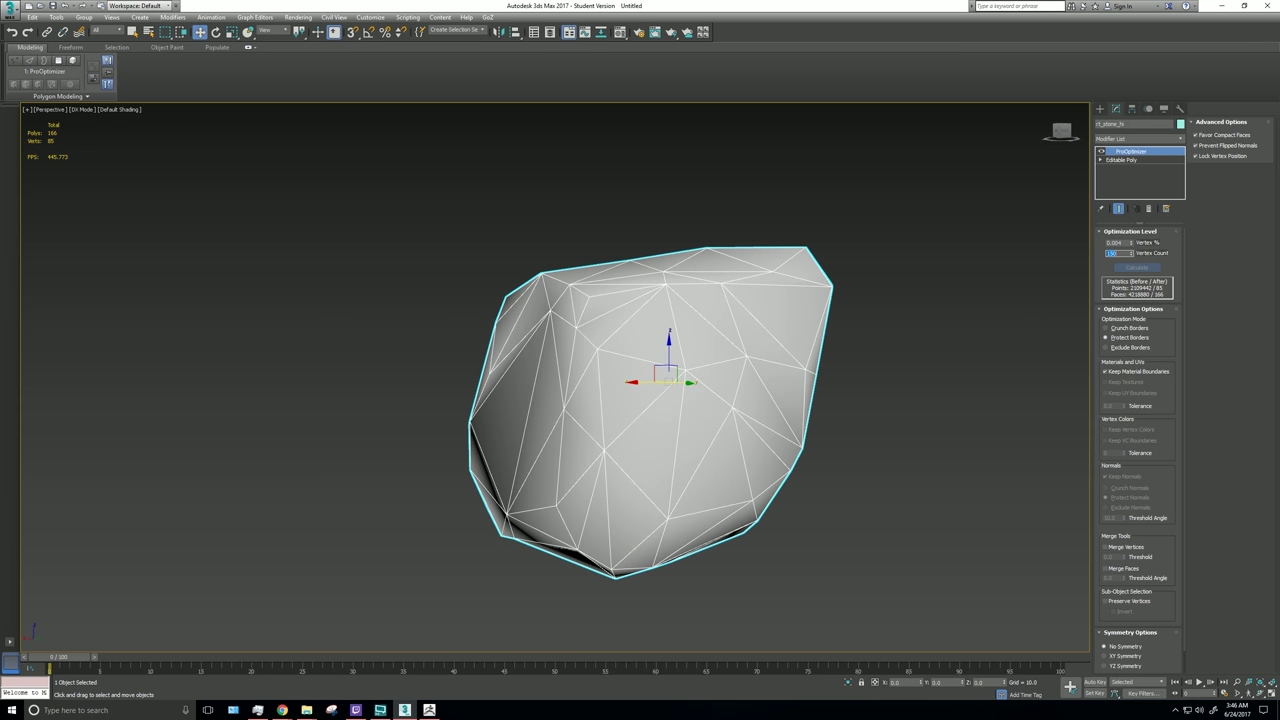
pyautogui.press('Return')
pyautogui.moveTo(668, 301)
pyautogui.keyDown('alt'); pyautogui.mouseDown(button='middle')
pyautogui.moveTo(748, 306)
pyautogui.moveTo(654, 291)
pyautogui.mouseUp(button='middle'); pyautogui.keyUp('alt')
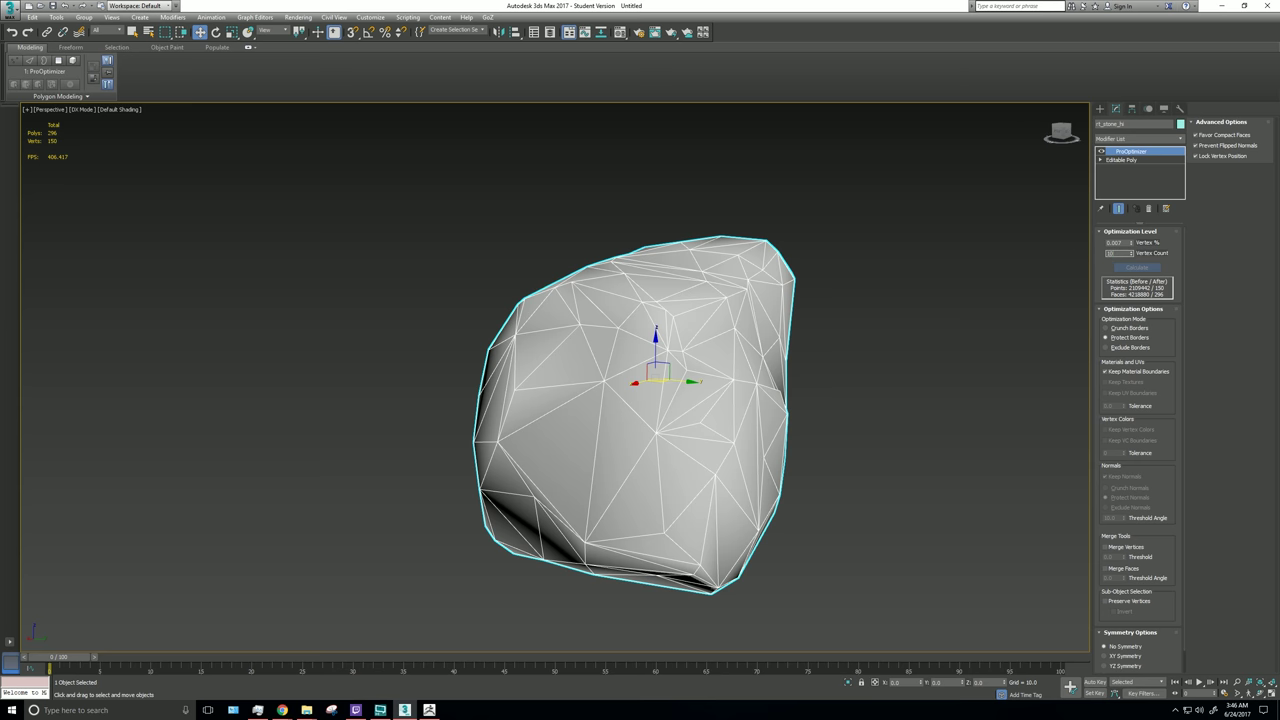
pyautogui.keyDown('alt'); pyautogui.moveTo(693, 369); pyautogui.dragTo(820, 364, button='middle'); pyautogui.keyUp('alt')
pyautogui.keyDown('alt'); pyautogui.moveTo(700, 330); pyautogui.dragTo(790, 360, button='middle'); pyautogui.keyUp('alt')
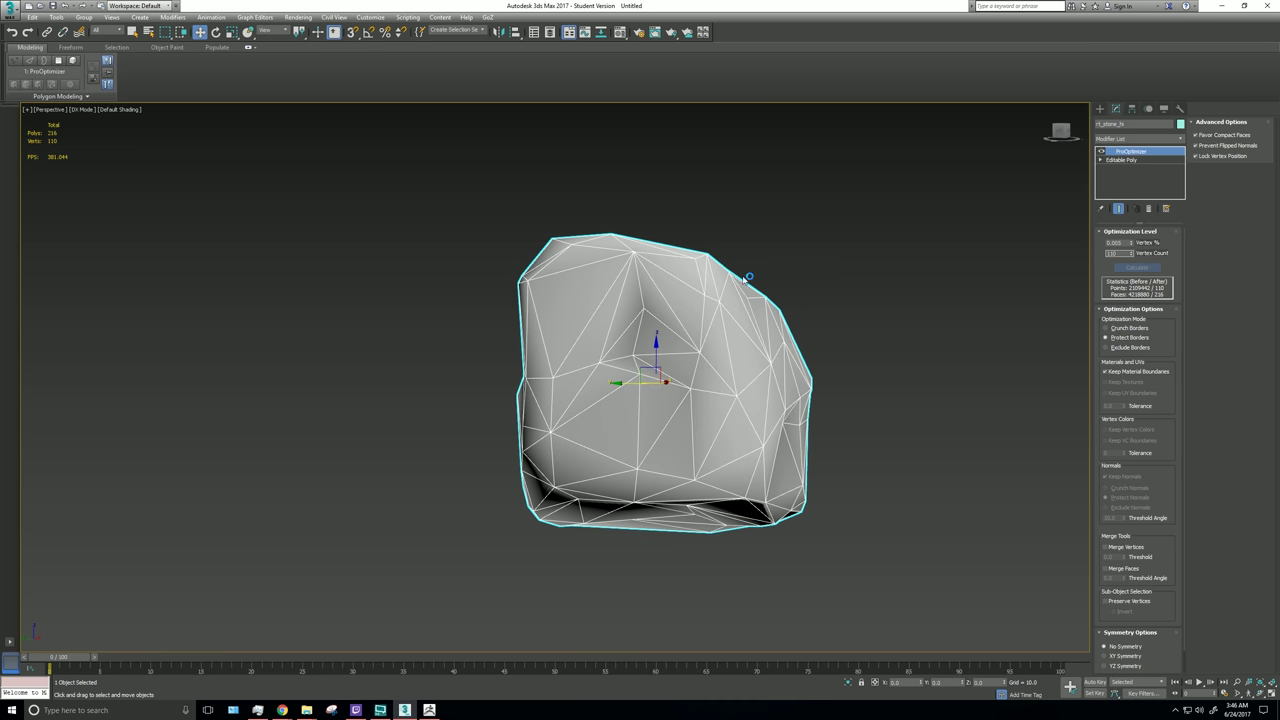
# Step: Convert the optimized stone to an Editable Mesh, and convert that mesh to an Editable Poly
pyautogui.moveTo(710, 327)
pyautogui.keyDown('alt'); pyautogui.mouseDown(button='middle')
pyautogui.moveTo(723, 323)
pyautogui.moveTo(705, 322)
pyautogui.mouseUp(button='middle'); pyautogui.keyUp('alt')
pyautogui.rightClick(705, 322)
pyautogui.moveTo(745, 426)
pyautogui.click(814, 427)
pyautogui.rightClick(822, 392)
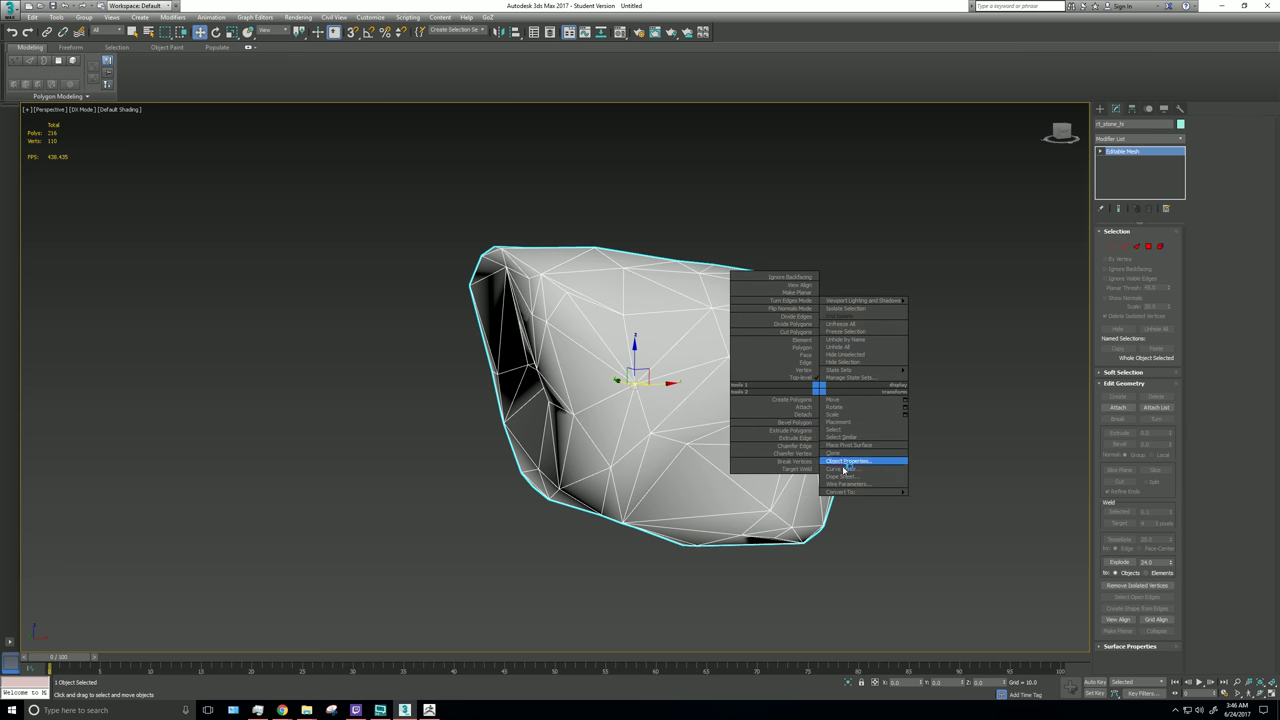
pyautogui.moveTo(850, 492)
pyautogui.click(924, 499)
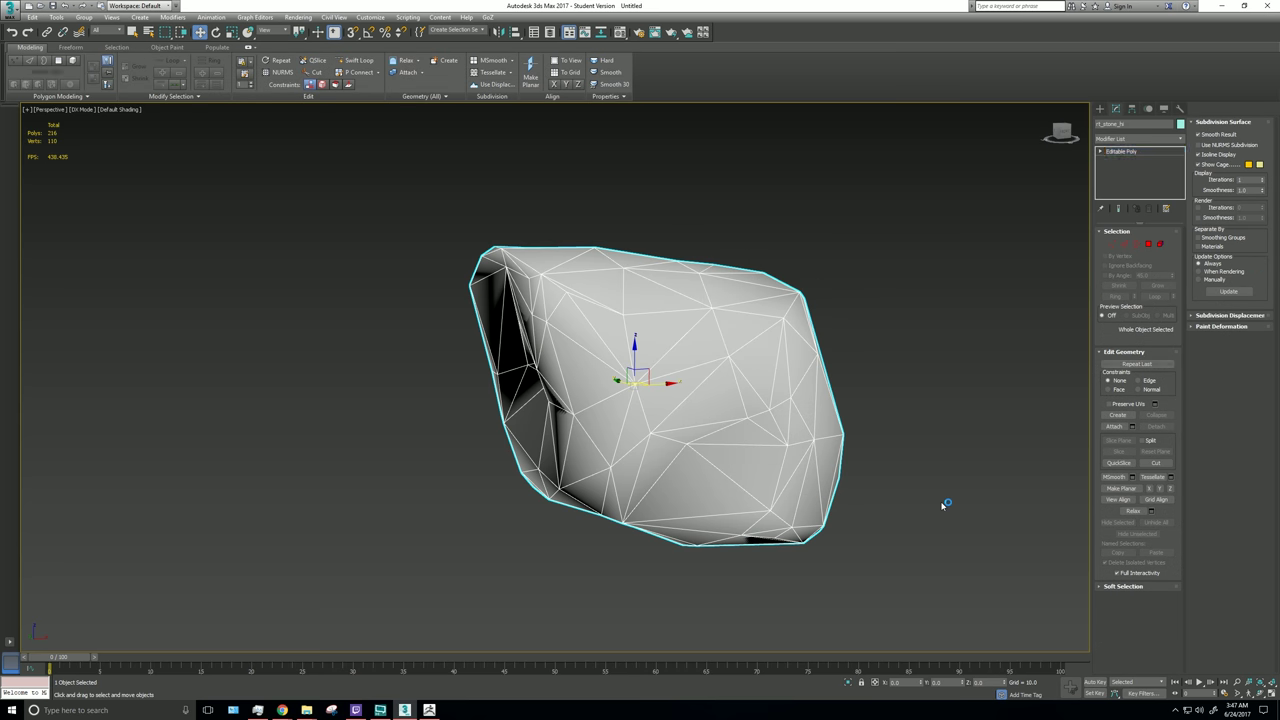
pyautogui.keyDown('alt'); pyautogui.moveTo(800, 350); pyautogui.dragTo(687, 301, button='middle'); pyautogui.keyUp('alt')
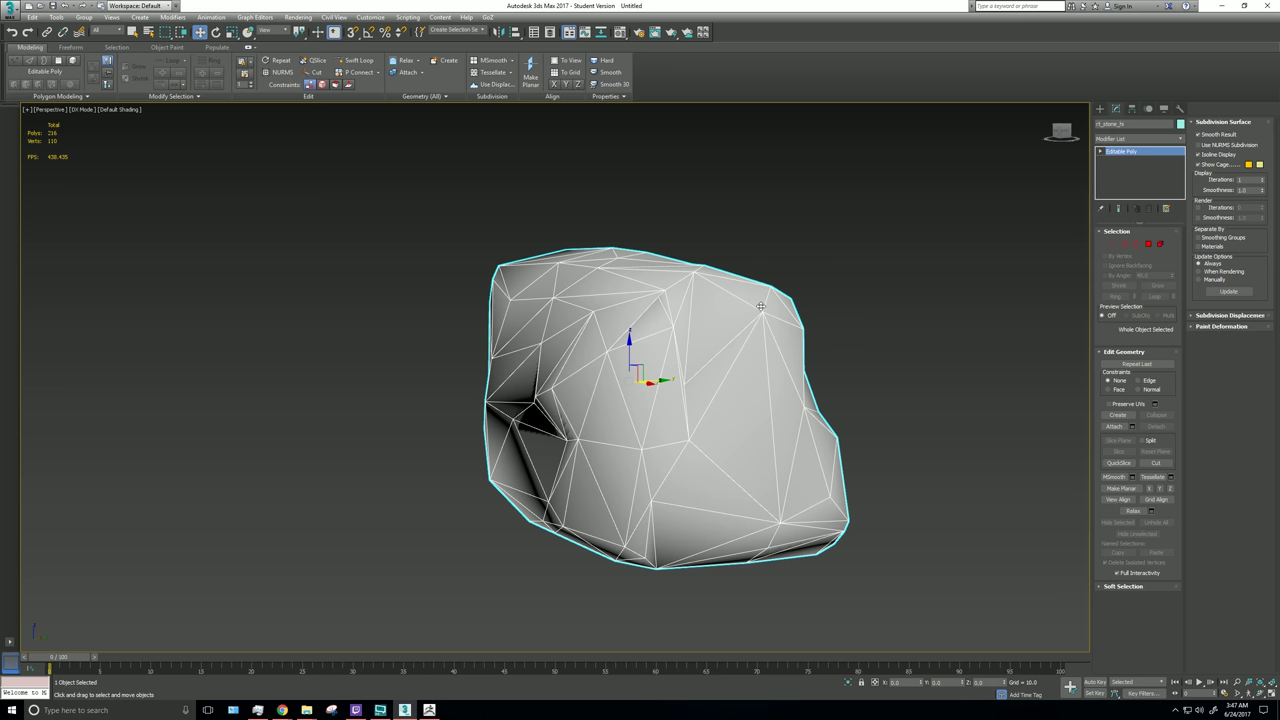
pyautogui.click(1140, 138)
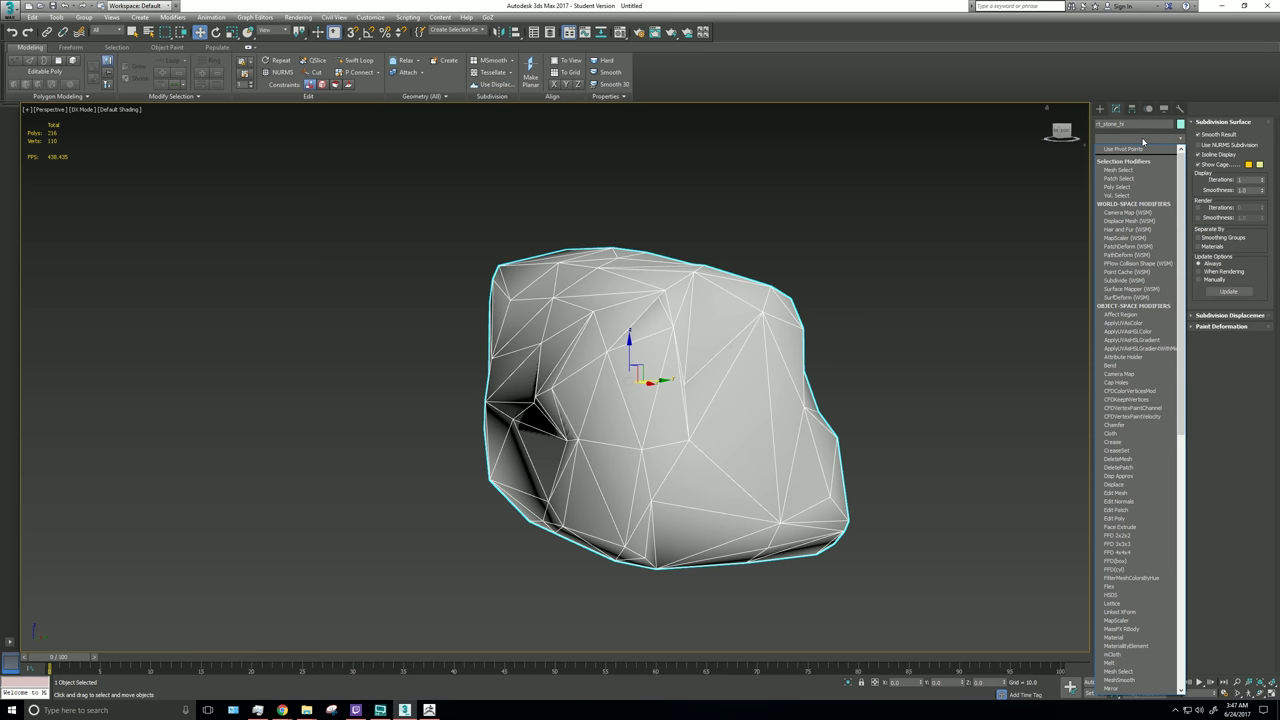
pyautogui.press('u')
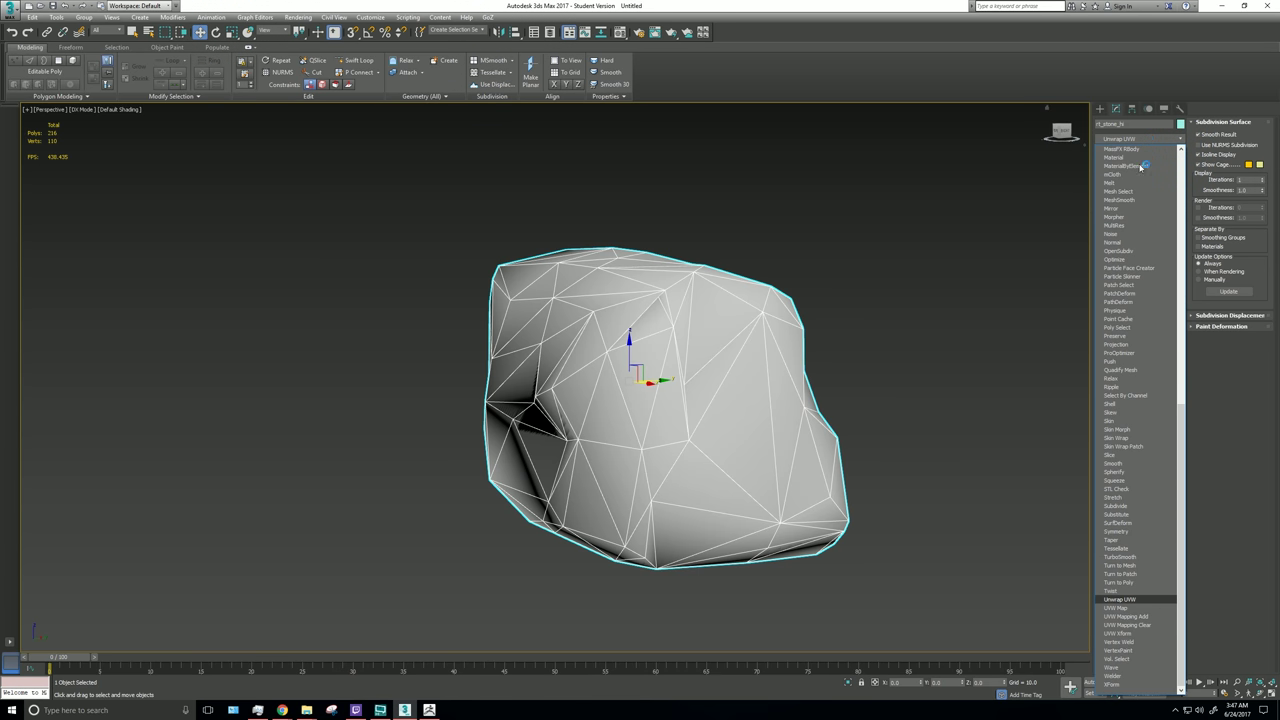
pyautogui.click(1114, 608)
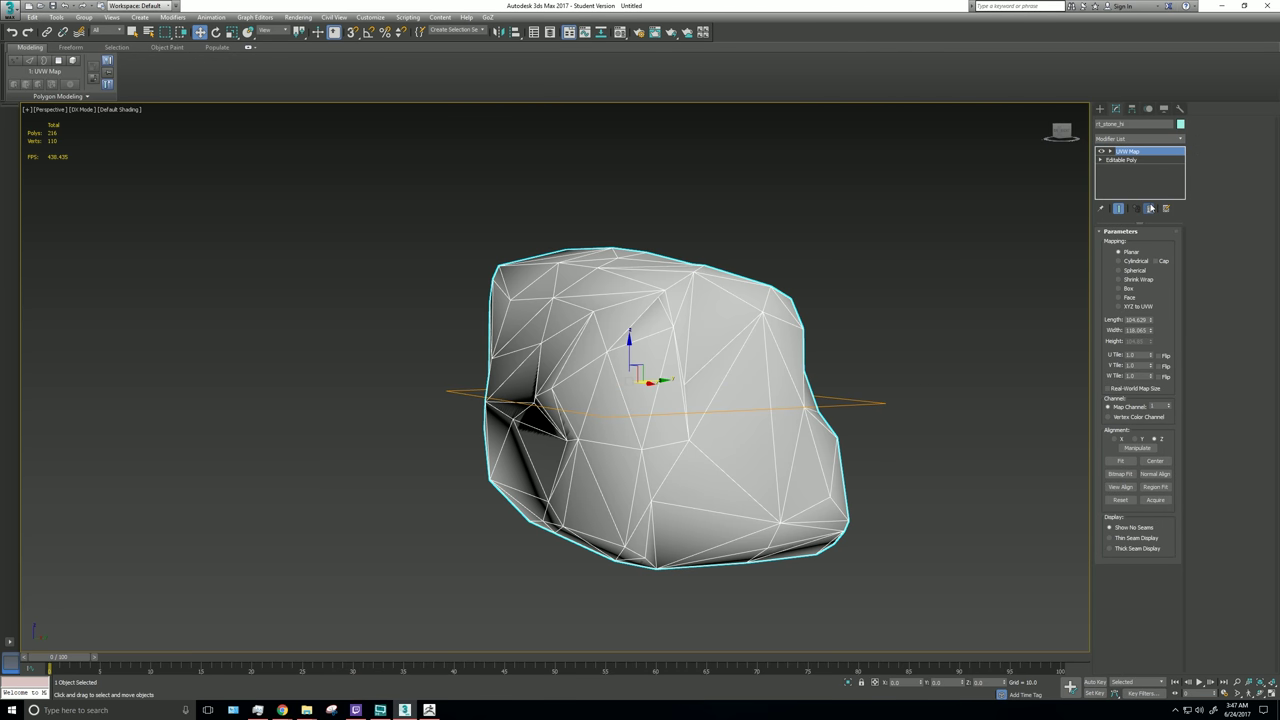
pyautogui.click(1148, 208)
# Step: Add an Unwrap UVW modifier to the low-poly stone and open its UV editor
pyautogui.click(1138, 138)
pyautogui.press('u')
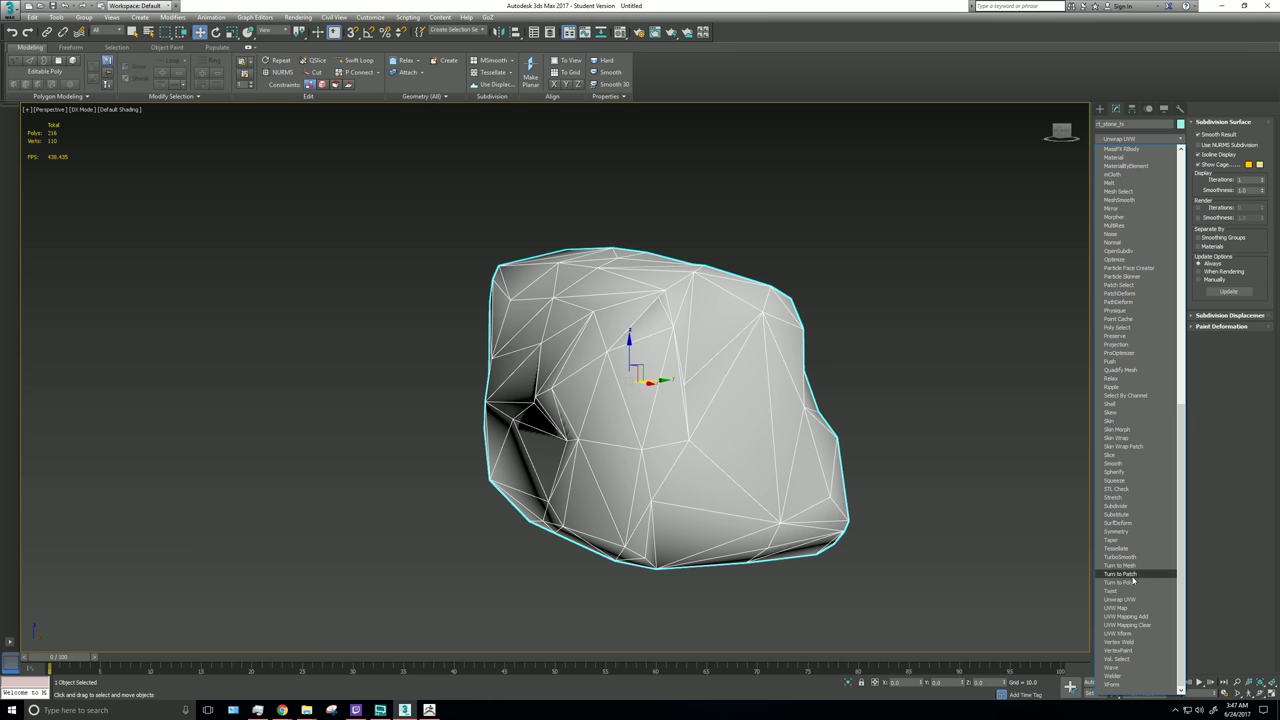
pyautogui.click(1131, 601)
pyautogui.keyDown('alt'); pyautogui.moveTo(765, 474); pyautogui.dragTo(638, 478, button='middle'); pyautogui.keyUp('alt')
pyautogui.keyDown('alt'); pyautogui.moveTo(702, 378); pyautogui.dragTo(680, 380, button='middle'); pyautogui.keyUp('alt')
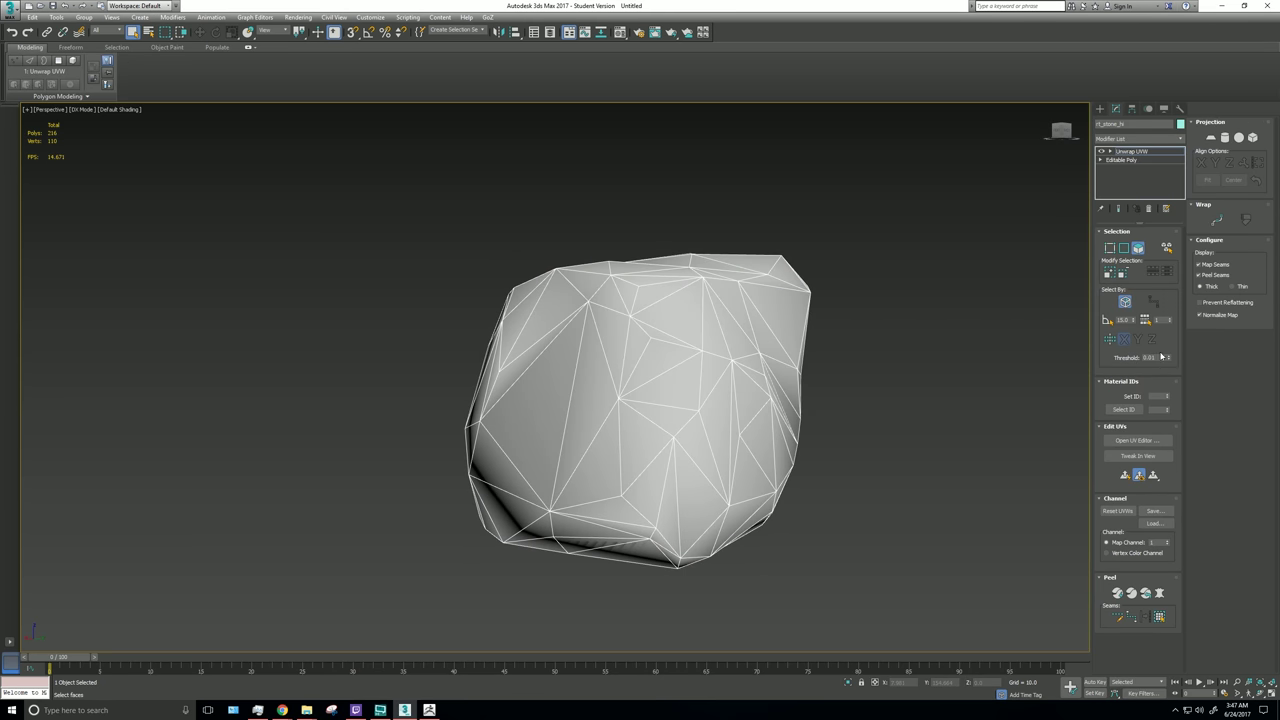
pyautogui.click(1137, 440)
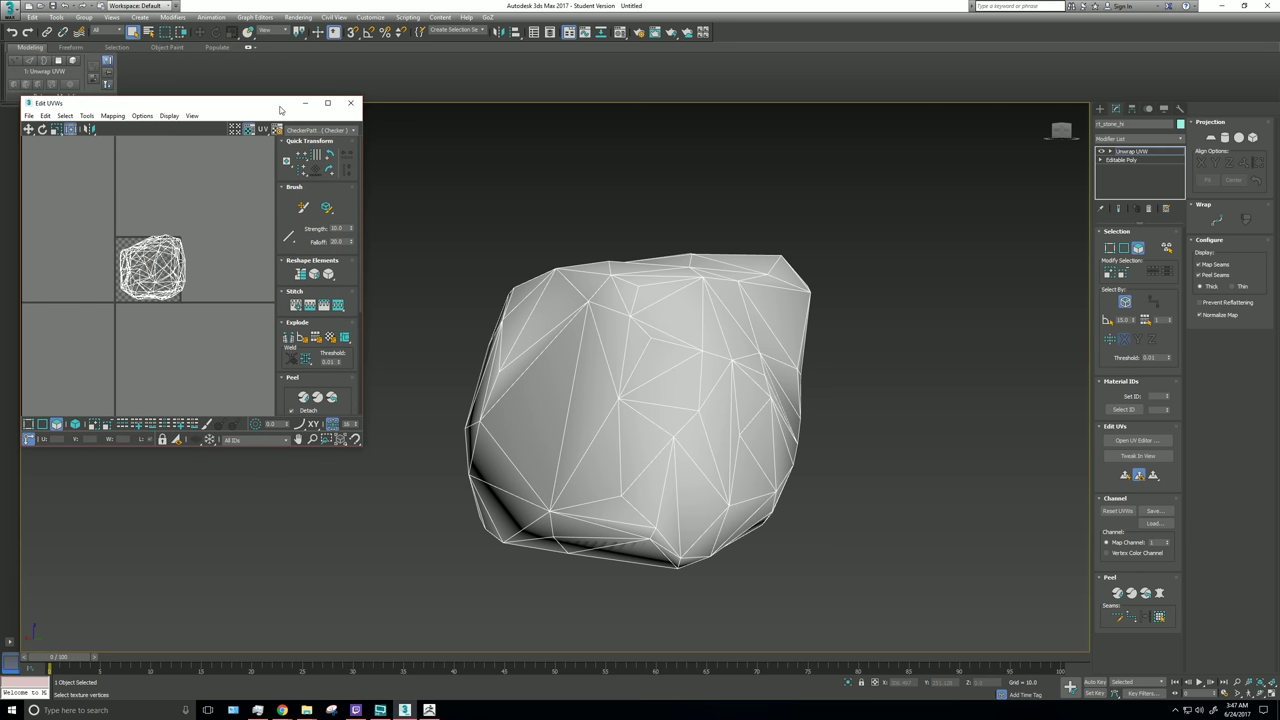
# Step: Mark a continuous point-to-point peel seam around the stone that divides it into two halves
pyautogui.click(833, 347)
pyautogui.keyDown('alt'); pyautogui.moveTo(833, 347); pyautogui.dragTo(800, 370, button='middle'); pyautogui.keyUp('alt')
pyautogui.click(876, 361)
pyautogui.click(806, 432)
pyautogui.keyDown('alt'); pyautogui.moveTo(770, 481); pyautogui.dragTo(574, 314, button='middle'); pyautogui.keyUp('alt')
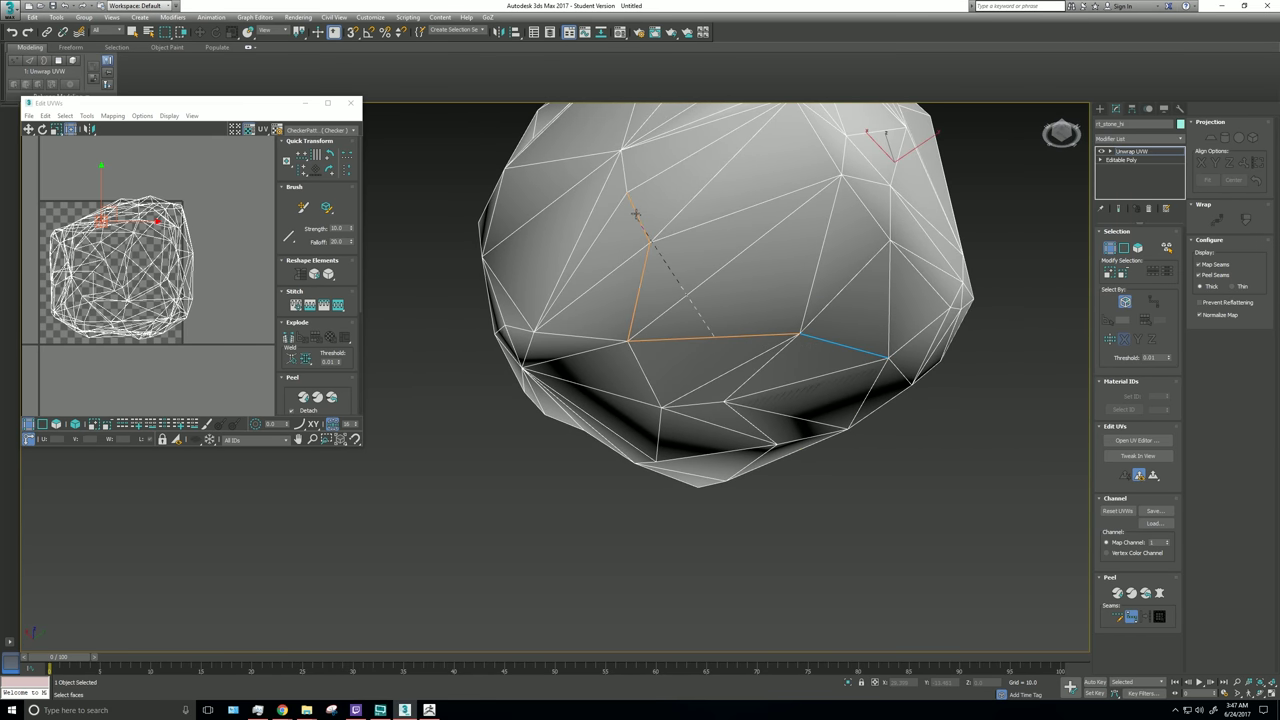
pyautogui.click(645, 211)
pyautogui.keyDown('alt'); pyautogui.moveTo(650, 210); pyautogui.dragTo(680, 314, button='middle'); pyautogui.keyUp('alt')
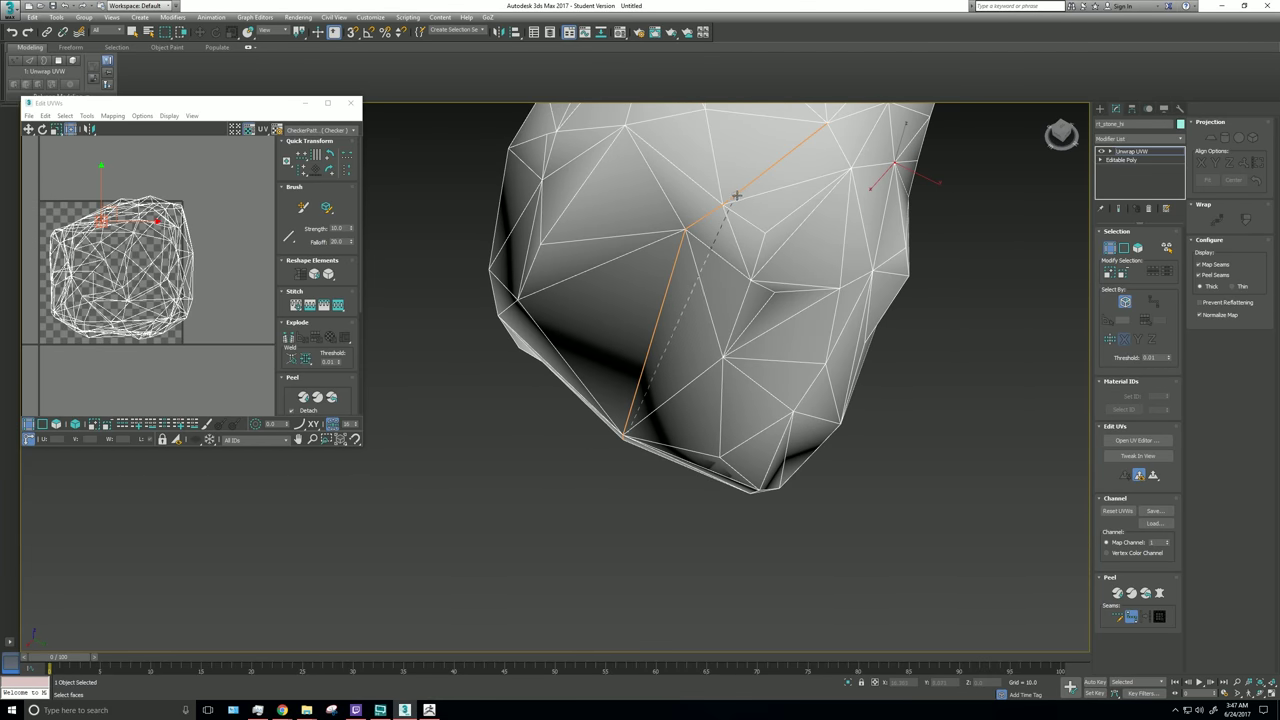
pyautogui.click(829, 170)
pyautogui.keyDown('alt'); pyautogui.moveTo(829, 171); pyautogui.dragTo(675, 465, button='middle'); pyautogui.keyUp('alt')
pyautogui.click(682, 410)
pyautogui.keyDown('alt'); pyautogui.moveTo(682, 410); pyautogui.dragTo(686, 400, button='middle'); pyautogui.keyUp('alt')
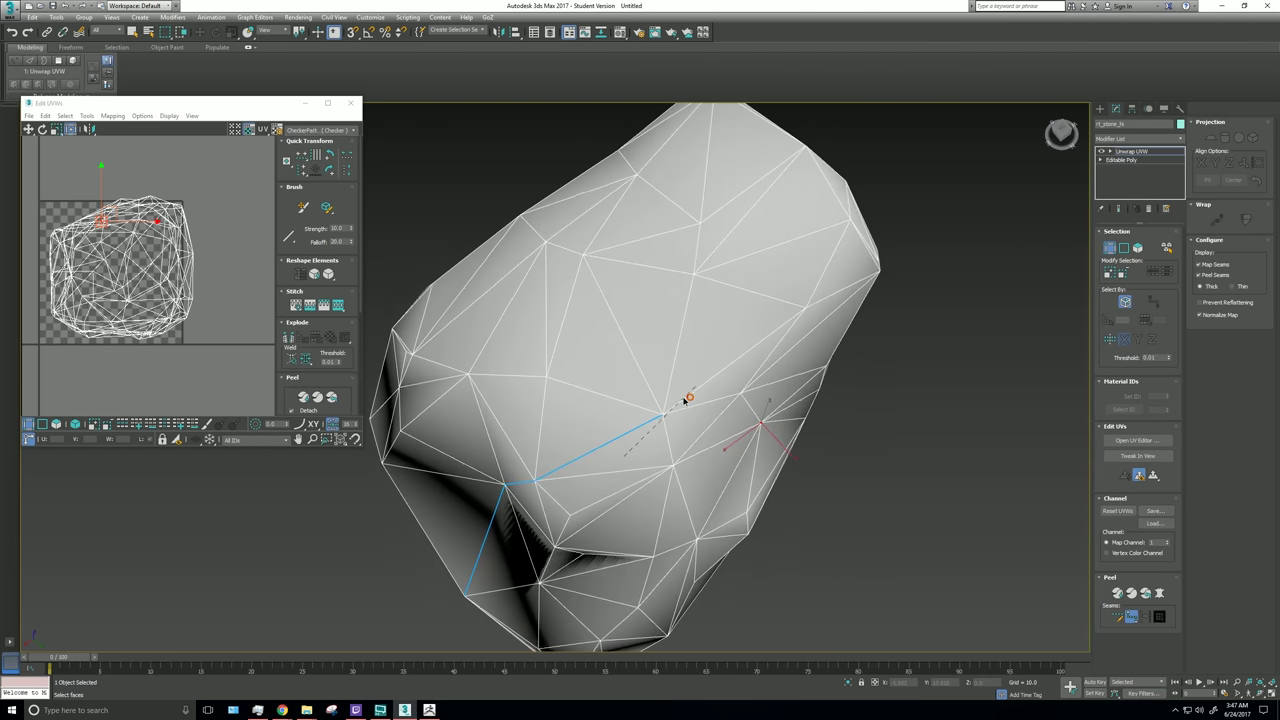
pyautogui.click(689, 289)
pyautogui.keyDown('alt'); pyautogui.moveTo(689, 289); pyautogui.dragTo(600, 270, button='middle'); pyautogui.keyUp('alt')
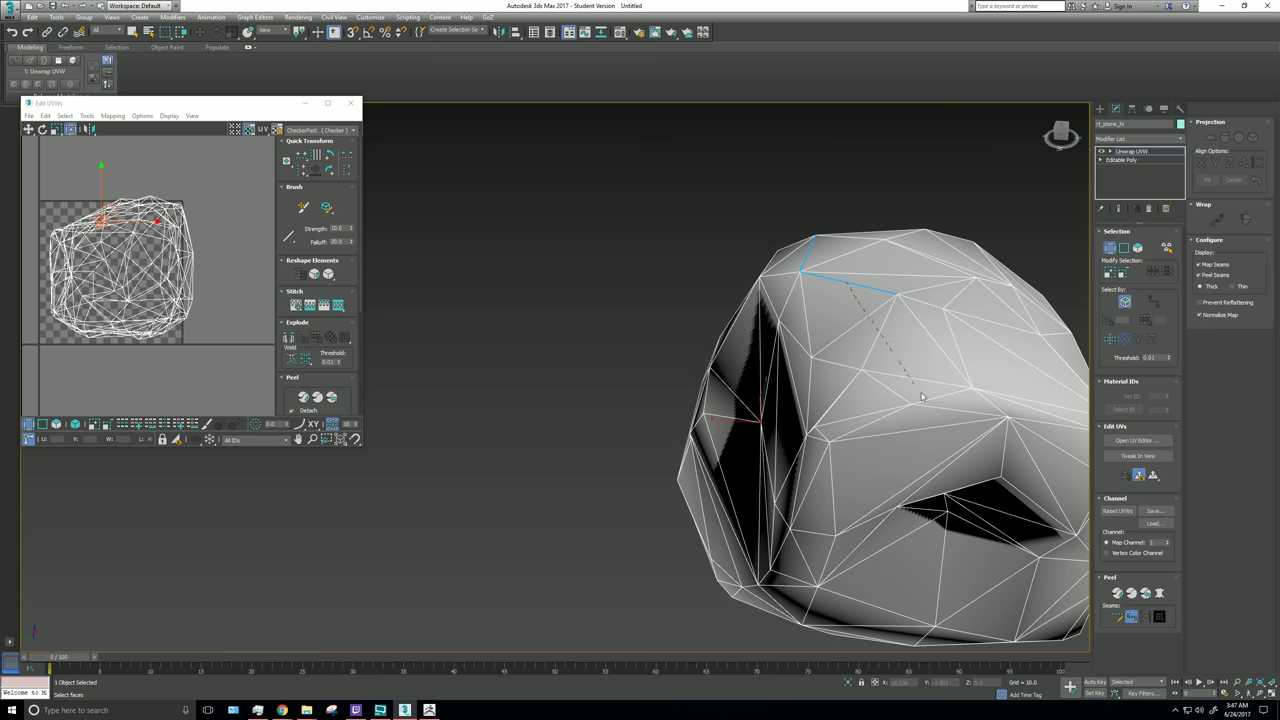
pyautogui.click(934, 477)
pyautogui.keyDown('alt'); pyautogui.moveTo(934, 477); pyautogui.dragTo(928, 405, button='middle'); pyautogui.keyUp('alt')
pyautogui.click(974, 455)
pyautogui.moveTo(974, 455); pyautogui.dragTo(960, 322, button='middle')
pyautogui.click(883, 446)
pyautogui.rightClick(878, 440)
pyautogui.scroll(-5, 851, 343)
# Step: Select all of the stone's UV polygons and unfold them into separate shells with Quick Peel
pyautogui.click(57, 424)
pyautogui.moveTo(36, 177); pyautogui.dragTo(278, 346)
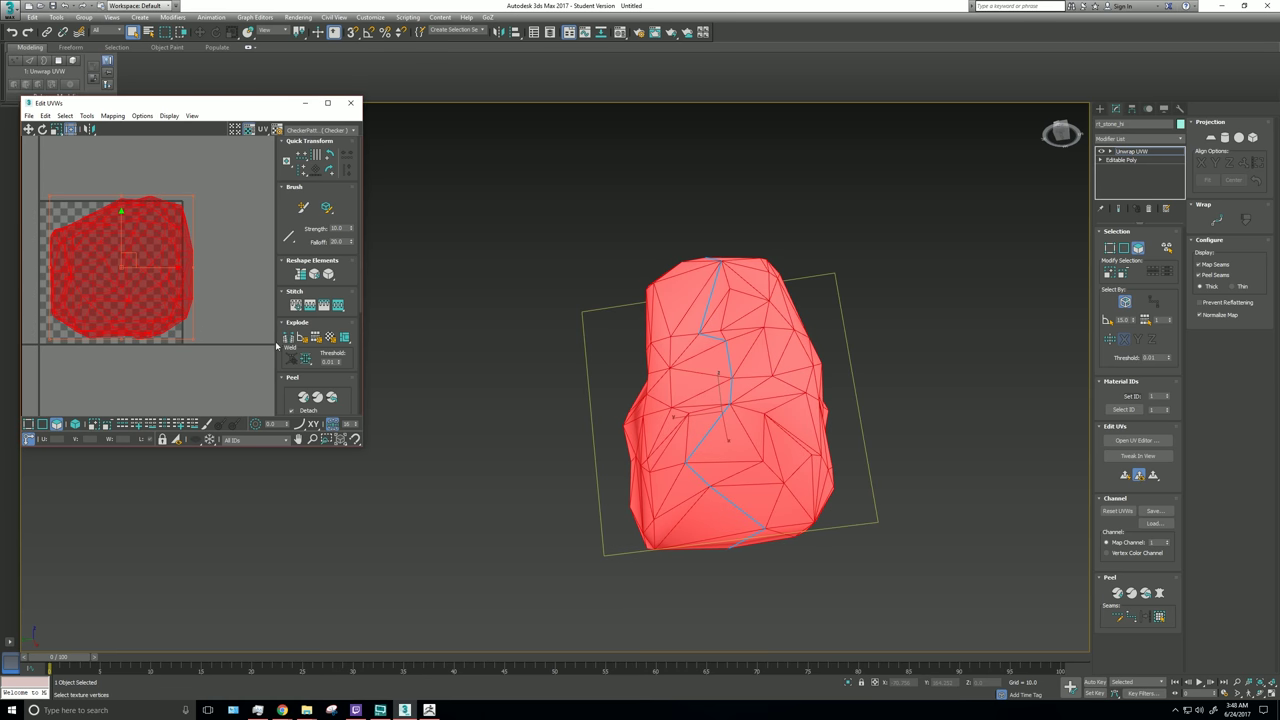
pyautogui.click(303, 397)
pyautogui.click(272, 150)
# Step: Maximize the UV editor and check the peeled shells for inverted and overlapped polygons
pyautogui.click(327, 103)
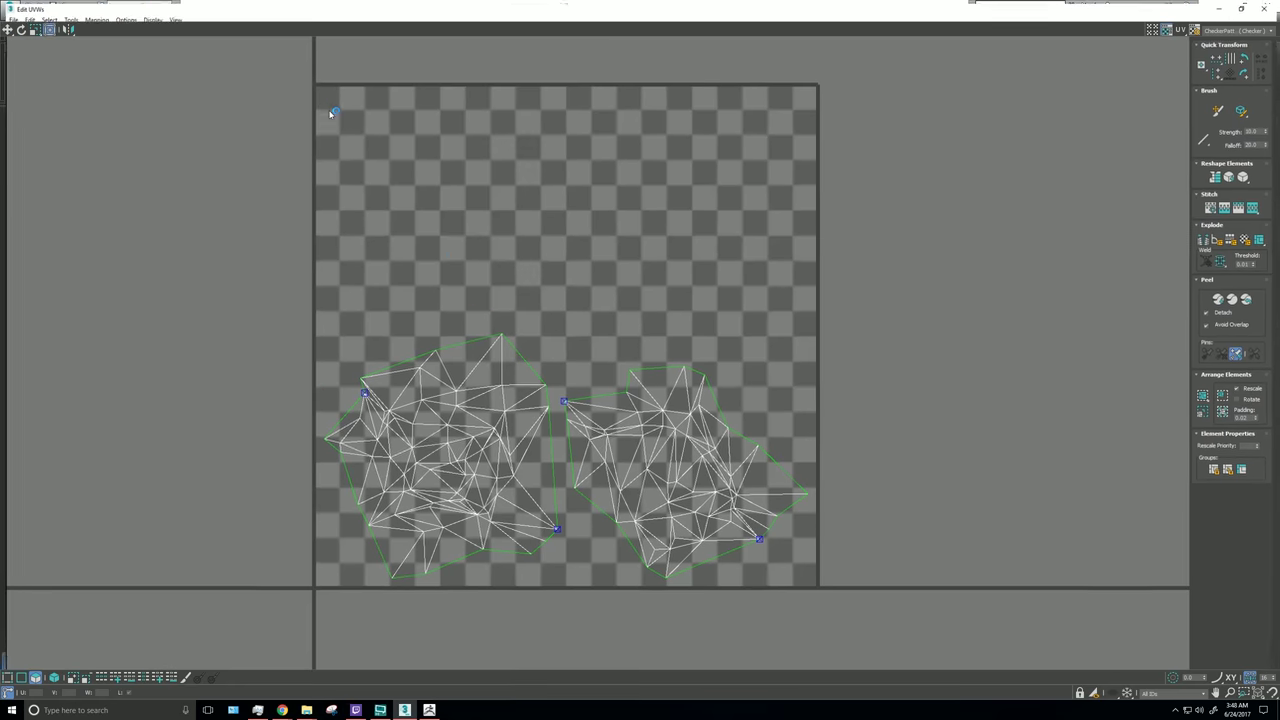
pyautogui.moveTo(857, 600); pyautogui.dragTo(190, 247)
pyautogui.scroll(5, 358, 393)
pyautogui.scroll(-8, 358, 393)
pyautogui.click(281, 198)
pyautogui.click(44, 16)
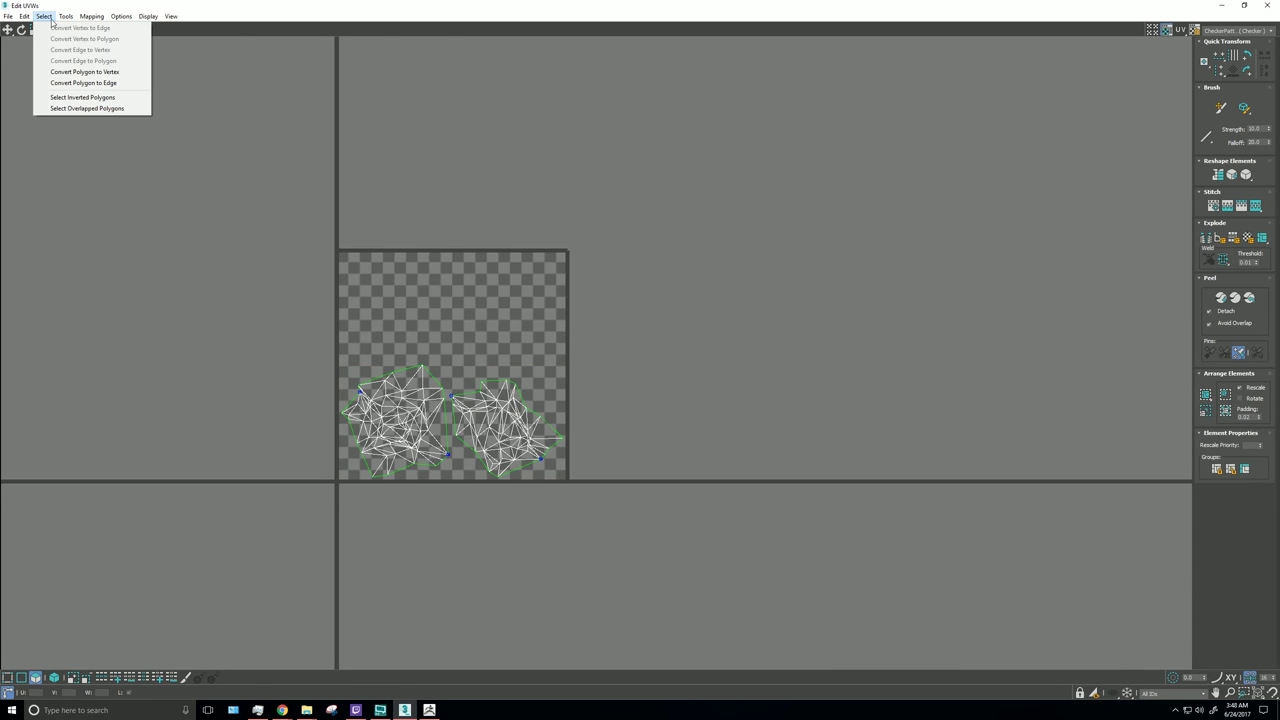
pyautogui.click(69, 98)
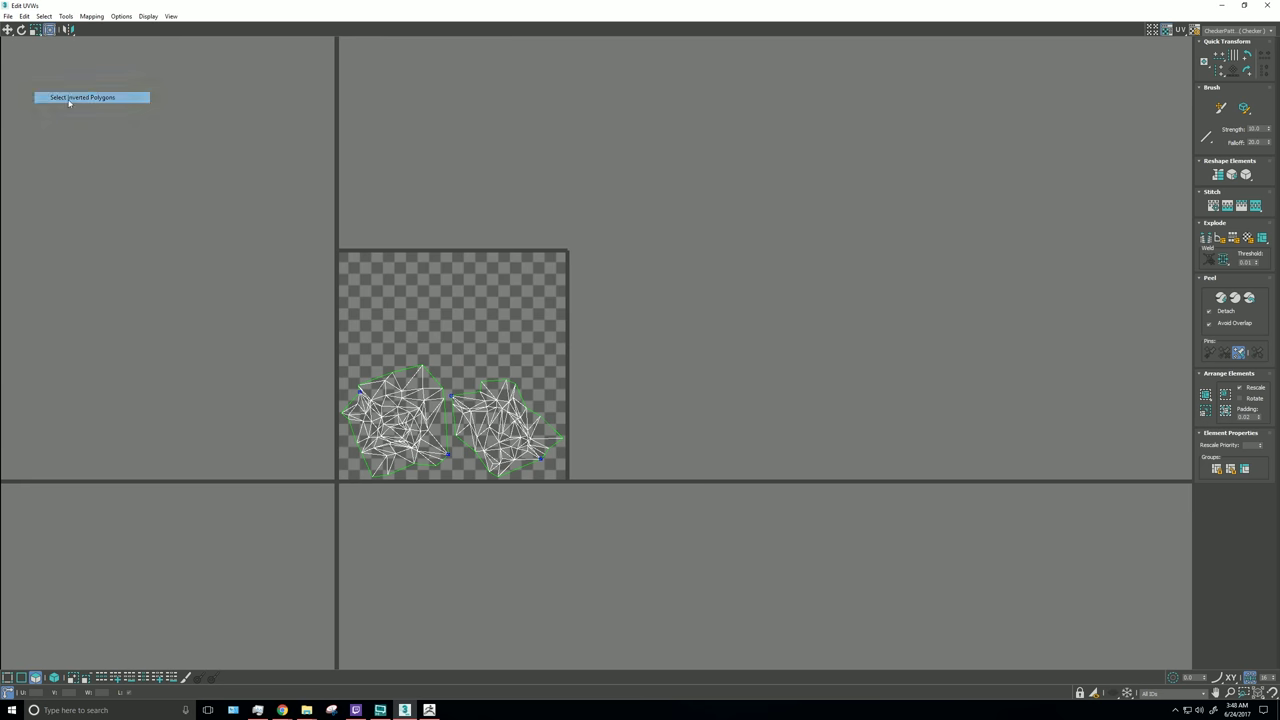
pyautogui.click(44, 16)
pyautogui.click(100, 108)
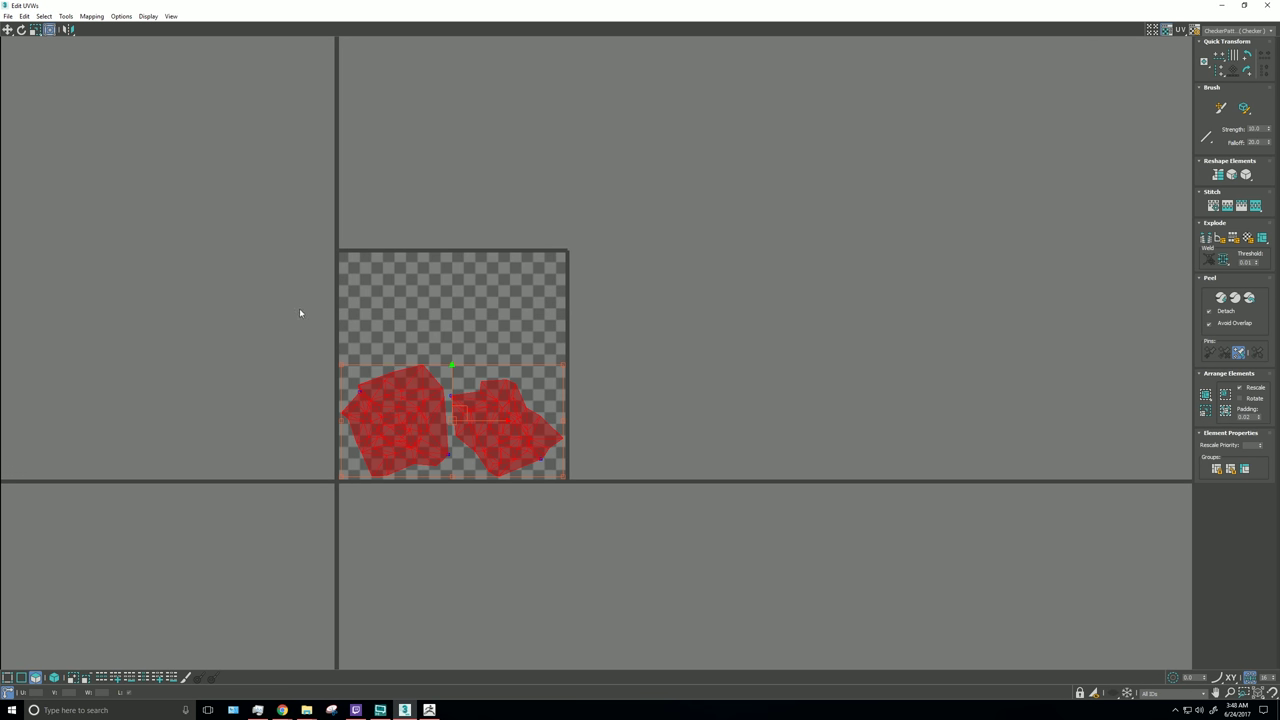
# Step: Pack both UV shells into the UV square with Rescale on and 0.02 padding, and inspect their fit at the borders
pyautogui.scroll(2, 413, 394)
pyautogui.click(1206, 395)
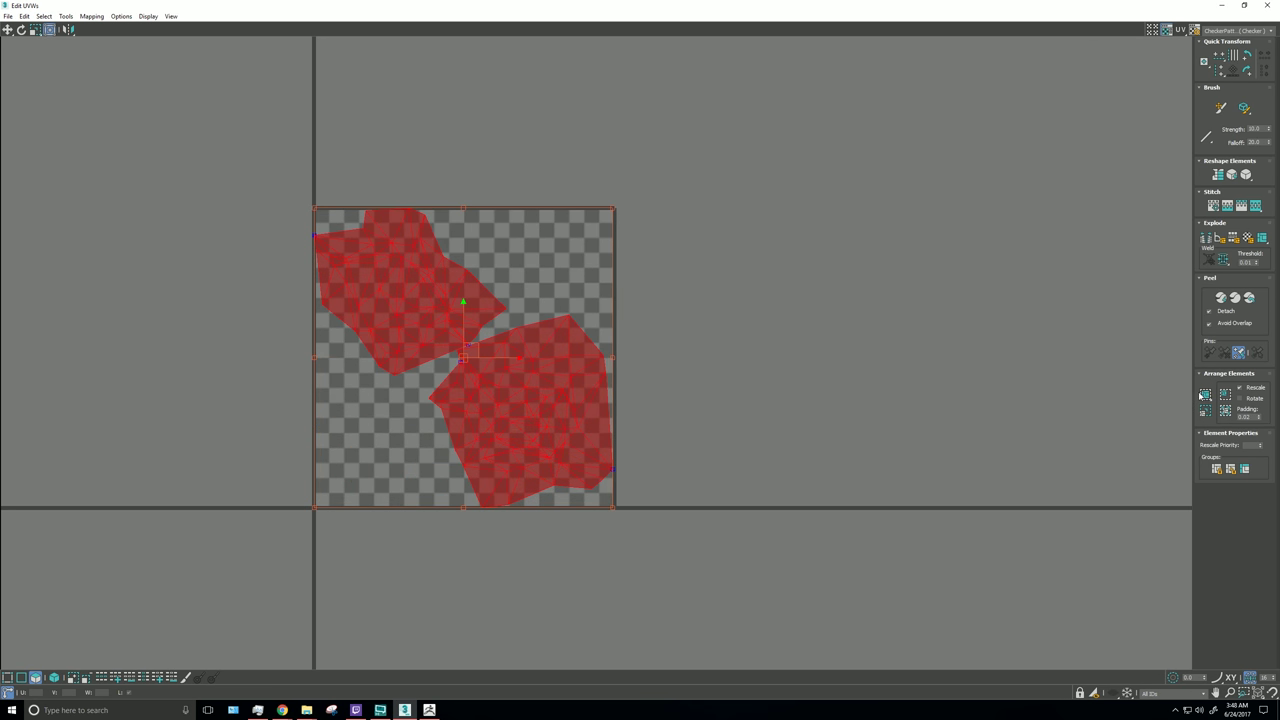
pyautogui.click(651, 347)
pyautogui.scroll(6, 430, 341)
pyautogui.scroll(-7, 441, 336)
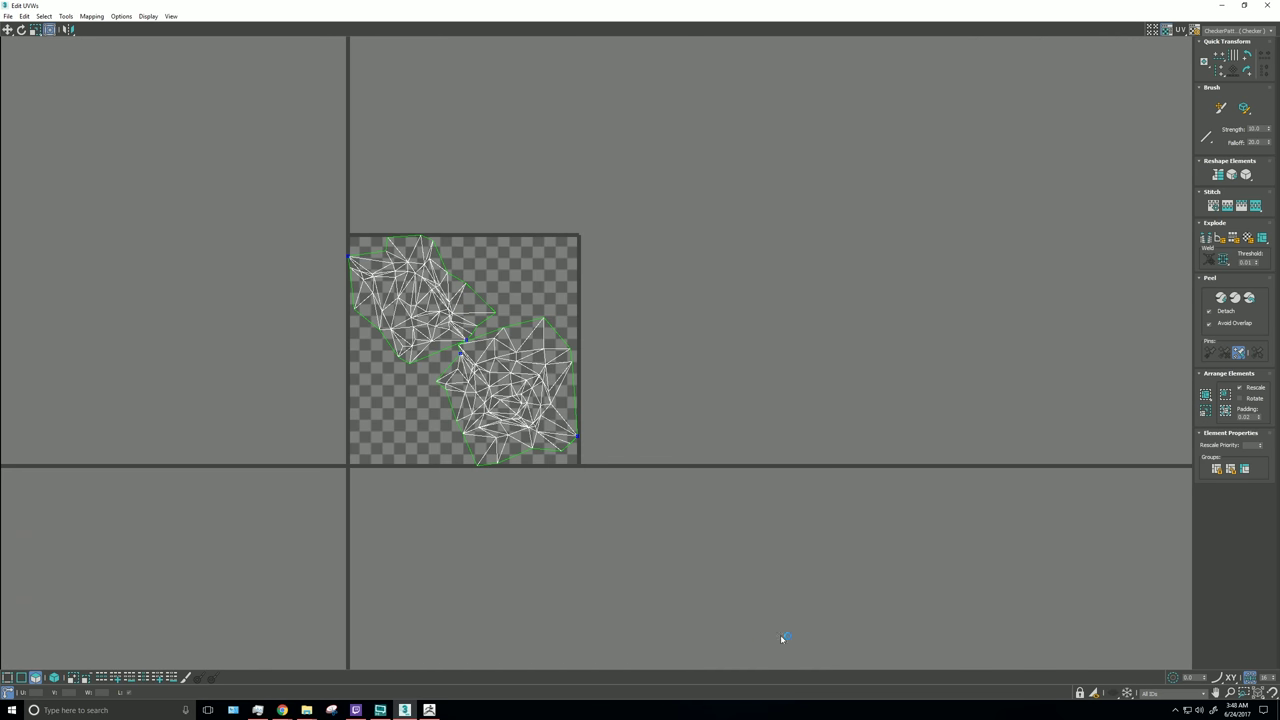
pyautogui.scroll(10, 350, 262)
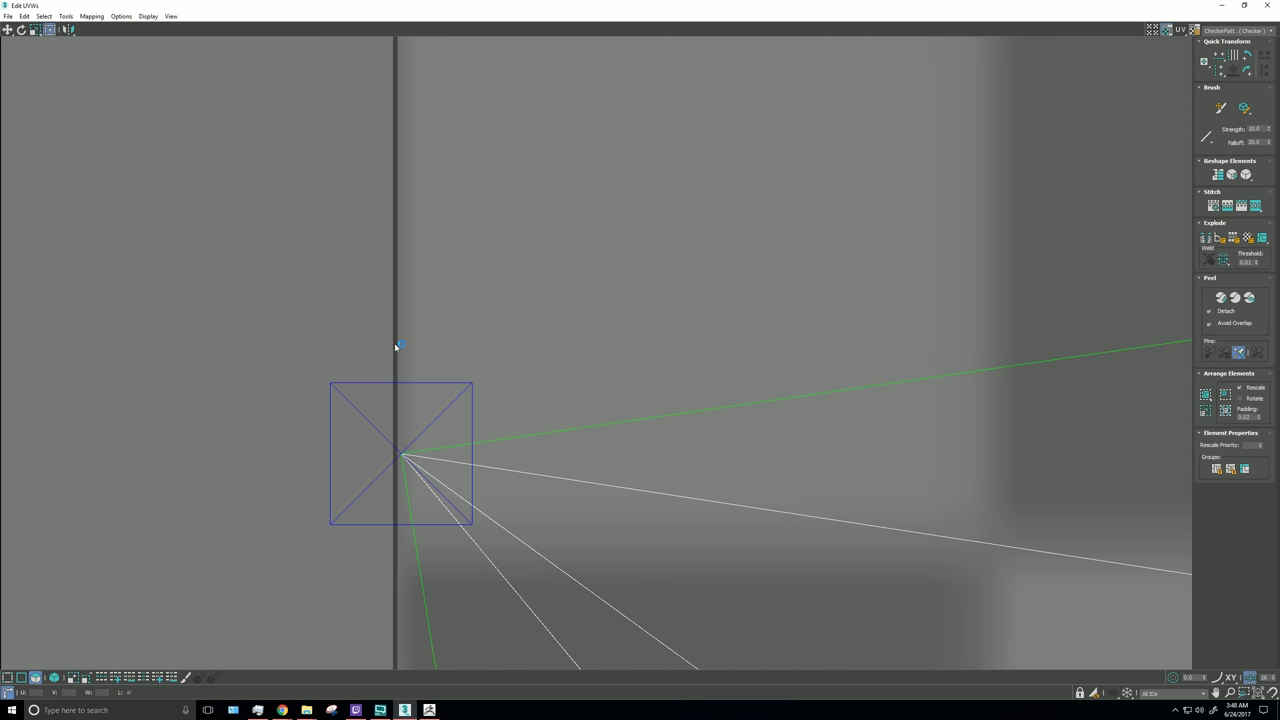
pyautogui.scroll(-10, 643, 357)
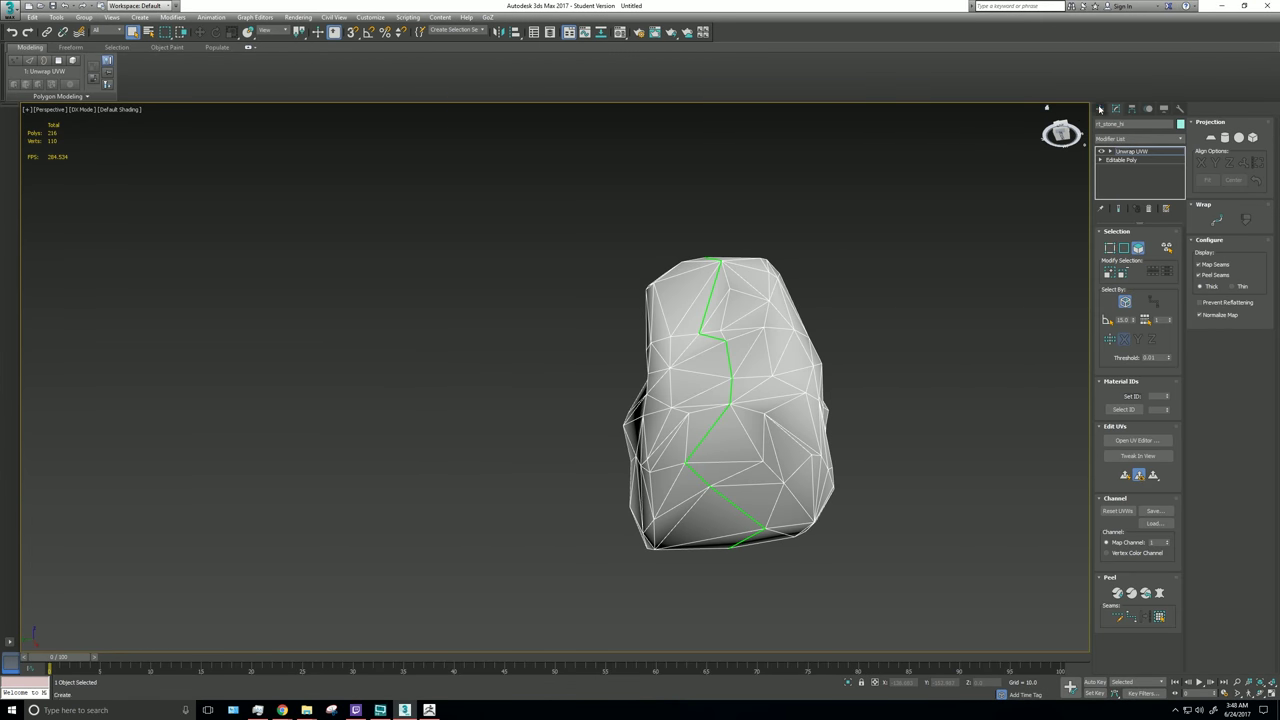
# Step: Leave UV editing and select the unwrapped low-poly stone as an object
pyautogui.click(1100, 108)
pyautogui.click(843, 329)
pyautogui.click(763, 346)
pyautogui.moveTo(942, 406); pyautogui.dragTo(520, 272, button='middle')
# Step: Export the low-poly stone as an OBJ named rt_stone_lo in the "rt_stone for youtube" folder
pyautogui.click(10, 10)
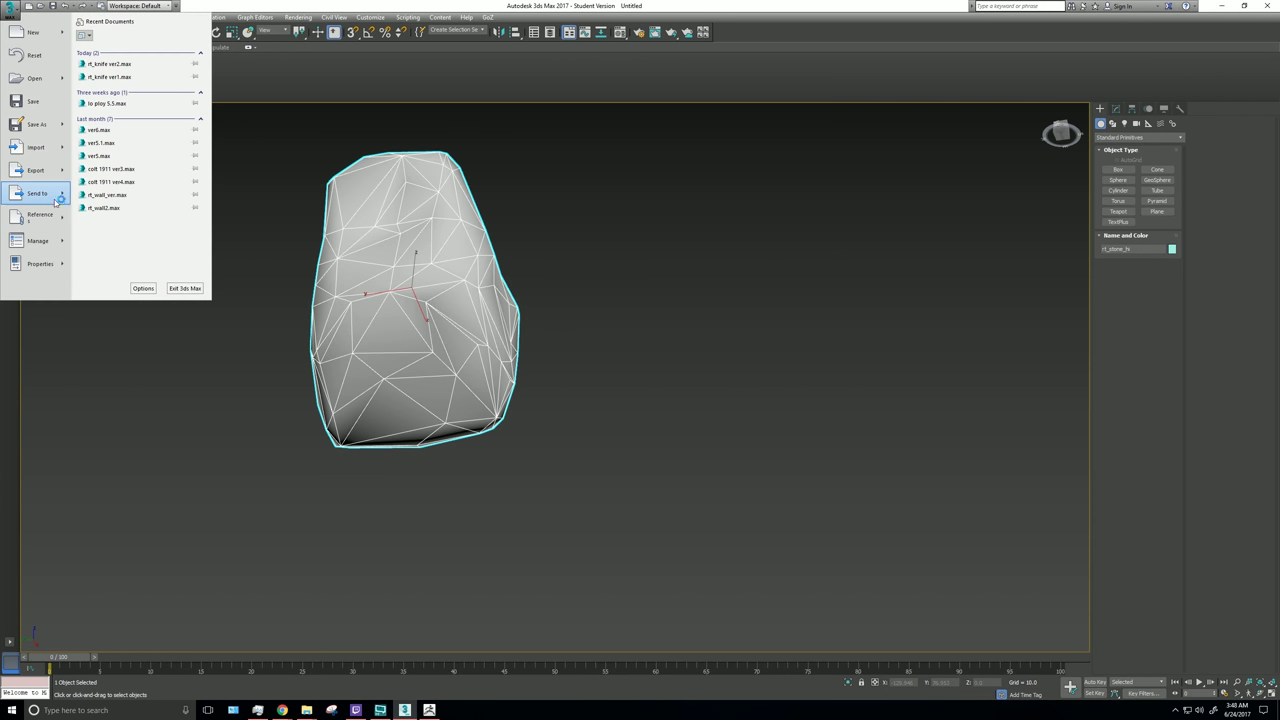
pyautogui.moveTo(40, 172)
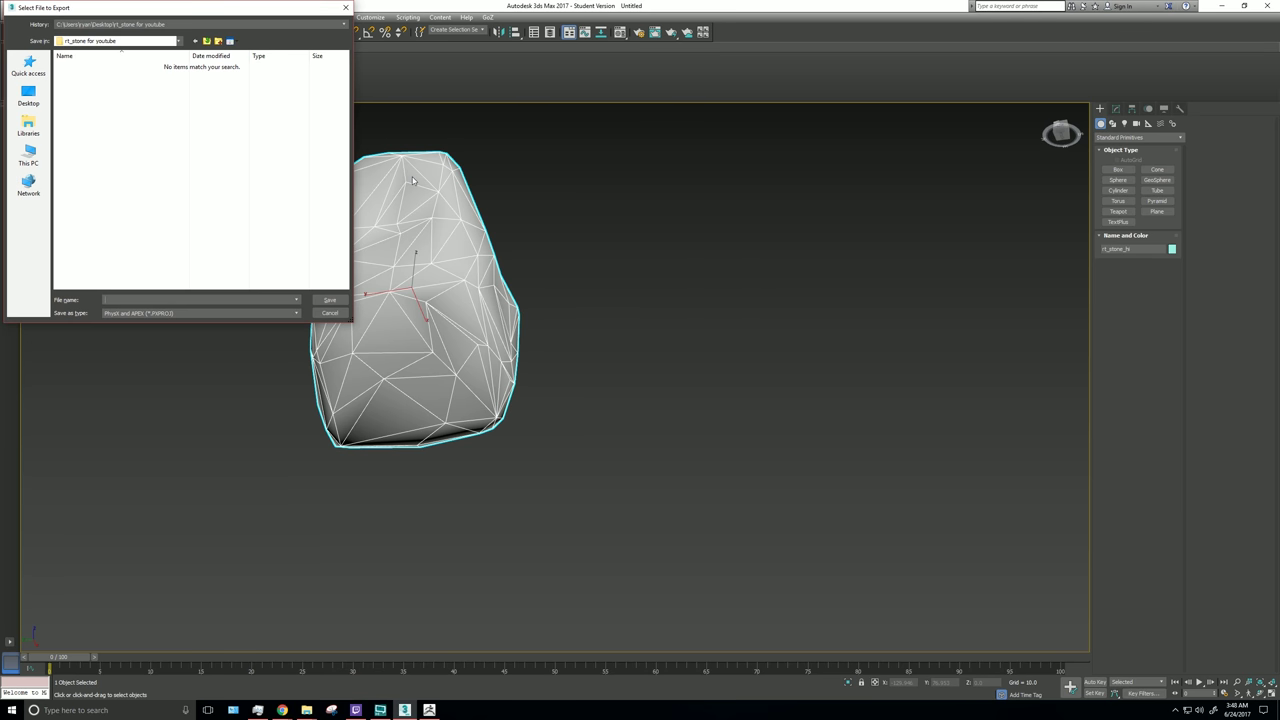
pyautogui.click(128, 314)
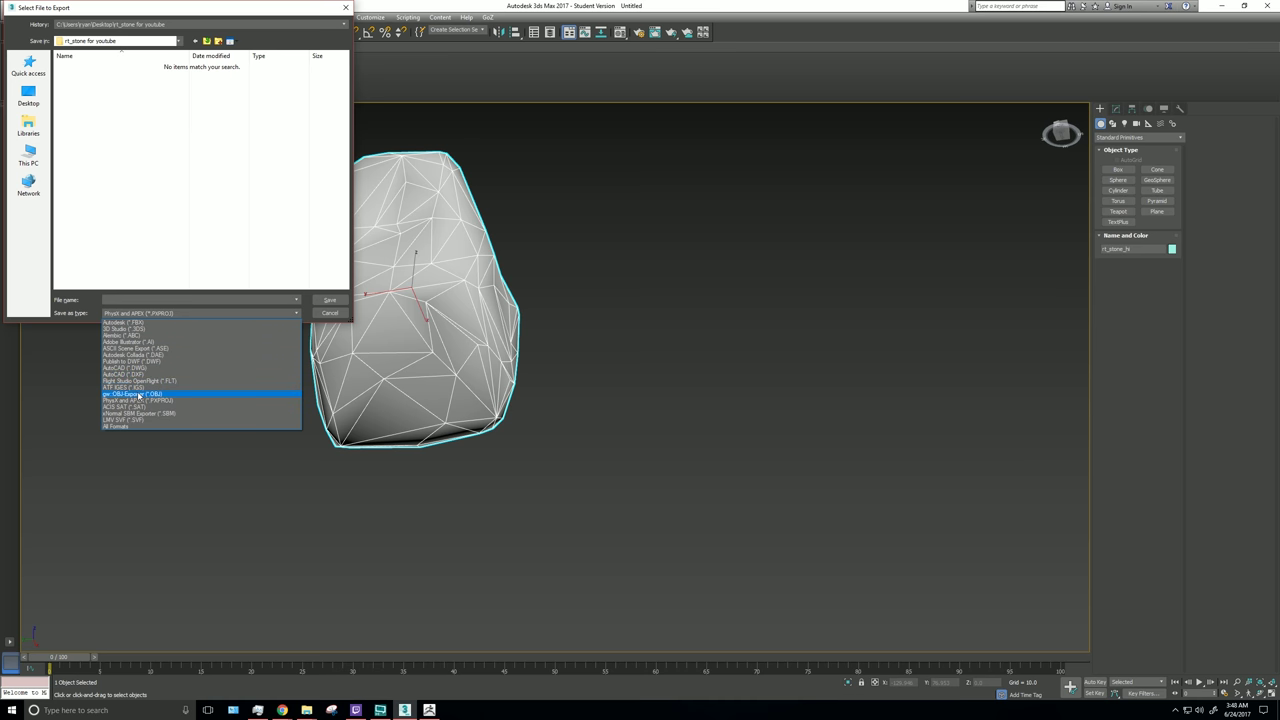
pyautogui.click(139, 395)
pyautogui.click(80, 66)
pyautogui.click(150, 298)
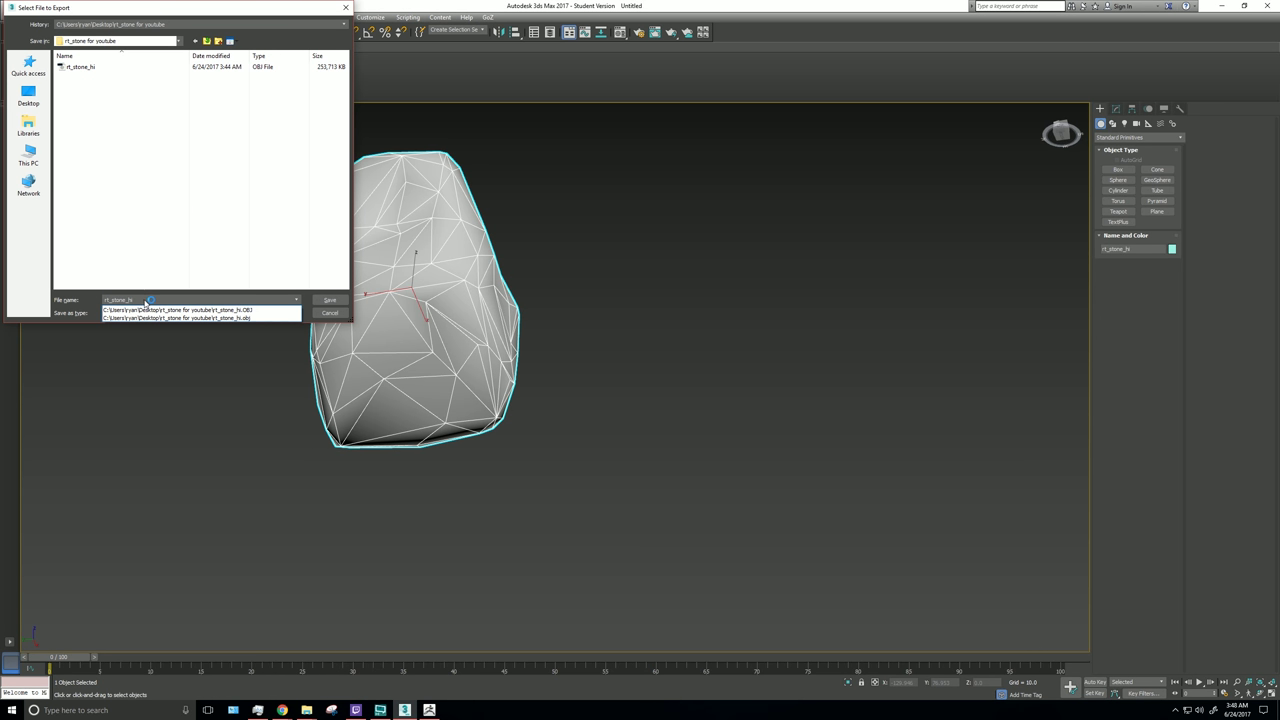
pyautogui.press('BackSpace')
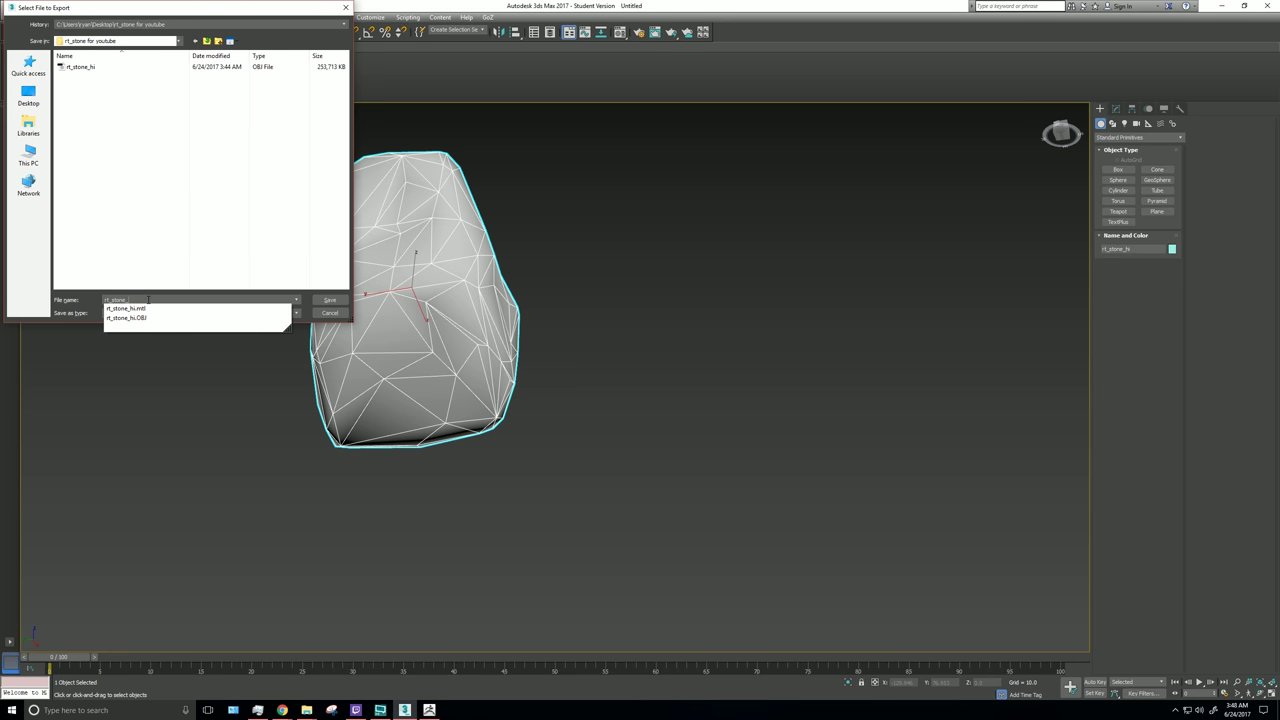
pyautogui.write('lo')
pyautogui.click(325, 299)
pyautogui.click(580, 434)
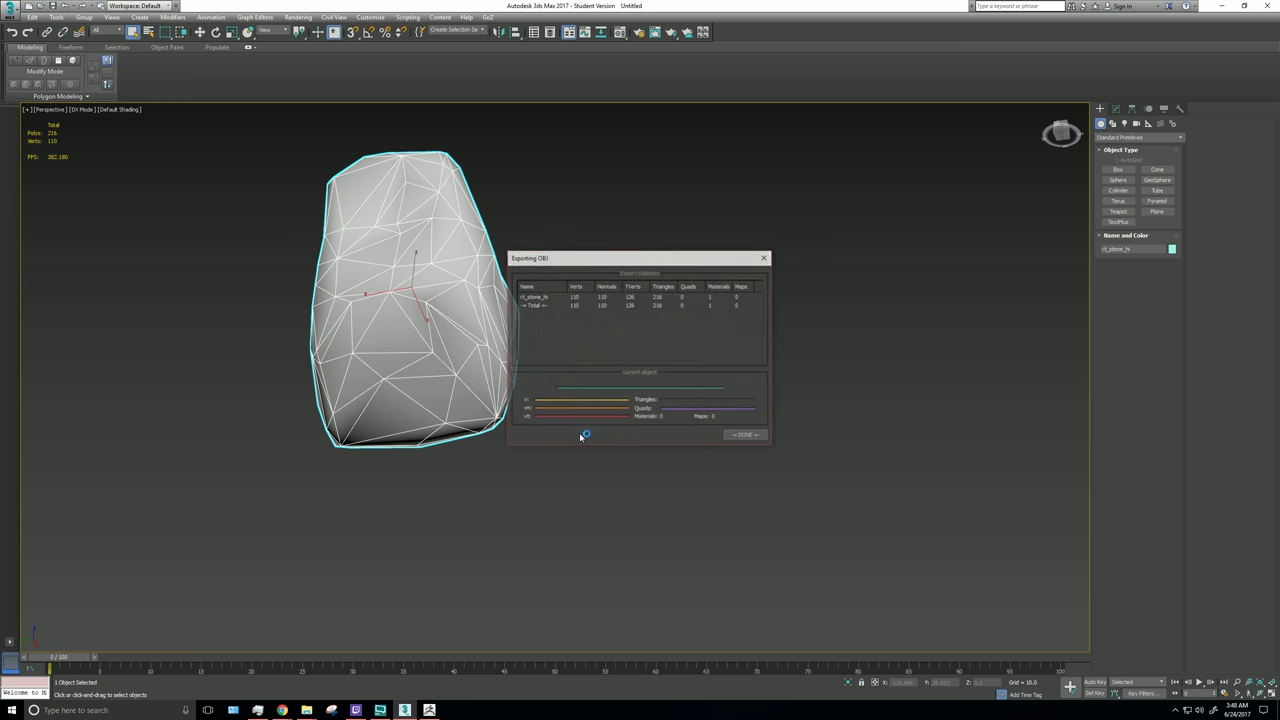
pyautogui.click(744, 435)
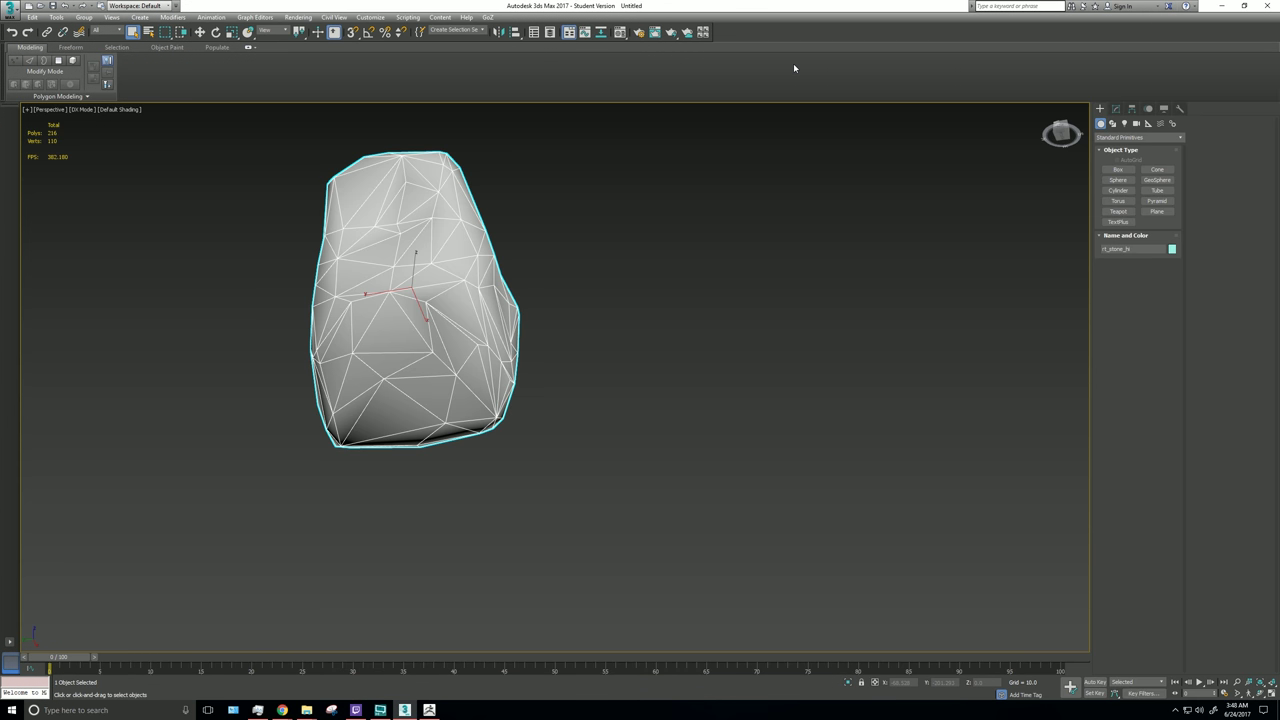
pyautogui.moveTo(476, 212); pyautogui.dragTo(612, 246, button='middle')
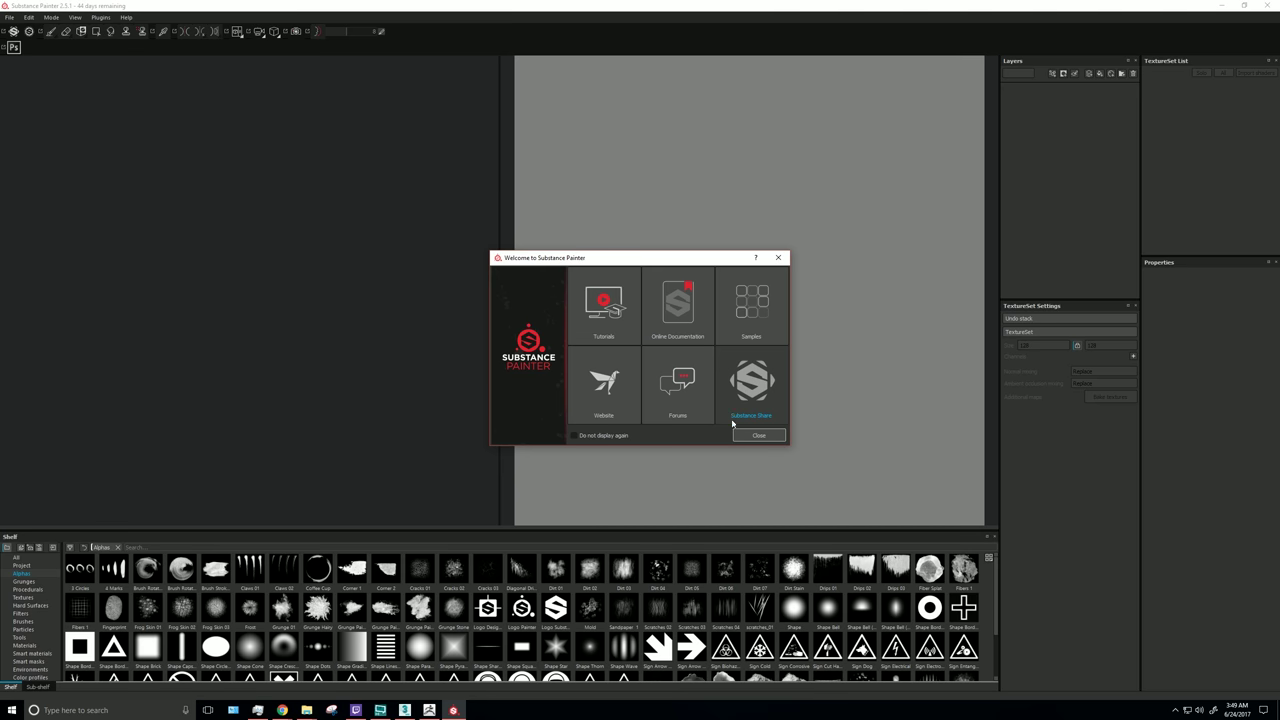
# Step: Start a new Substance Painter project with the Unreal Engine 4 (allegorithmic) template and a document resolution of 2048
pyautogui.click(758, 437)
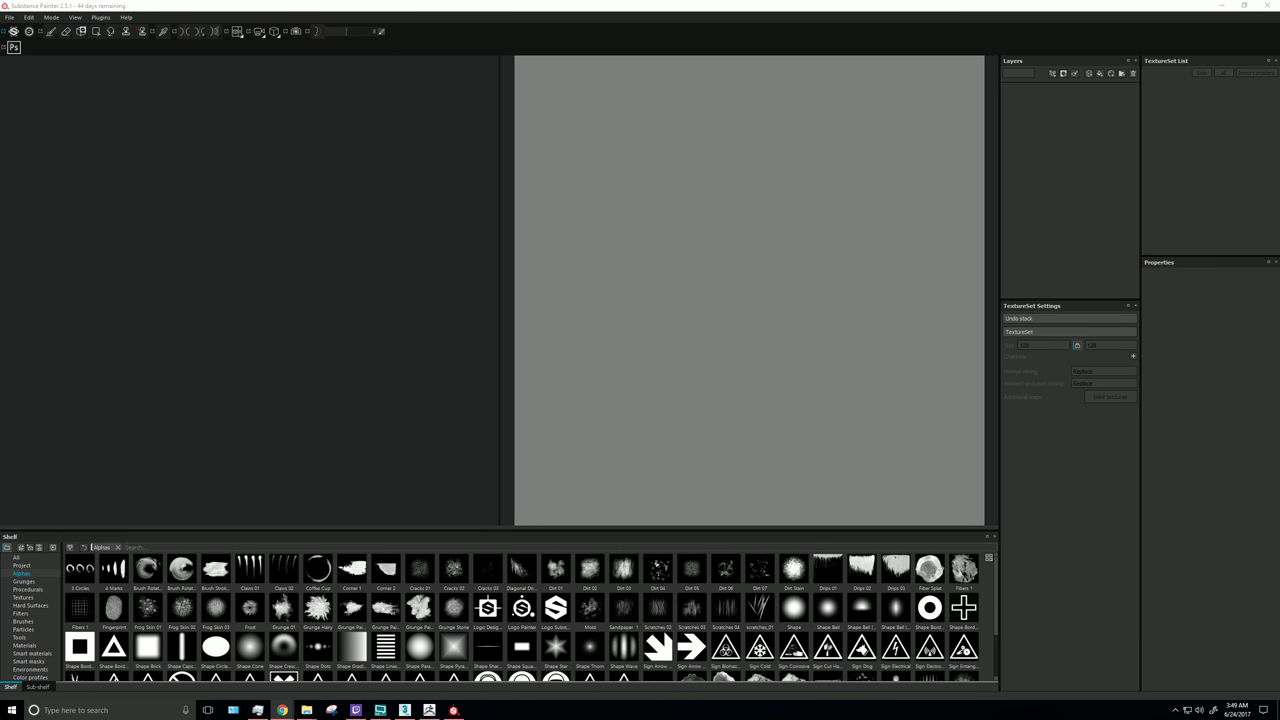
pyautogui.click(9, 17)
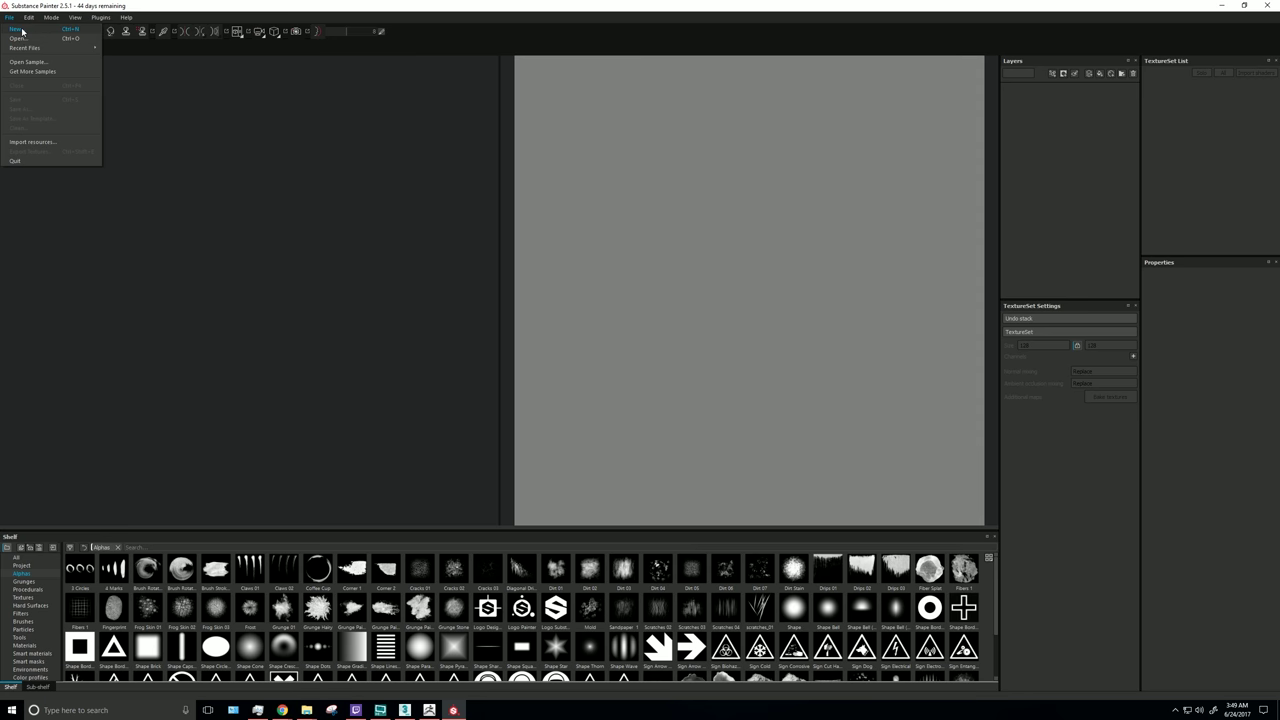
pyautogui.click(22, 31)
pyautogui.click(659, 250)
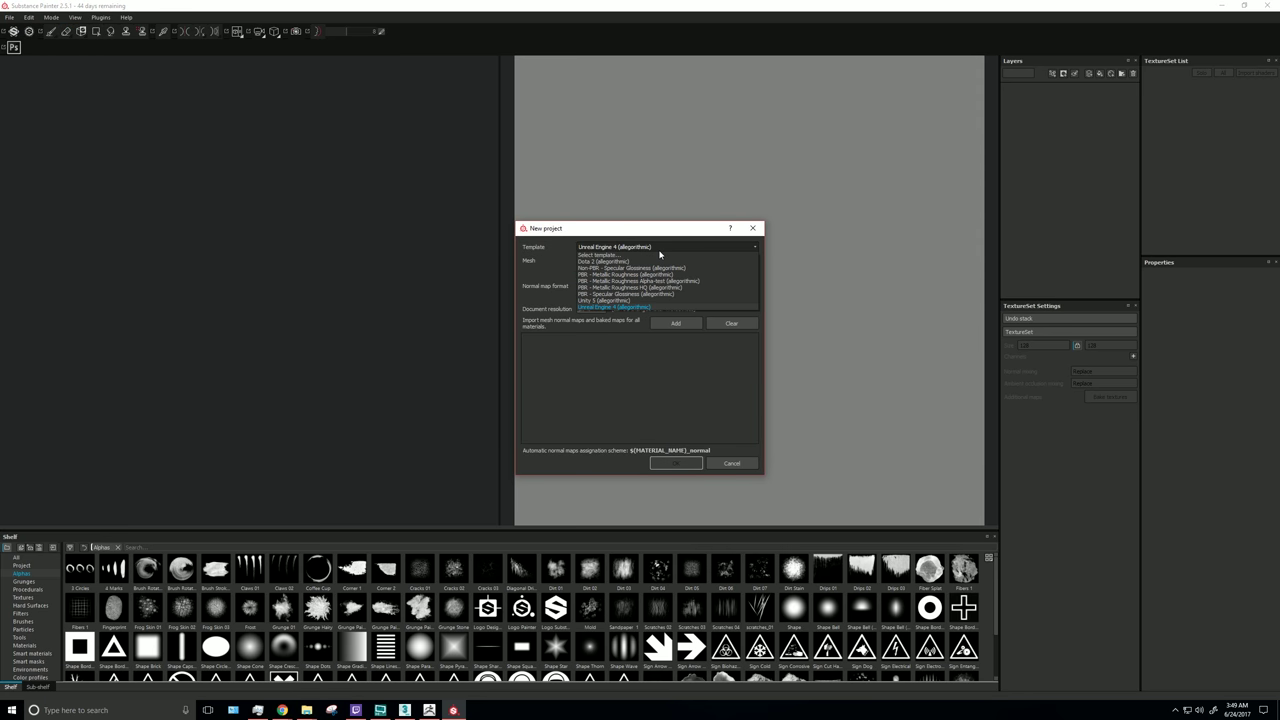
pyautogui.click(620, 307)
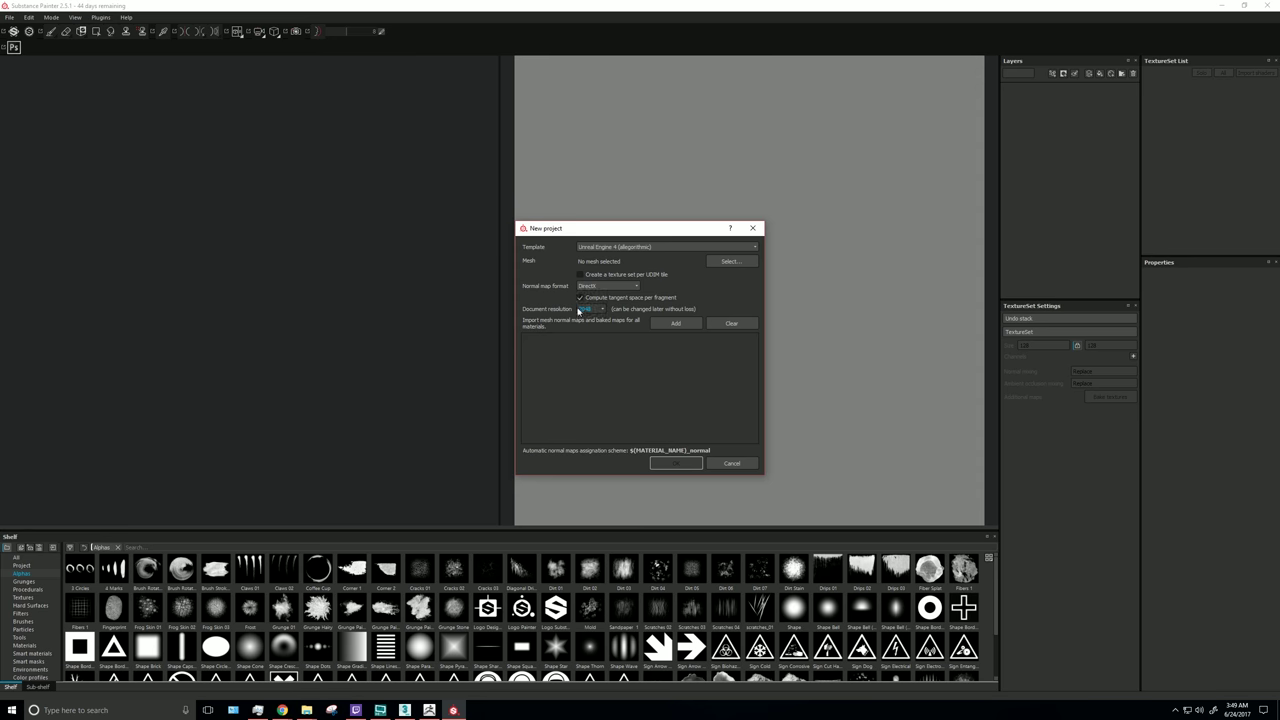
pyautogui.scroll(-1, 584, 310)
# Step: Load rt_stone_lo from the "rt_stone for youtube" desktop folder as the project mesh and create the project
pyautogui.click(730, 261)
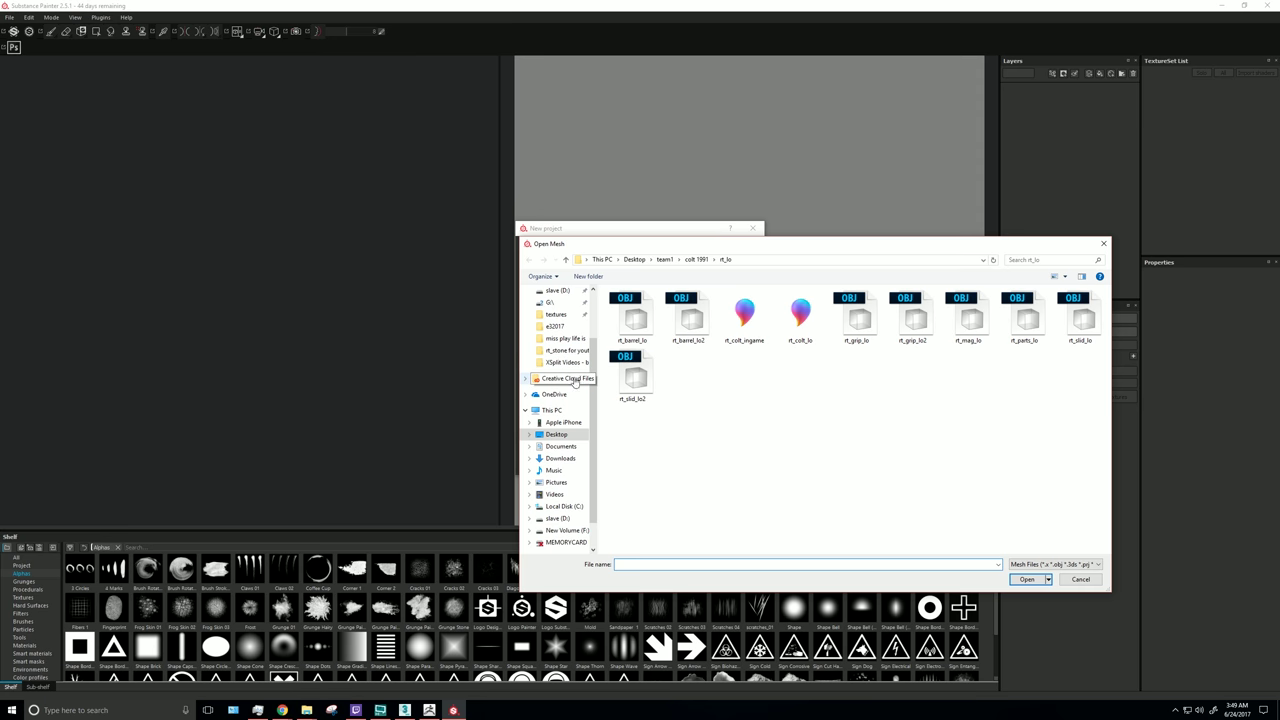
pyautogui.click(634, 259)
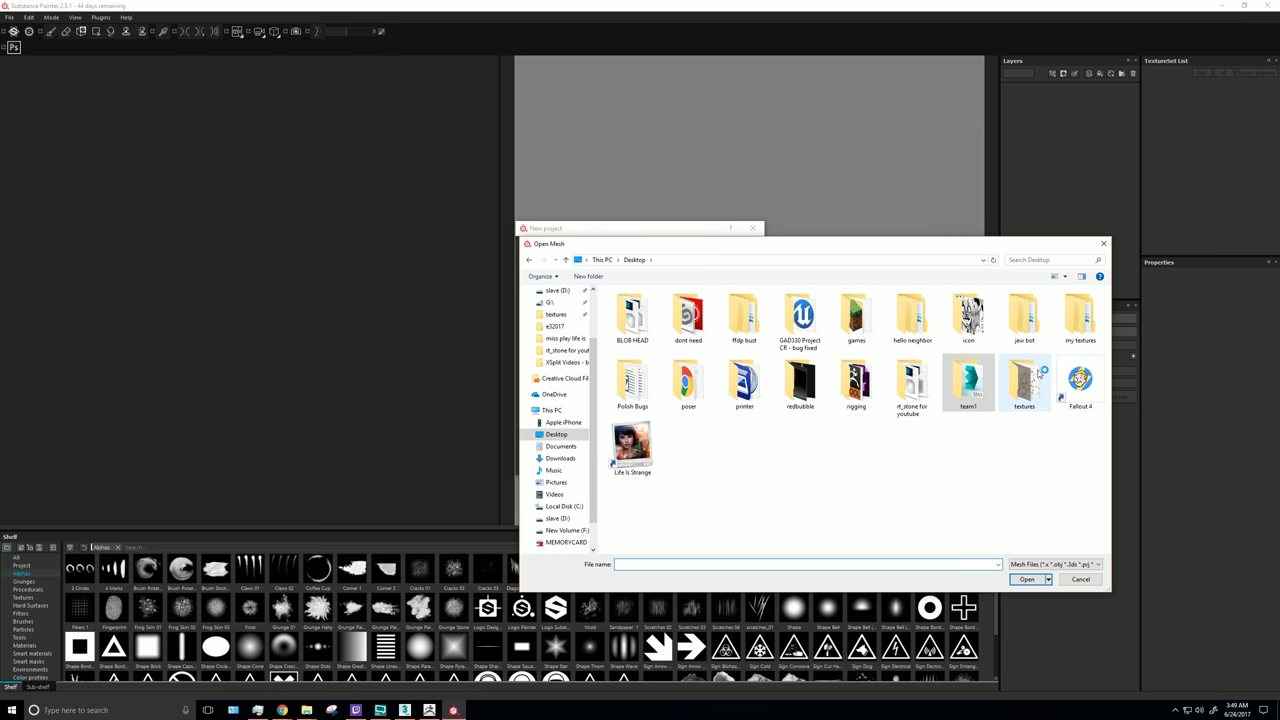
pyautogui.doubleClick(912, 382)
pyautogui.click(697, 318)
pyautogui.click(1020, 582)
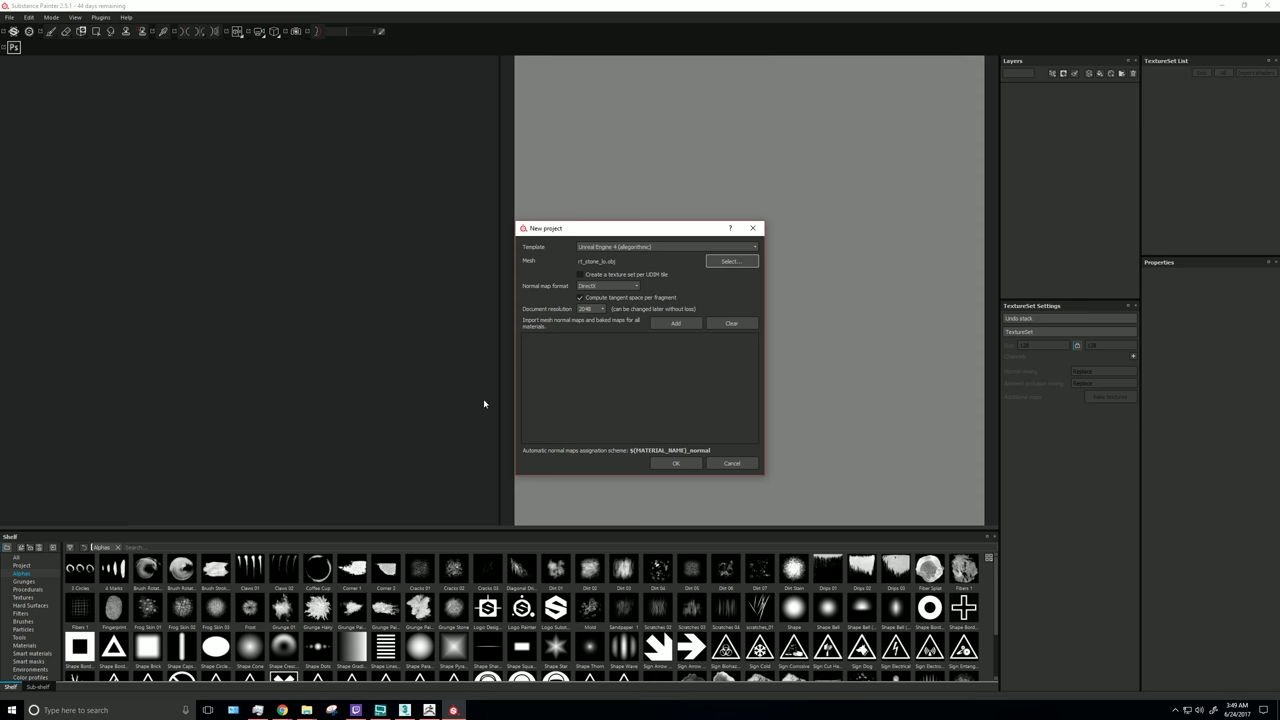
pyautogui.click(677, 464)
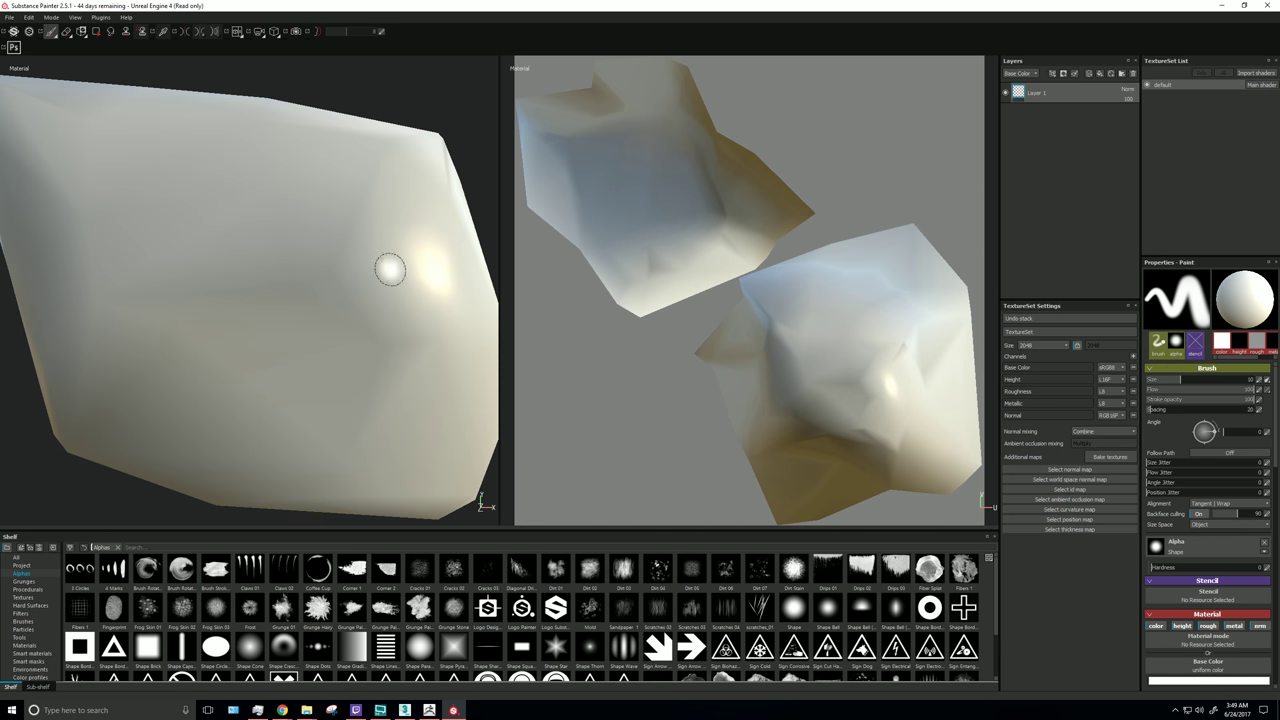
# Step: Paint test strokes on the low-poly stone to check its UV layout, and undo them
pyautogui.moveTo(616, 224)
pyautogui.mouseDown()
pyautogui.moveTo(625, 205)
pyautogui.moveTo(720, 230)
pyautogui.mouseUp()
pyautogui.moveTo(446, 452)
pyautogui.keyDown('alt'); pyautogui.mouseDown()
pyautogui.moveTo(237, 451)
pyautogui.moveTo(44, 422)
pyautogui.moveTo(183, 390)
pyautogui.mouseUp(); pyautogui.keyUp('alt')
pyautogui.keyDown('alt'); pyautogui.moveTo(183, 390); pyautogui.dragTo(289, 283, button='right'); pyautogui.keyUp('alt')
pyautogui.keyDown('alt'); pyautogui.moveTo(289, 283); pyautogui.dragTo(150, 290, button='middle'); pyautogui.keyUp('alt')
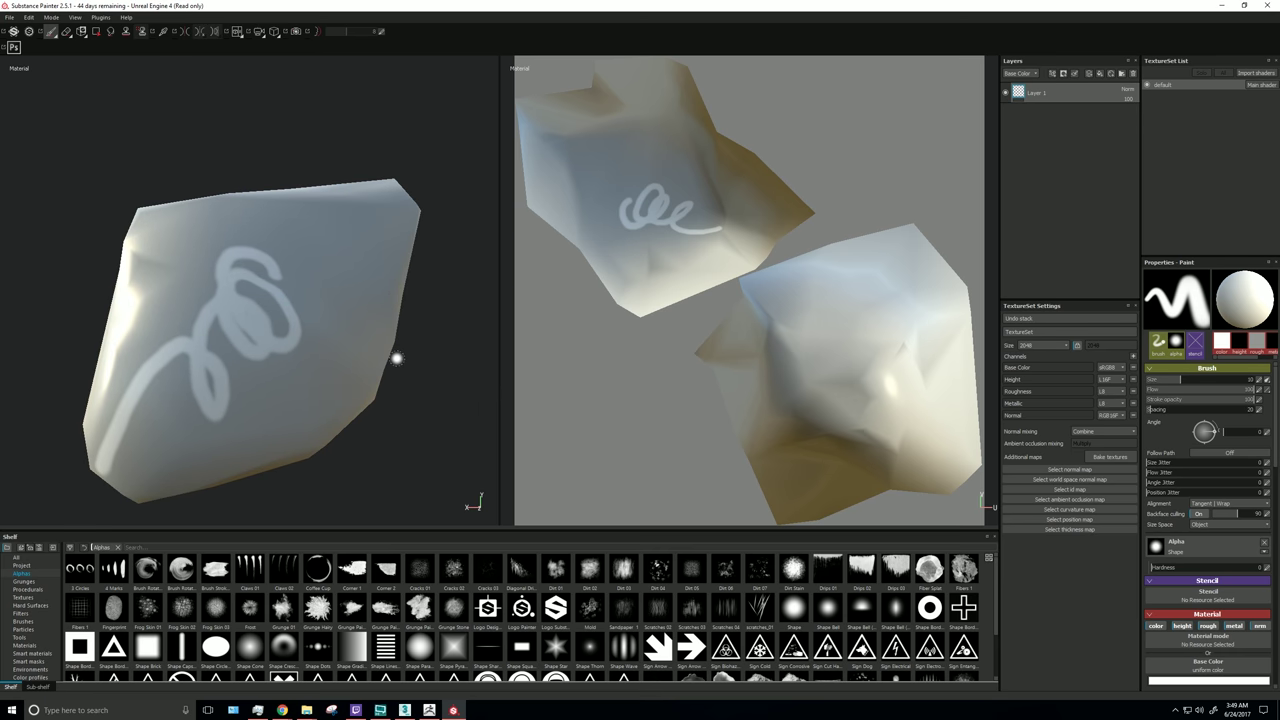
pyautogui.hotkey('ctrl', 'z')
pyautogui.moveTo(238, 302); pyautogui.dragTo(326, 291)
pyautogui.hotkey('ctrl', 'z')
pyautogui.keyDown('alt'); pyautogui.moveTo(412, 379); pyautogui.dragTo(352, 380); pyautogui.keyUp('alt')
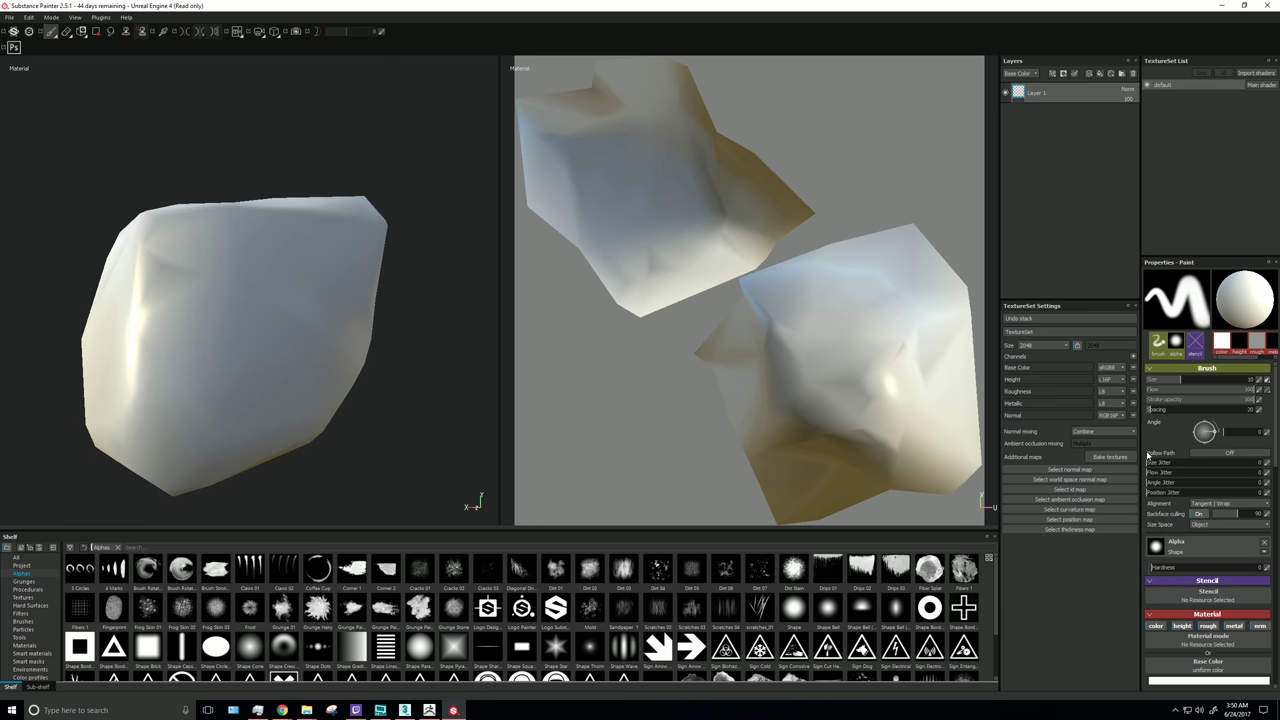
# Step: Set up texture baking without the ID map, with output size 2048 and rt_stone_hi as the high-definition mesh
pyautogui.click(1112, 457)
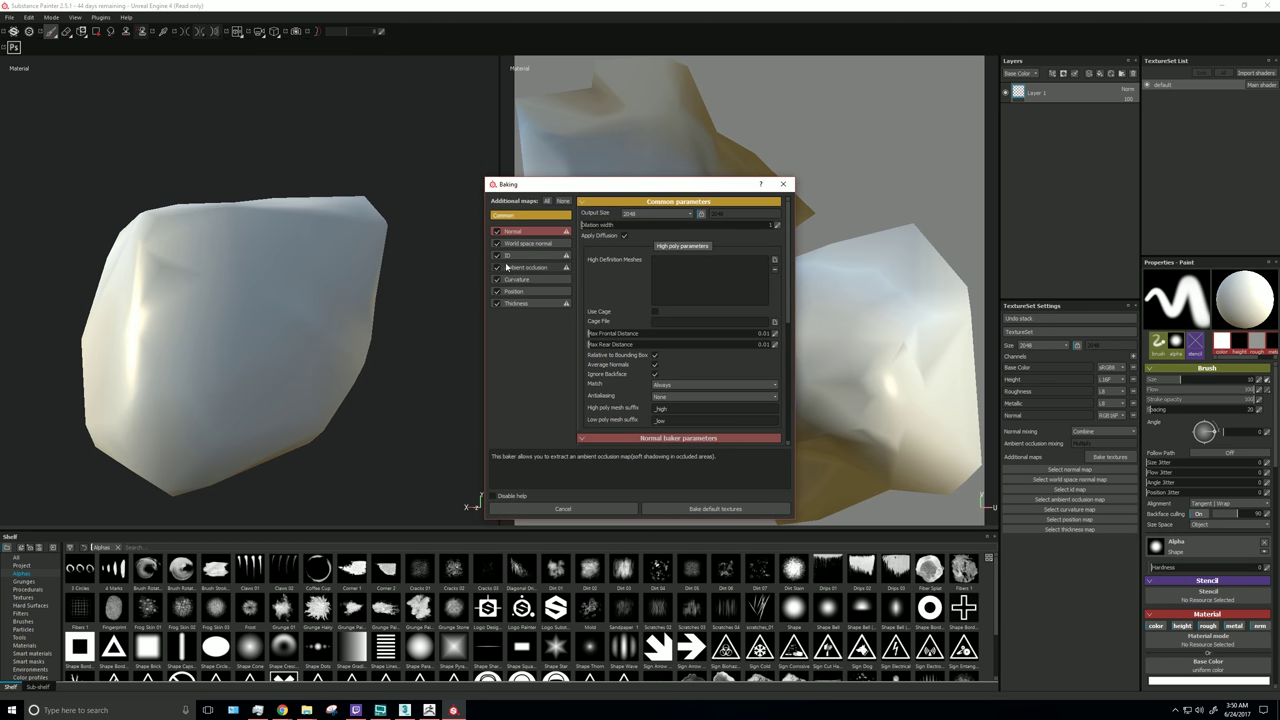
pyautogui.click(683, 215)
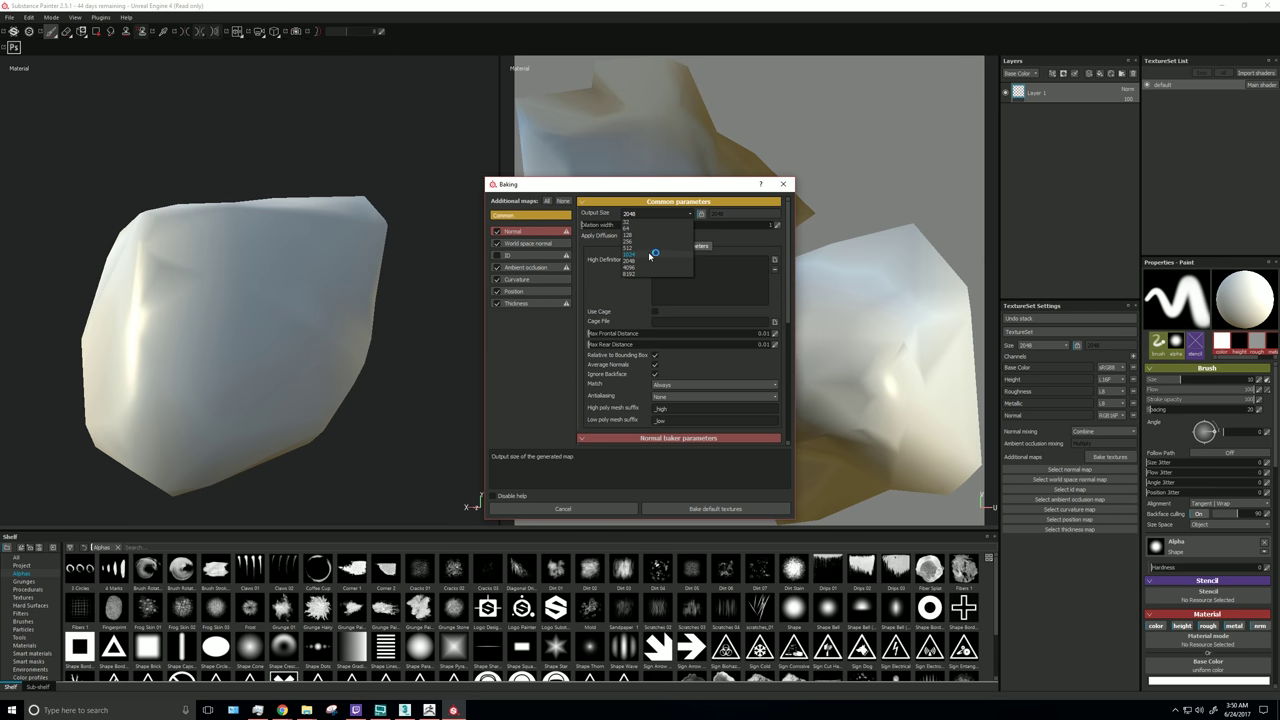
pyautogui.click(640, 261)
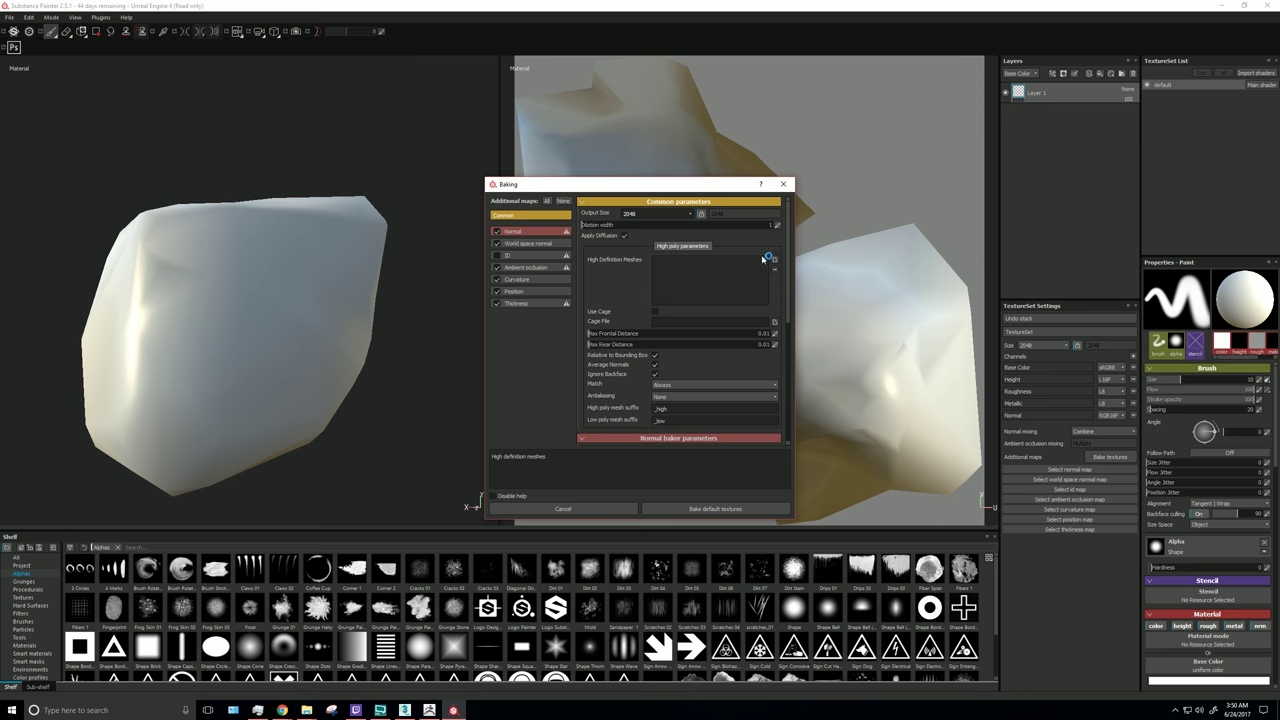
pyautogui.click(774, 259)
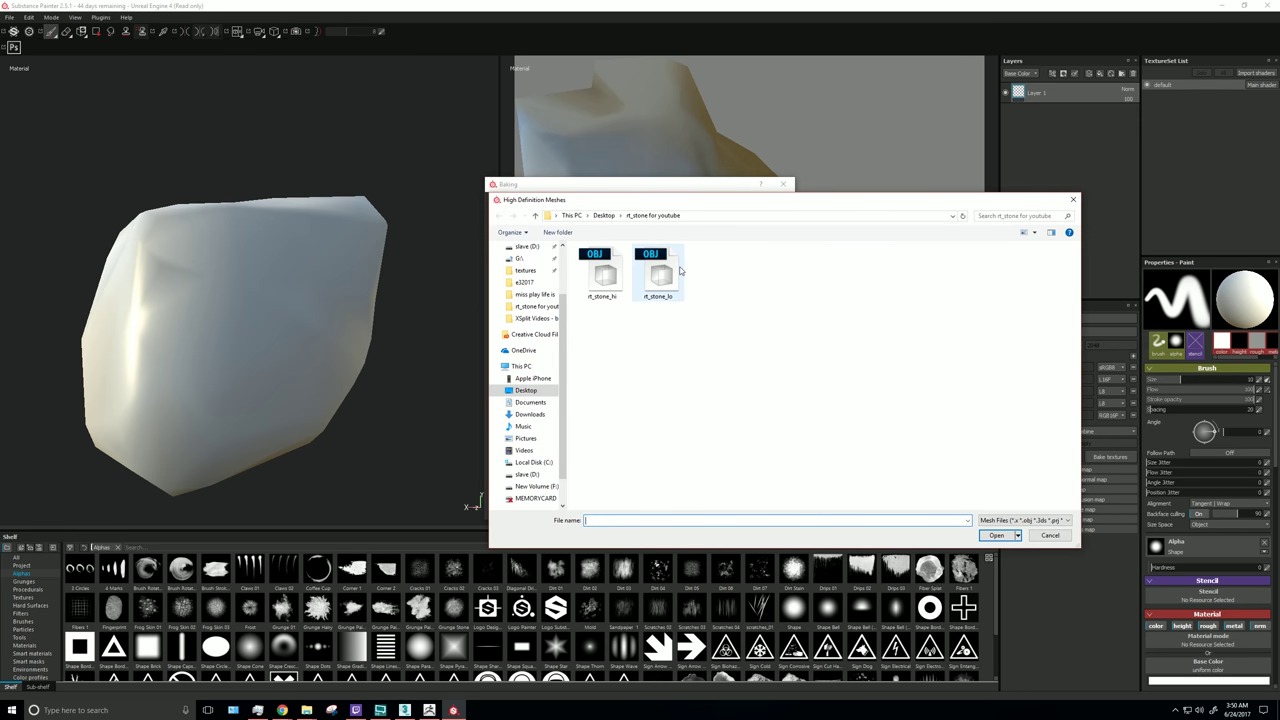
pyautogui.doubleClick(598, 280)
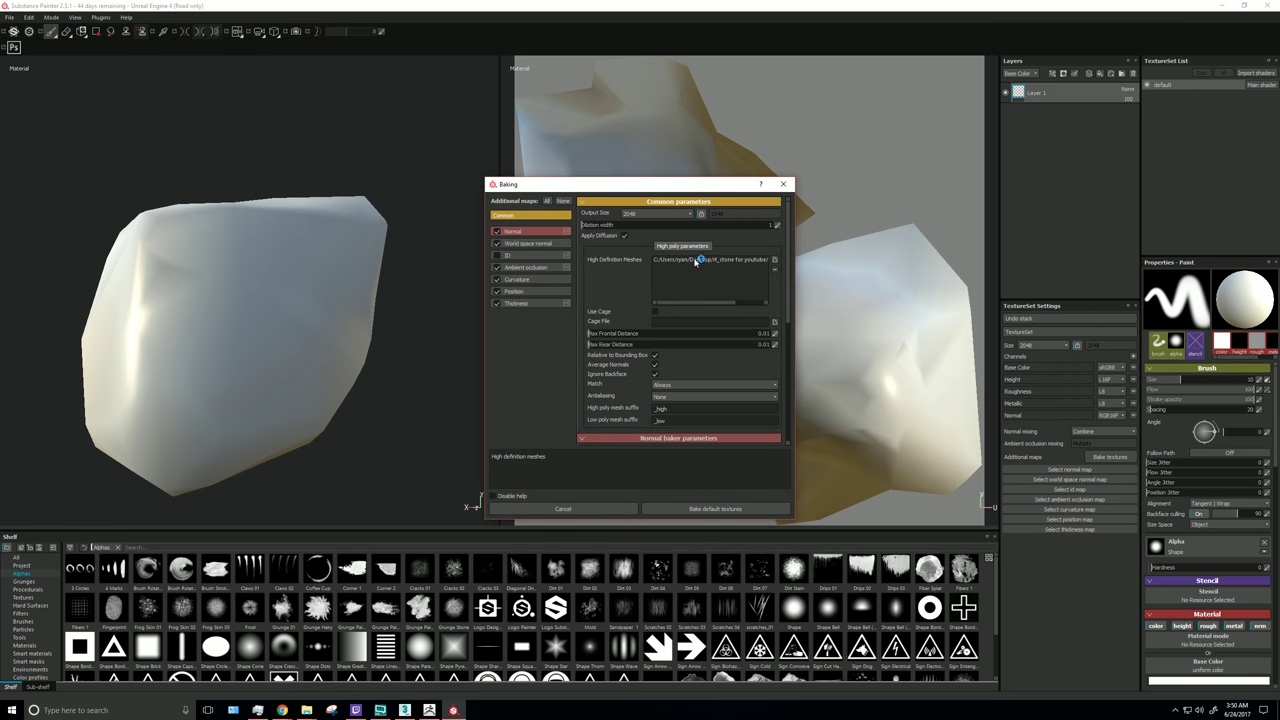
# Step: Set the baking antialiasing to Subsampling 2x2 and bake the default textures
pyautogui.click(668, 397)
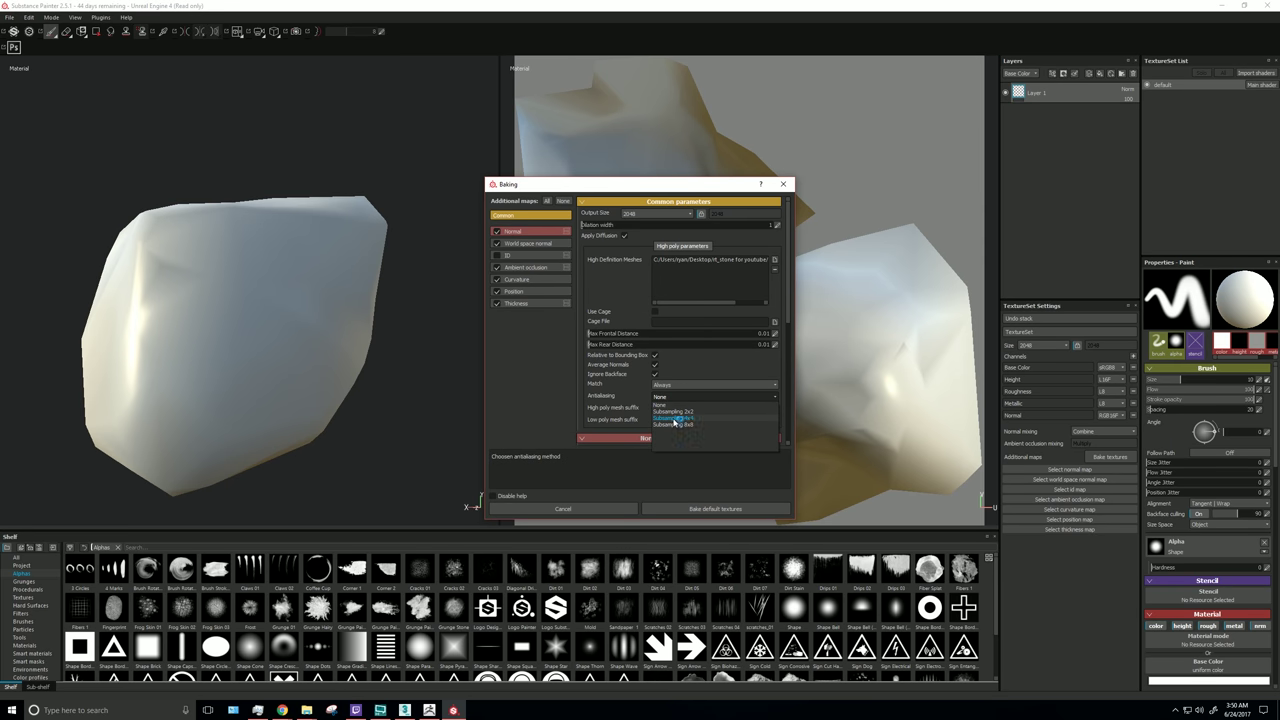
pyautogui.click(672, 411)
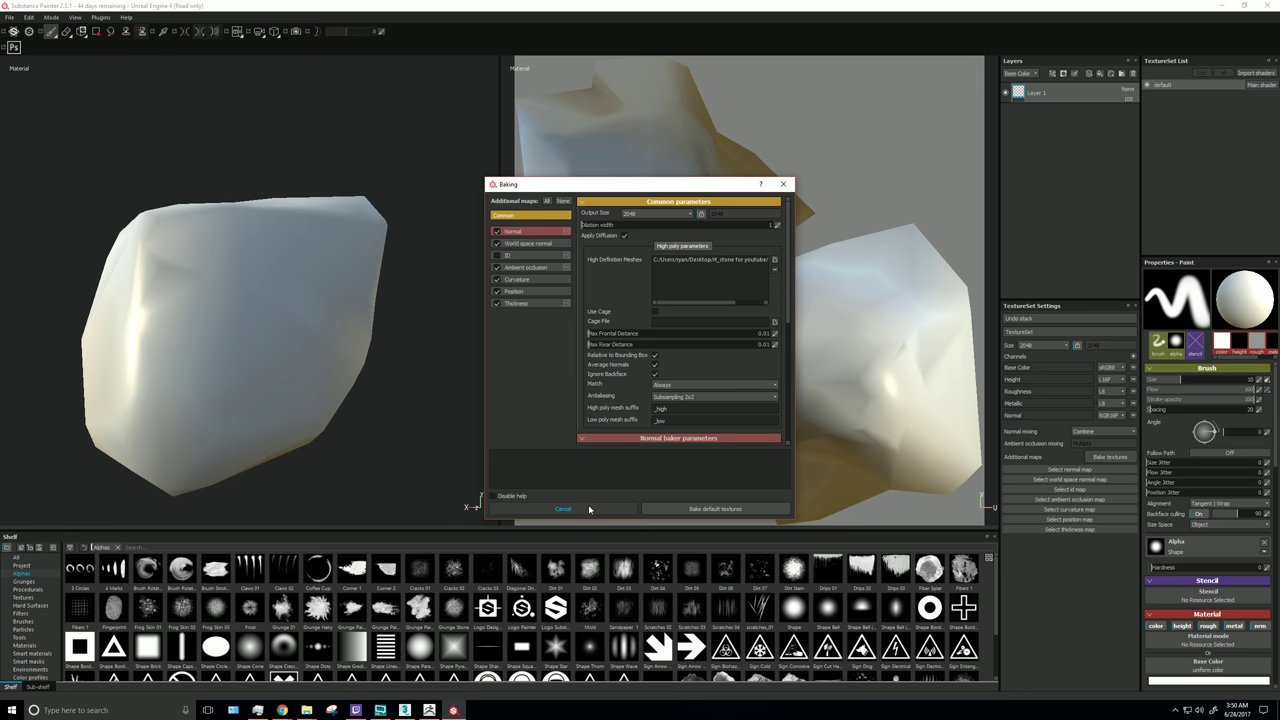
pyautogui.click(680, 508)
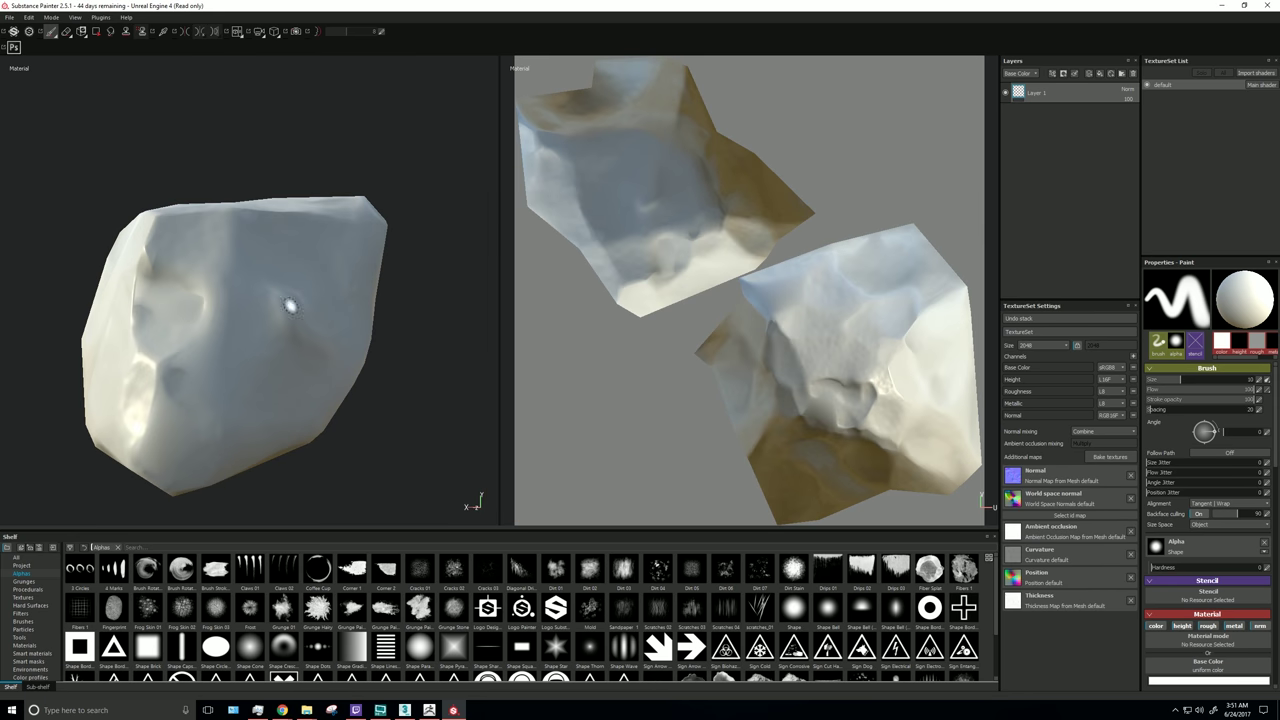
# Step: Remove the baked normal map and then the ambient occlusion map to compare the stone's look, undoing each removal
pyautogui.keyDown('alt'); pyautogui.moveTo(443, 357); pyautogui.dragTo(290, 364, button='right'); pyautogui.keyUp('alt')
pyautogui.keyDown('alt'); pyautogui.moveTo(290, 364); pyautogui.dragTo(140, 346); pyautogui.keyUp('alt')
pyautogui.keyDown('alt'); pyautogui.moveTo(190, 348); pyautogui.dragTo(380, 336, button='middle'); pyautogui.keyUp('alt')
pyautogui.moveTo(401, 337)
pyautogui.keyDown('alt'); pyautogui.mouseDown()
pyautogui.moveTo(374, 341)
pyautogui.moveTo(390, 343)
pyautogui.mouseUp(); pyautogui.keyUp('alt')
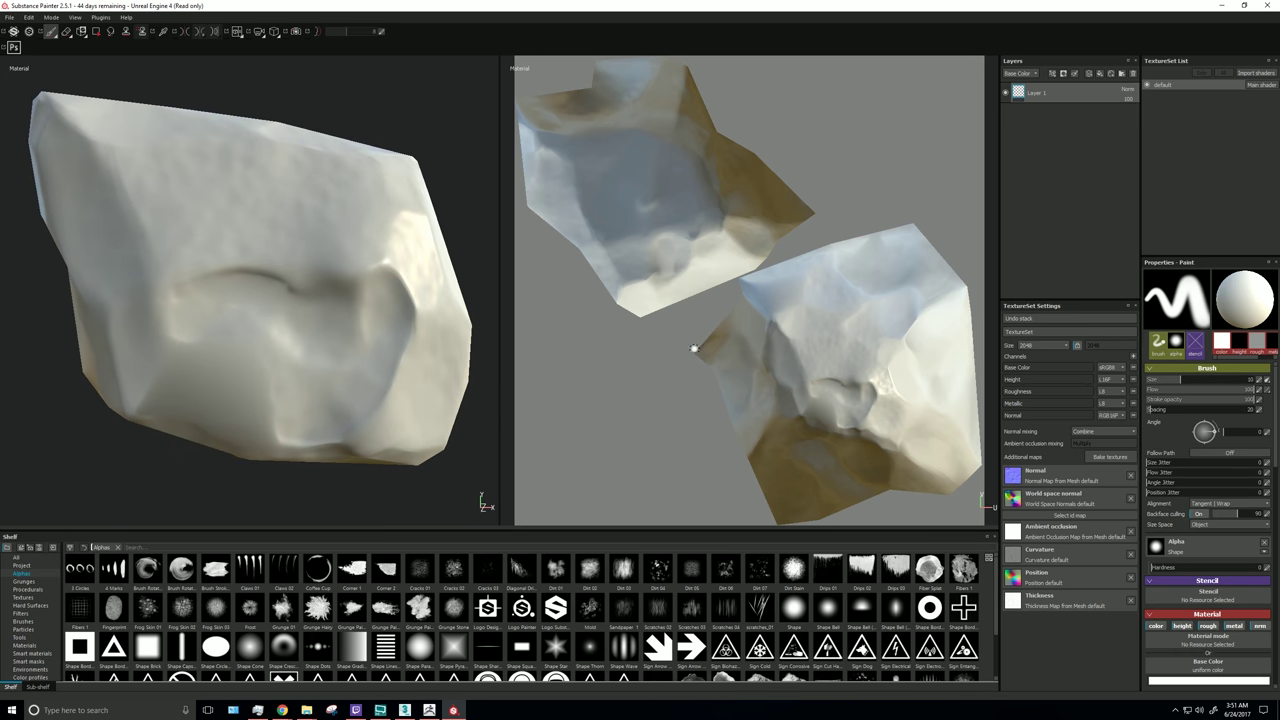
pyautogui.click(1132, 479)
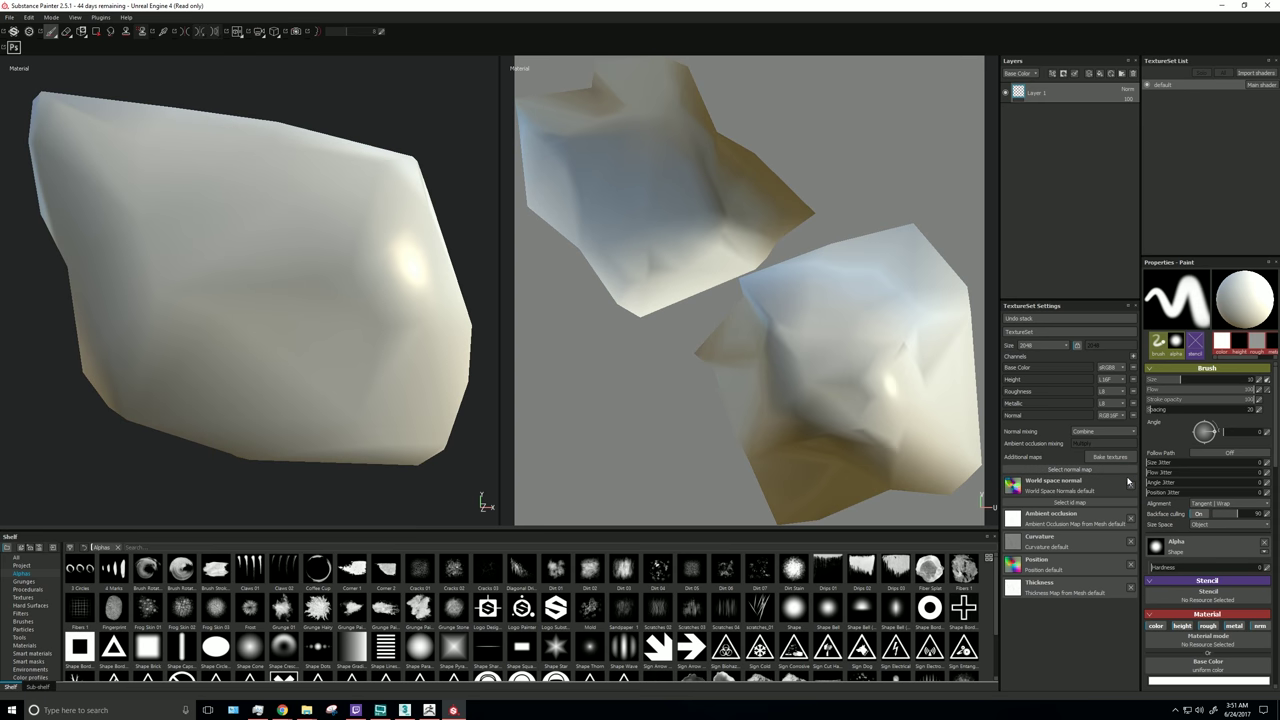
pyautogui.hotkey('ctrl', 'z')
pyautogui.keyDown('alt'); pyautogui.moveTo(251, 423); pyautogui.dragTo(330, 420); pyautogui.keyUp('alt')
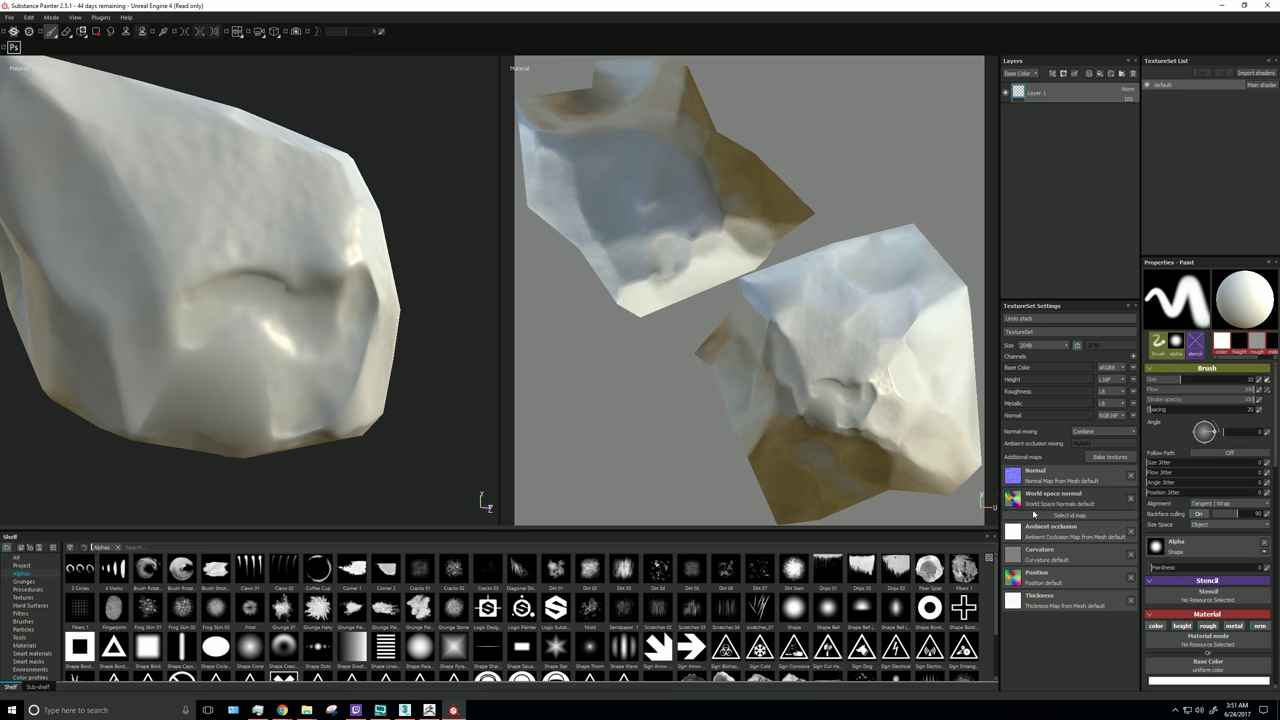
pyautogui.click(1130, 534)
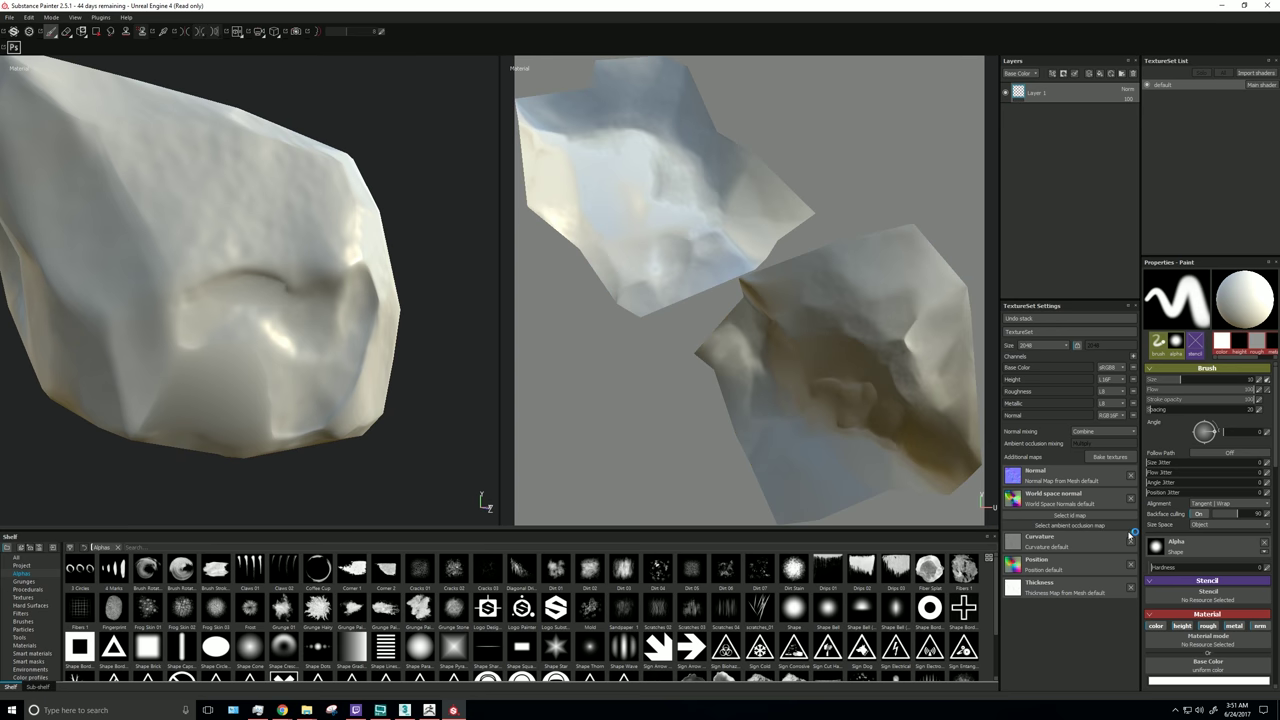
pyautogui.hotkey('ctrl', 'z')
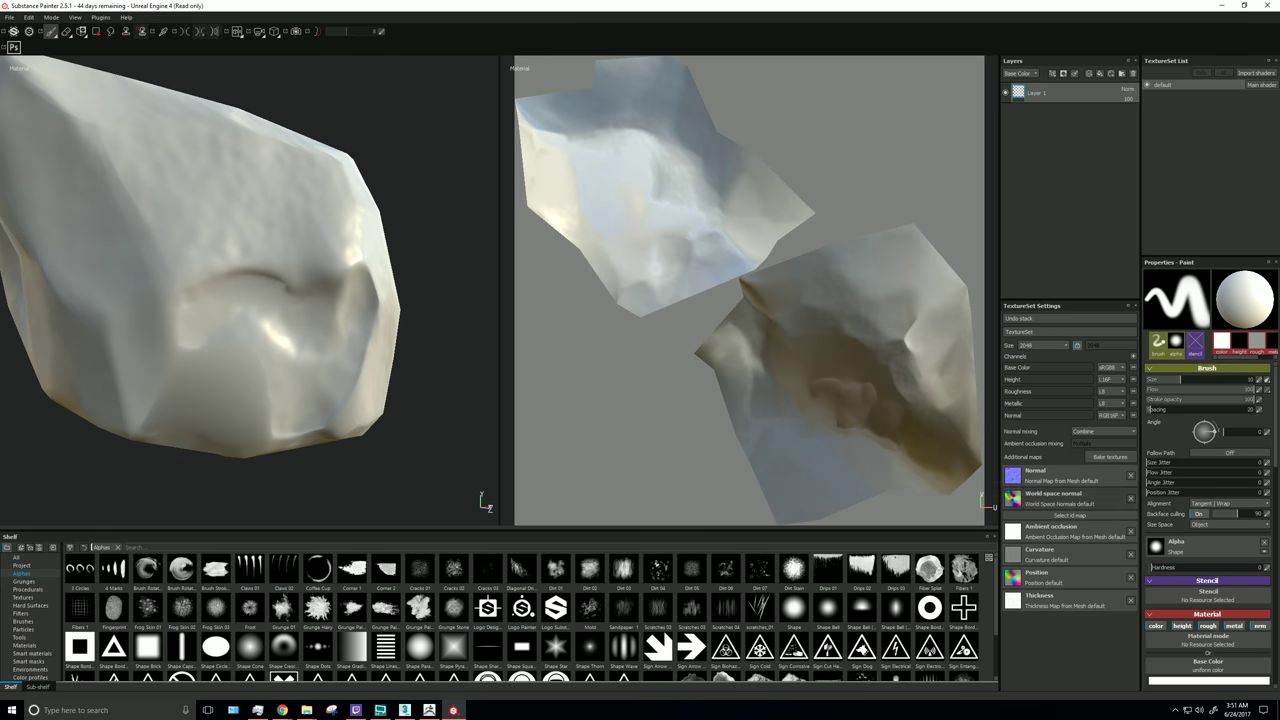
# Step: Delete the default Layer 1 and show the Materials category in the shelf
pyautogui.moveTo(234, 314)
pyautogui.keyDown('alt'); pyautogui.mouseDown()
pyautogui.moveTo(430, 314)
pyautogui.moveTo(374, 300)
pyautogui.moveTo(387, 311)
pyautogui.mouseUp(); pyautogui.keyUp('alt')
pyautogui.scroll(-2, 387, 311)
pyautogui.press('Delete')
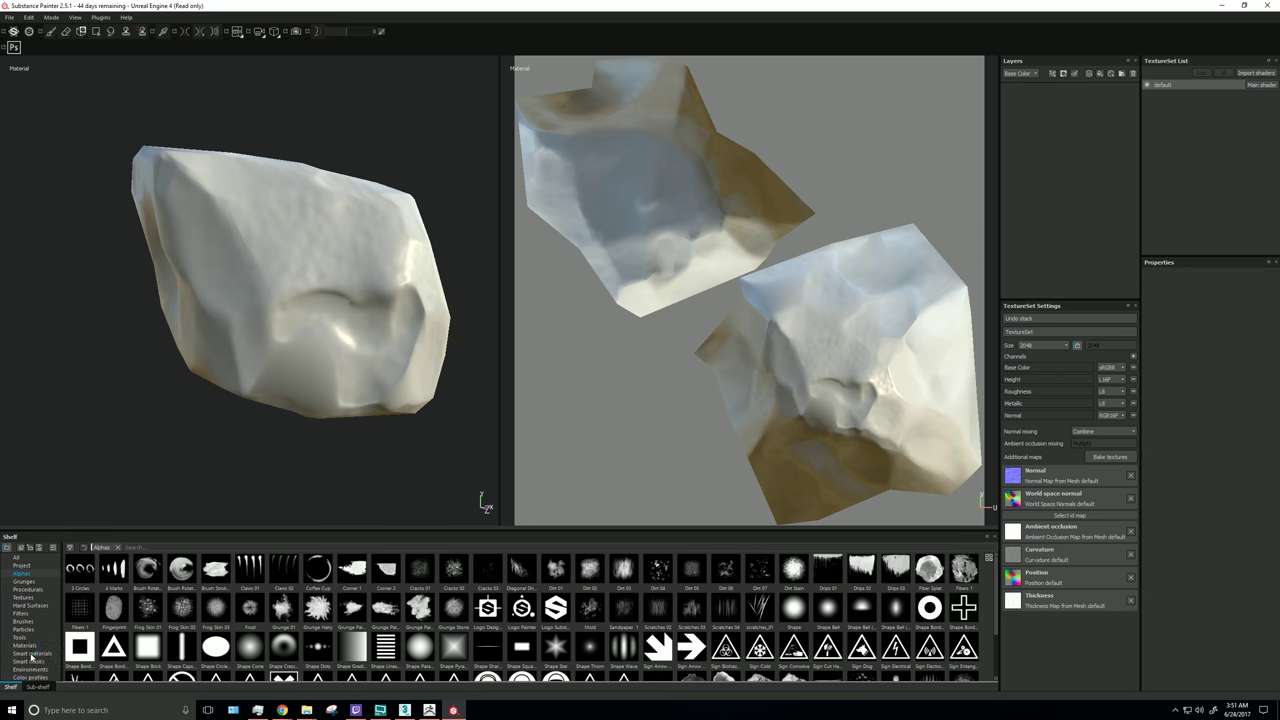
pyautogui.click(34, 646)
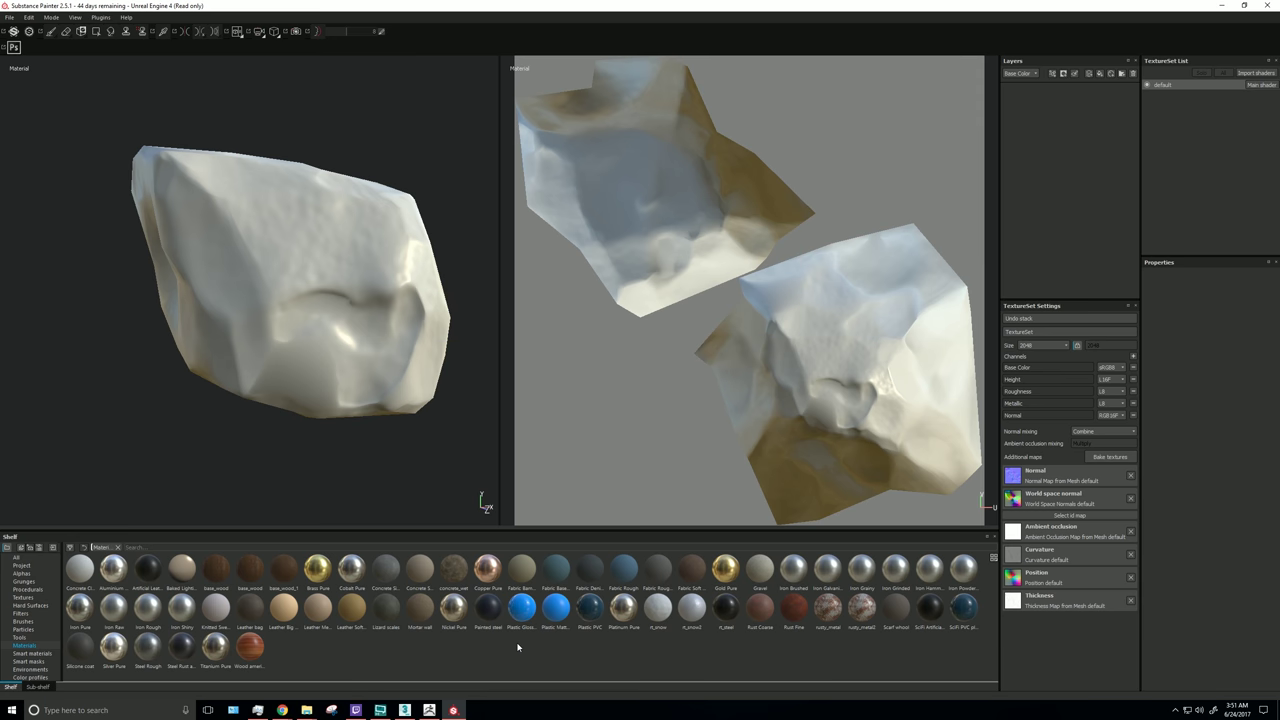
# Step: Try the concrete_wet material on the stone, inspect it from several sides, and undo it
pyautogui.moveTo(362, 609)
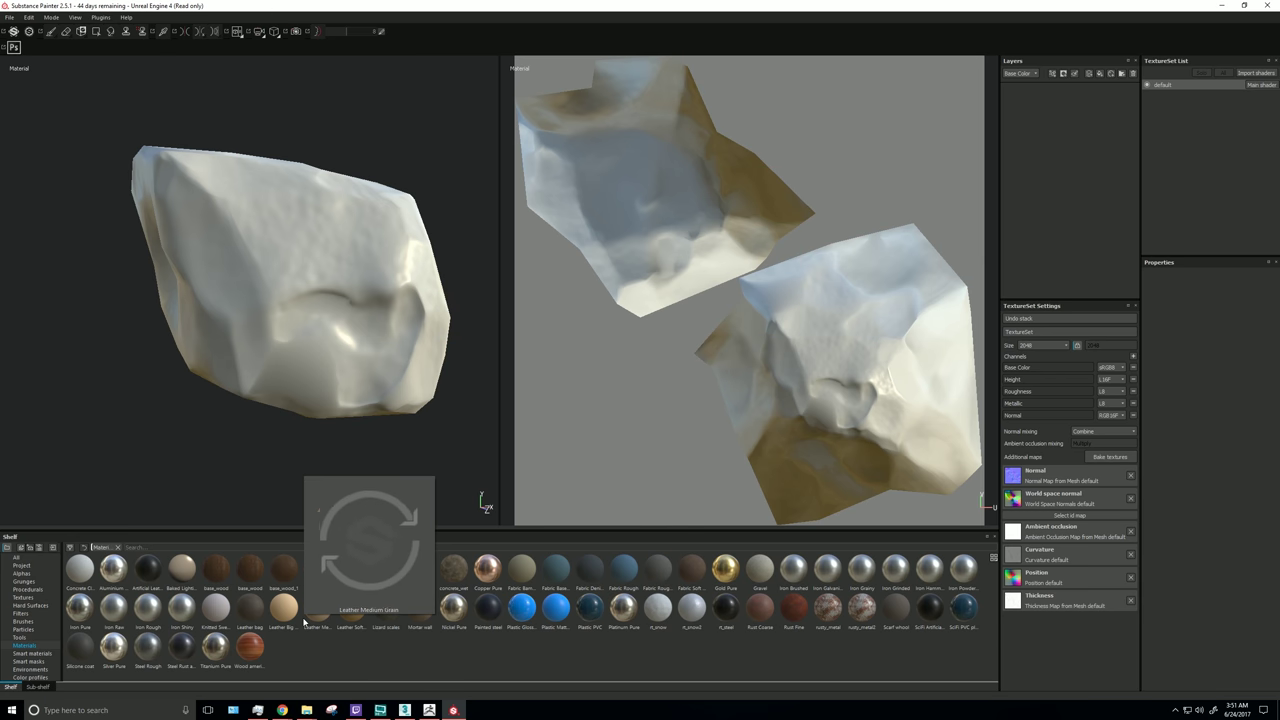
pyautogui.moveTo(481, 593)
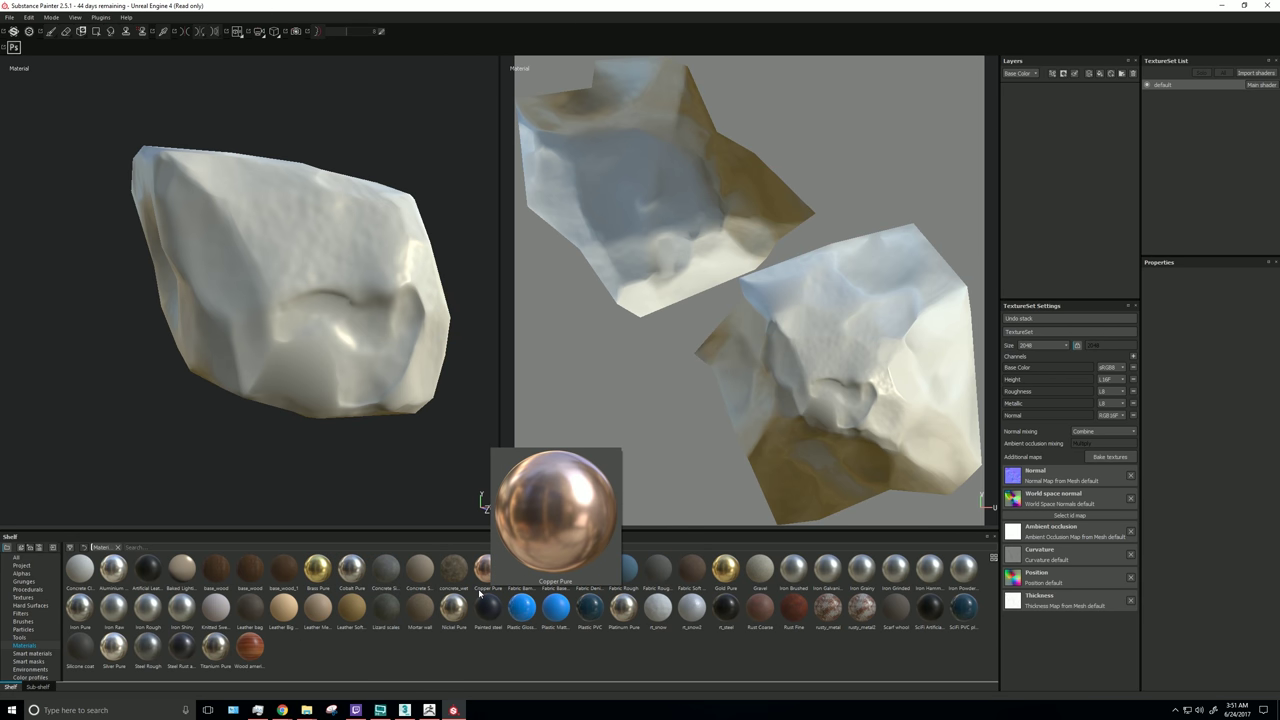
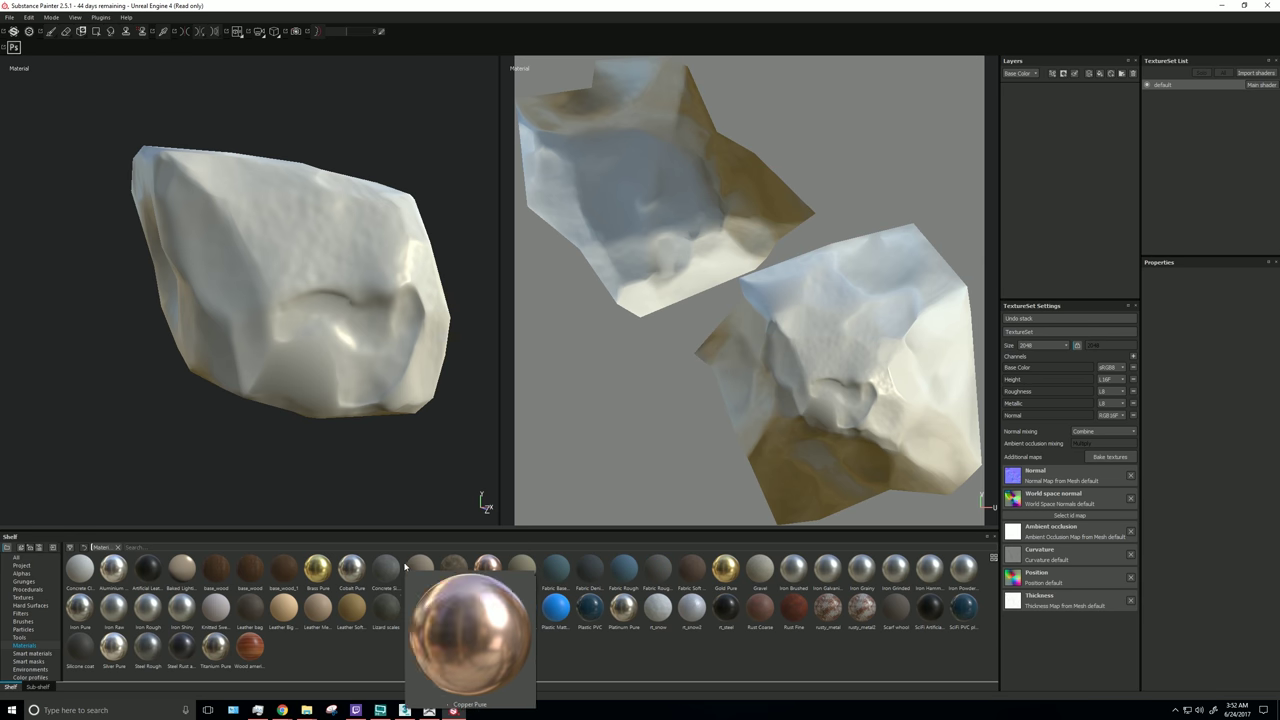
pyautogui.moveTo(425, 568)
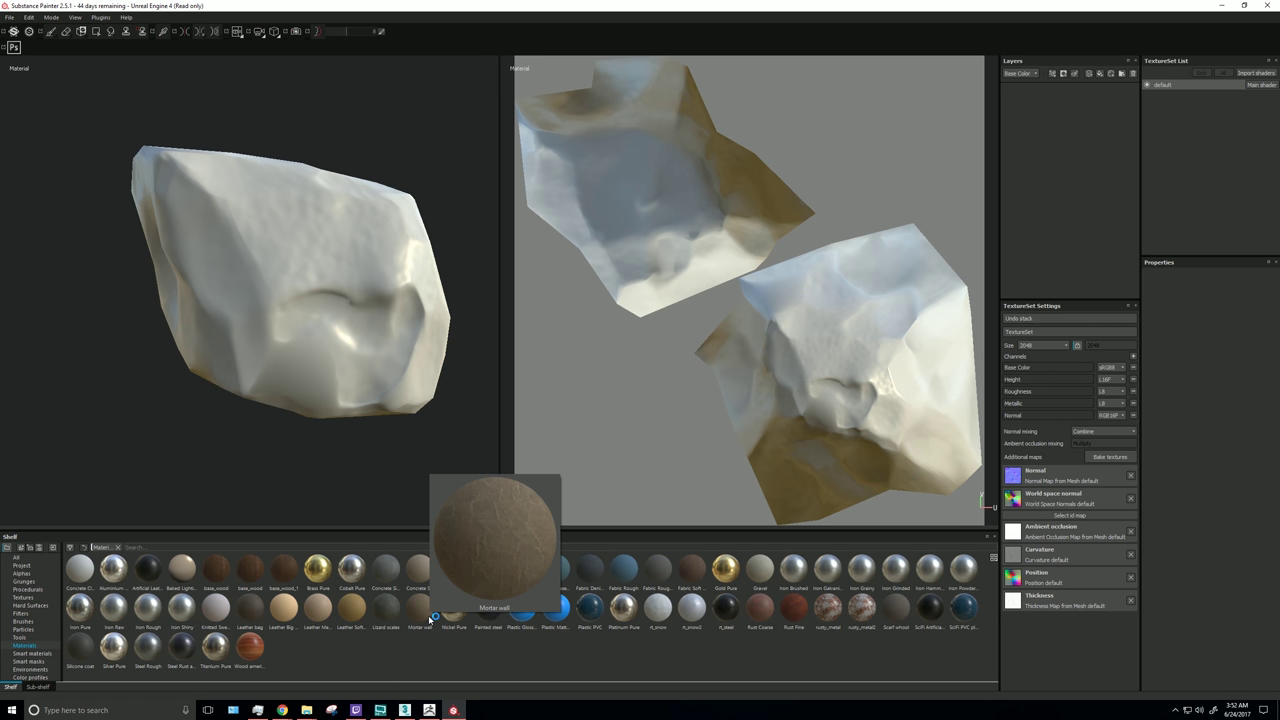
pyautogui.moveTo(422, 617)
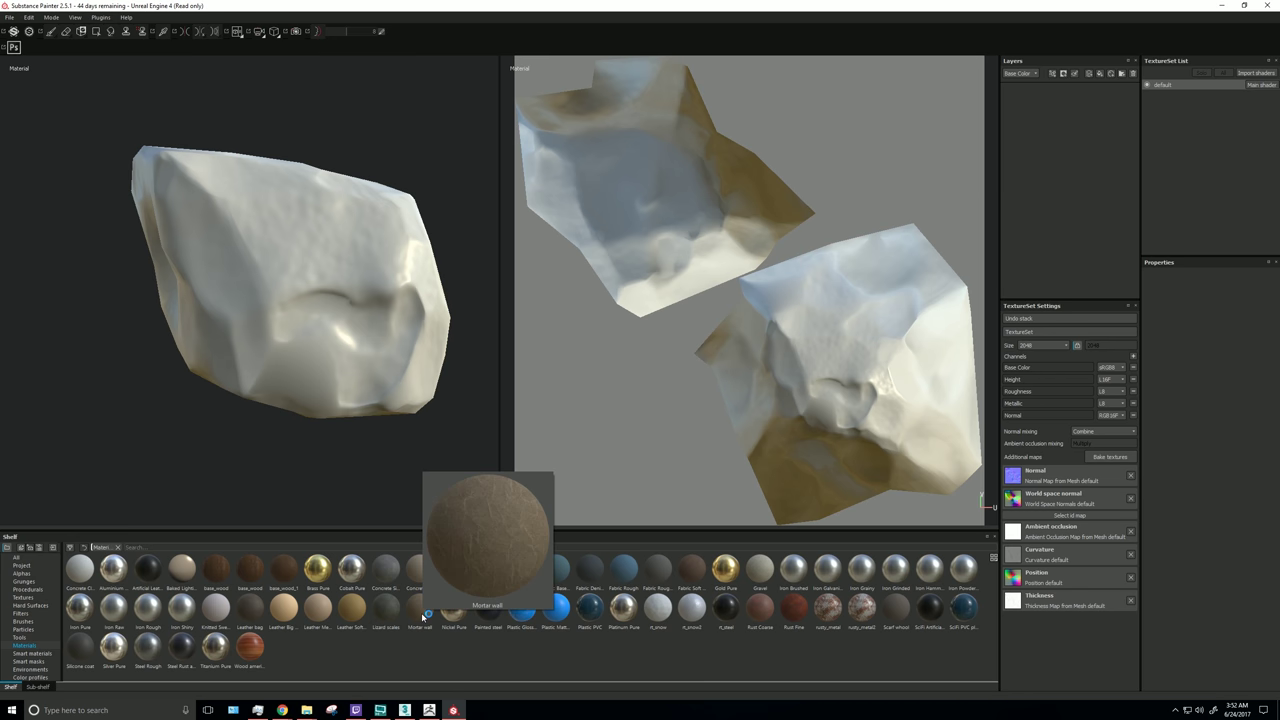
pyautogui.moveTo(460, 580); pyautogui.dragTo(516, 427)
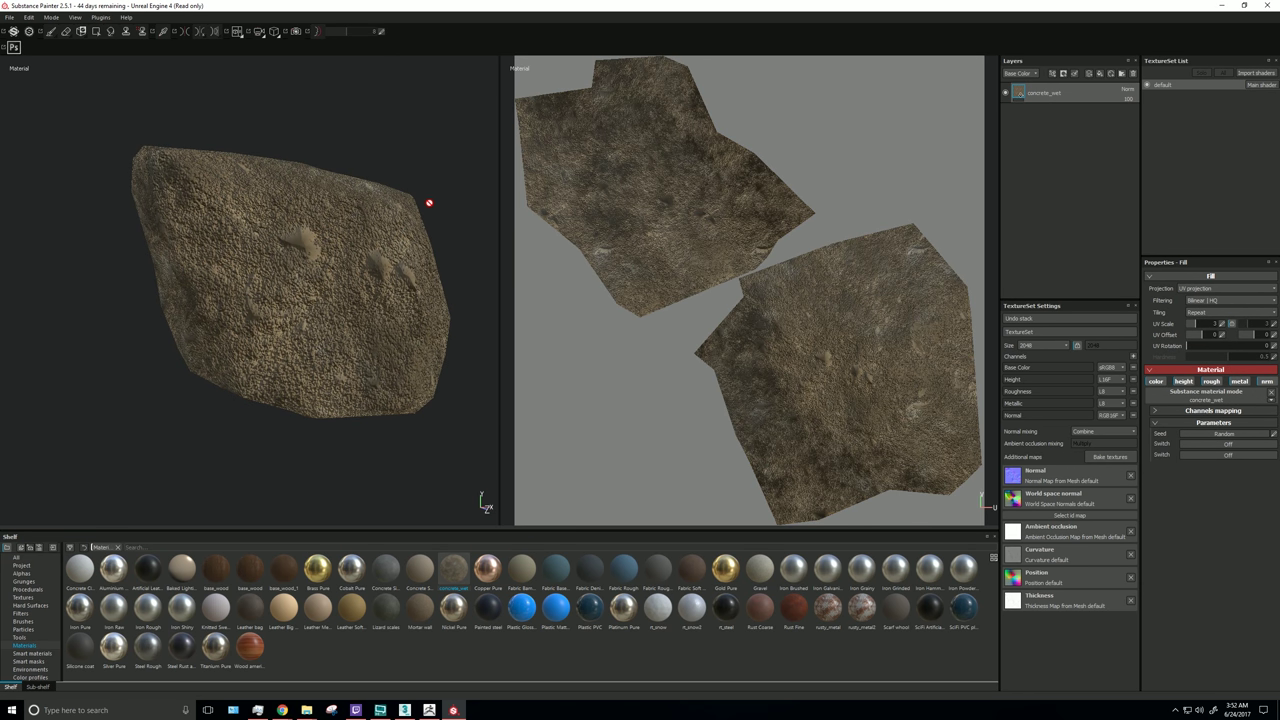
pyautogui.keyDown('alt'); pyautogui.moveTo(429, 201); pyautogui.dragTo(290, 220); pyautogui.keyUp('alt')
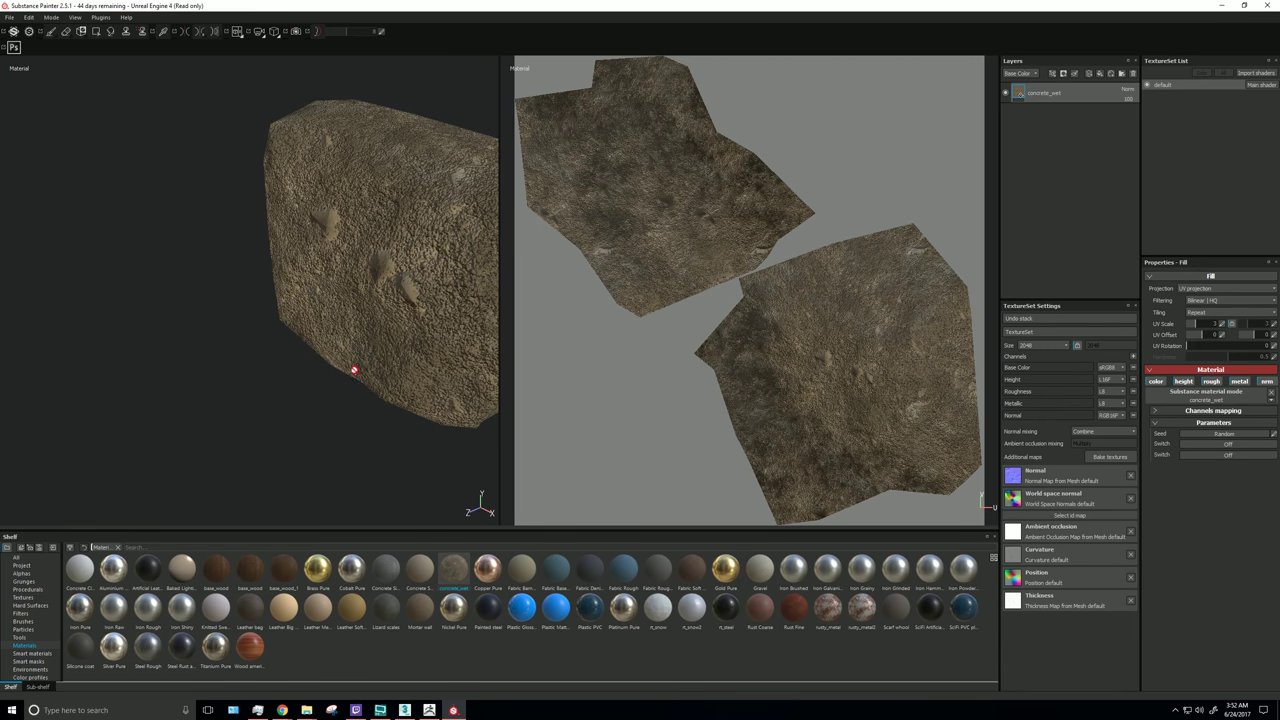
pyautogui.keyDown('alt'); pyautogui.moveTo(334, 383); pyautogui.dragTo(307, 329, button='right'); pyautogui.keyUp('alt')
pyautogui.keyDown('alt'); pyautogui.moveTo(307, 329); pyautogui.dragTo(478, 416); pyautogui.keyUp('alt')
pyautogui.hotkey('ctrl', 'z')
# Step: Add the Mortar wall material as a fill layer on the stone and set its UV scale to 4
pyautogui.moveTo(420, 580); pyautogui.dragTo(1051, 182)
pyautogui.moveTo(366, 425)
pyautogui.keyDown('alt'); pyautogui.mouseDown()
pyautogui.moveTo(374, 366)
pyautogui.moveTo(251, 334)
pyautogui.moveTo(203, 386)
pyautogui.moveTo(344, 358)
pyautogui.moveTo(77, 340)
pyautogui.moveTo(229, 331)
pyautogui.moveTo(297, 343)
pyautogui.moveTo(312, 383)
pyautogui.moveTo(334, 354)
pyautogui.mouseUp(); pyautogui.keyUp('alt')
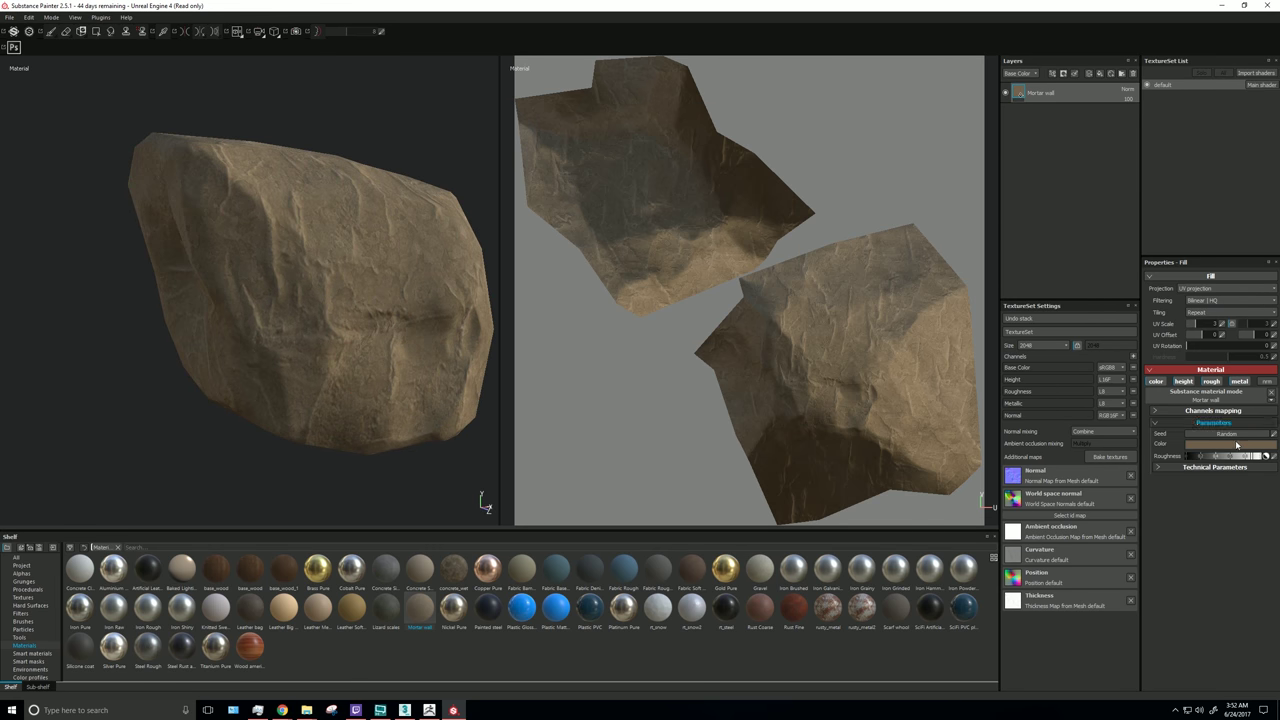
pyautogui.doubleClick(1212, 323)
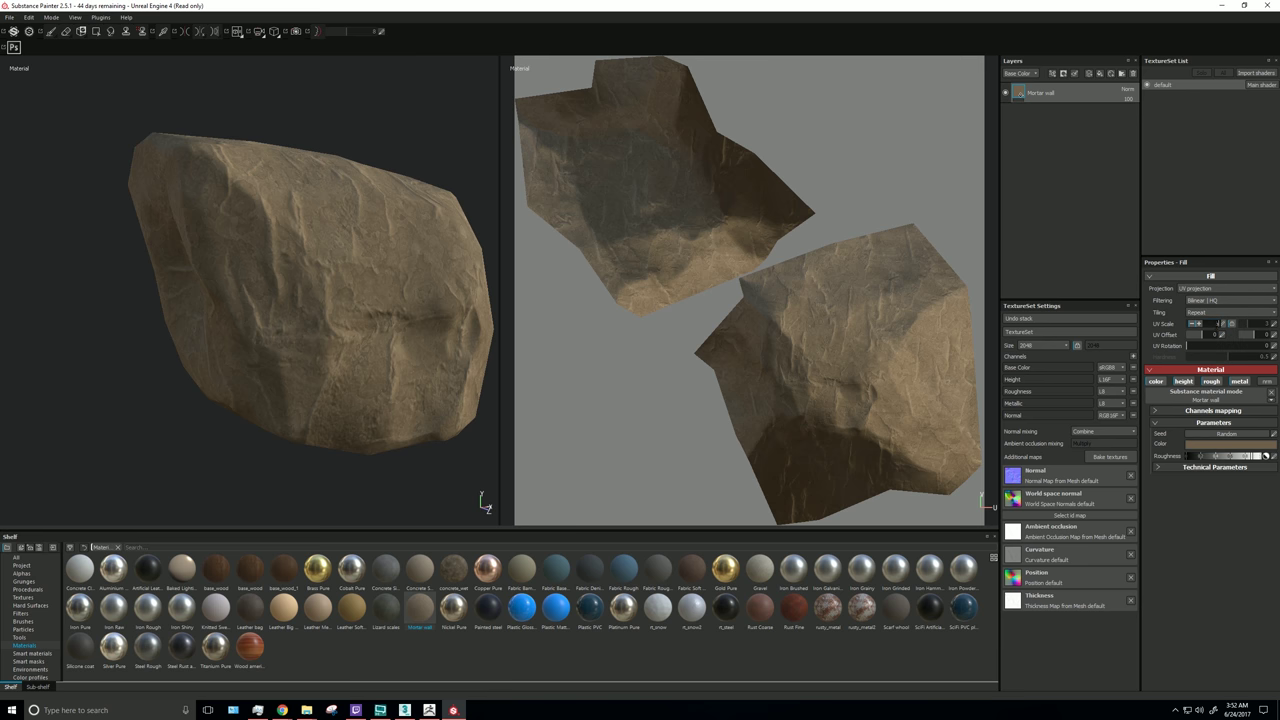
pyautogui.write('4')
pyautogui.press('Return')
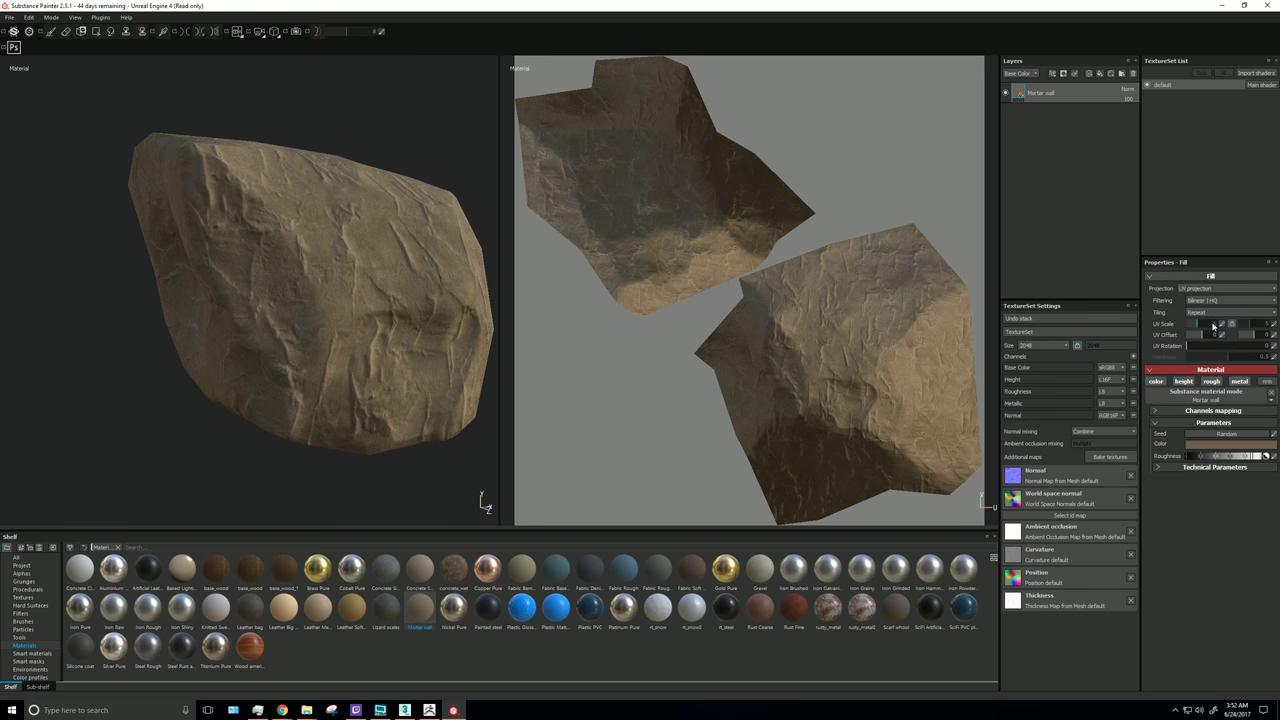
# Step: Try a UV scale of 10 on the Mortar wall fill, then set it to 5 and check the stone's surface
pyautogui.click(1221, 325)
pyautogui.write('10')
pyautogui.press('Return')
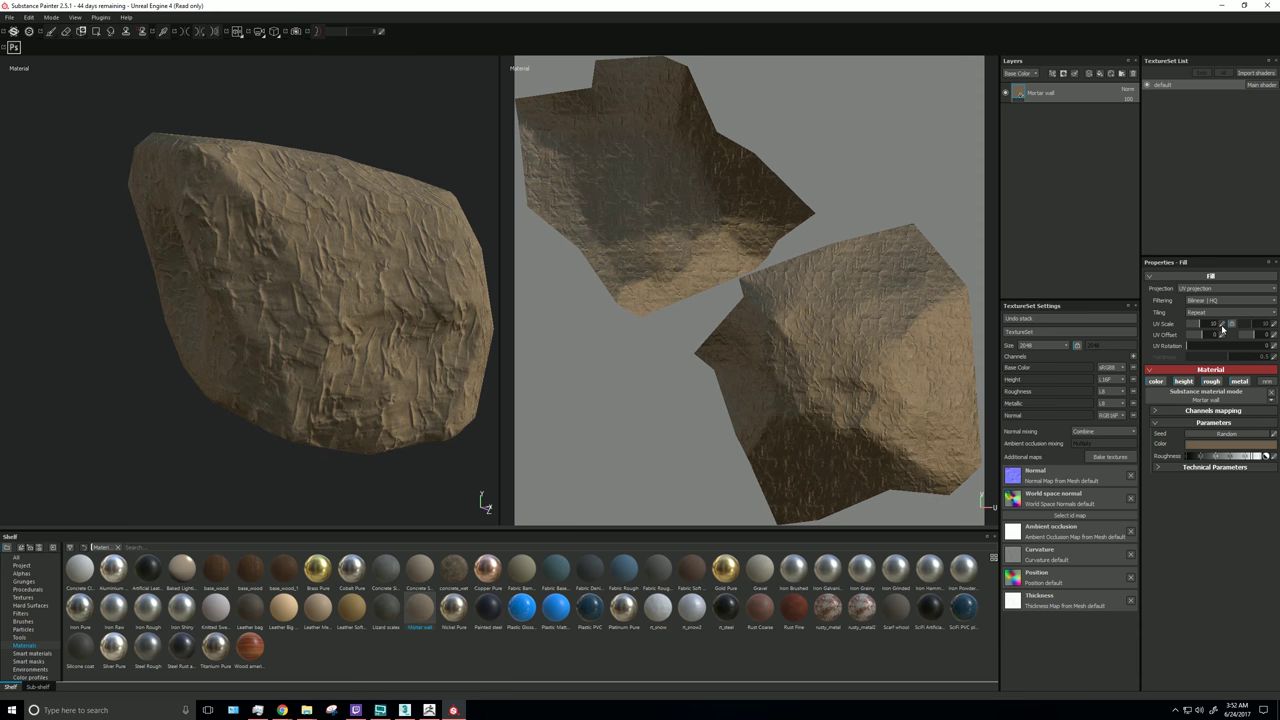
pyautogui.doubleClick(1222, 328)
pyautogui.write('5')
pyautogui.press('Return')
pyautogui.keyDown('alt'); pyautogui.moveTo(438, 258); pyautogui.dragTo(416, 268); pyautogui.keyUp('alt')
pyautogui.keyDown('alt'); pyautogui.moveTo(416, 268); pyautogui.dragTo(380, 270, button='middle'); pyautogui.keyUp('alt')
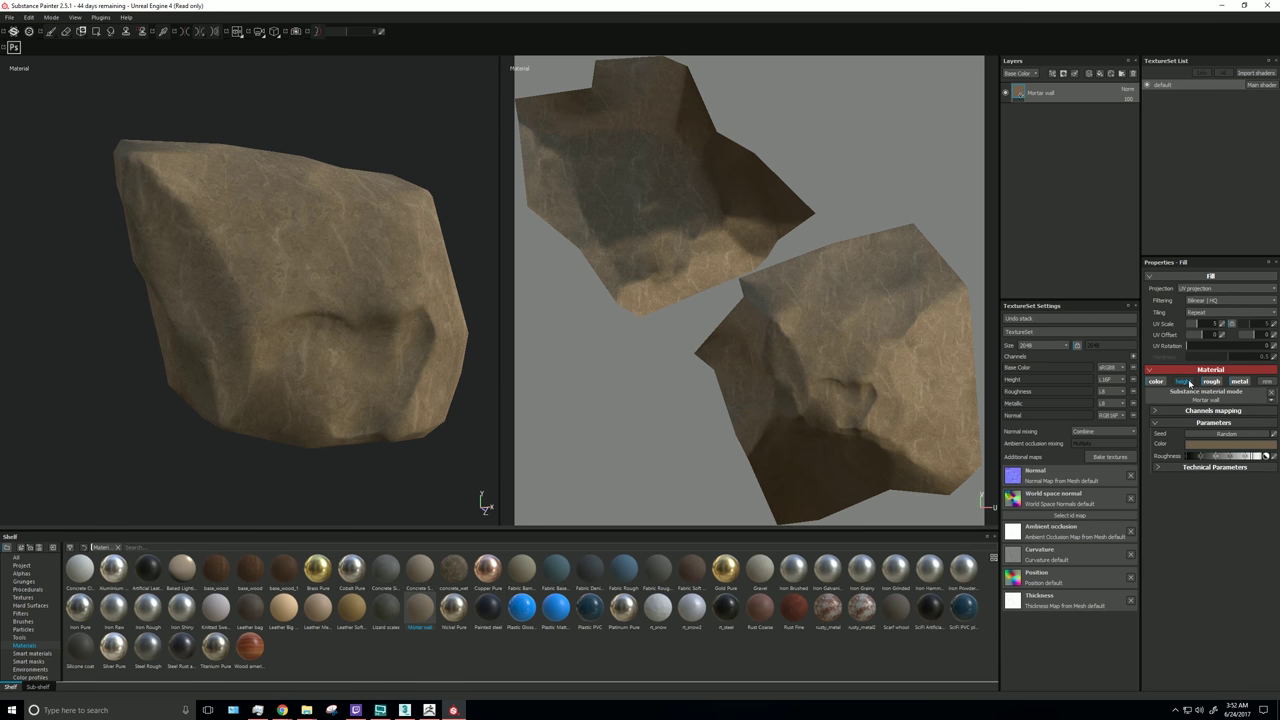
pyautogui.keyDown('alt'); pyautogui.moveTo(566, 321); pyautogui.dragTo(552, 323, button='middle'); pyautogui.keyUp('alt')
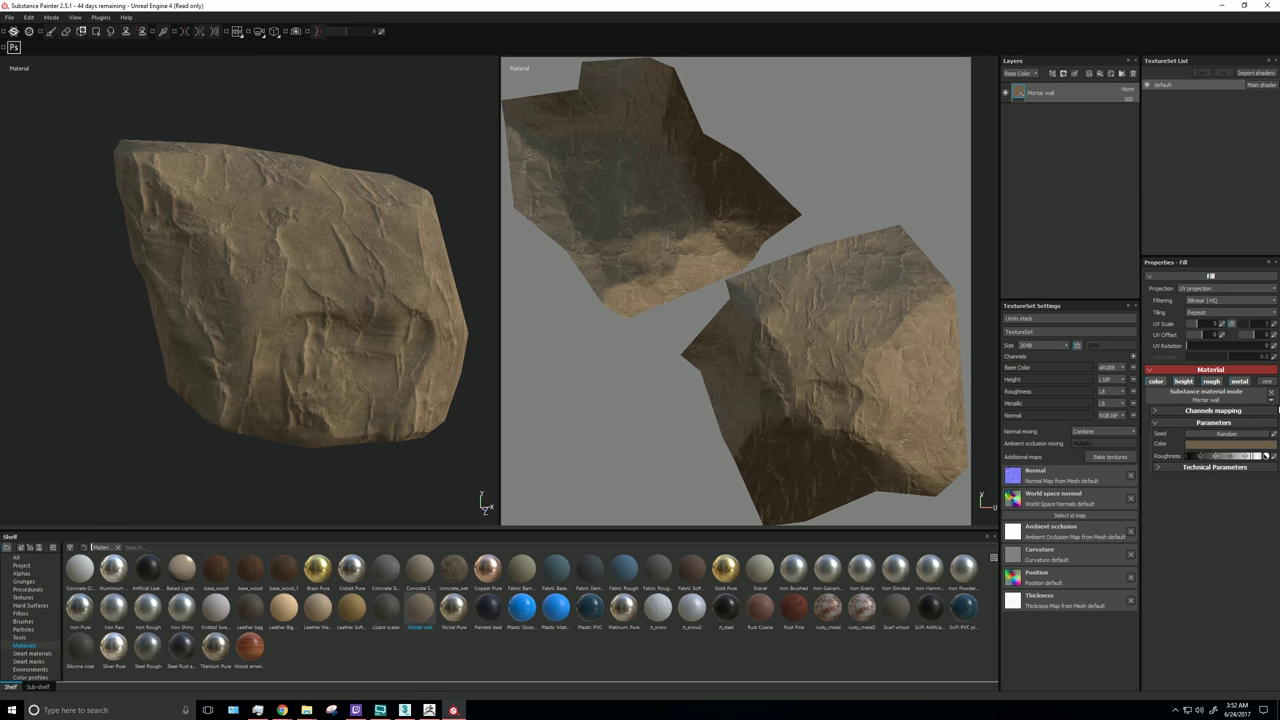
# Step: Enable the Mortar wall fill's normal channel and disable its metallic, roughness, color and height channels, checking the stone up close
pyautogui.click(1264, 382)
pyautogui.keyDown('alt'); pyautogui.moveTo(321, 214); pyautogui.dragTo(309, 249); pyautogui.keyUp('alt')
pyautogui.click(1234, 383)
pyautogui.click(1211, 383)
pyautogui.click(1161, 384)
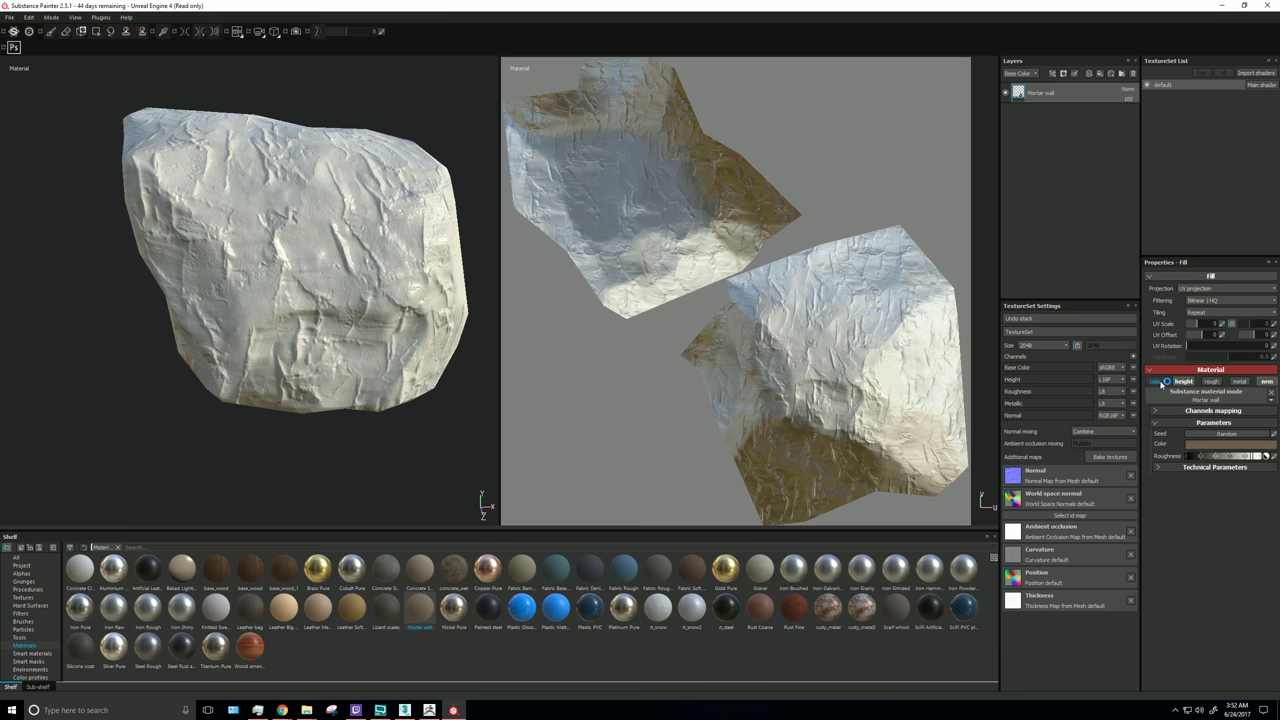
pyautogui.keyDown('alt'); pyautogui.moveTo(290, 240); pyautogui.dragTo(342, 271); pyautogui.keyUp('alt')
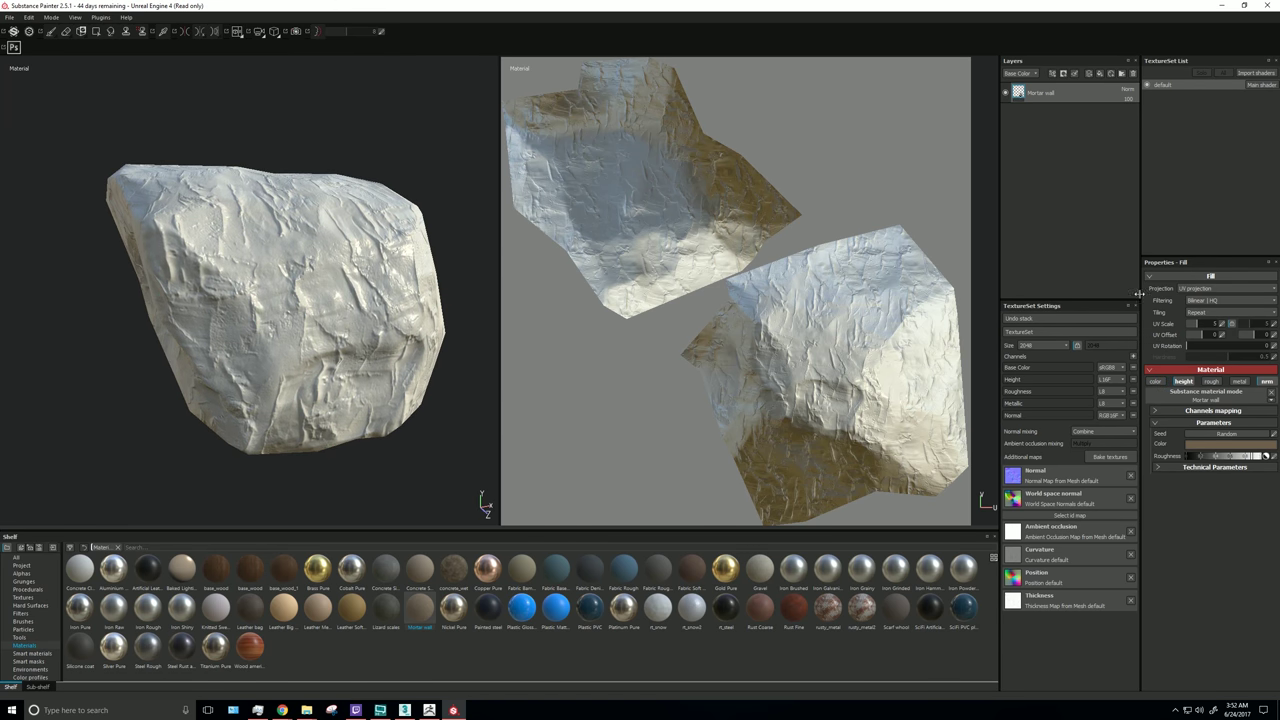
pyautogui.click(1187, 383)
pyautogui.scroll(-1, 306, 248)
pyautogui.scroll(3, 306, 248)
pyautogui.keyDown('alt'); pyautogui.moveTo(250, 253); pyautogui.dragTo(236, 212); pyautogui.keyUp('alt')
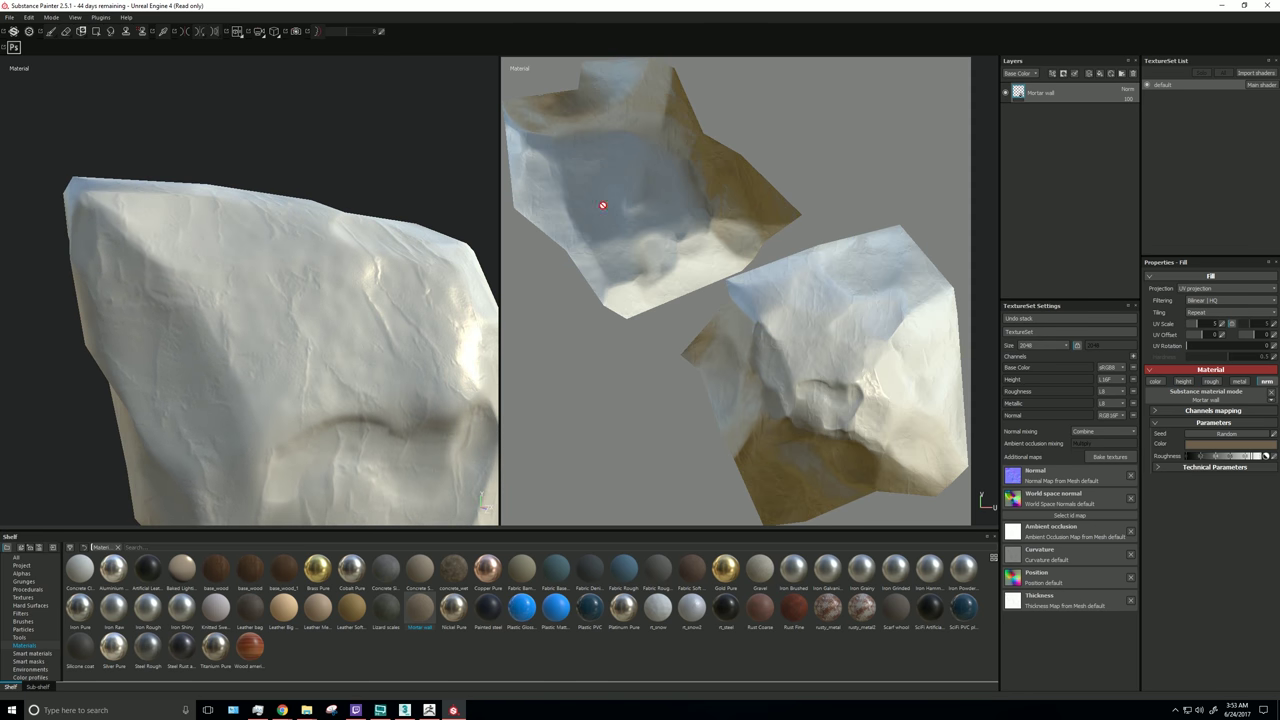
# Step: Add a fill layer above Mortar wall, open its base color for editing, and place the stone image search beside Substance Painter
pyautogui.click(1102, 74)
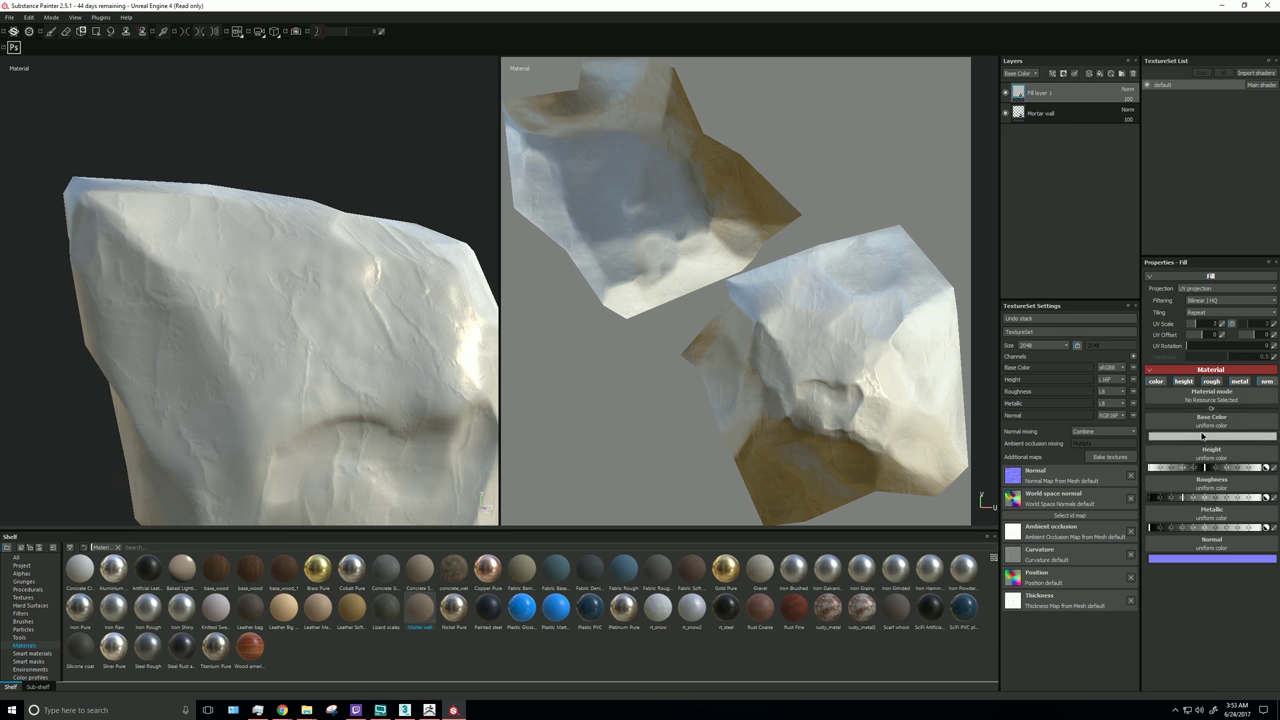
pyautogui.click(1202, 436)
pyautogui.click(257, 710)
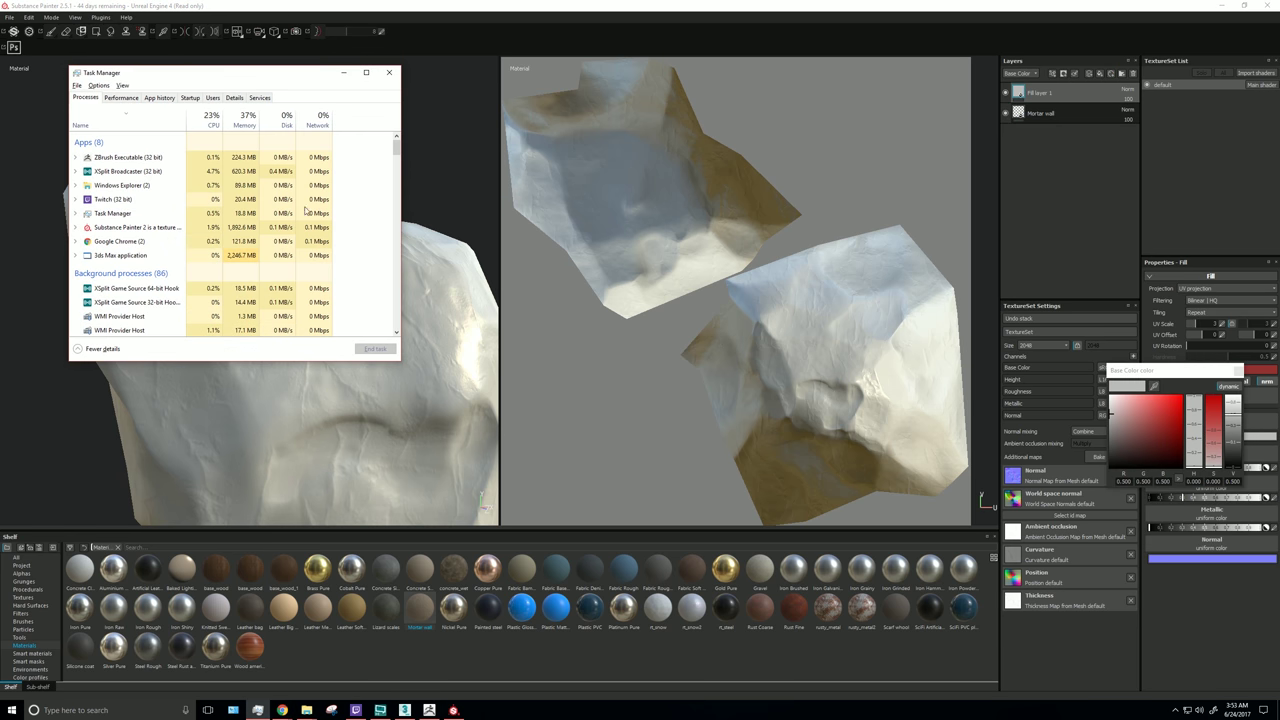
pyautogui.click(343, 73)
pyautogui.moveTo(282, 710)
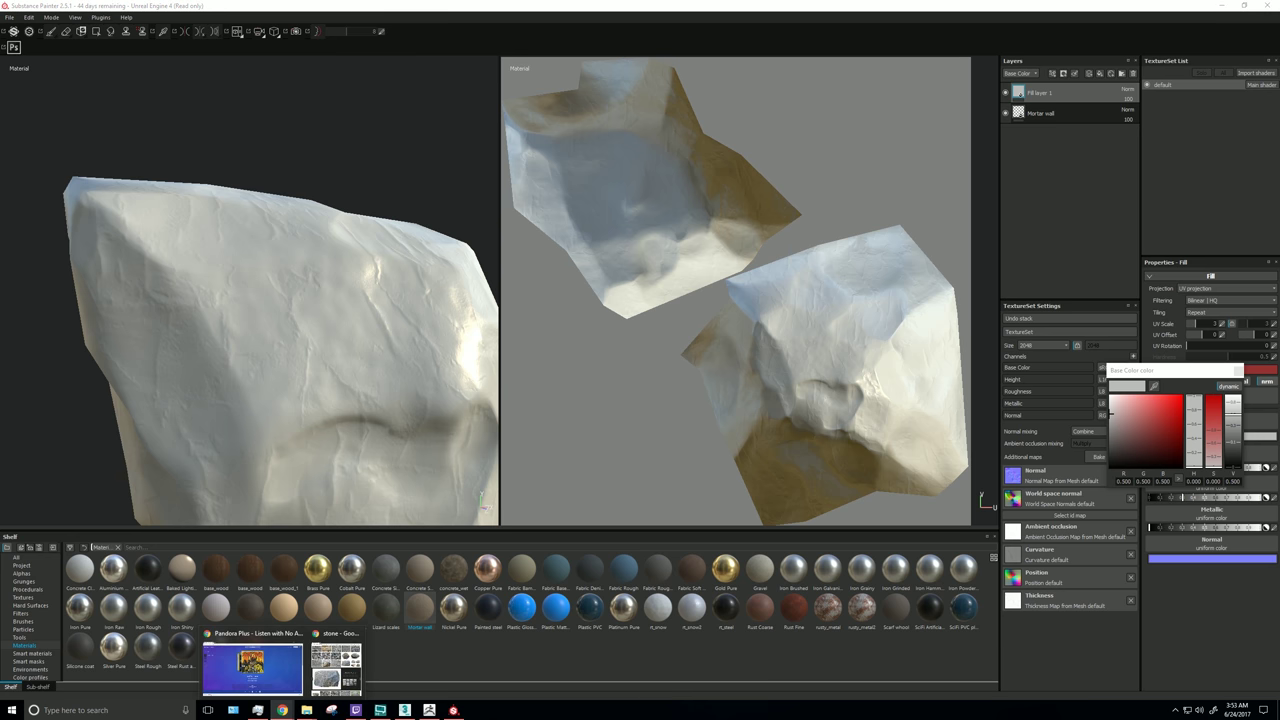
pyautogui.click(336, 668)
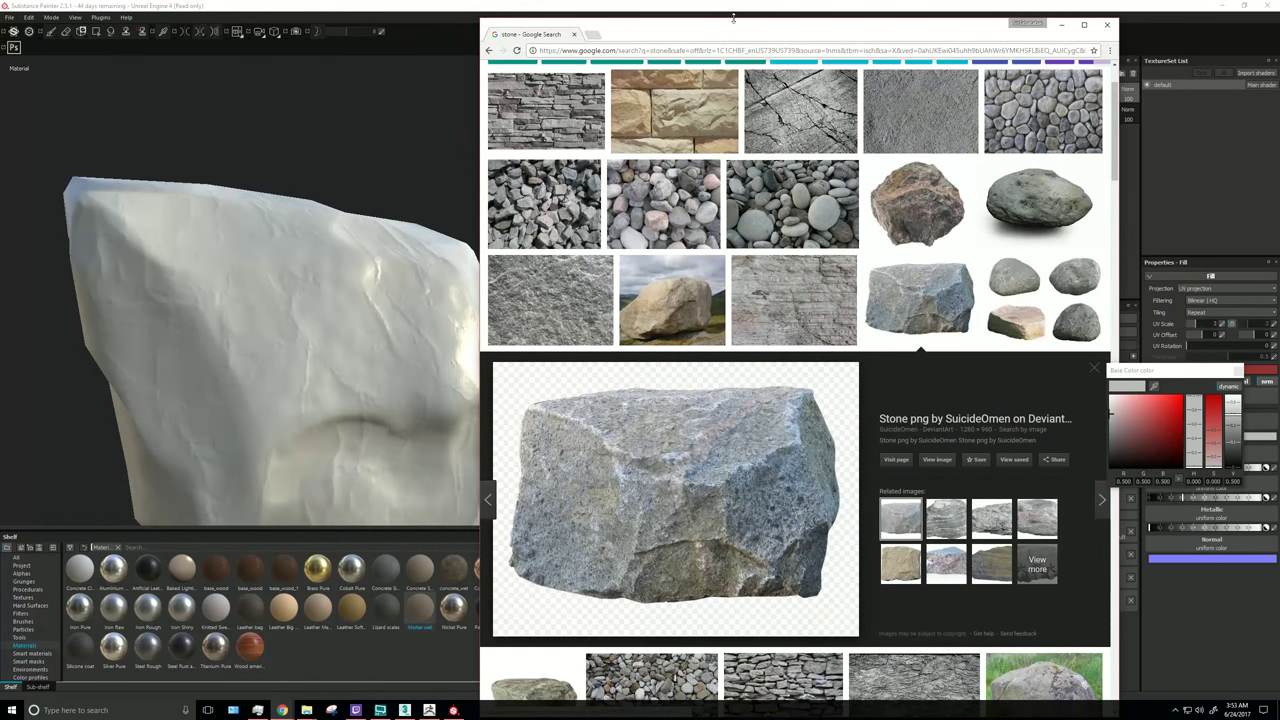
pyautogui.moveTo(732, 18); pyautogui.dragTo(1, 210)
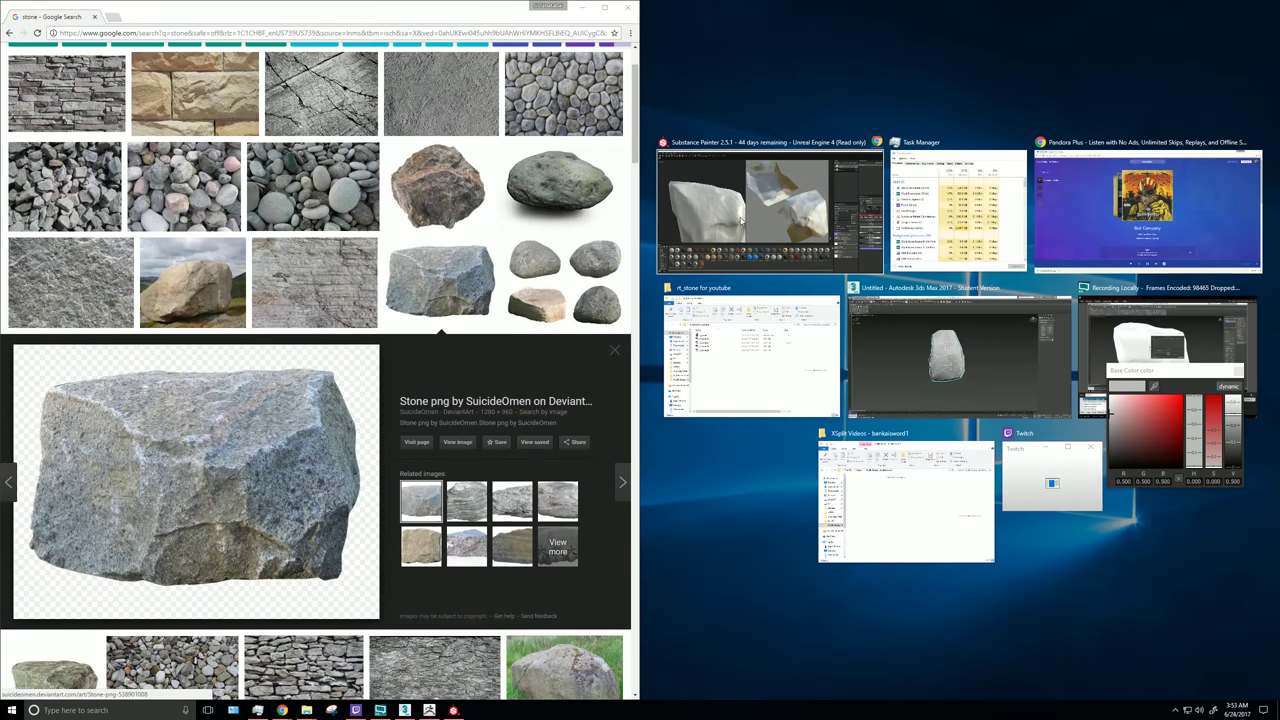
pyautogui.click(741, 219)
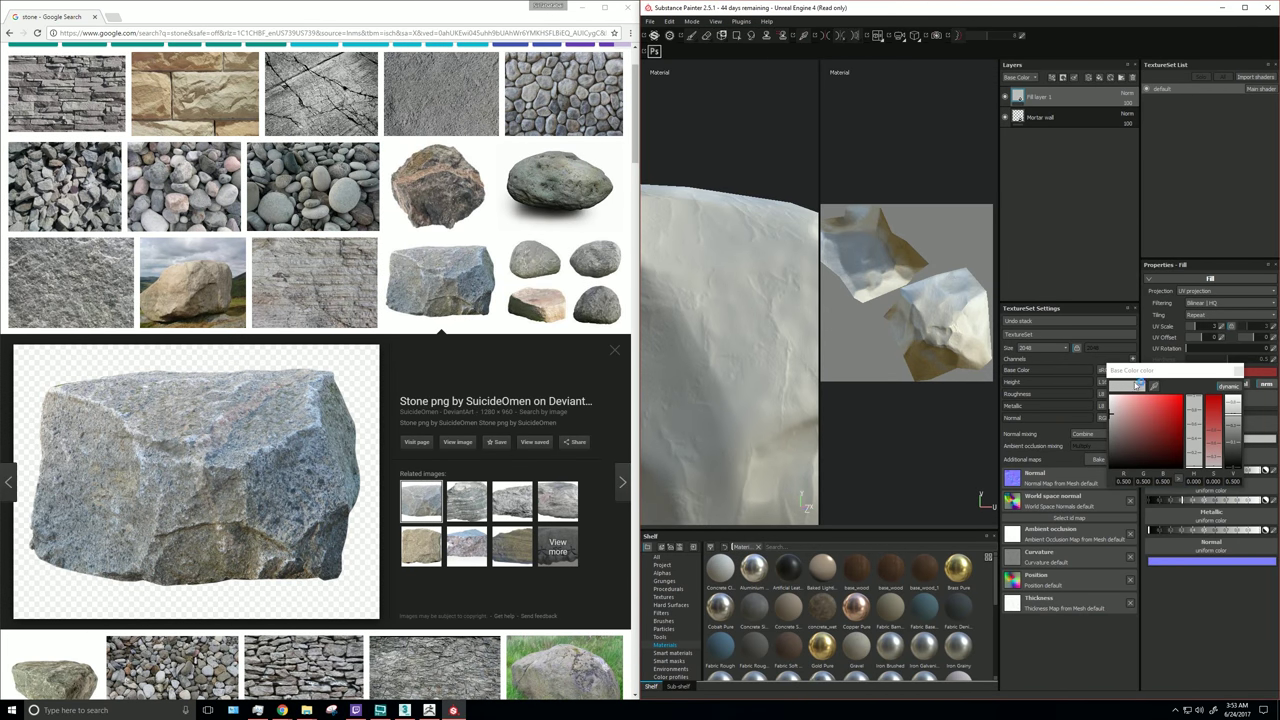
# Step: Show the Cloughmore Stone photo and sample its light beige, RGB 0.597, 0.497, 0.392, as the new fill layer's base color
pyautogui.click(215, 295)
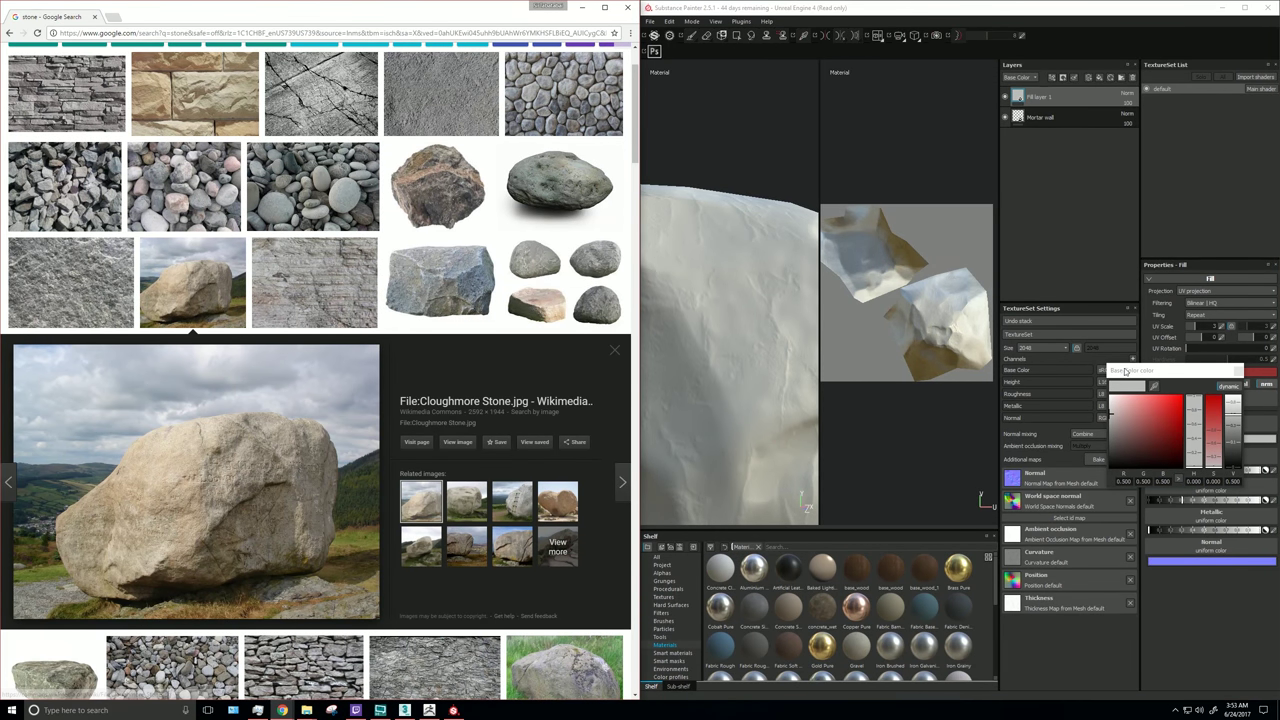
pyautogui.click(1155, 387)
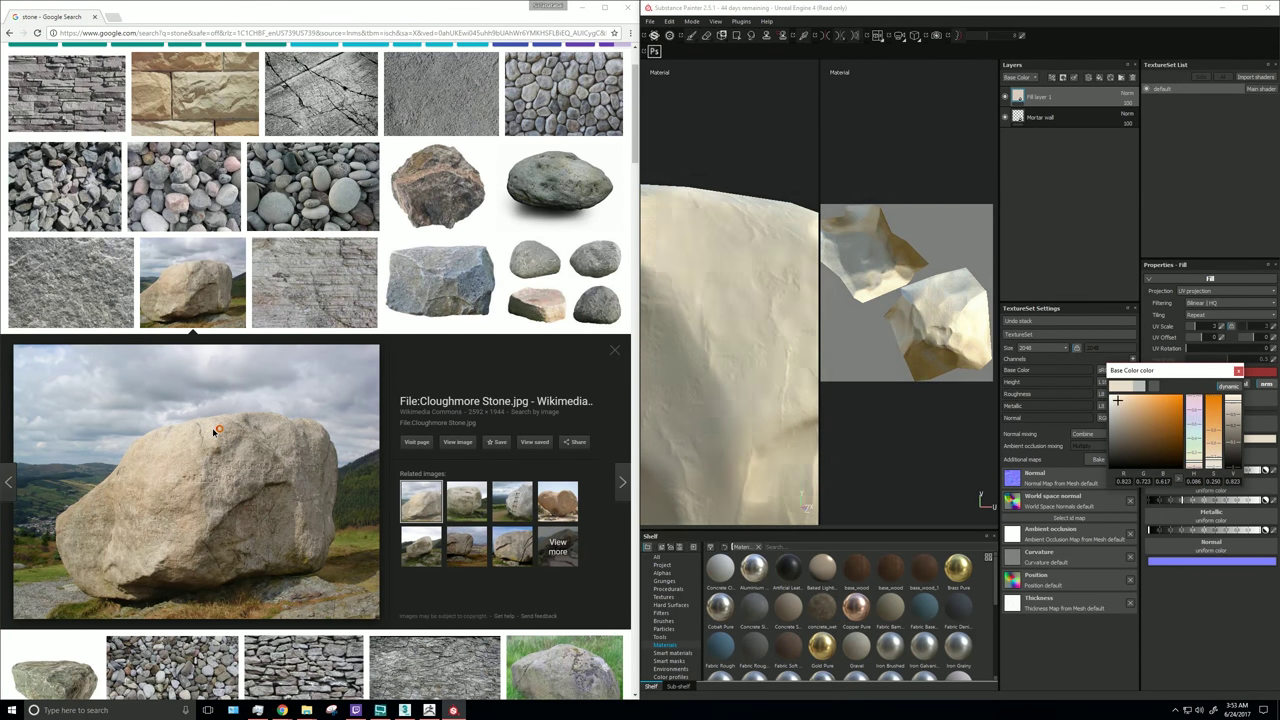
pyautogui.click(221, 519)
pyautogui.moveTo(176, 542); pyautogui.dragTo(151, 567)
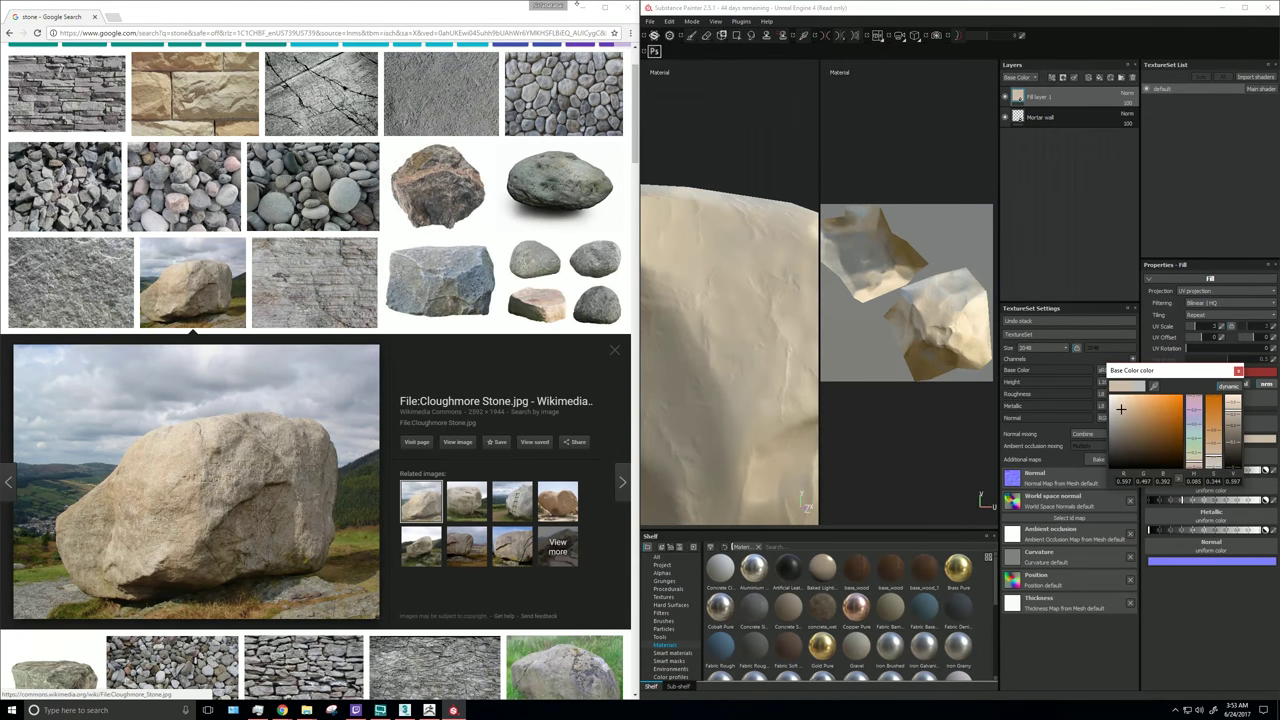
pyautogui.click(555, 7)
pyautogui.click(1244, 7)
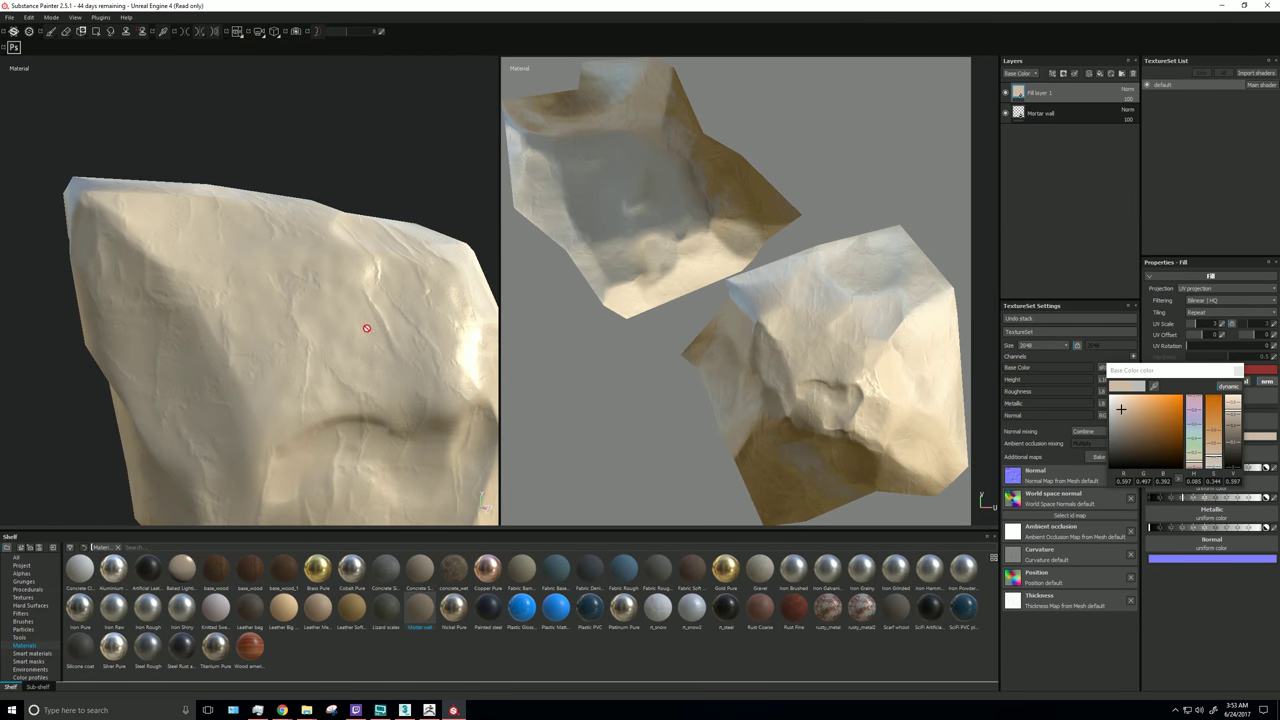
pyautogui.keyDown('alt'); pyautogui.moveTo(346, 191); pyautogui.dragTo(402, 188); pyautogui.keyUp('alt')
pyautogui.click(1238, 372)
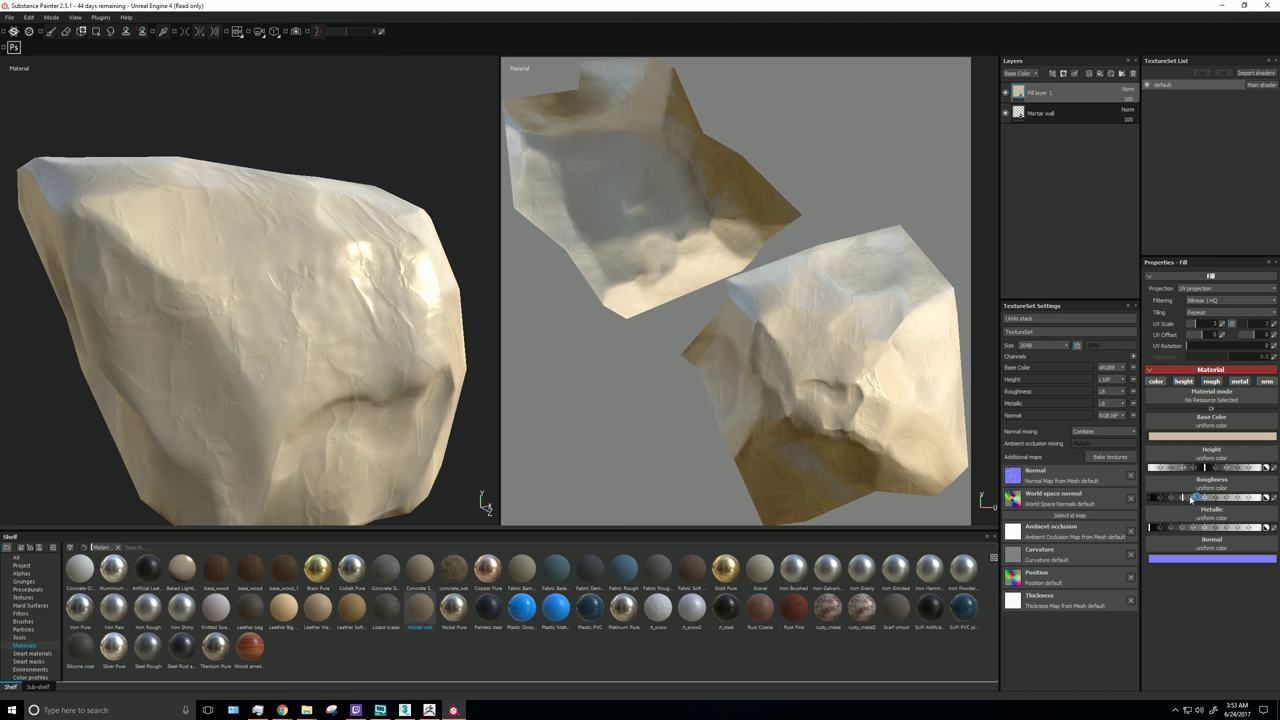
# Step: Raise the beige fill layer's roughness to nearly maximum, and try full metallic before returning it to zero
pyautogui.moveTo(1205, 502); pyautogui.dragTo(1264, 501)
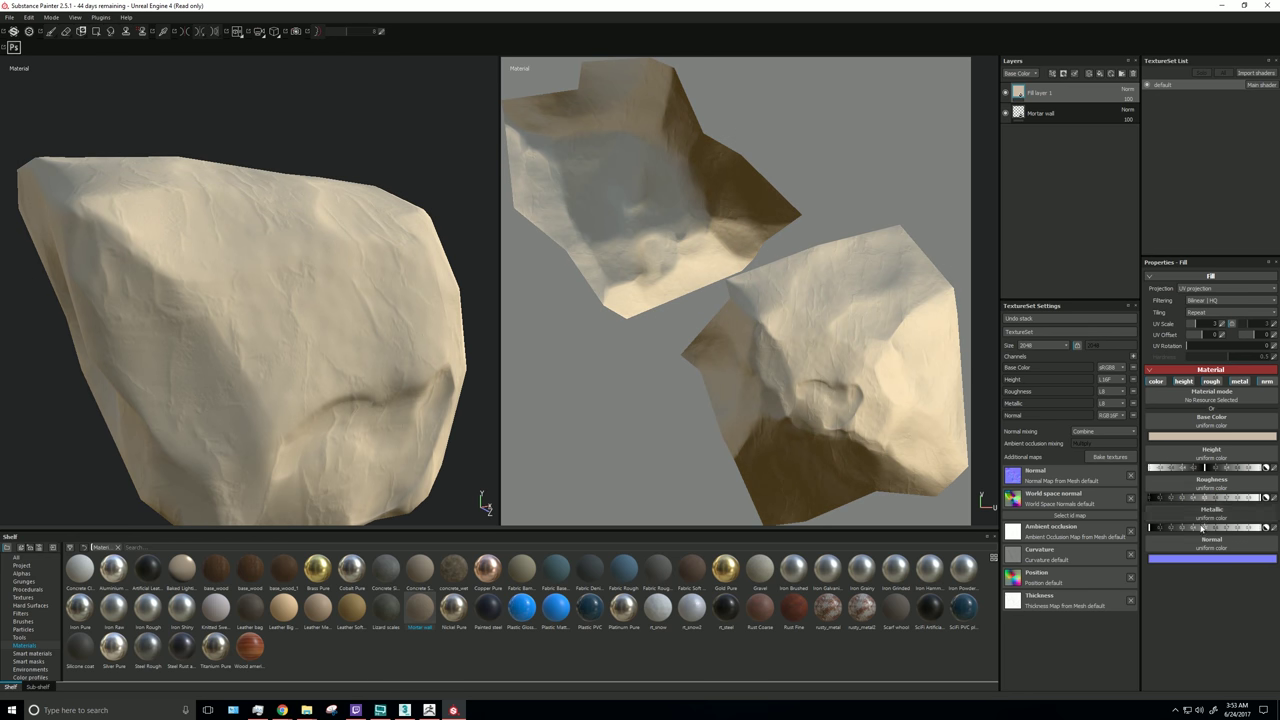
pyautogui.moveTo(1163, 529); pyautogui.dragTo(1277, 507)
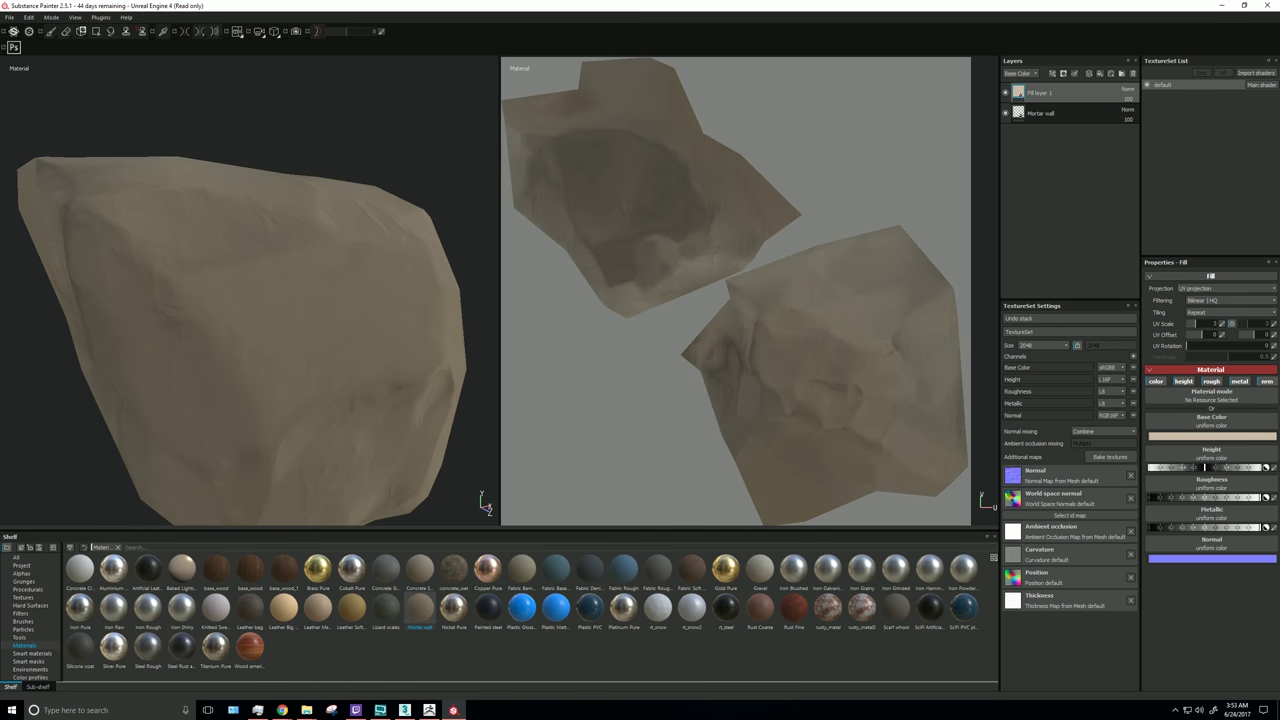
pyautogui.moveTo(1226, 533); pyautogui.dragTo(1092, 523)
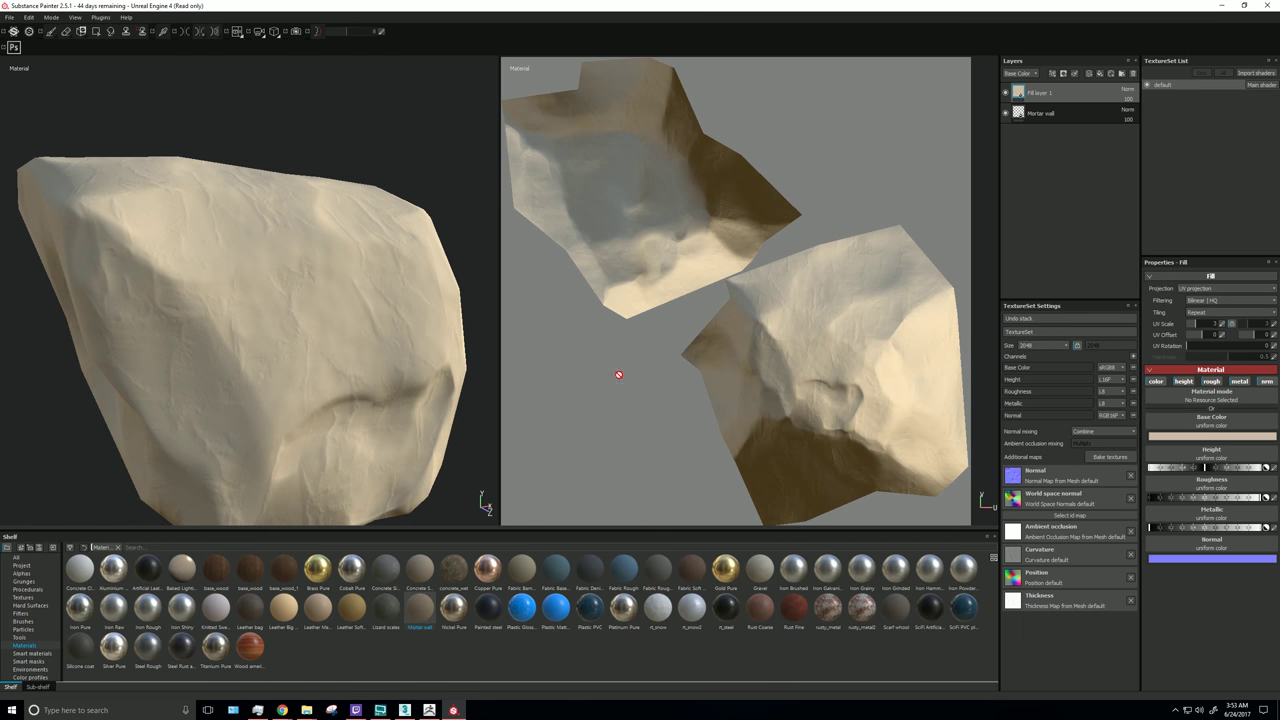
# Step: Add a second fill layer and sample a darker brown, RGB 0.227, 0.153, 0.078, from the Cloughmore Stone photo as its base color
pyautogui.click(1103, 74)
pyautogui.moveTo(524, 16)
pyautogui.mouseDown()
pyautogui.moveTo(3, 157)
pyautogui.moveTo(809, 296)
pyautogui.moveTo(1279, 316)
pyautogui.mouseUp()
pyautogui.click(87, 182)
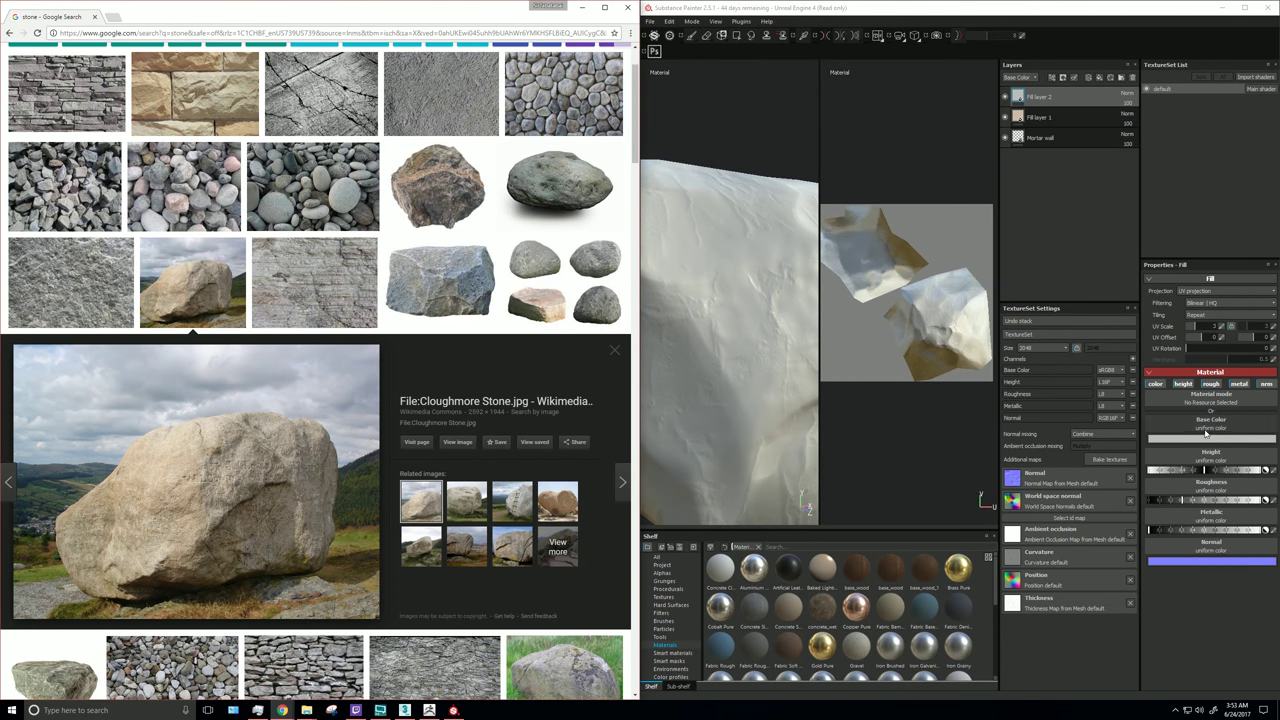
pyautogui.click(1220, 443)
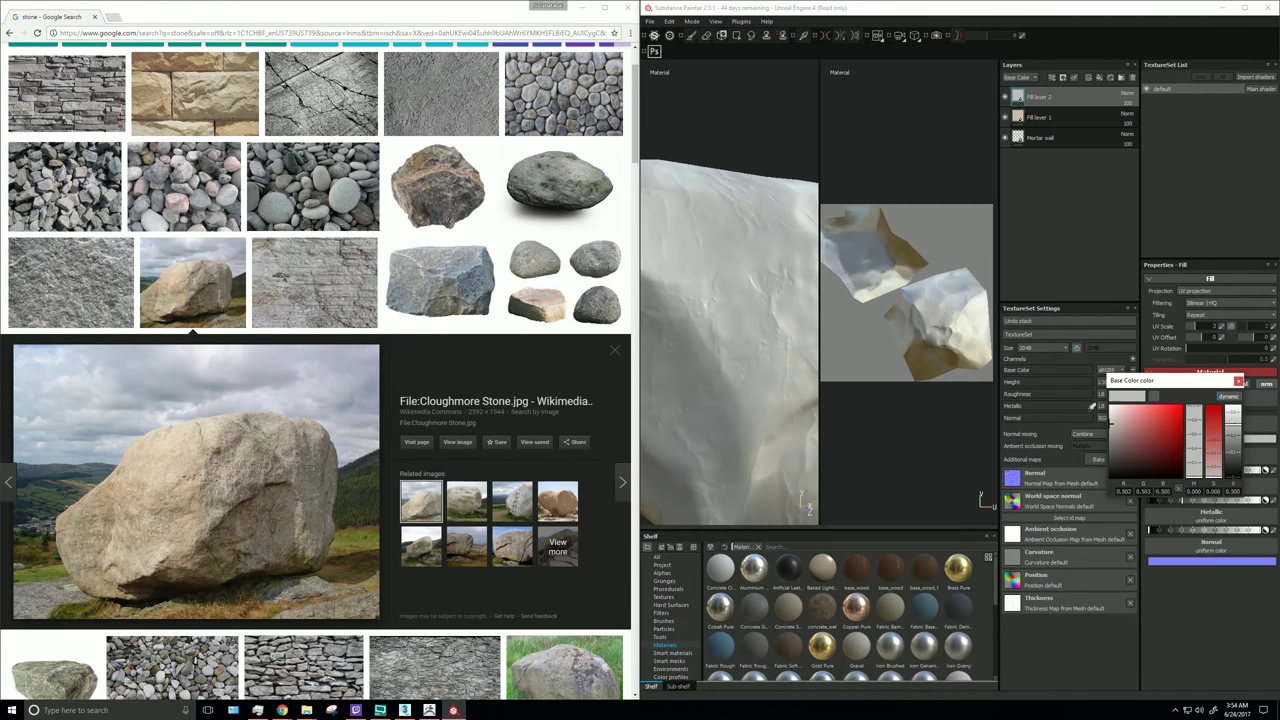
pyautogui.click(1157, 399)
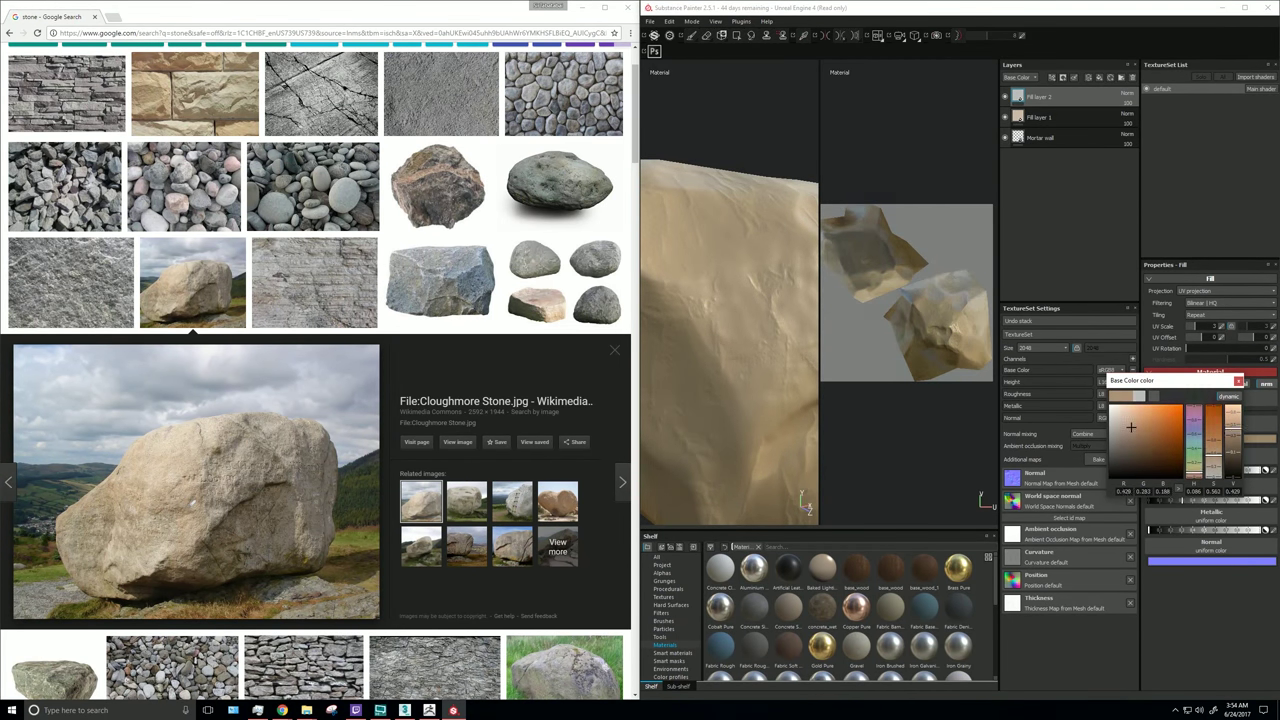
pyautogui.click(186, 502)
pyautogui.click(583, 8)
pyautogui.click(1245, 8)
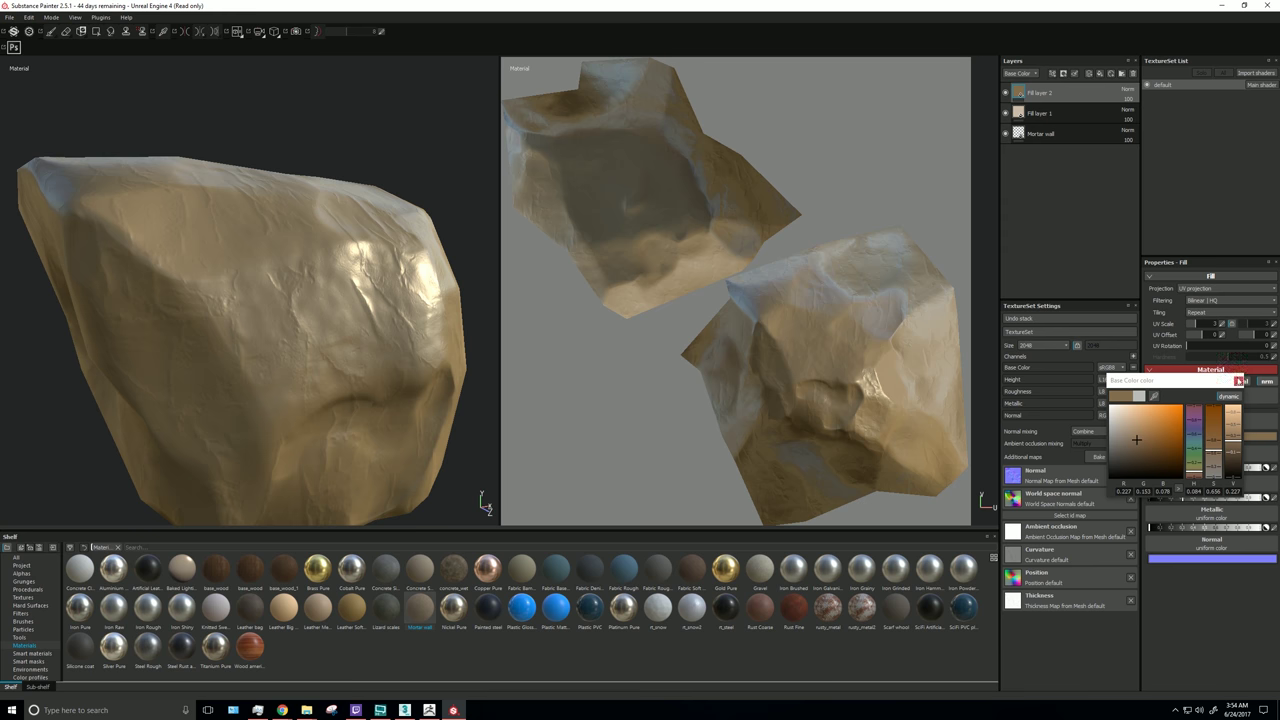
pyautogui.click(1238, 381)
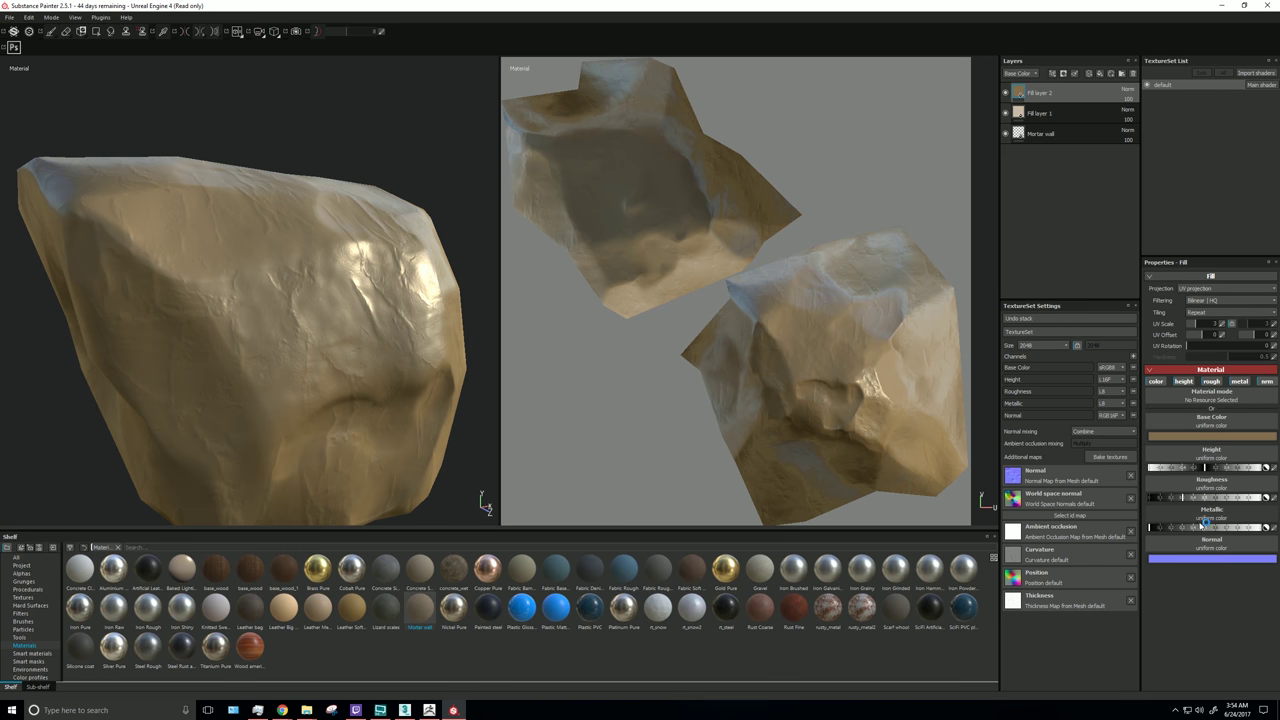
# Step: Raise the brown fill layer's roughness to nearly maximum and adjust its height, ending near the middle of the range
pyautogui.click(1241, 498)
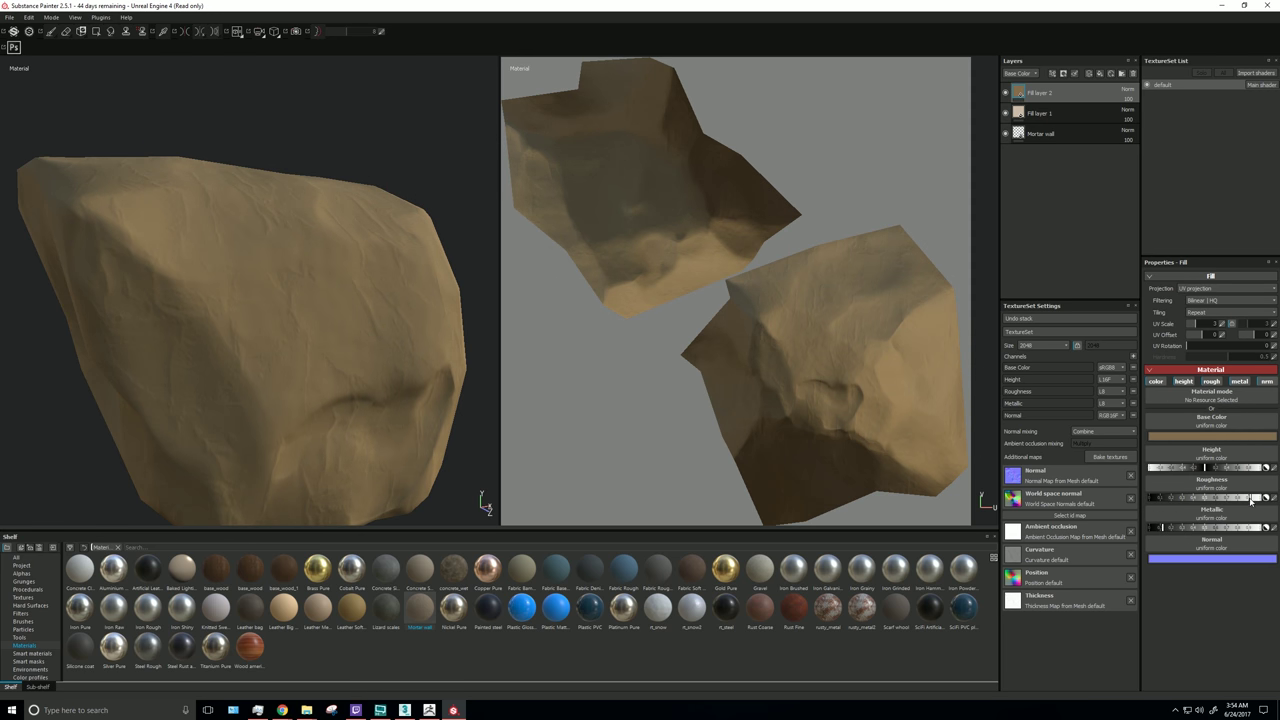
pyautogui.click(1275, 469)
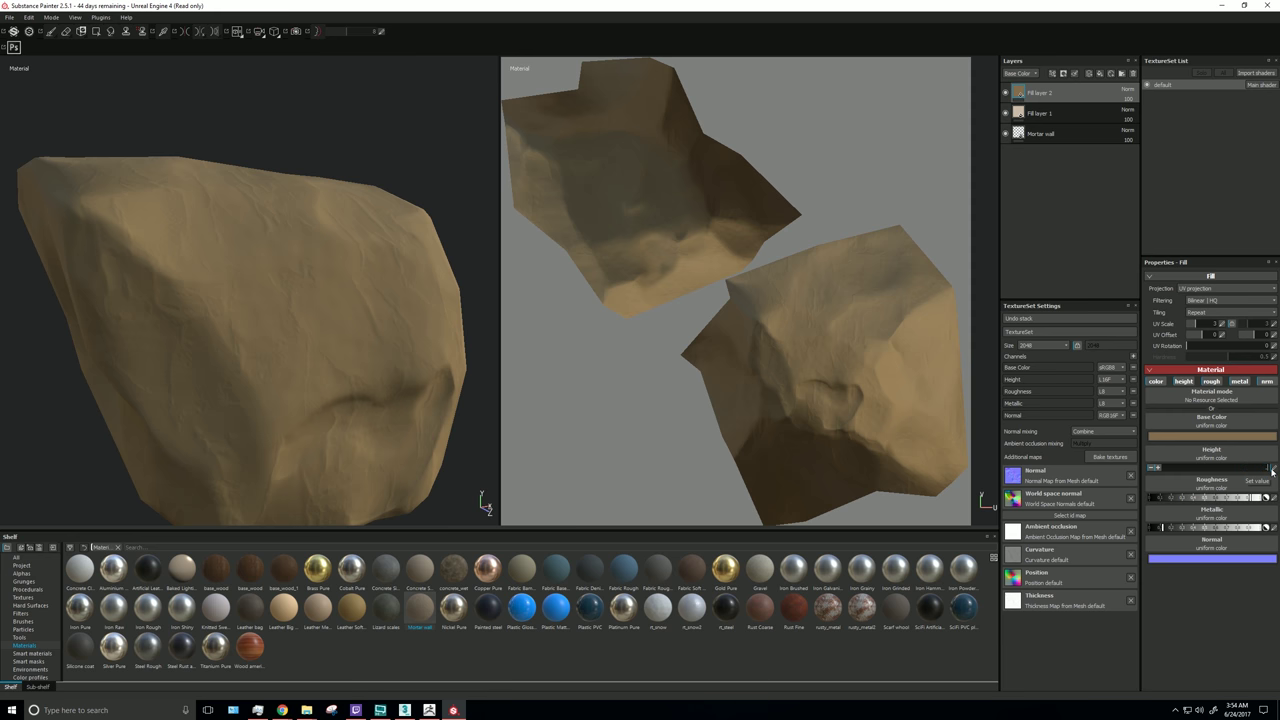
pyautogui.click(1273, 469)
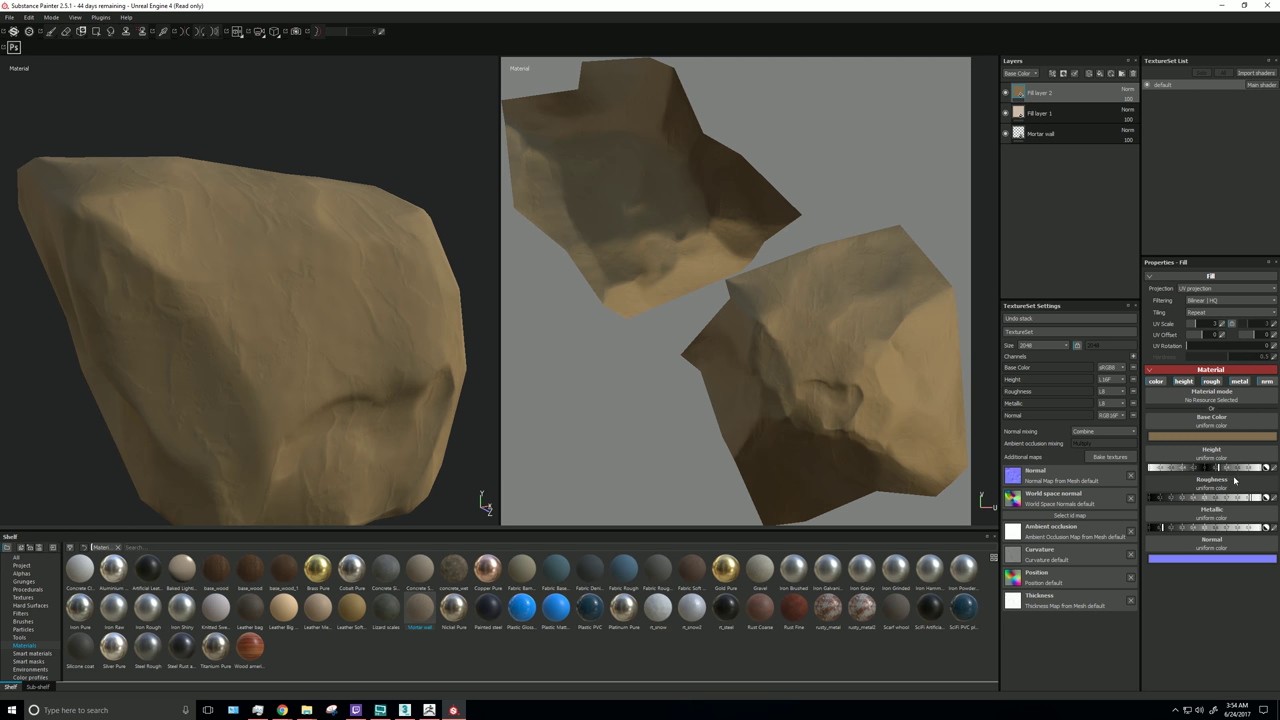
pyautogui.click(1273, 469)
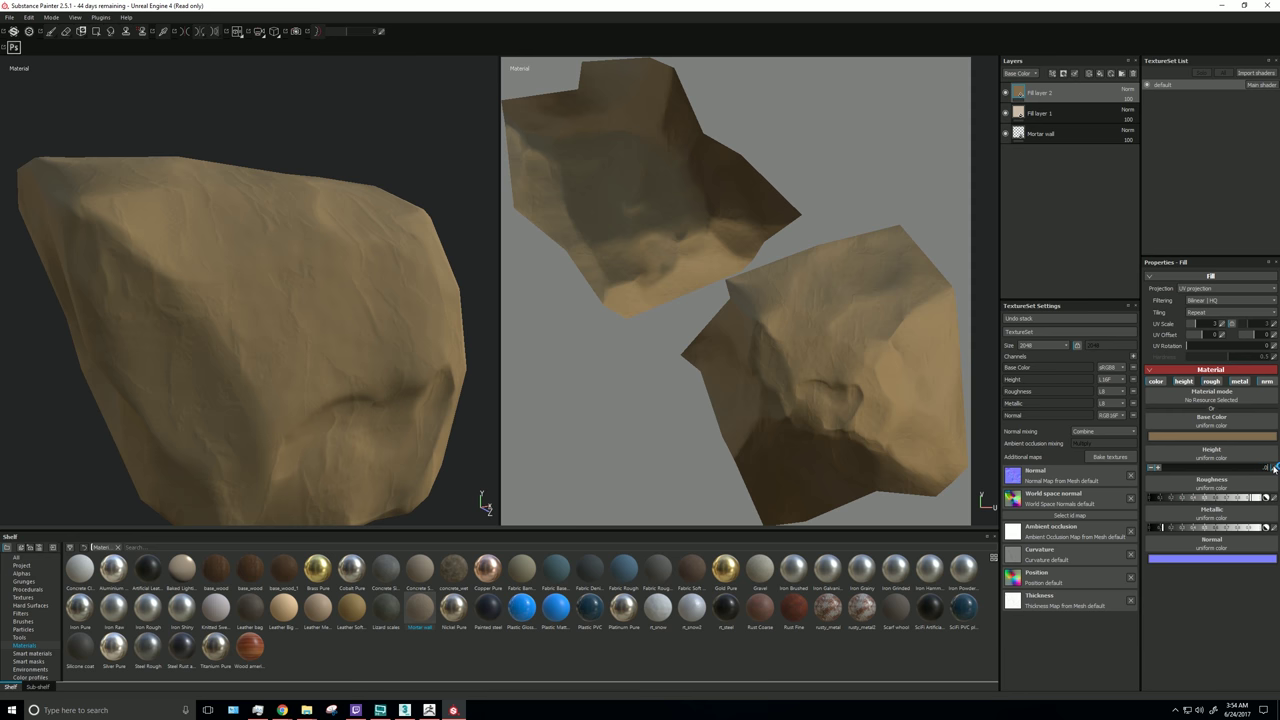
pyautogui.click(1273, 469)
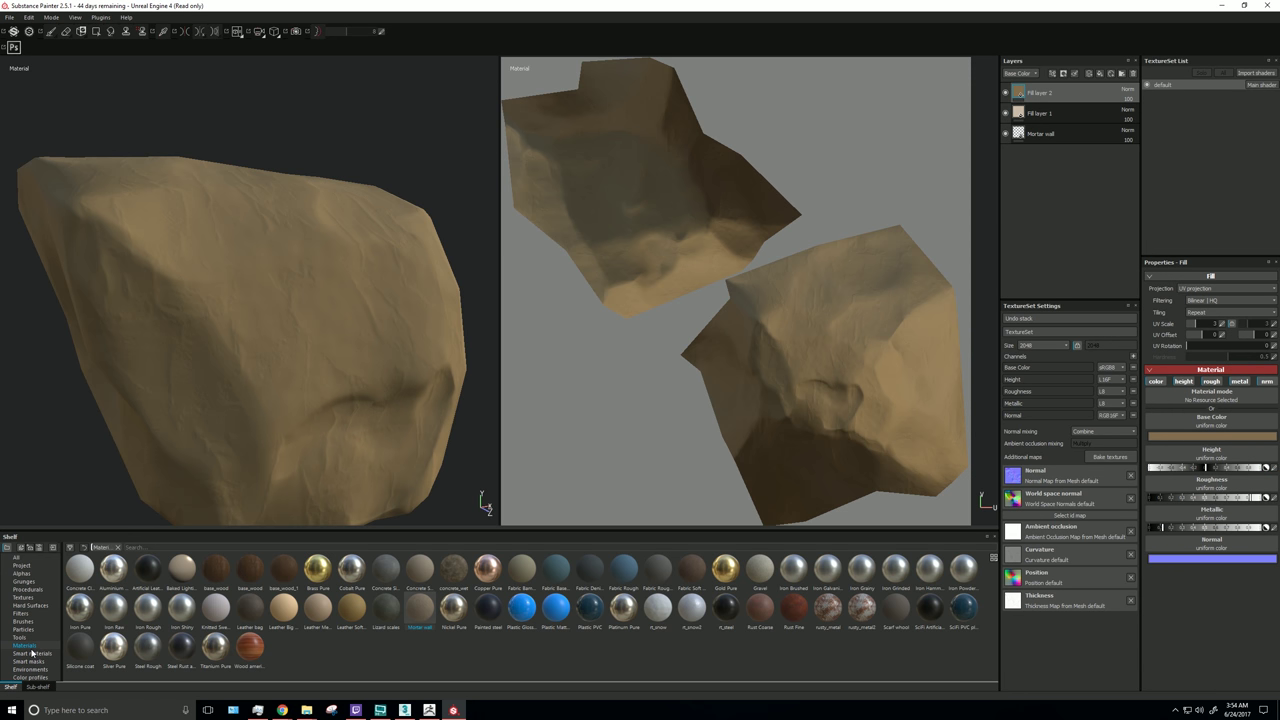
# Step: Check the Cloughmore Stone photo again and apply the Dirt Heavy smart mask to the brown fill layer
pyautogui.click(36, 662)
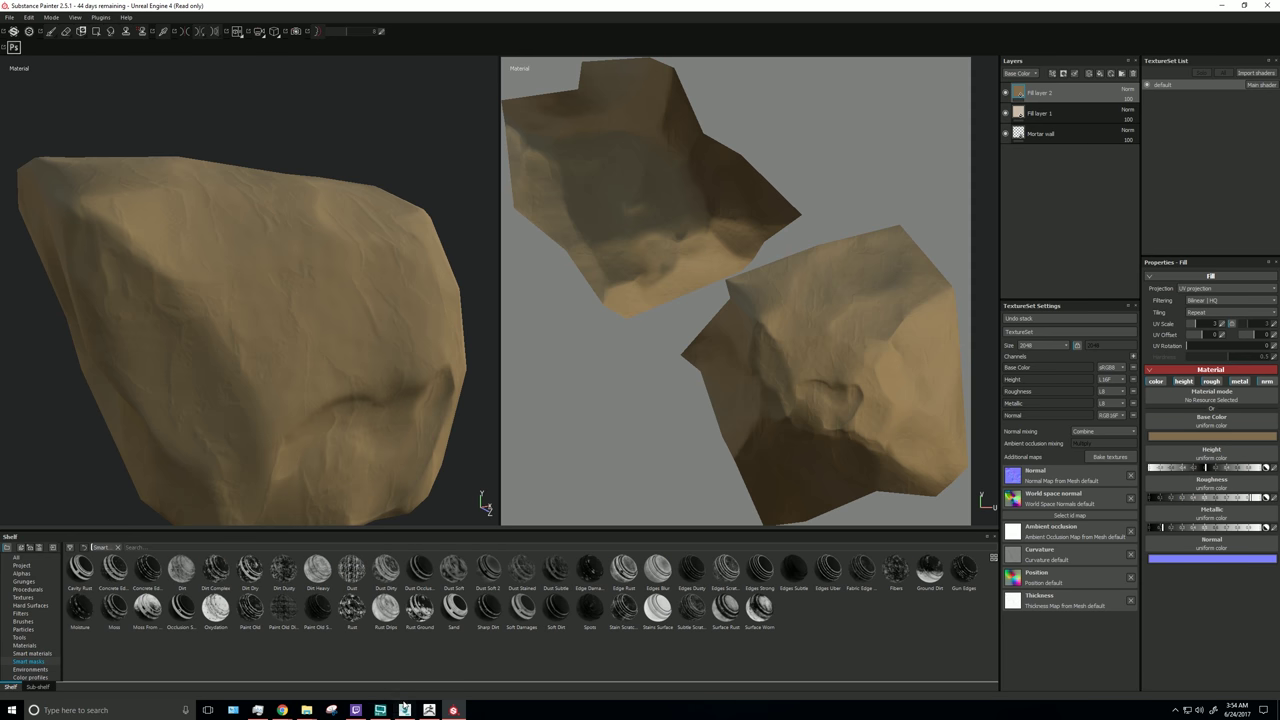
pyautogui.moveTo(282, 710)
pyautogui.click(320, 679)
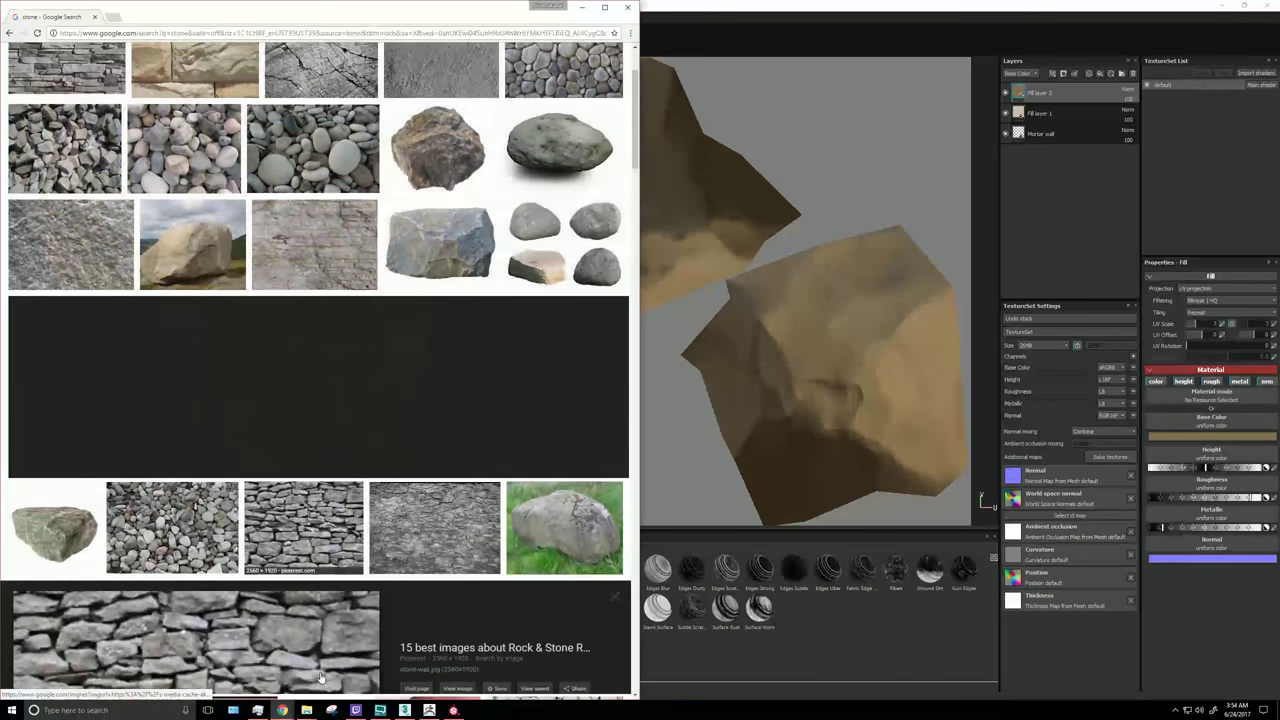
pyautogui.click(195, 195)
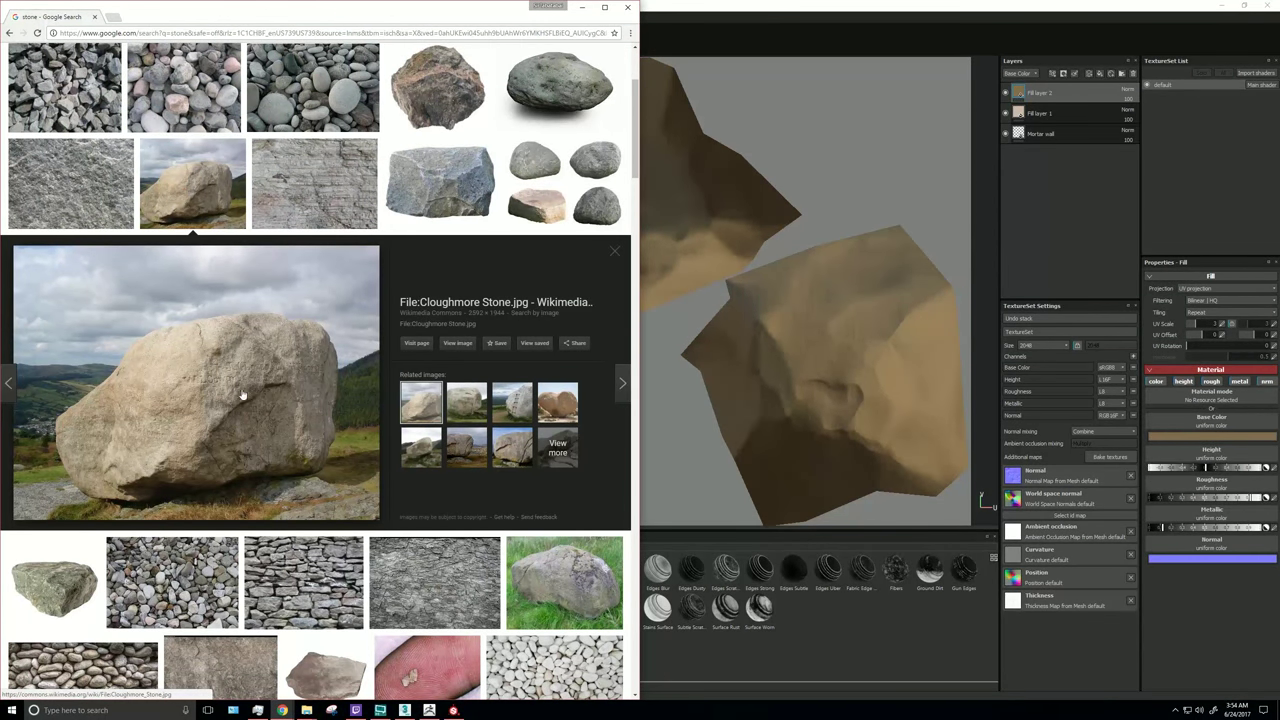
pyautogui.click(582, 7)
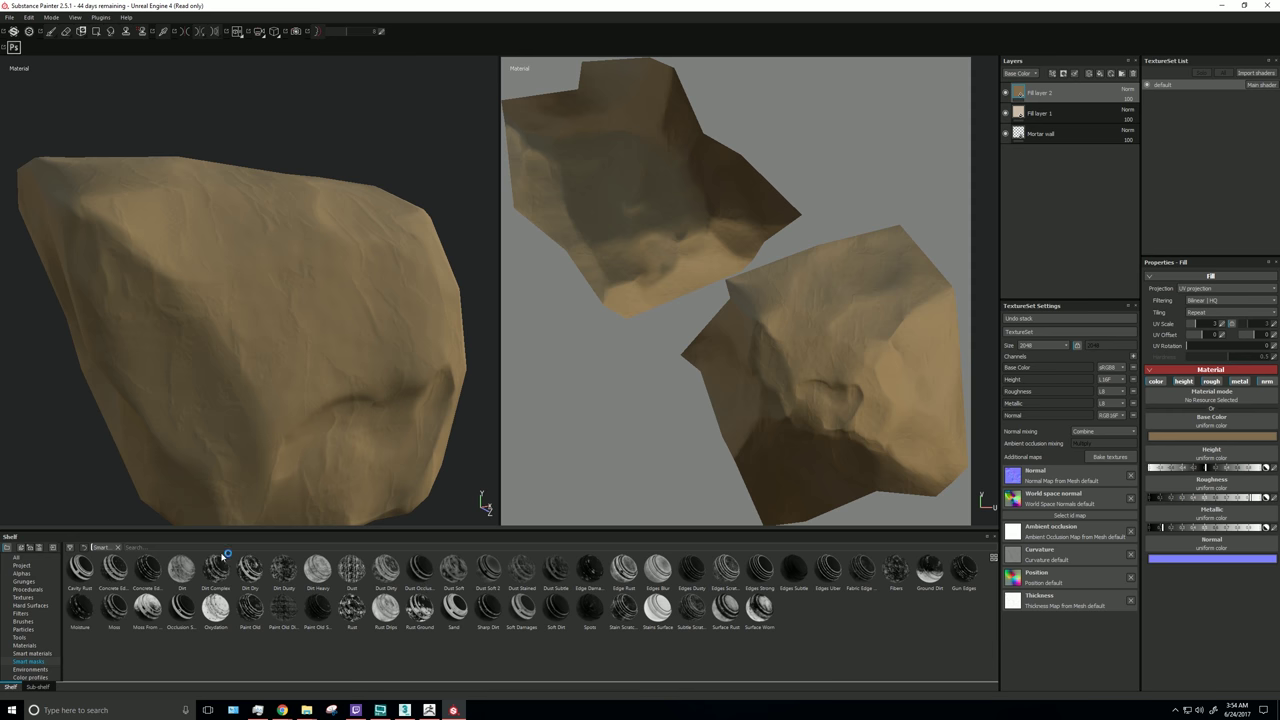
pyautogui.moveTo(315, 575); pyautogui.dragTo(1061, 94)
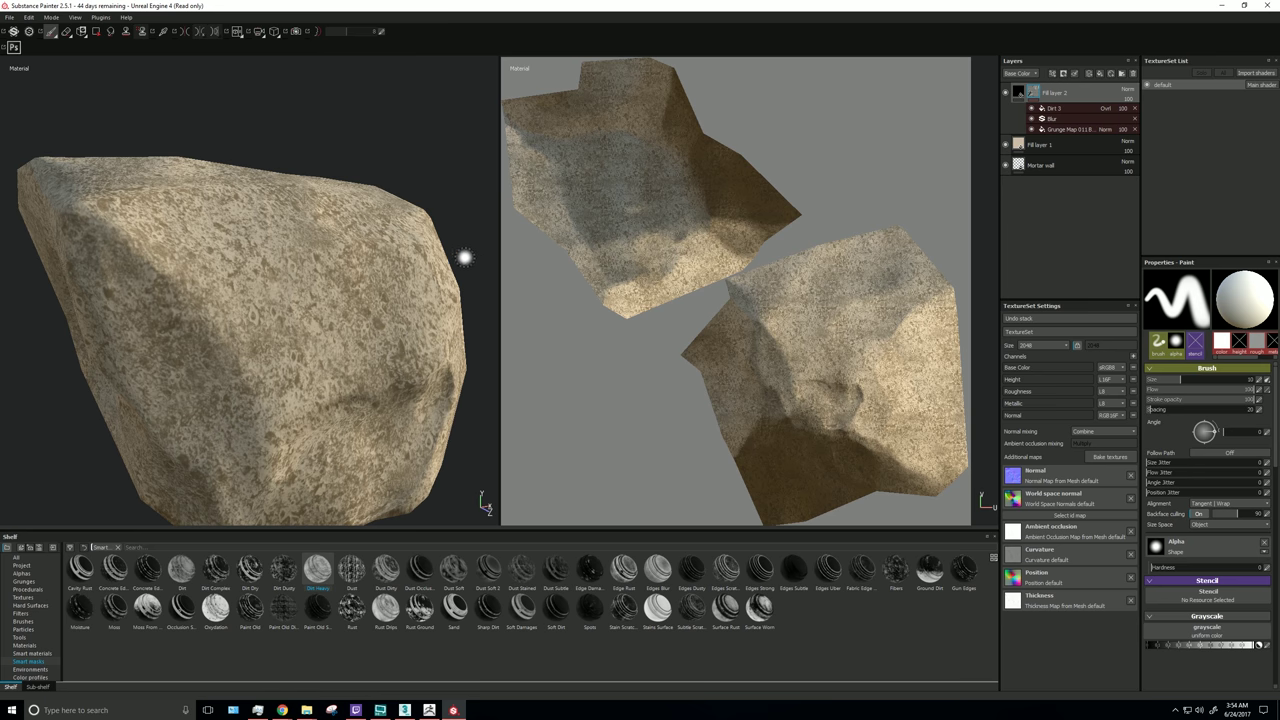
# Step: Undo the Dirt Heavy smart mask and apply the Dirt Dusty smart mask to the brown fill layer instead
pyautogui.keyDown('alt'); pyautogui.moveTo(466, 254); pyautogui.dragTo(344, 343); pyautogui.keyUp('alt')
pyautogui.hotkey('ctrl', 'z')
pyautogui.moveTo(283, 570); pyautogui.dragTo(1082, 91)
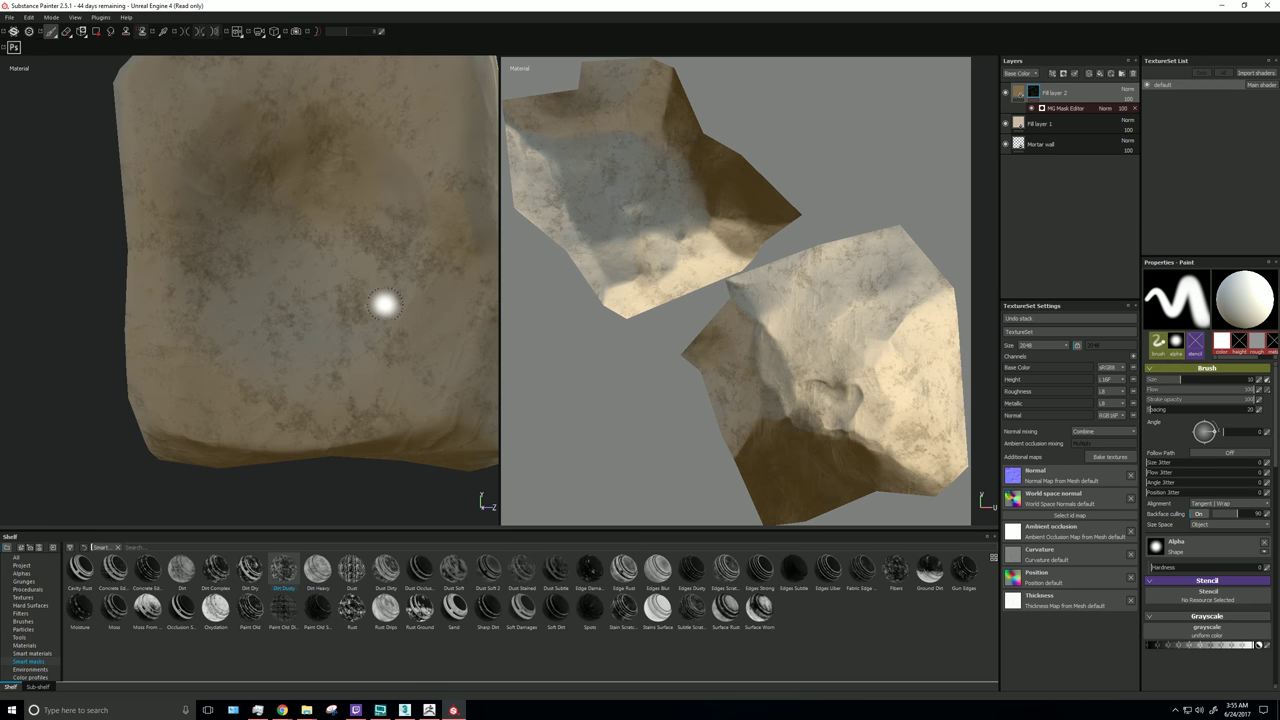
pyautogui.keyDown('alt'); pyautogui.moveTo(387, 303); pyautogui.dragTo(196, 299); pyautogui.keyUp('alt')
pyautogui.scroll(-5, 297, 320)
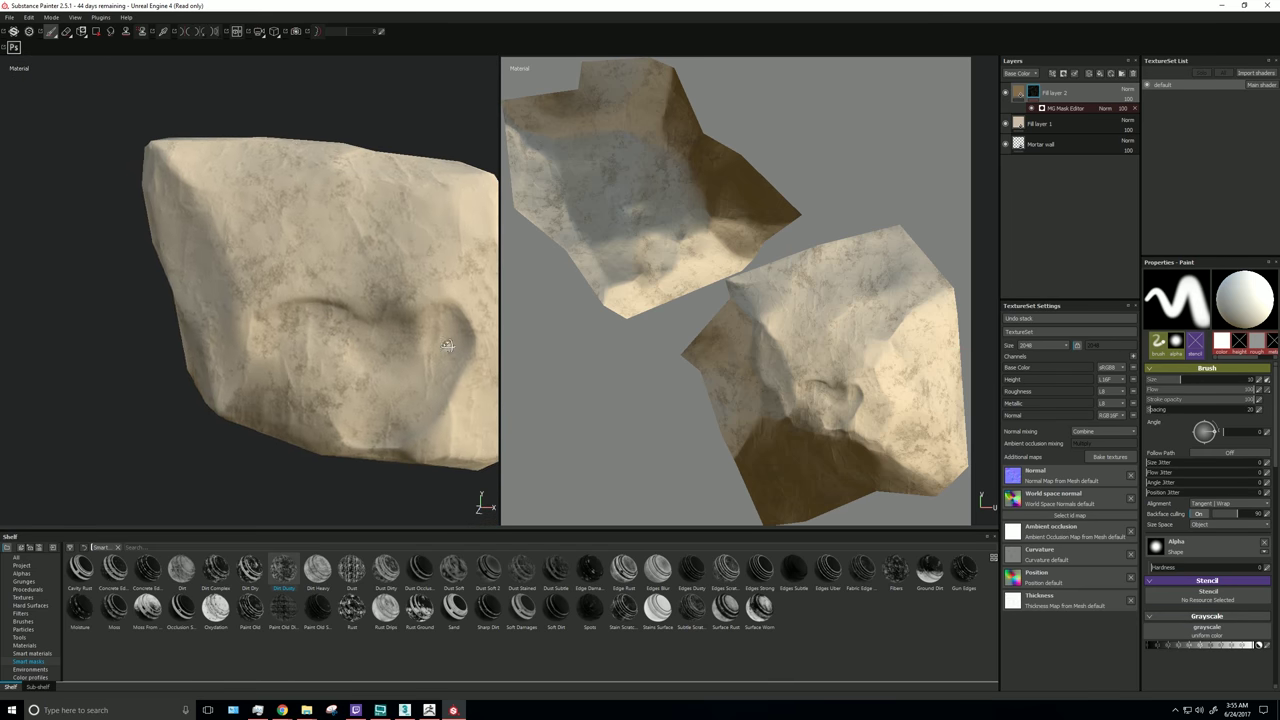
pyautogui.keyDown('alt'); pyautogui.moveTo(420, 325); pyautogui.dragTo(300, 325); pyautogui.keyUp('alt')
pyautogui.keyDown('alt'); pyautogui.moveTo(460, 334); pyautogui.dragTo(370, 334); pyautogui.keyUp('alt')
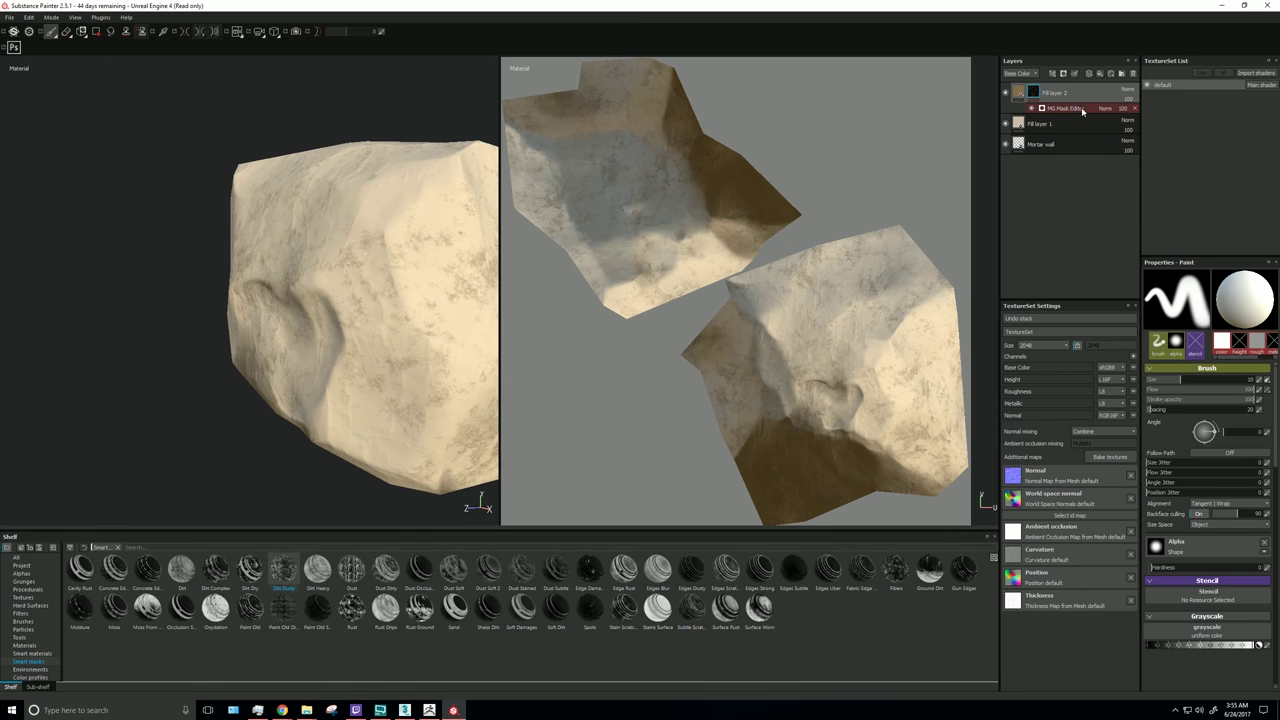
# Step: Raise the brown layer's MG Mask Editor global balance to 0.8 and set its global contrast to 0.21
pyautogui.click(1076, 109)
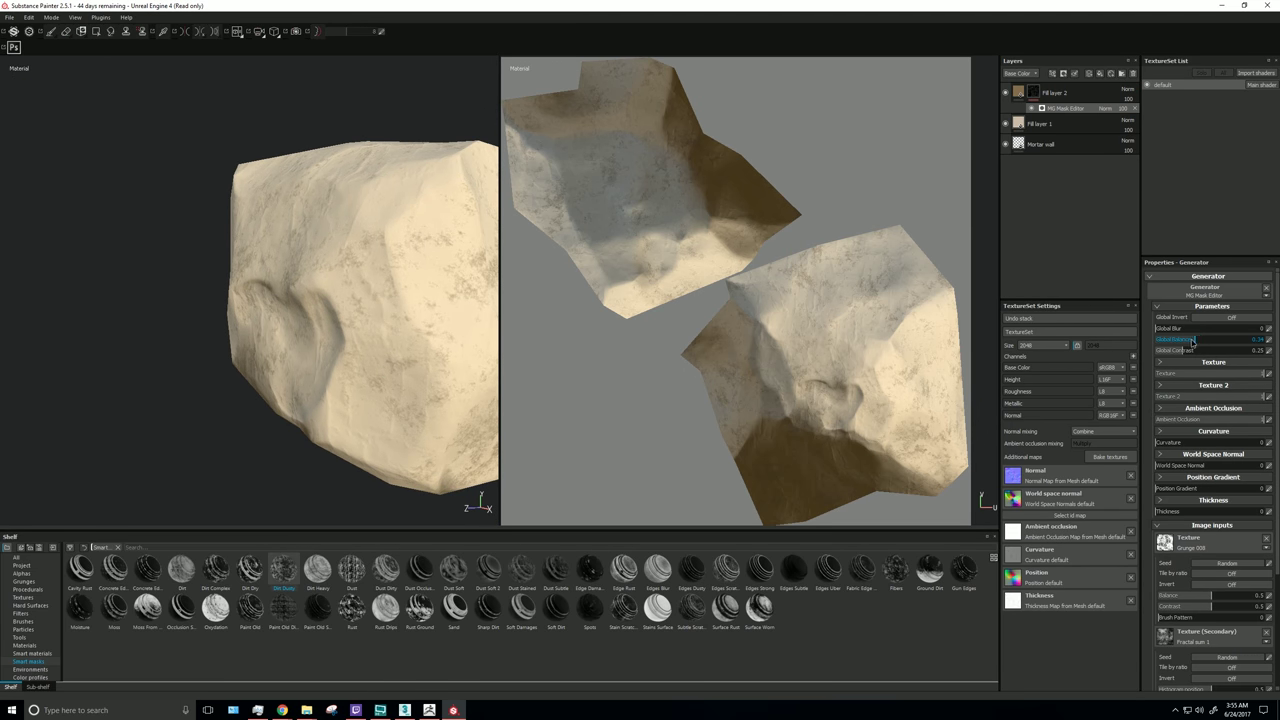
pyautogui.moveTo(1192, 341); pyautogui.dragTo(1241, 339)
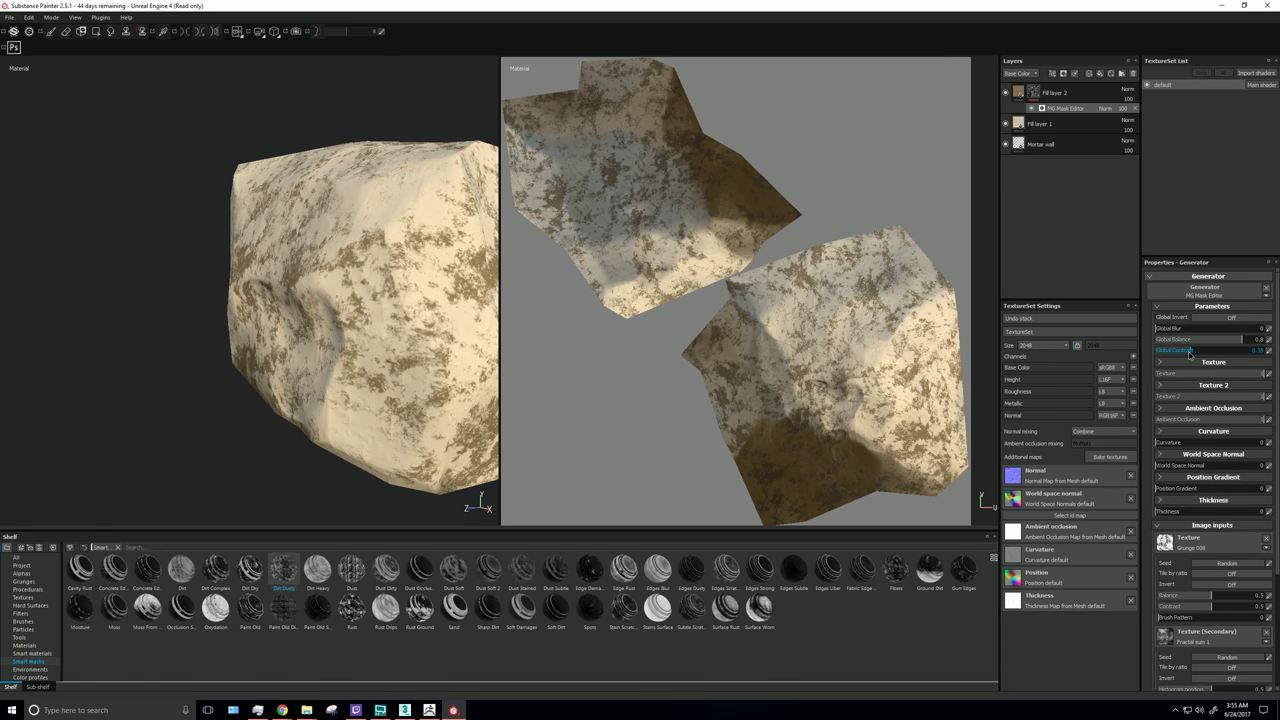
pyautogui.moveTo(1183, 398); pyautogui.dragTo(1257, 398)
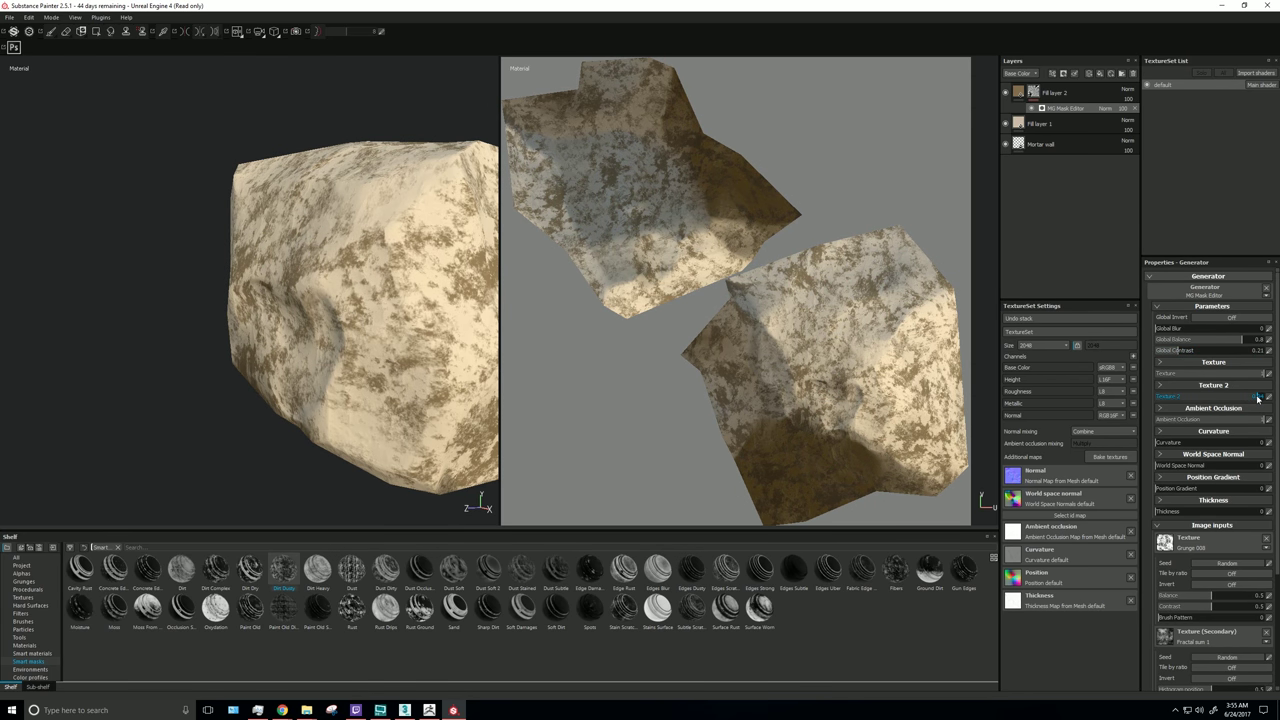
pyautogui.scroll(1, 338, 300)
pyautogui.keyDown('alt'); pyautogui.moveTo(338, 300); pyautogui.dragTo(529, 274); pyautogui.keyUp('alt')
# Step: Try a height of 0.2 on the brown fill layer and inspect the relief around the stone
pyautogui.click(1019, 92)
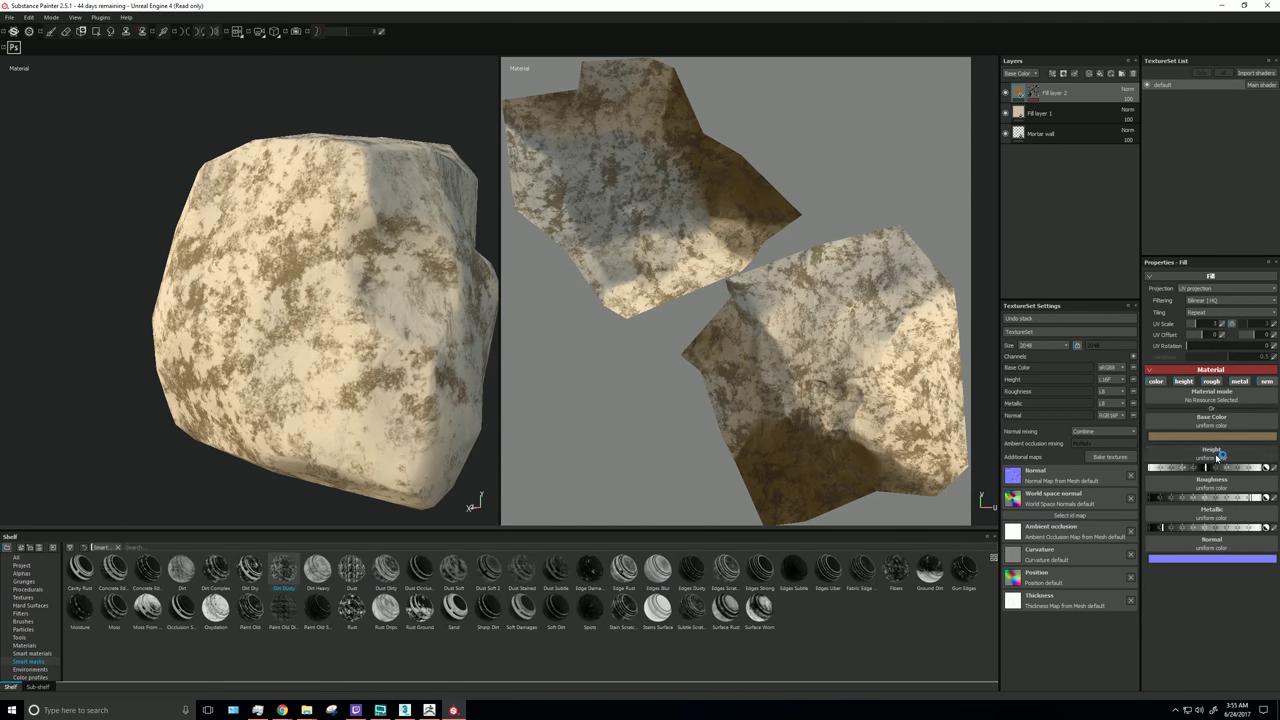
pyautogui.click(1265, 467)
pyautogui.write('.2')
pyautogui.press('Return')
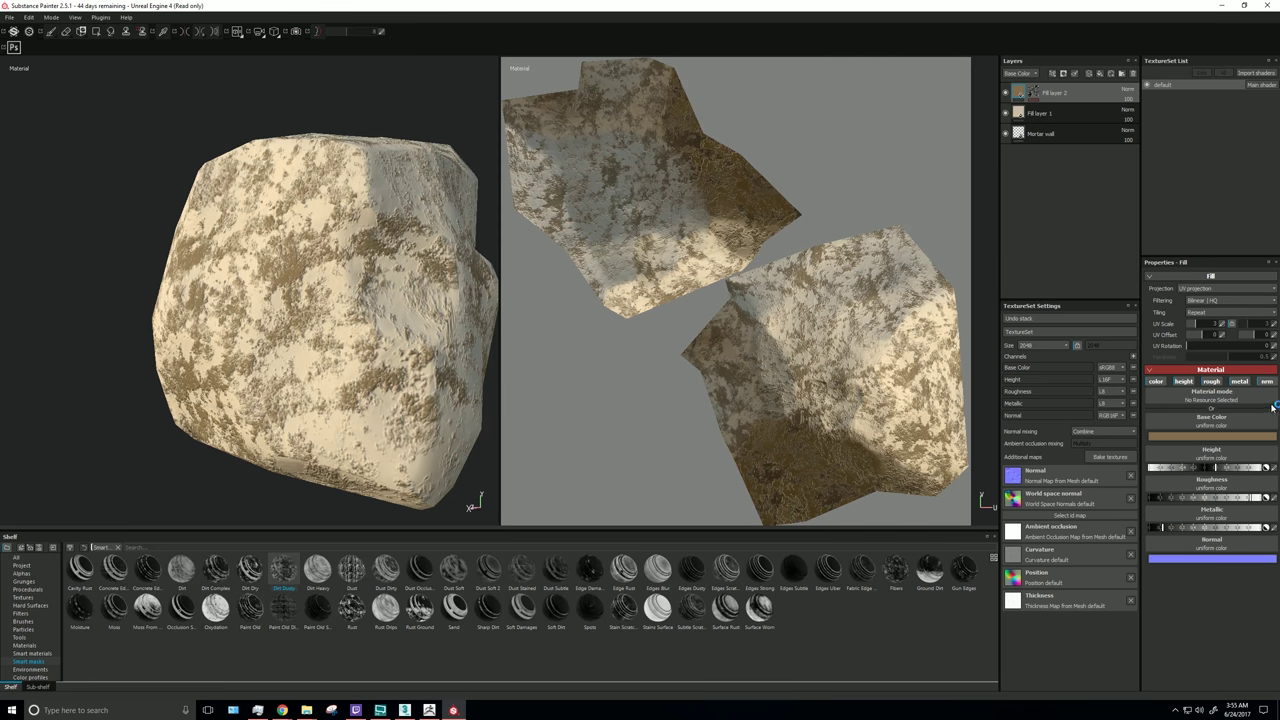
pyautogui.scroll(-5, 399, 393)
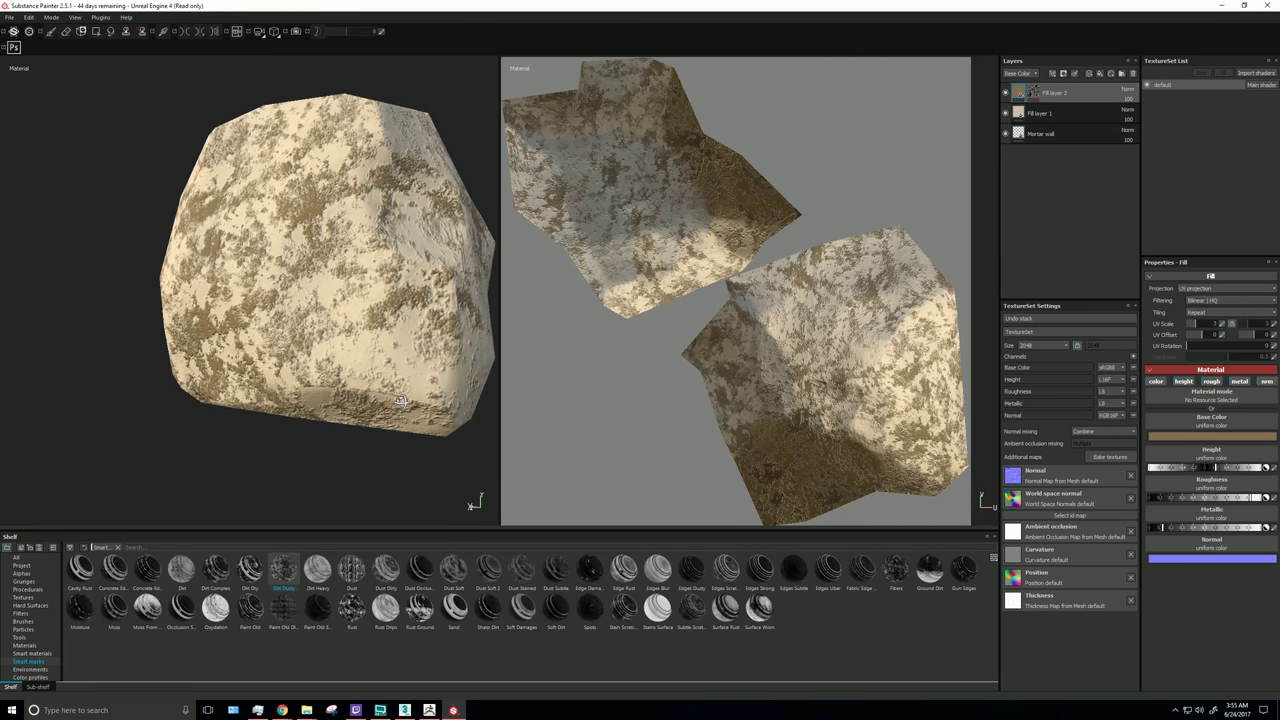
pyautogui.scroll(5, 400, 393)
pyautogui.keyDown('alt'); pyautogui.moveTo(400, 393); pyautogui.dragTo(261, 321); pyautogui.keyUp('alt')
pyautogui.scroll(4, 410, 386)
pyautogui.scroll(-6, 410, 383)
pyautogui.scroll(5, 243, 311)
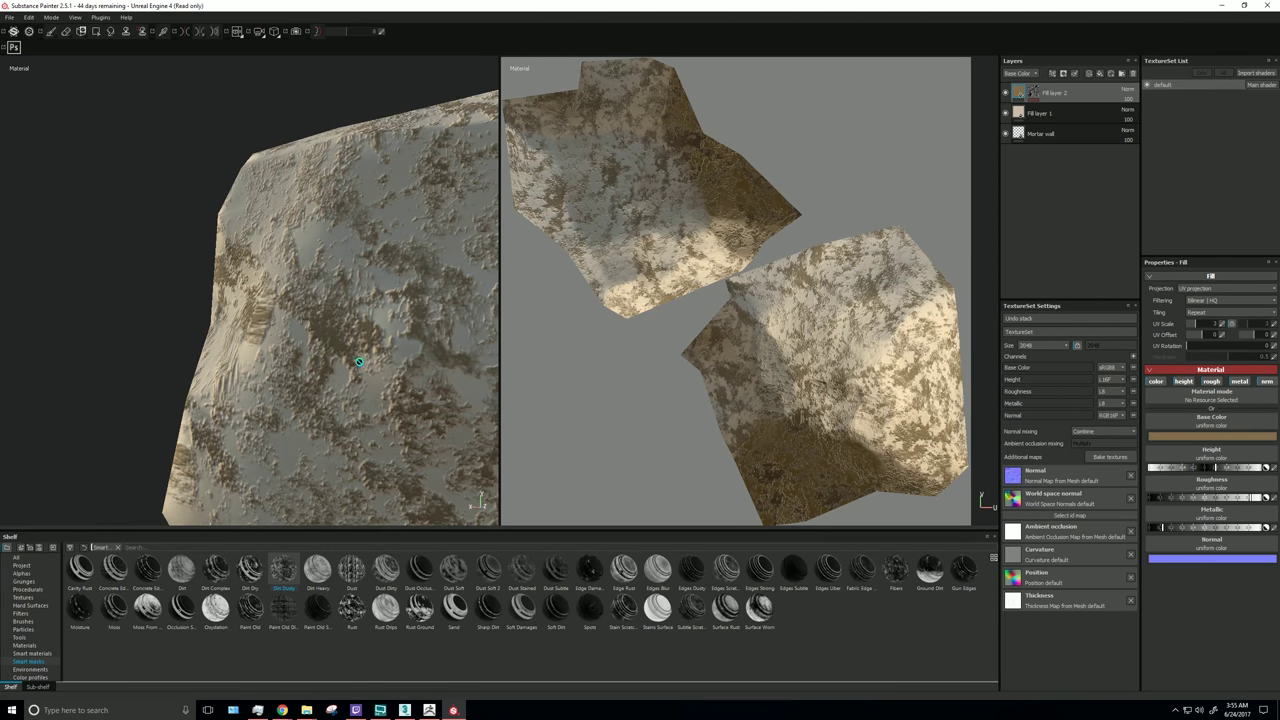
pyautogui.keyDown('alt'); pyautogui.moveTo(356, 361); pyautogui.dragTo(324, 344); pyautogui.keyUp('alt')
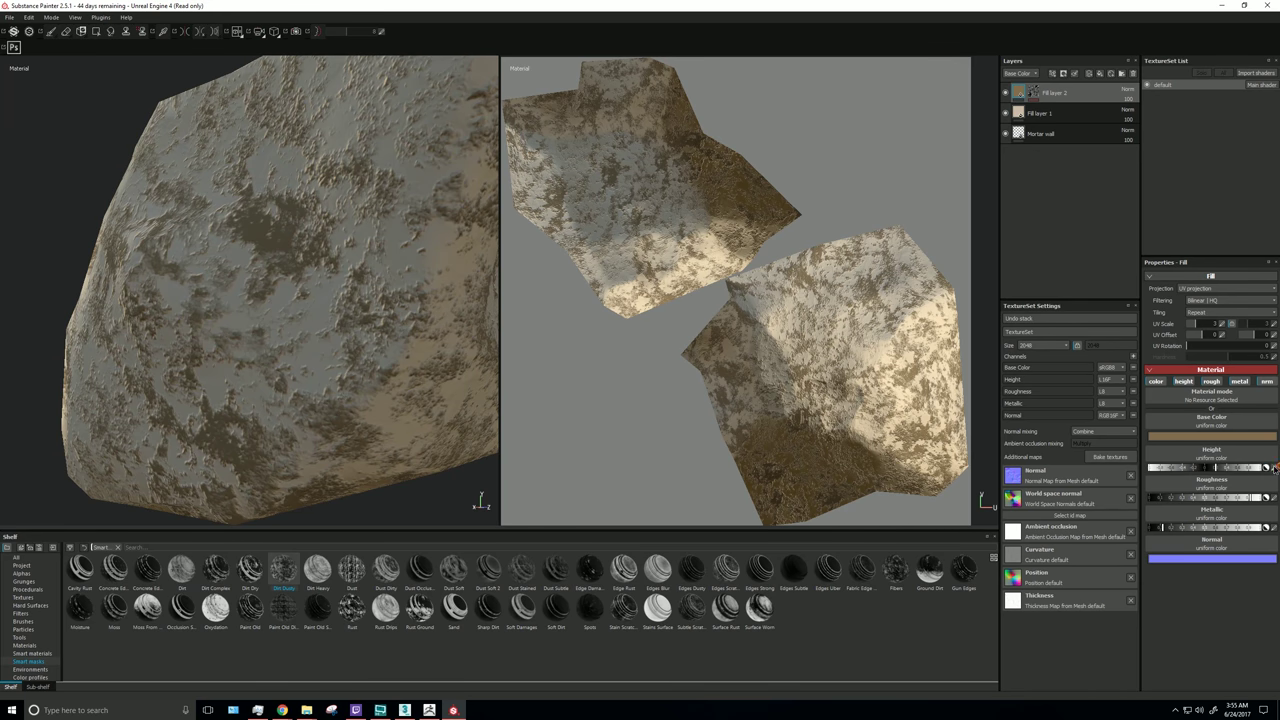
# Step: Set the brown fill layer's height to 0.1 and check the relief on the stone
pyautogui.click(1274, 468)
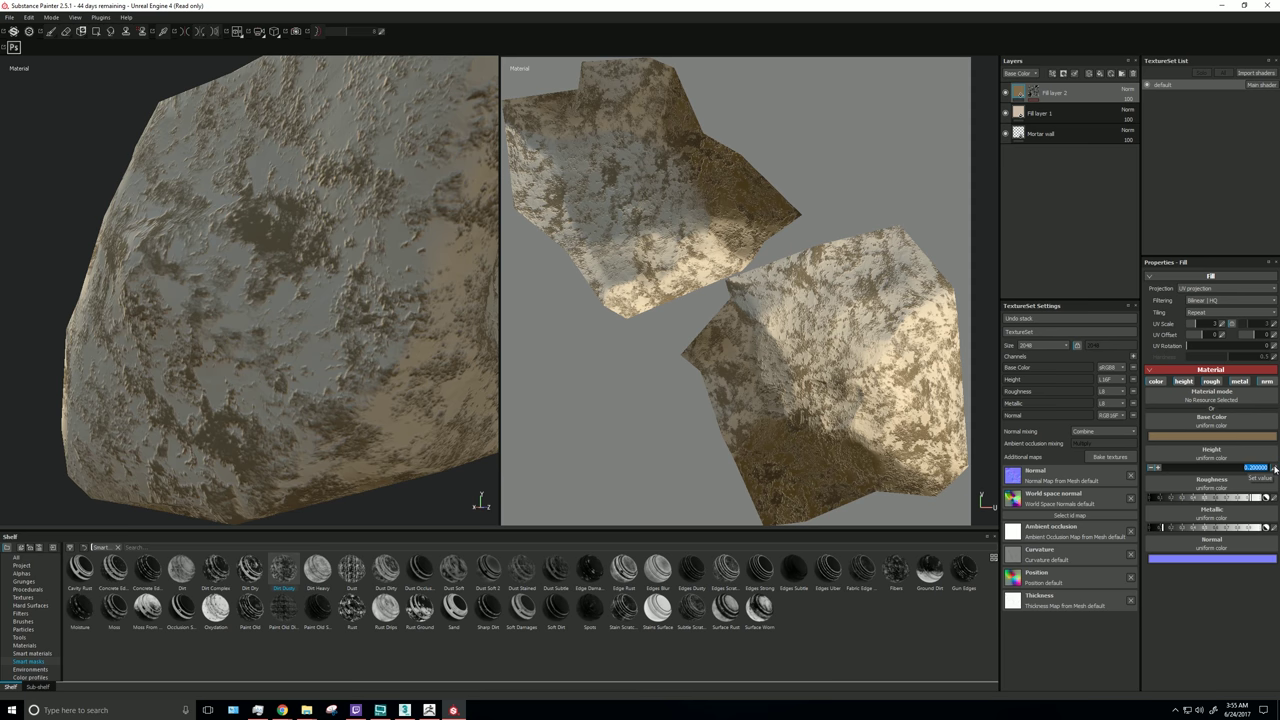
pyautogui.write('.1')
pyautogui.press('Return')
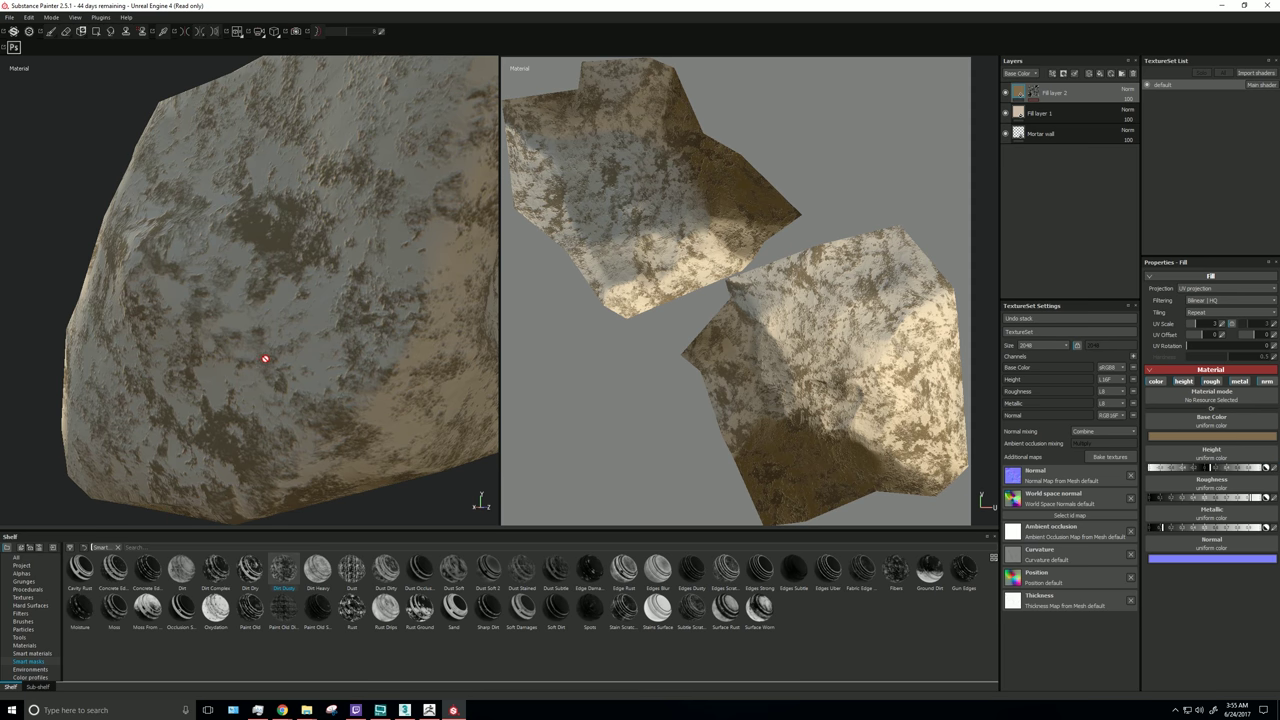
pyautogui.moveTo(266, 357)
pyautogui.keyDown('alt'); pyautogui.mouseDown()
pyautogui.moveTo(414, 366)
pyautogui.moveTo(376, 342)
pyautogui.mouseUp(); pyautogui.keyUp('alt')
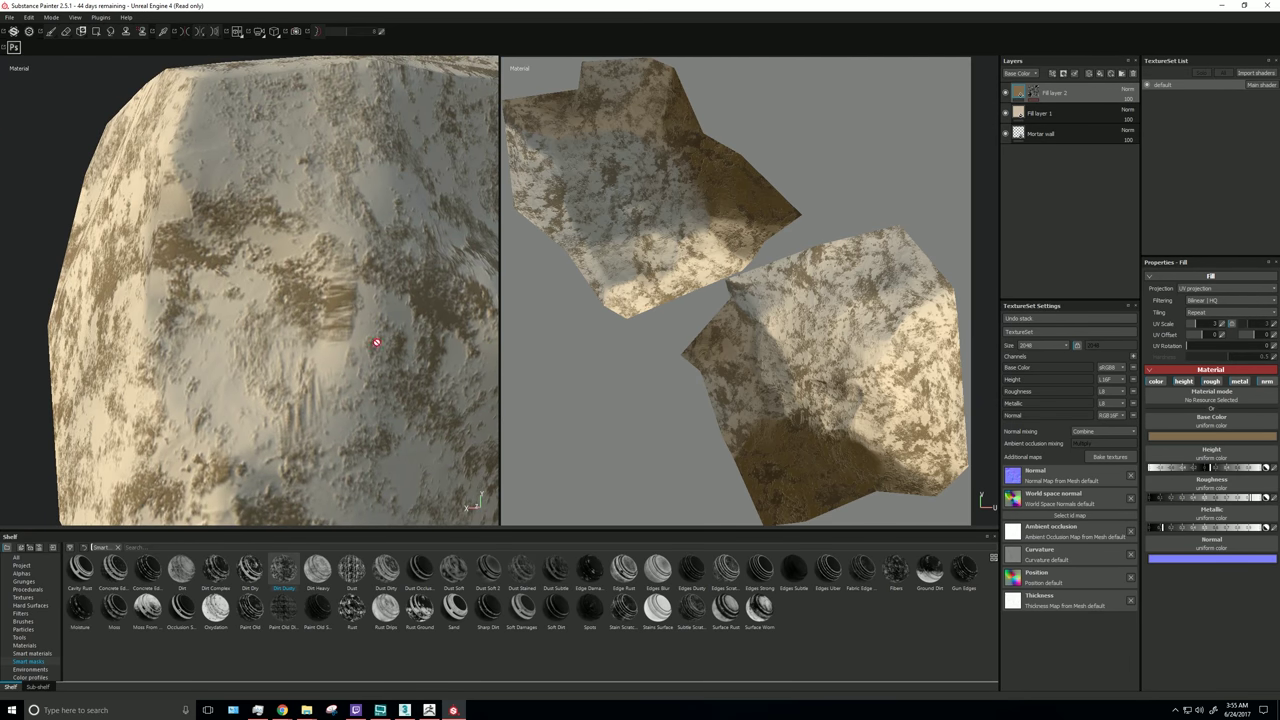
# Step: Add a third fill layer and sample a dark olive, RGB 0.068, 0.053, 0.010, from the Cloughmore Stone photo as its base color
pyautogui.click(1101, 75)
pyautogui.click(1200, 436)
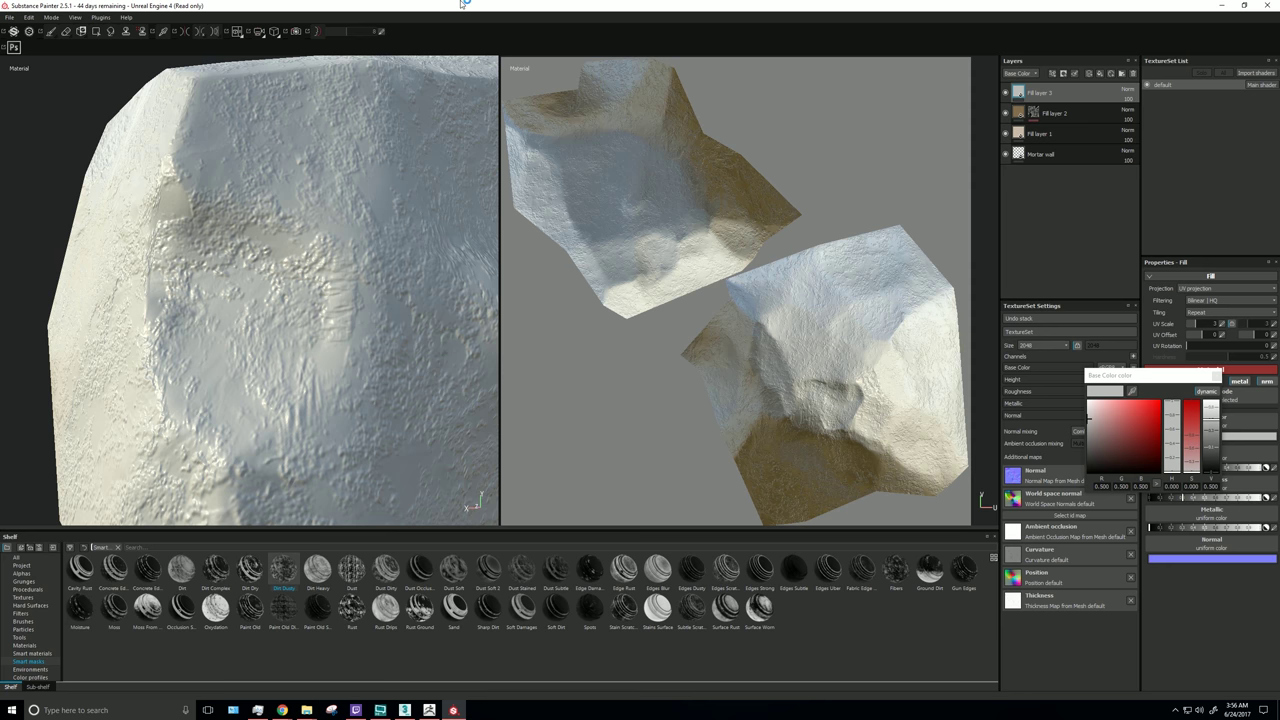
pyautogui.moveTo(454, 4)
pyautogui.mouseDown()
pyautogui.moveTo(1279, 384)
pyautogui.moveTo(1279, 240)
pyautogui.moveTo(998, 214)
pyautogui.moveTo(1263, 246)
pyautogui.moveTo(1279, 236)
pyautogui.mouseUp()
pyautogui.click(135, 184)
pyautogui.click(1142, 393)
pyautogui.moveTo(1137, 380); pyautogui.dragTo(262, 395)
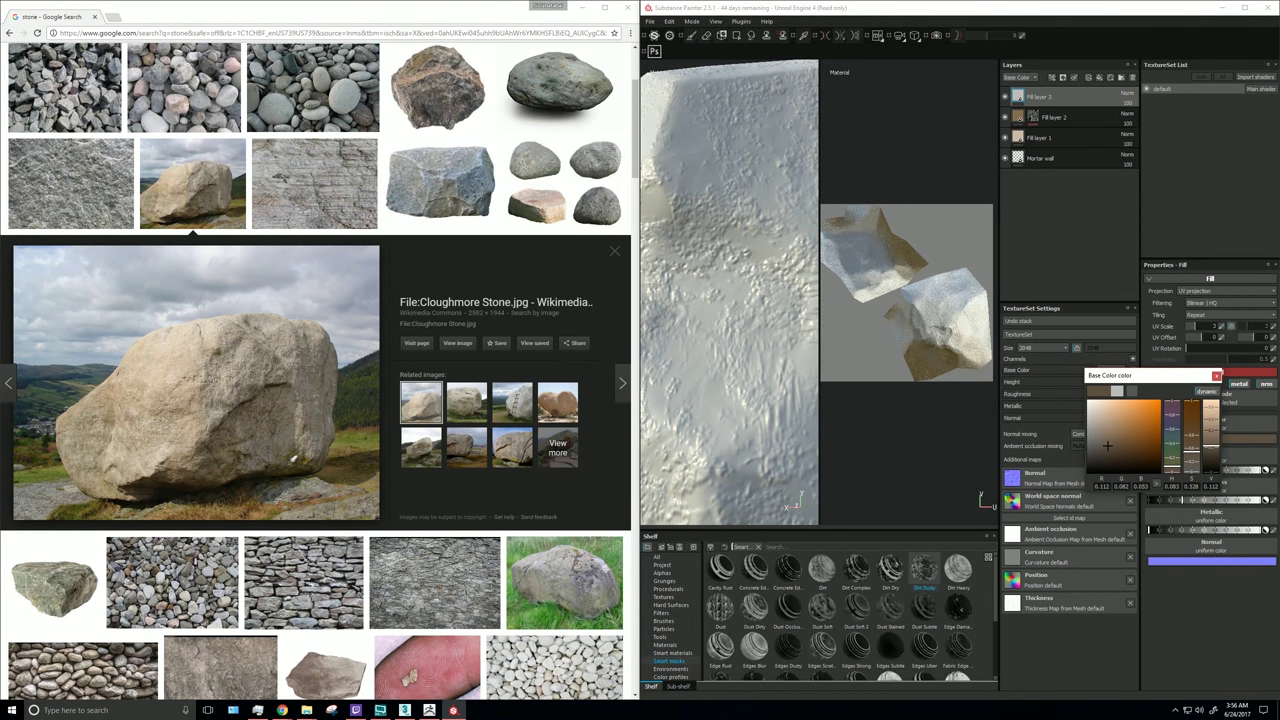
pyautogui.moveTo(293, 459); pyautogui.dragTo(353, 478)
pyautogui.click(583, 8)
pyautogui.moveTo(1006, 8); pyautogui.dragTo(662, 1)
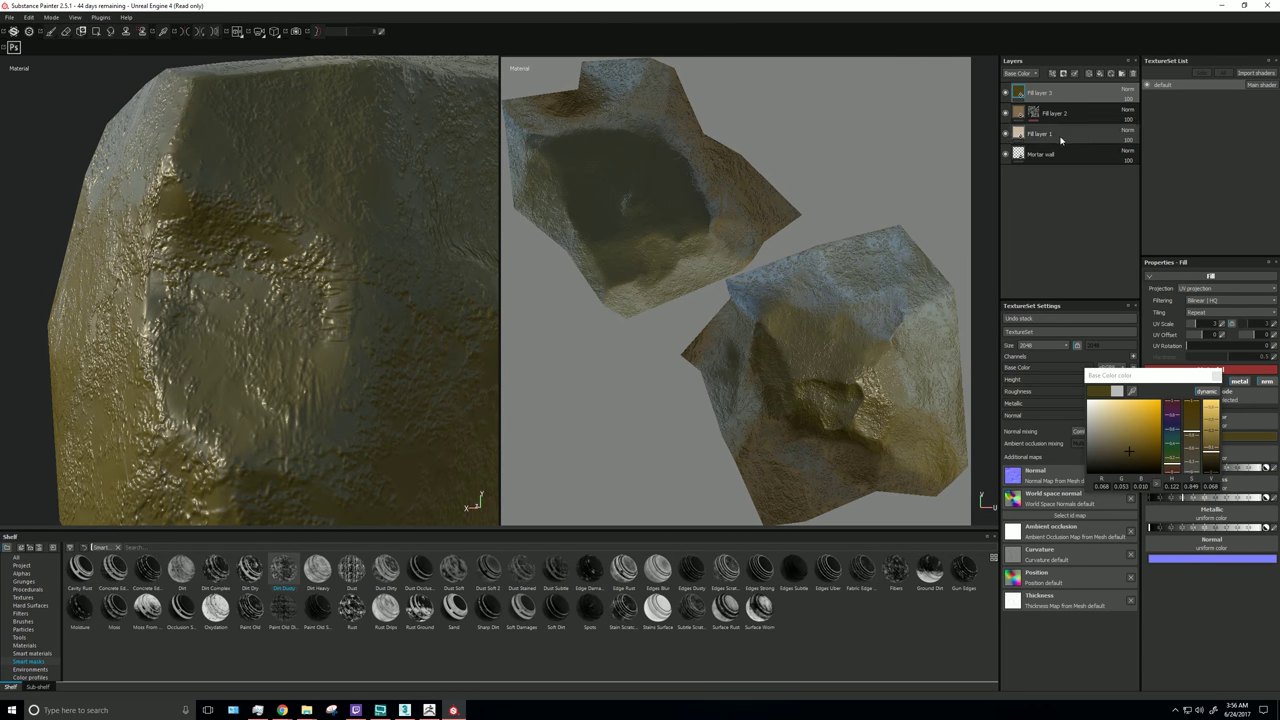
pyautogui.click(1216, 377)
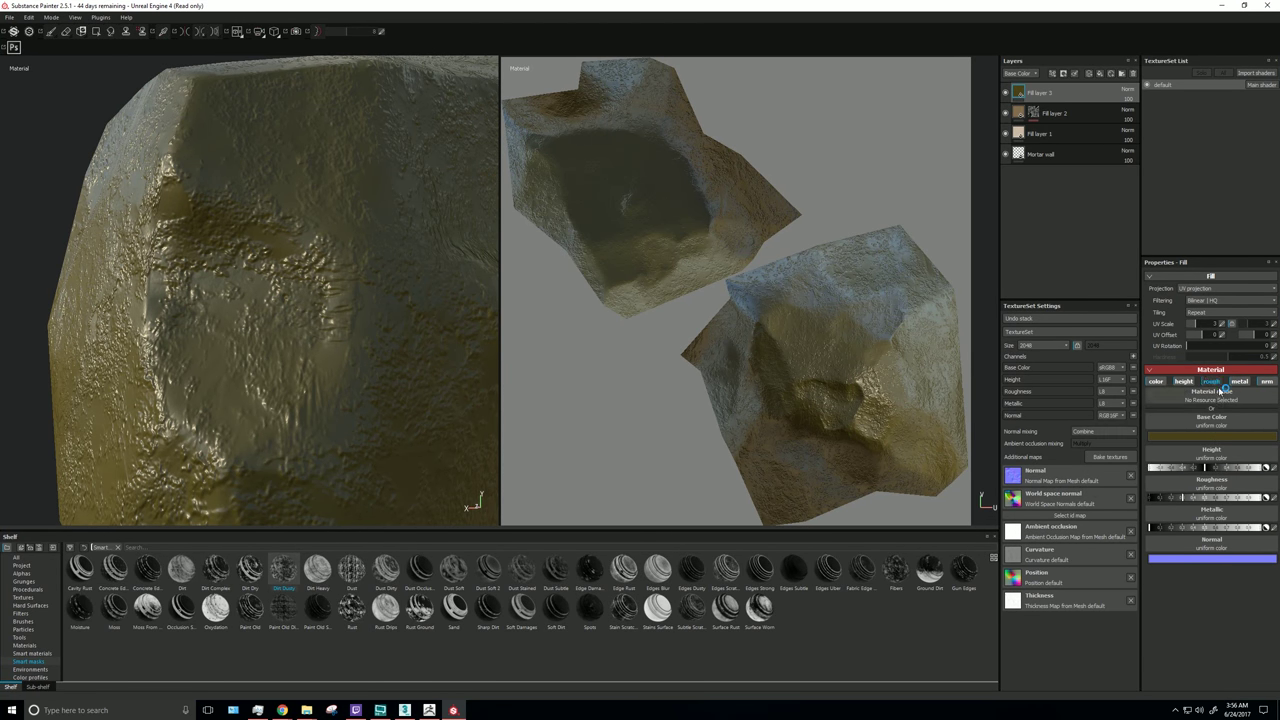
# Step: Raise the olive fill layer's roughness to nearly maximum and apply the Rust Ground smart mask to it
pyautogui.click(1271, 499)
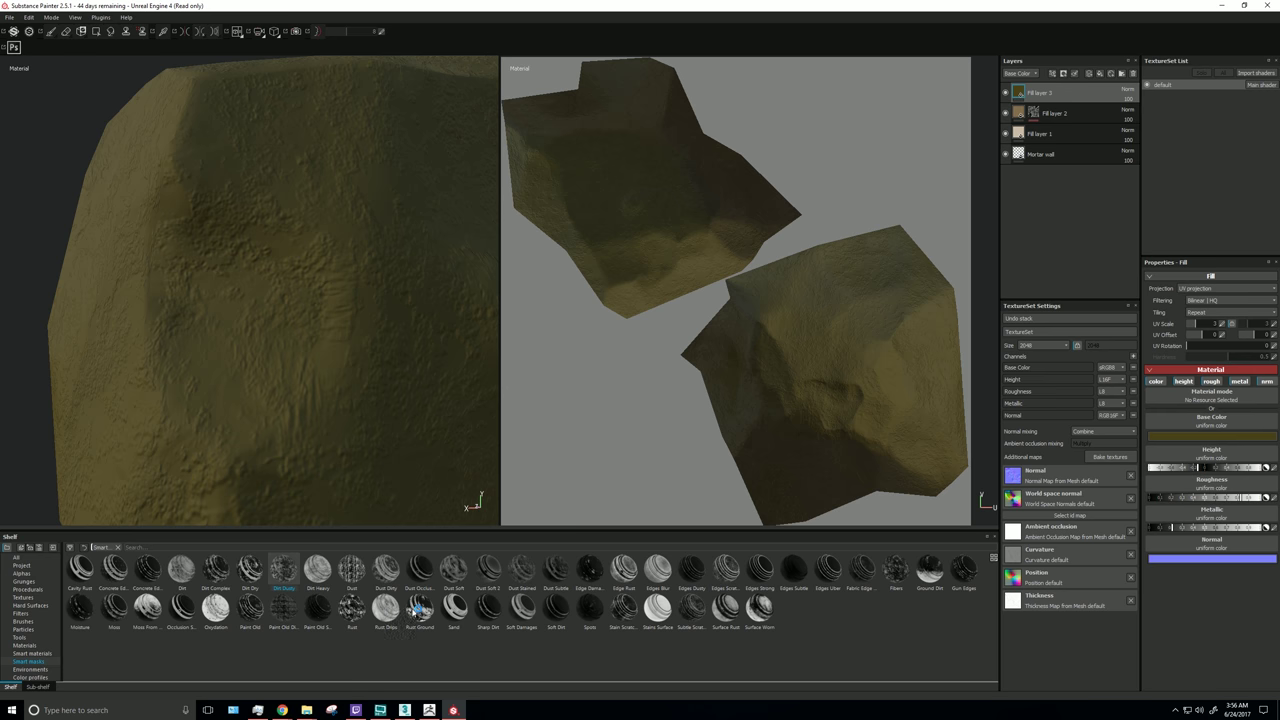
pyautogui.moveTo(416, 606); pyautogui.dragTo(1040, 92)
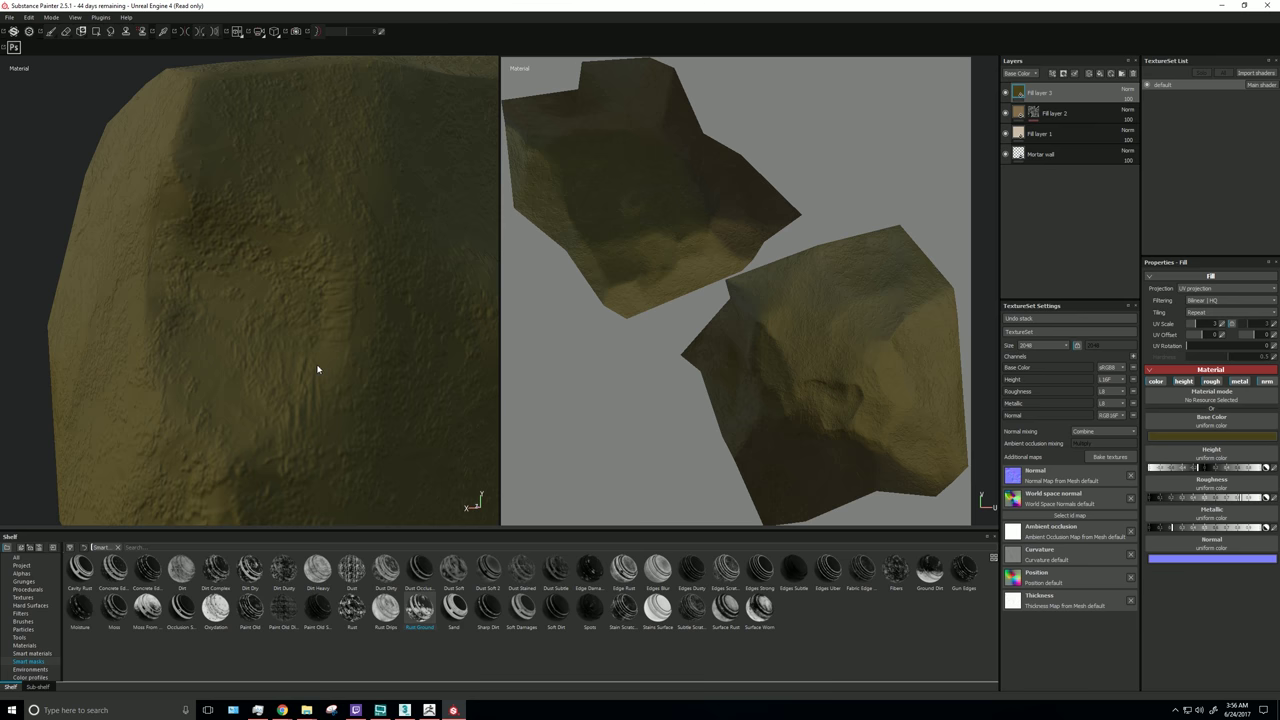
pyautogui.scroll(-5, 316, 366)
pyautogui.keyDown('alt'); pyautogui.moveTo(423, 367); pyautogui.dragTo(309, 383); pyautogui.keyUp('alt')
pyautogui.keyDown('alt'); pyautogui.moveTo(443, 409); pyautogui.dragTo(434, 370); pyautogui.keyUp('alt')
pyautogui.scroll(5, 345, 363)
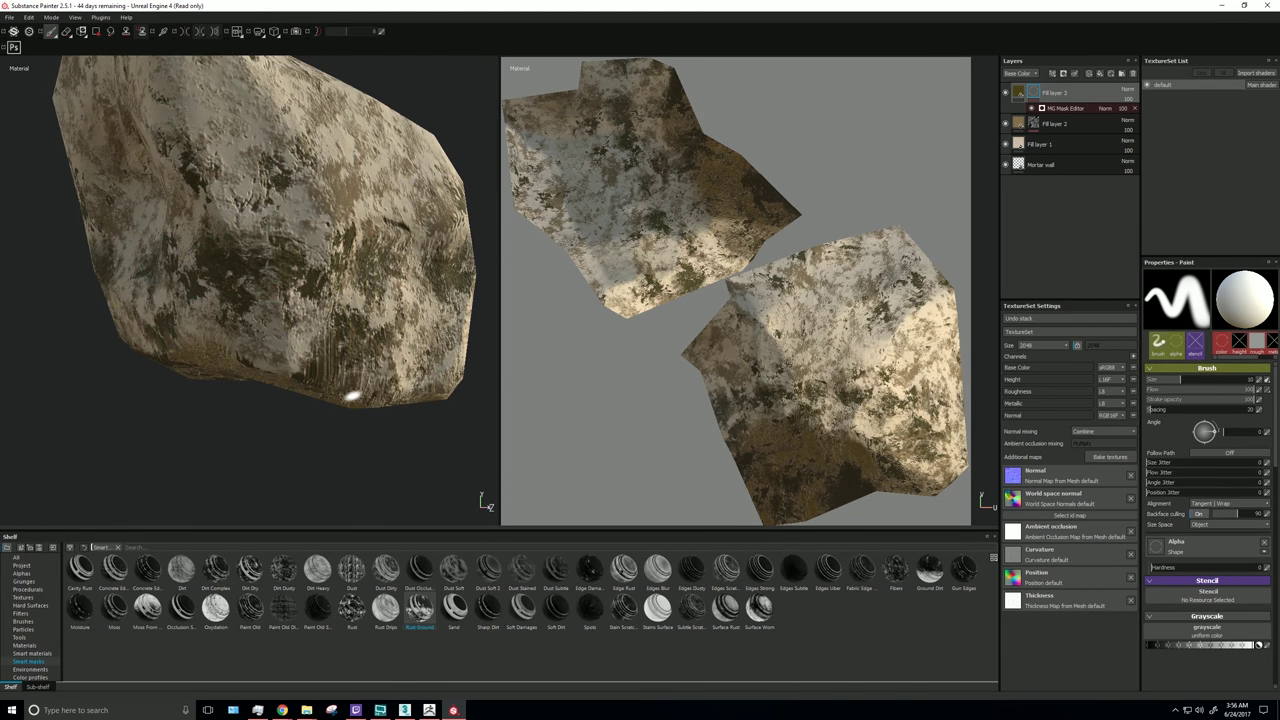
pyautogui.keyDown('alt'); pyautogui.moveTo(367, 404); pyautogui.dragTo(328, 333); pyautogui.keyUp('alt')
pyautogui.keyDown('alt'); pyautogui.moveTo(246, 317); pyautogui.dragTo(128, 352); pyautogui.keyUp('alt')
pyautogui.keyDown('alt'); pyautogui.moveTo(367, 343); pyautogui.dragTo(340, 390); pyautogui.keyUp('alt')
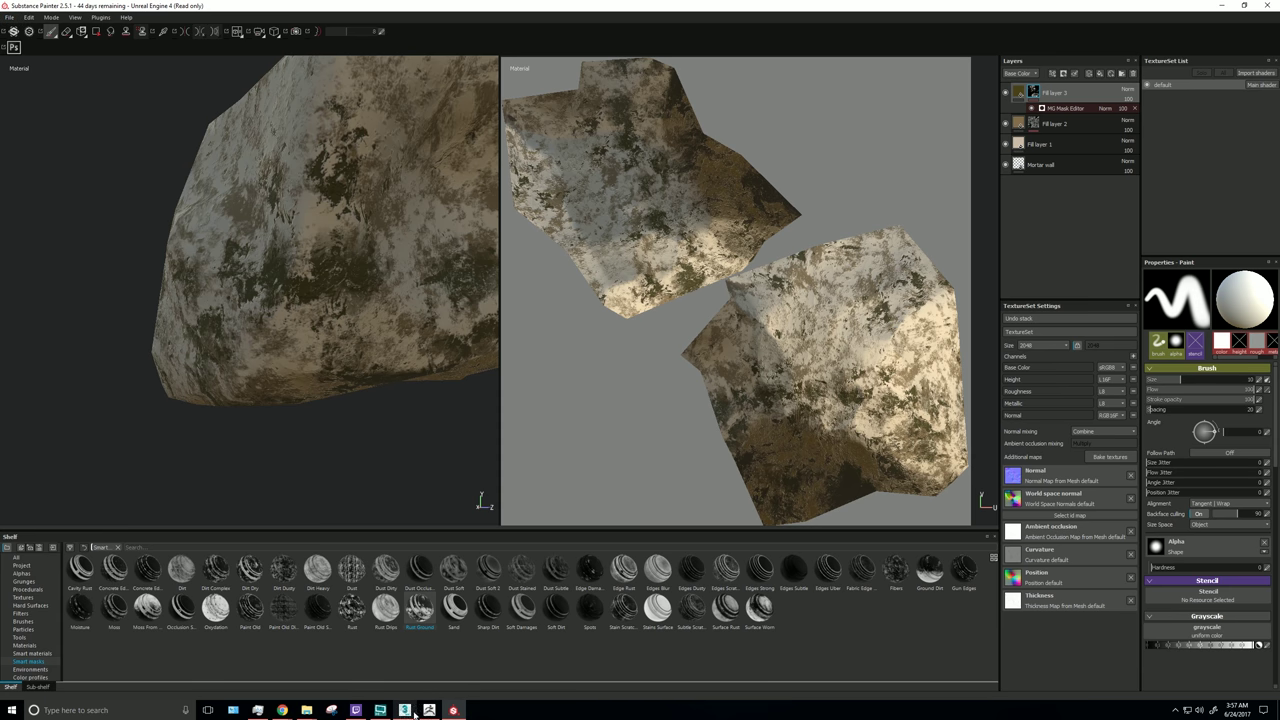
# Step: Switch to 3ds Max and open the stone's Unwrap UVW layout in the UV editor with polygon selection
pyautogui.click(405, 710)
pyautogui.click(1116, 108)
pyautogui.click(1140, 443)
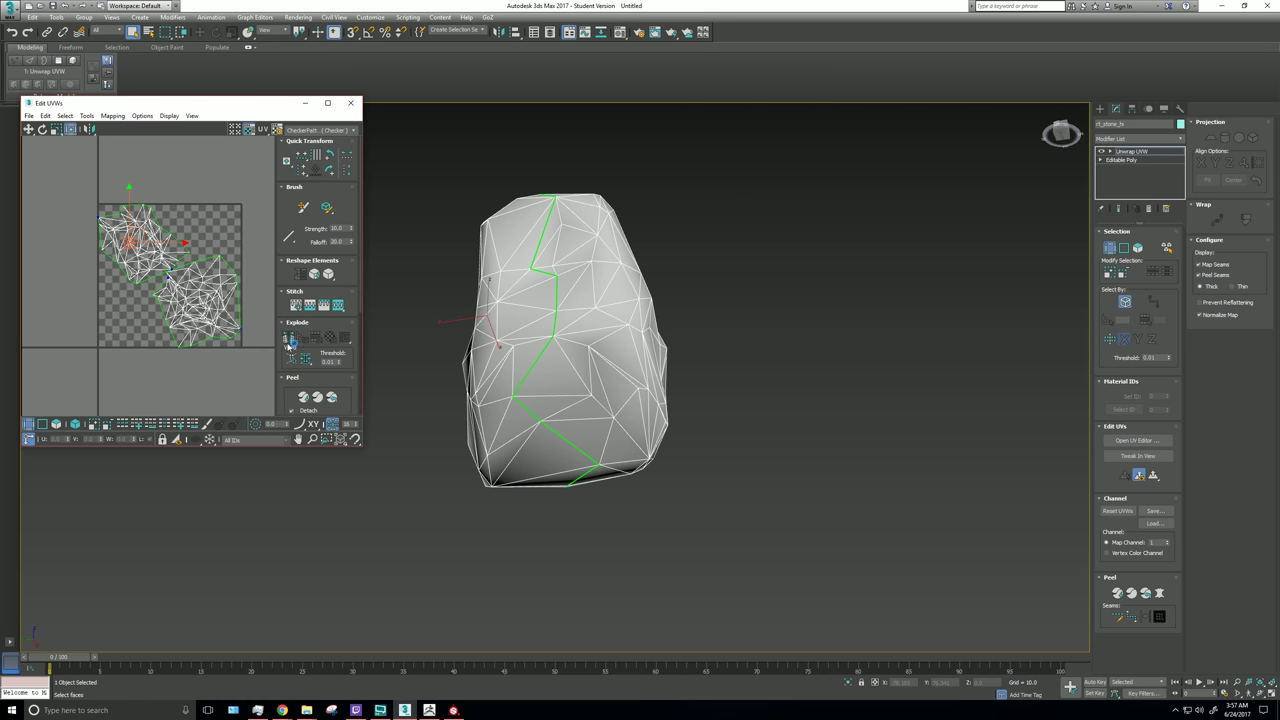
pyautogui.moveTo(200, 292); pyautogui.dragTo(230, 340)
pyautogui.press('3')
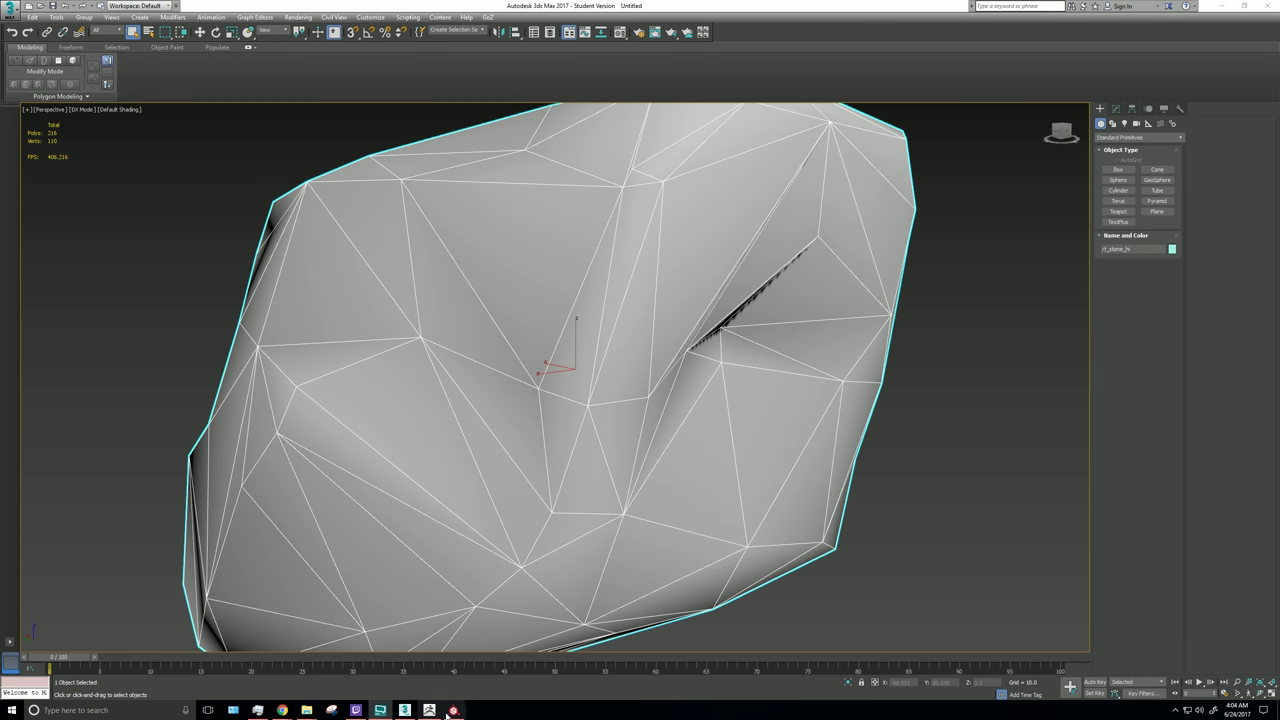
# Step: Switch to Substance Painter and reload the rt_stone_lo mesh through the project configuration
pyautogui.click(453, 710)
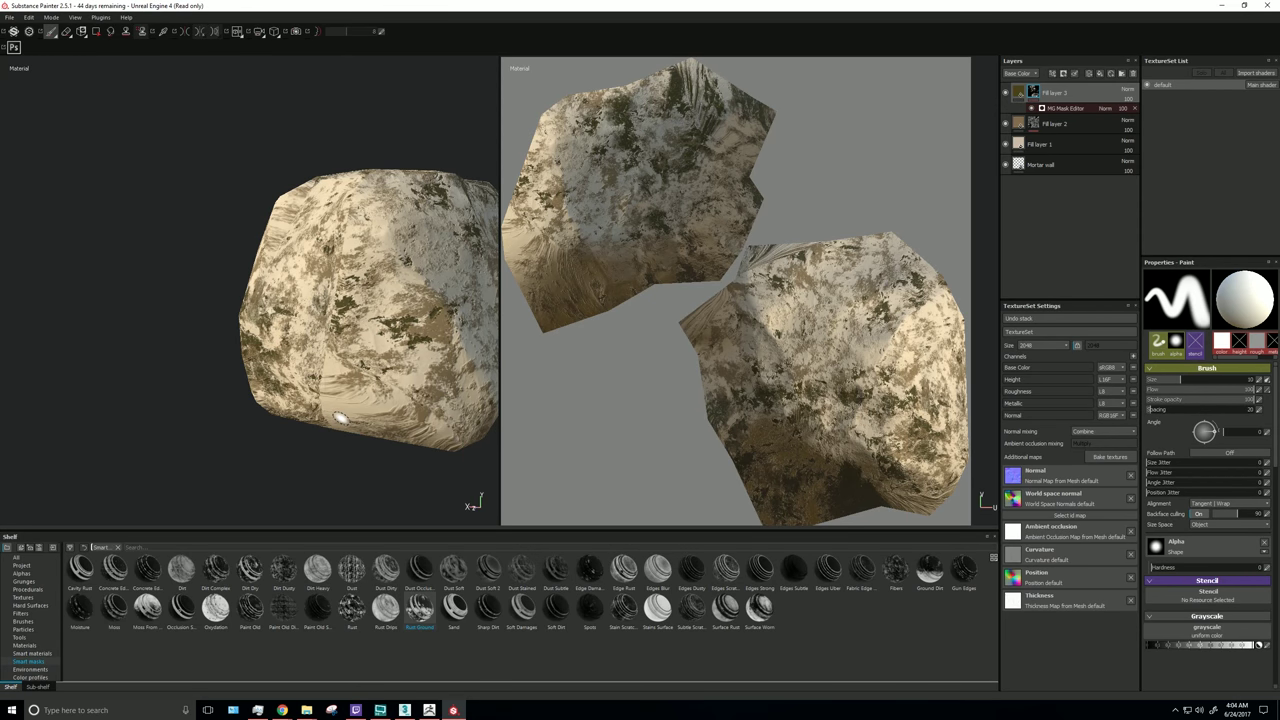
pyautogui.click(29, 18)
pyautogui.click(50, 48)
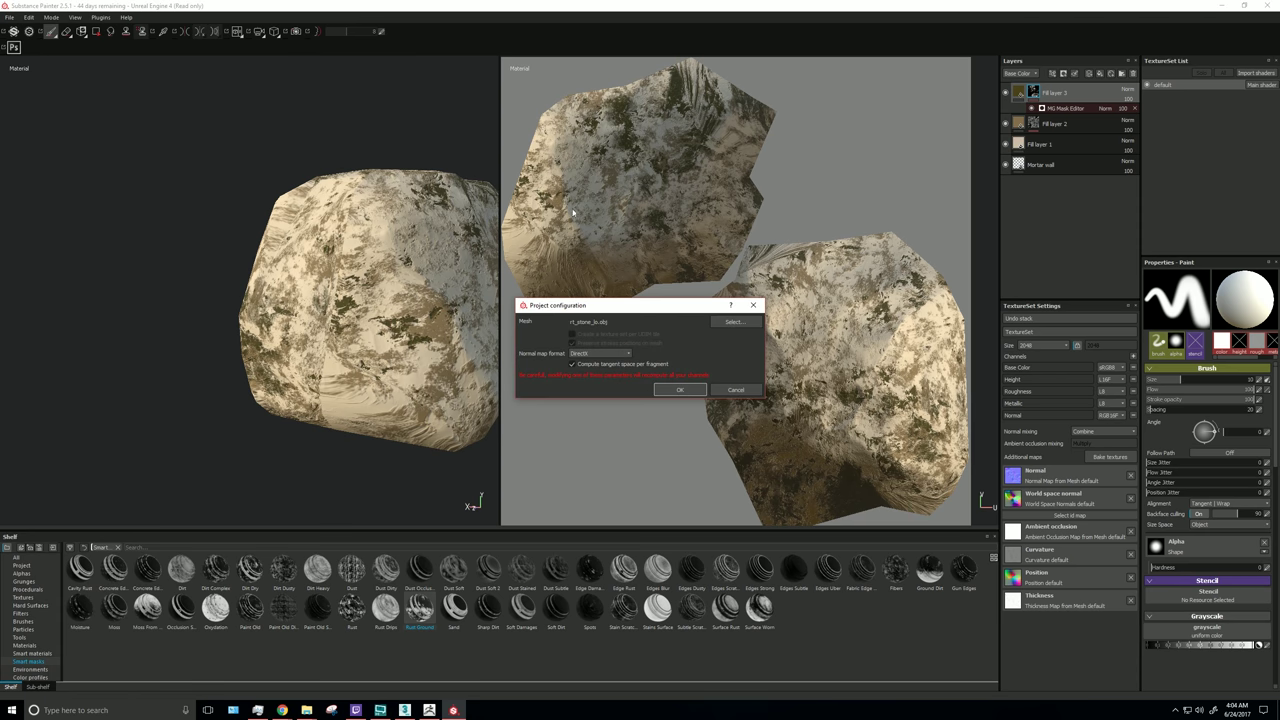
pyautogui.click(733, 322)
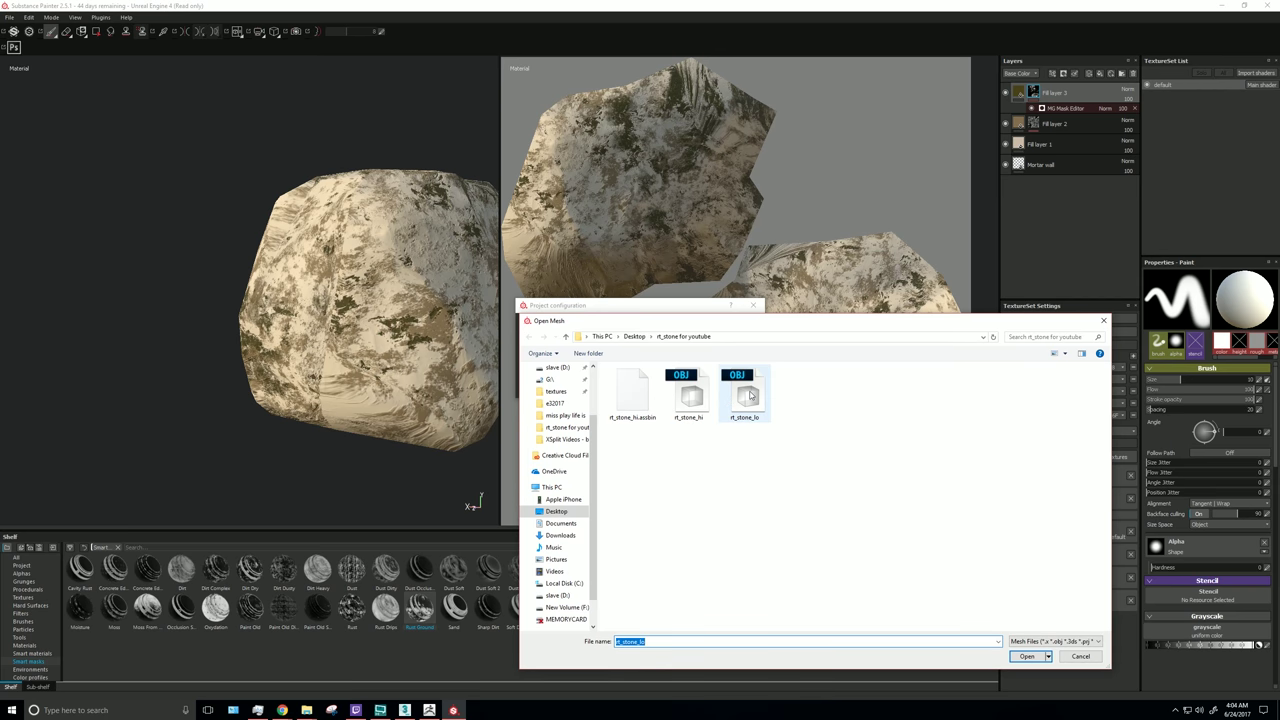
pyautogui.click(744, 394)
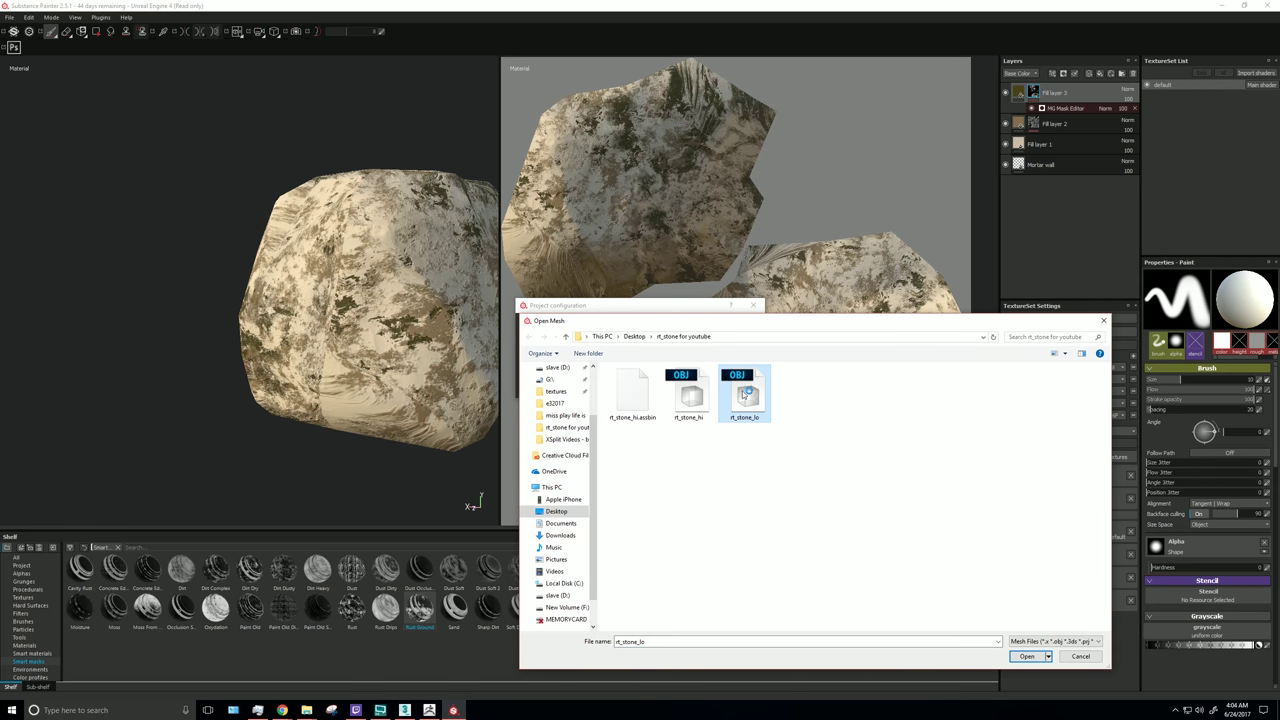
pyautogui.doubleClick(744, 394)
pyautogui.click(684, 386)
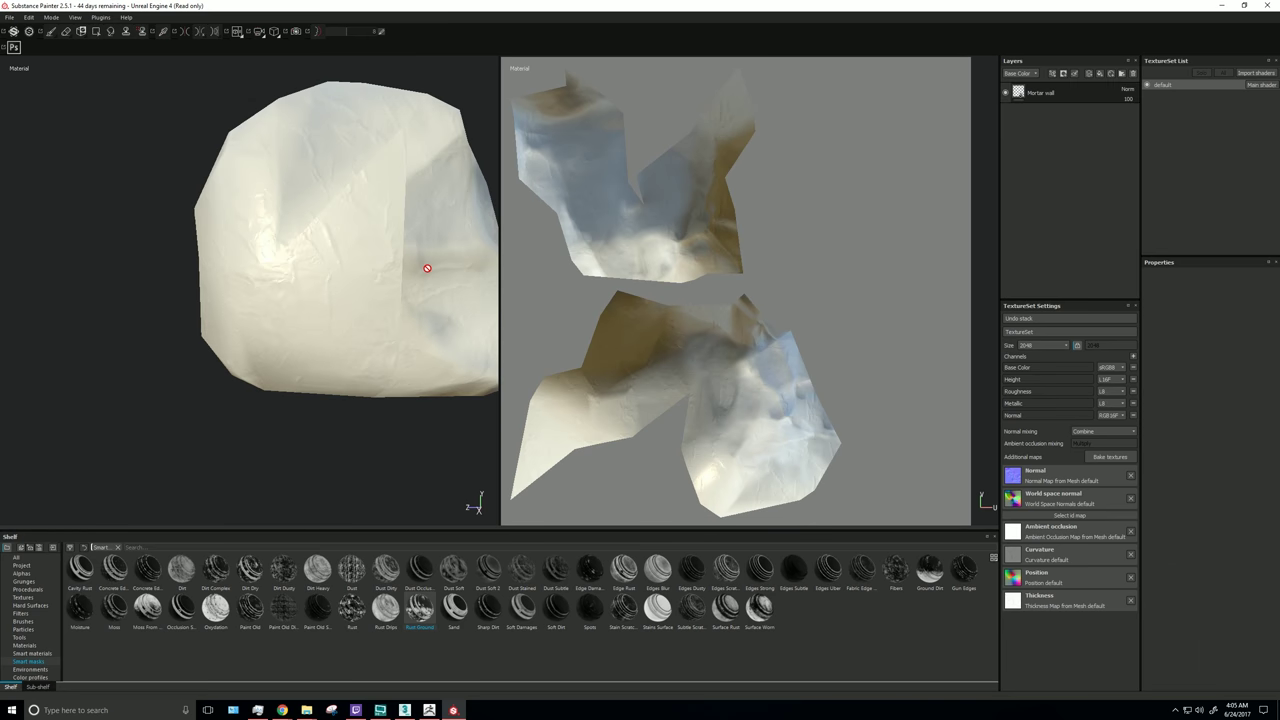
# Step: Bring back the three fill layers above the Mortar wall layer by undoing the last changes
pyautogui.hotkey('ctrl', 'z')
pyautogui.hotkey('ctrl', 'z')
pyautogui.hotkey('ctrl', 'z')
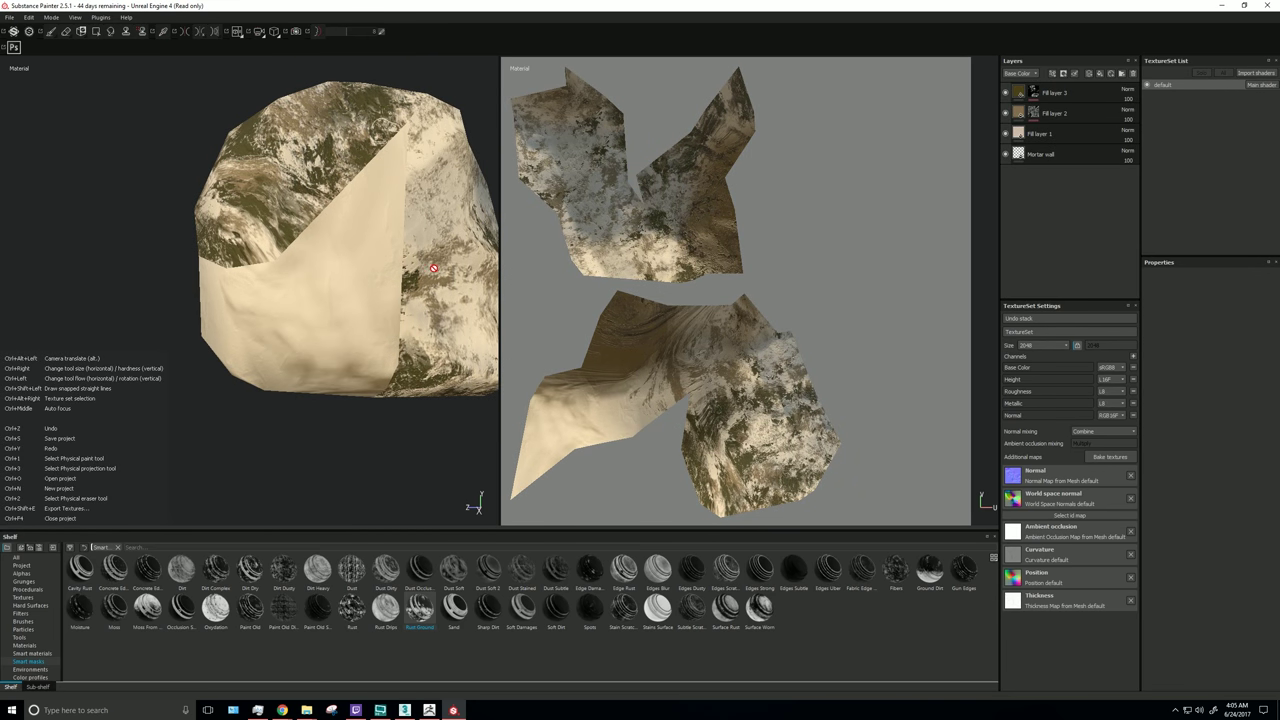
# Step: Rebake the normal, world space normal, ambient occlusion, curvature, position and thickness maps at 2048 for the reloaded mesh
pyautogui.keyDown('alt'); pyautogui.moveTo(195, 318); pyautogui.dragTo(456, 329); pyautogui.keyUp('alt')
pyautogui.click(1109, 458)
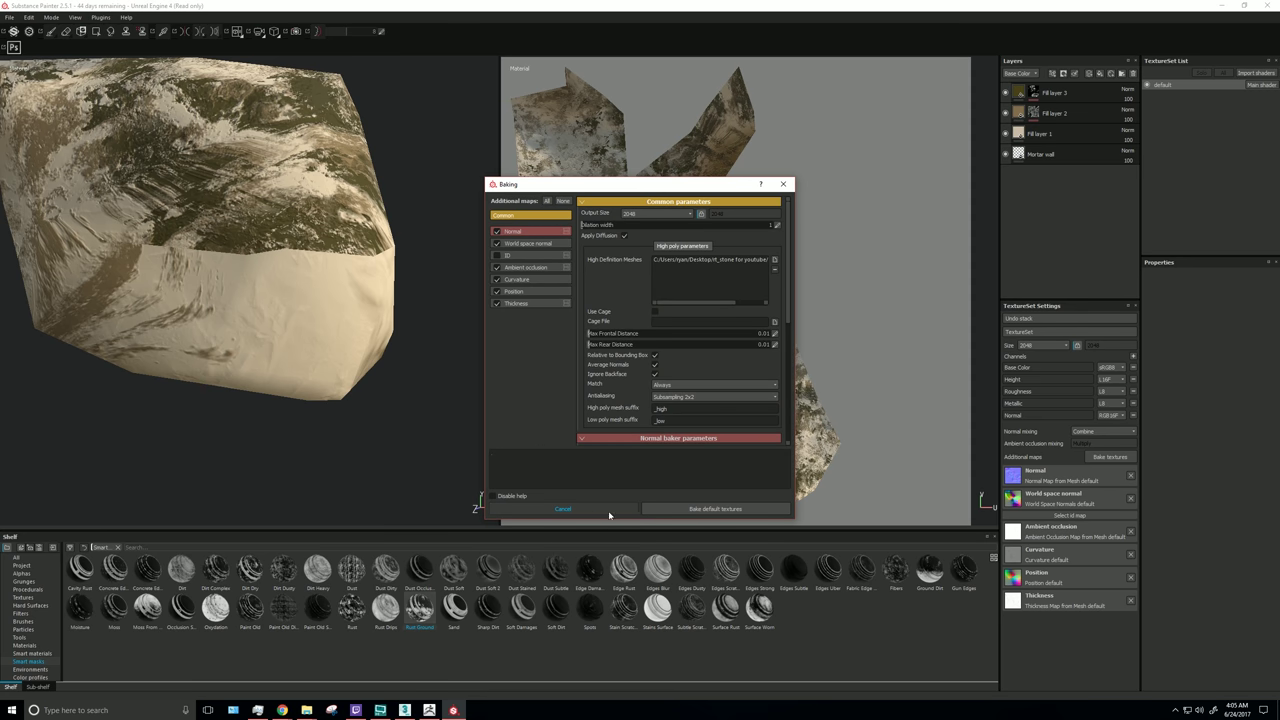
pyautogui.click(681, 509)
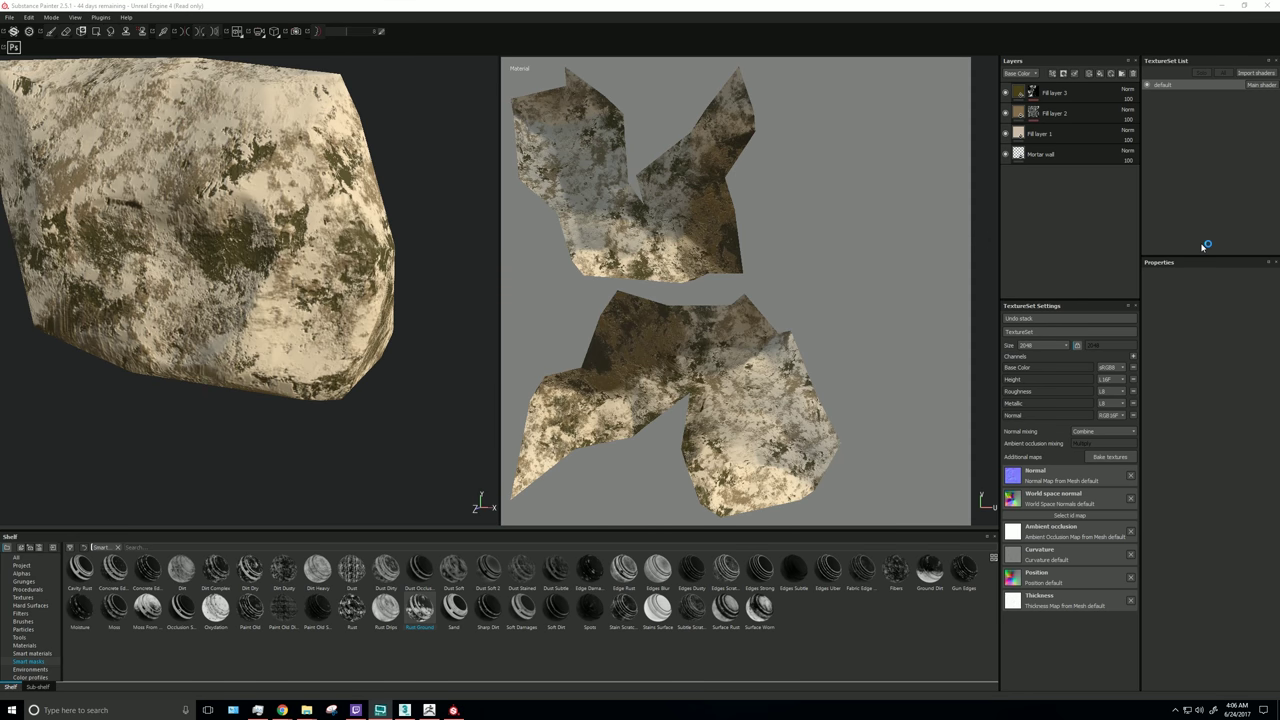
pyautogui.keyDown('alt'); pyautogui.moveTo(201, 237); pyautogui.dragTo(218, 339); pyautogui.keyUp('alt')
pyautogui.scroll(-5, 347, 284)
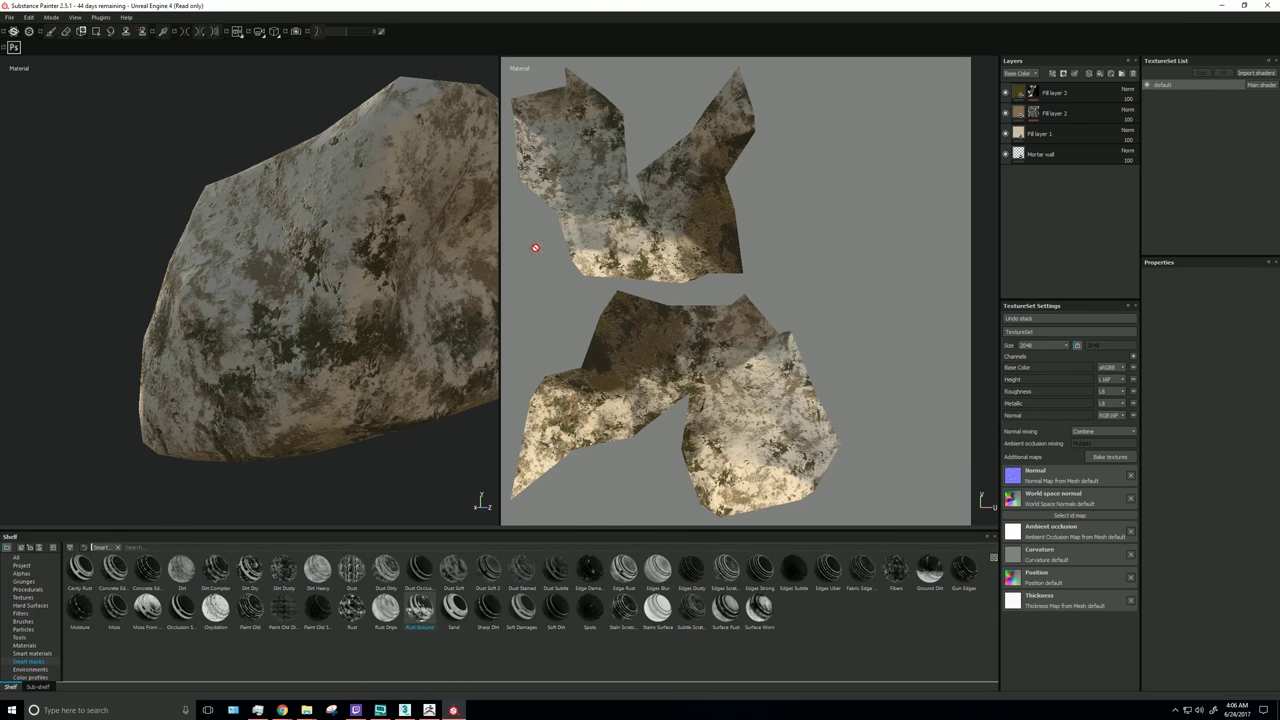
pyautogui.click(1033, 93)
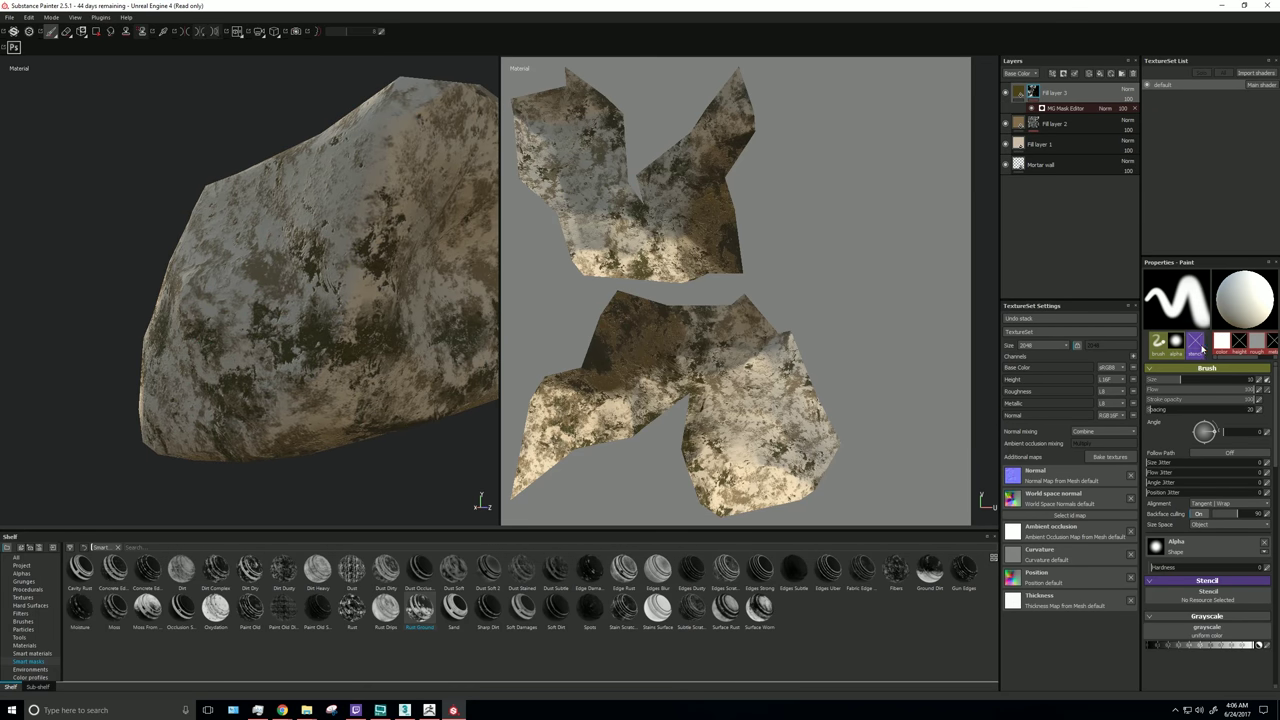
pyautogui.click(1056, 109)
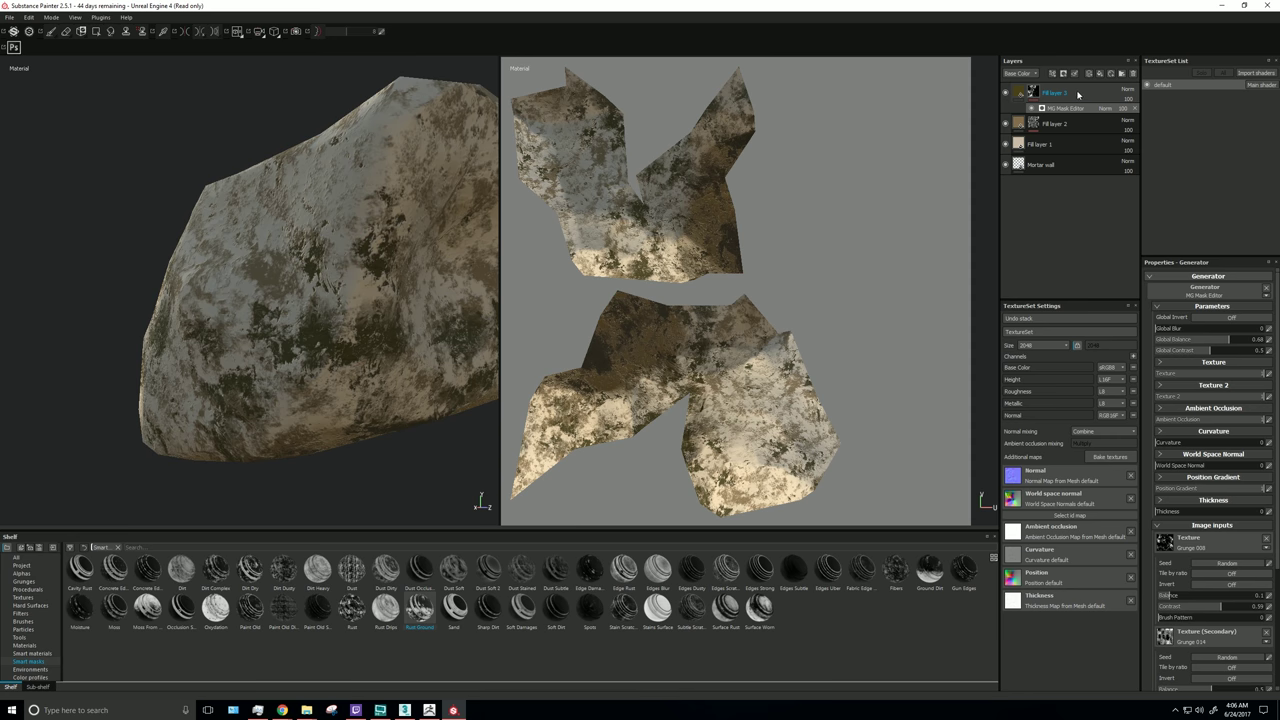
pyautogui.click(1036, 93)
pyautogui.click(1136, 75)
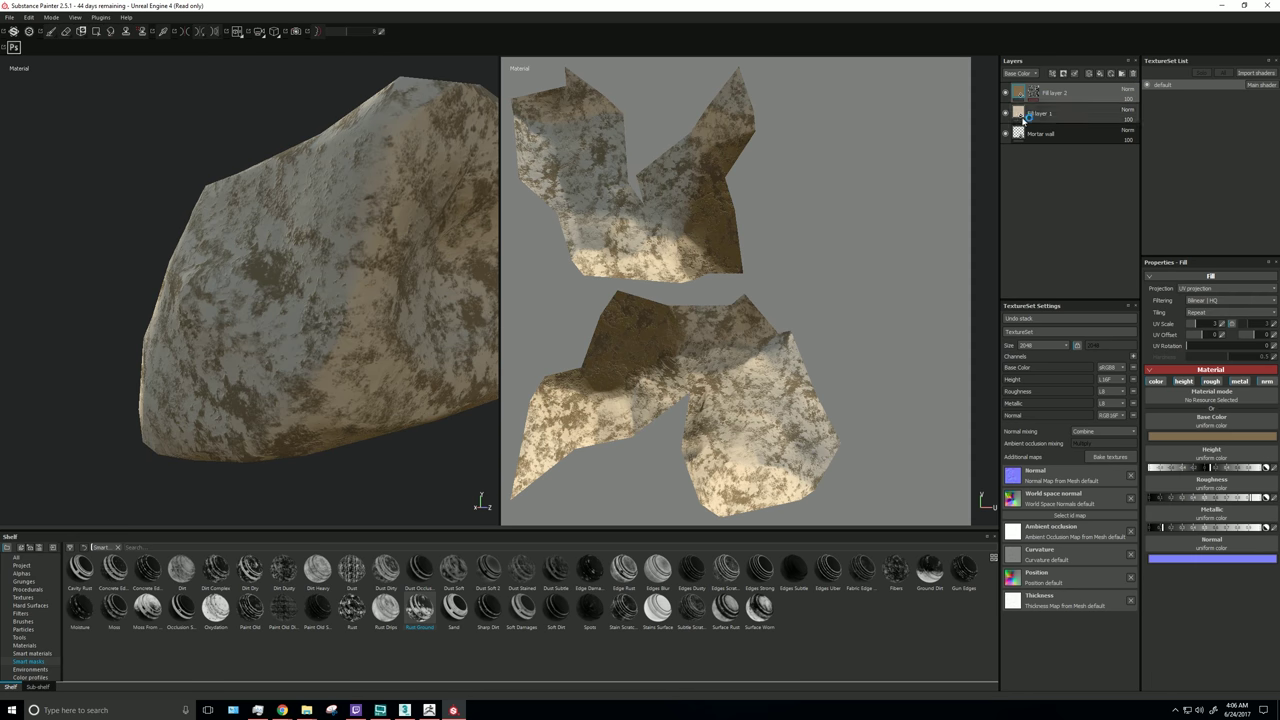
pyautogui.hotkey('ctrl', 'z')
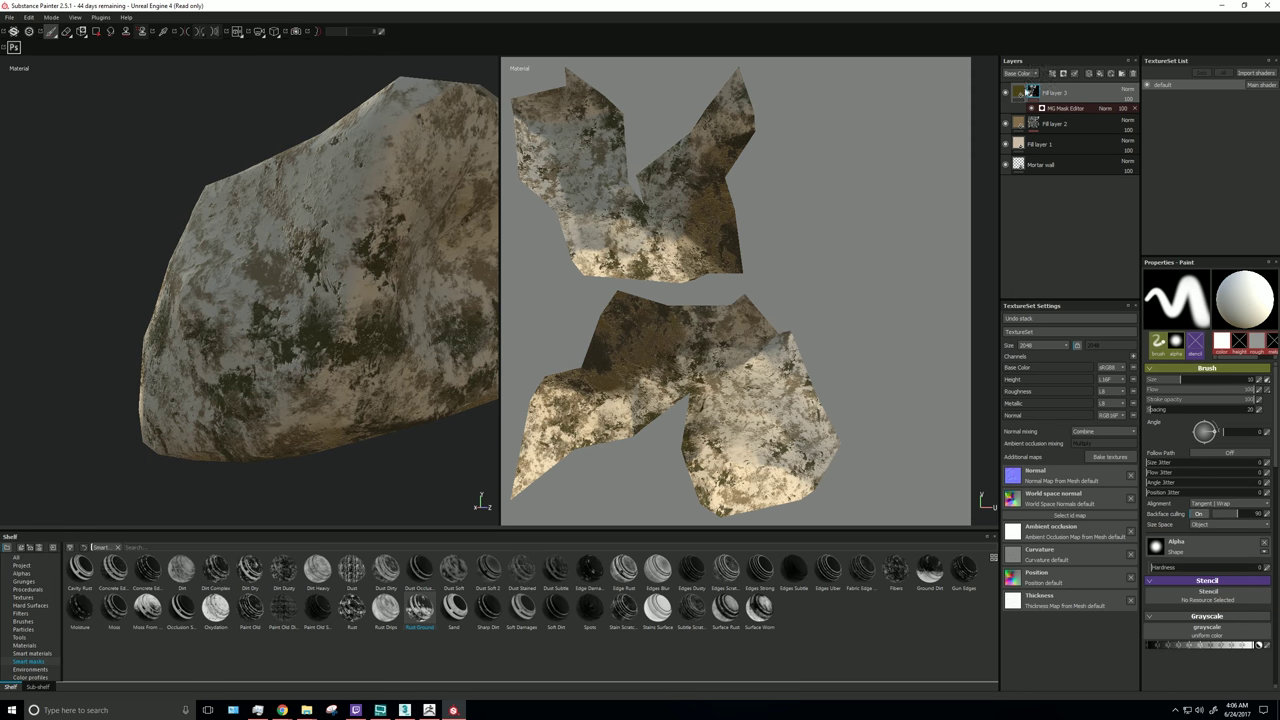
# Step: Clear the effects from Fill layer 3's mask and remove the mask from the layer
pyautogui.click(1031, 93)
pyautogui.rightClick(1034, 92)
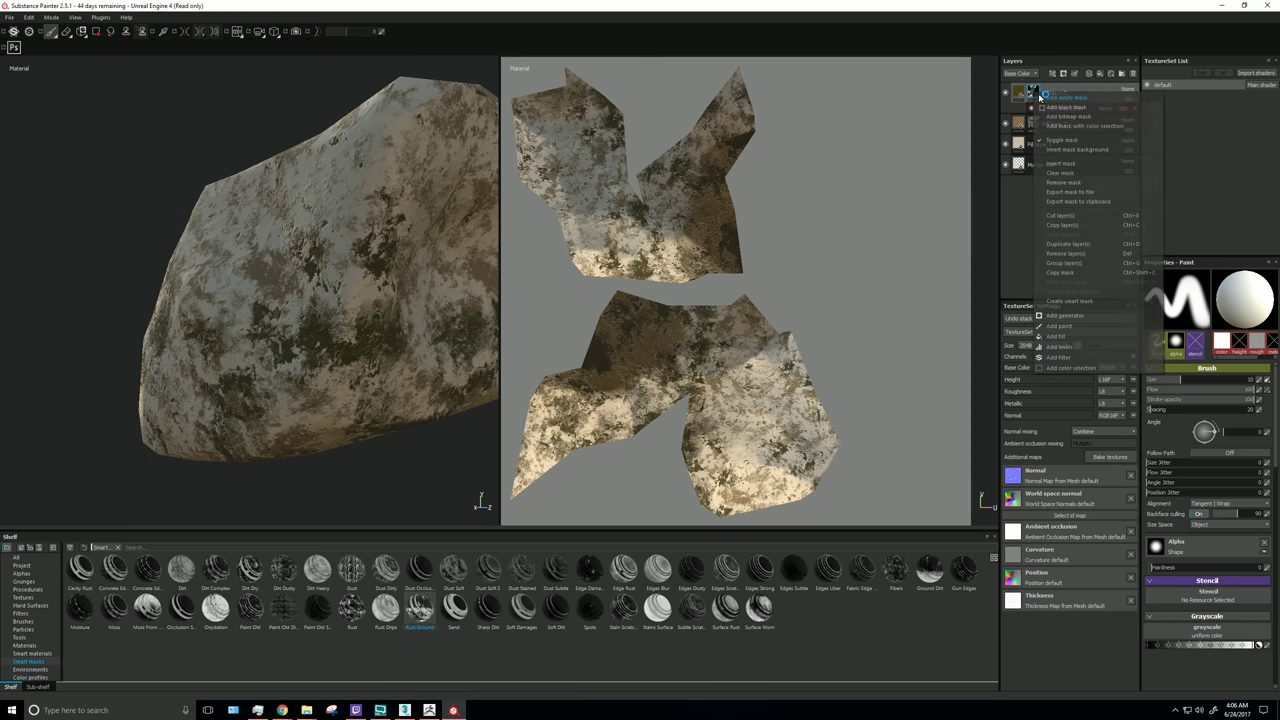
pyautogui.click(1074, 172)
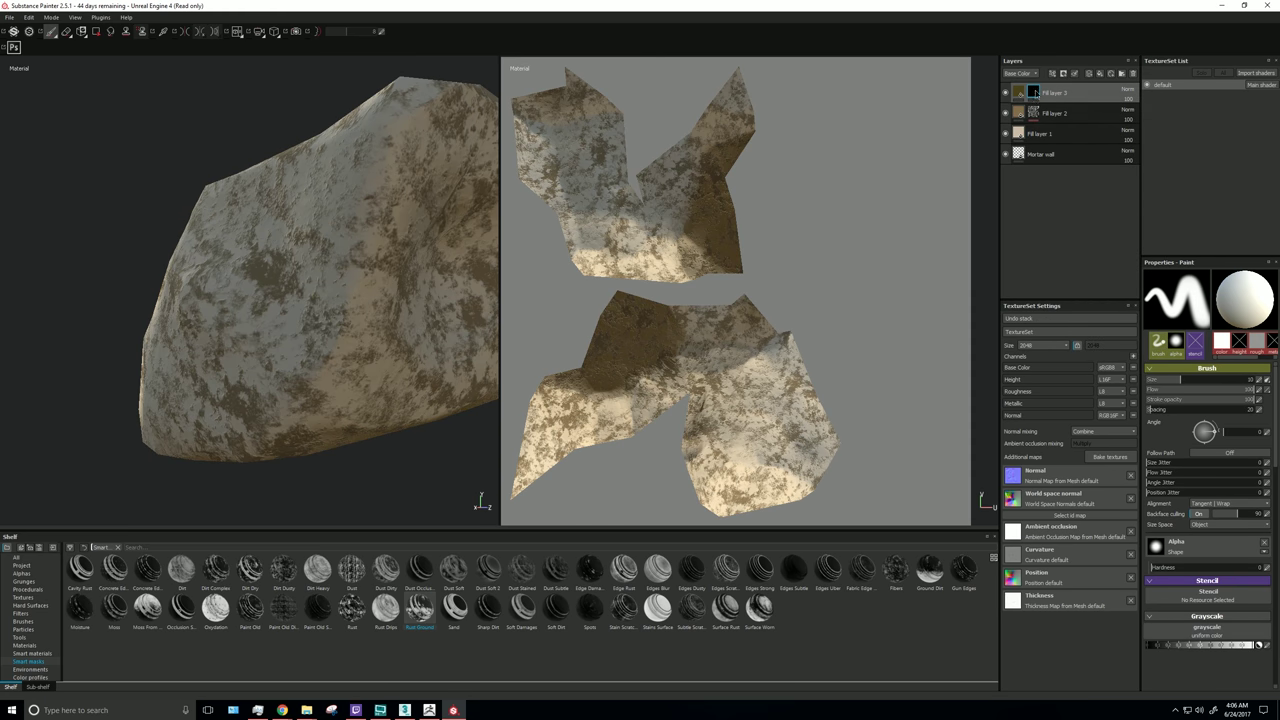
pyautogui.rightClick(1034, 92)
pyautogui.click(1066, 181)
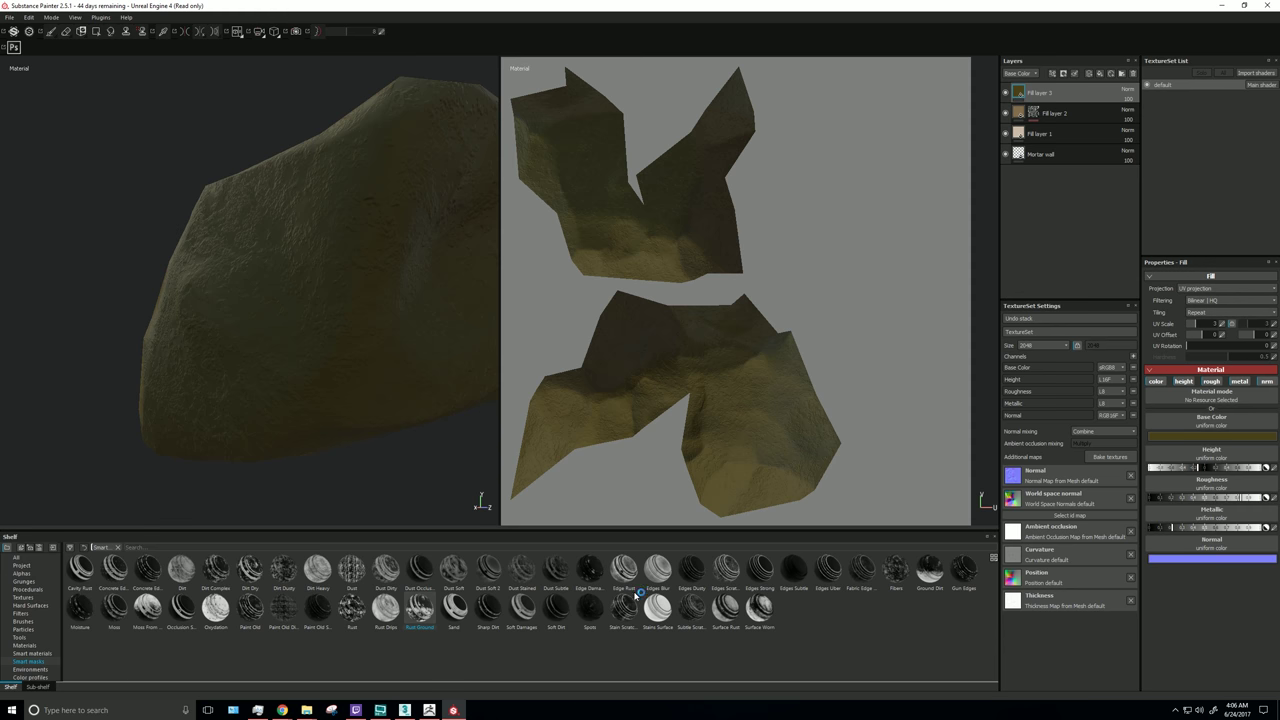
# Step: Apply the Ground Dirt smart mask to Fill layer 3 and check how it covers the stone
pyautogui.moveTo(933, 570); pyautogui.dragTo(1092, 94)
pyautogui.keyDown('alt'); pyautogui.moveTo(155, 388); pyautogui.dragTo(254, 348); pyautogui.keyUp('alt')
pyautogui.scroll(4, 311, 398)
pyautogui.scroll(-6, 313, 398)
pyautogui.moveTo(134, 298)
pyautogui.keyDown('shift'); pyautogui.mouseDown(button='right')
pyautogui.moveTo(205, 299)
pyautogui.moveTo(150, 301)
pyautogui.mouseUp(button='right'); pyautogui.keyUp('shift')
pyautogui.keyDown('alt'); pyautogui.moveTo(264, 366); pyautogui.dragTo(334, 353); pyautogui.keyUp('alt')
pyautogui.keyDown('alt'); pyautogui.moveTo(336, 354); pyautogui.dragTo(283, 361, button='middle'); pyautogui.keyUp('alt')
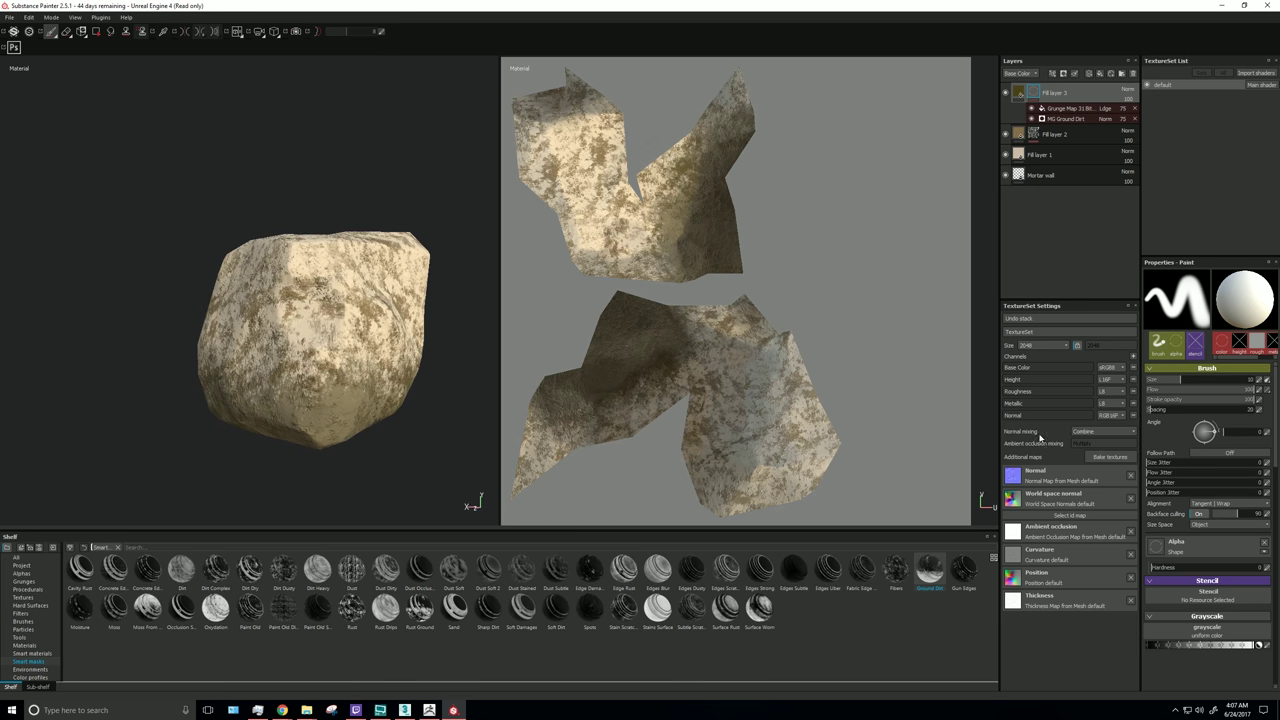
# Step: Raise the height of Fill layer 3's material slightly above neutral and inspect the stone's lower part
pyautogui.click(1059, 108)
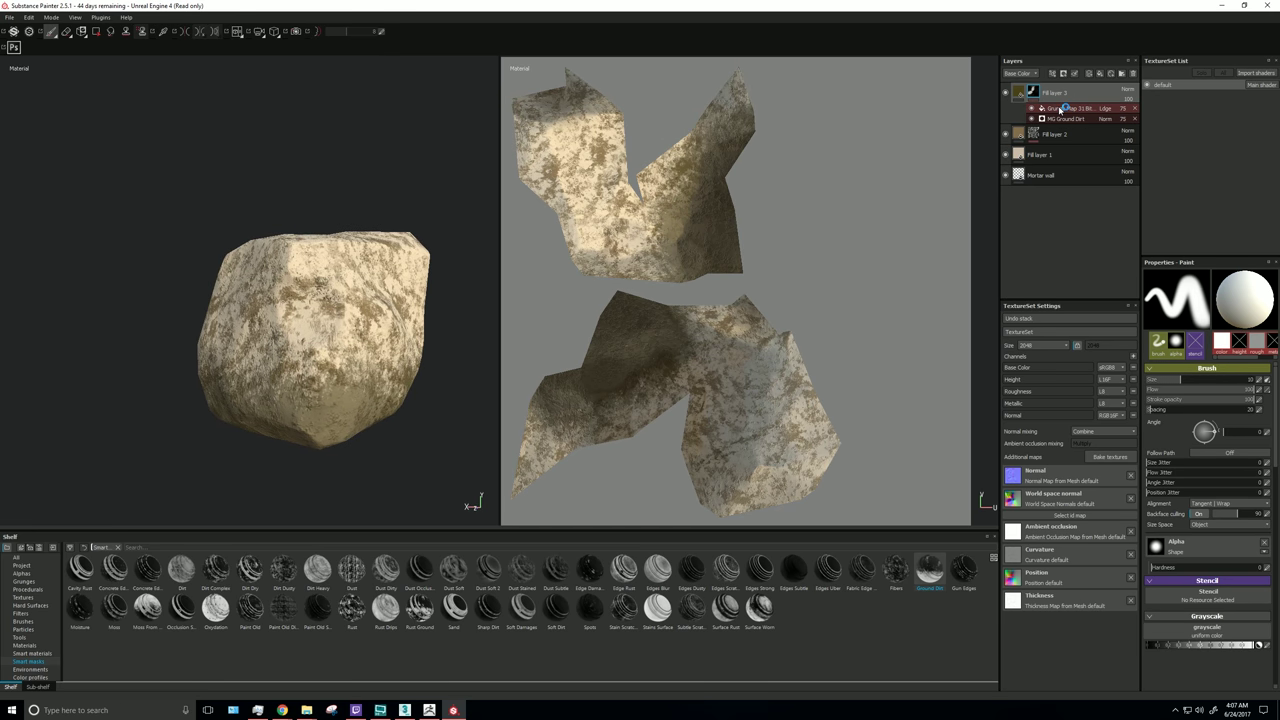
pyautogui.click(1020, 93)
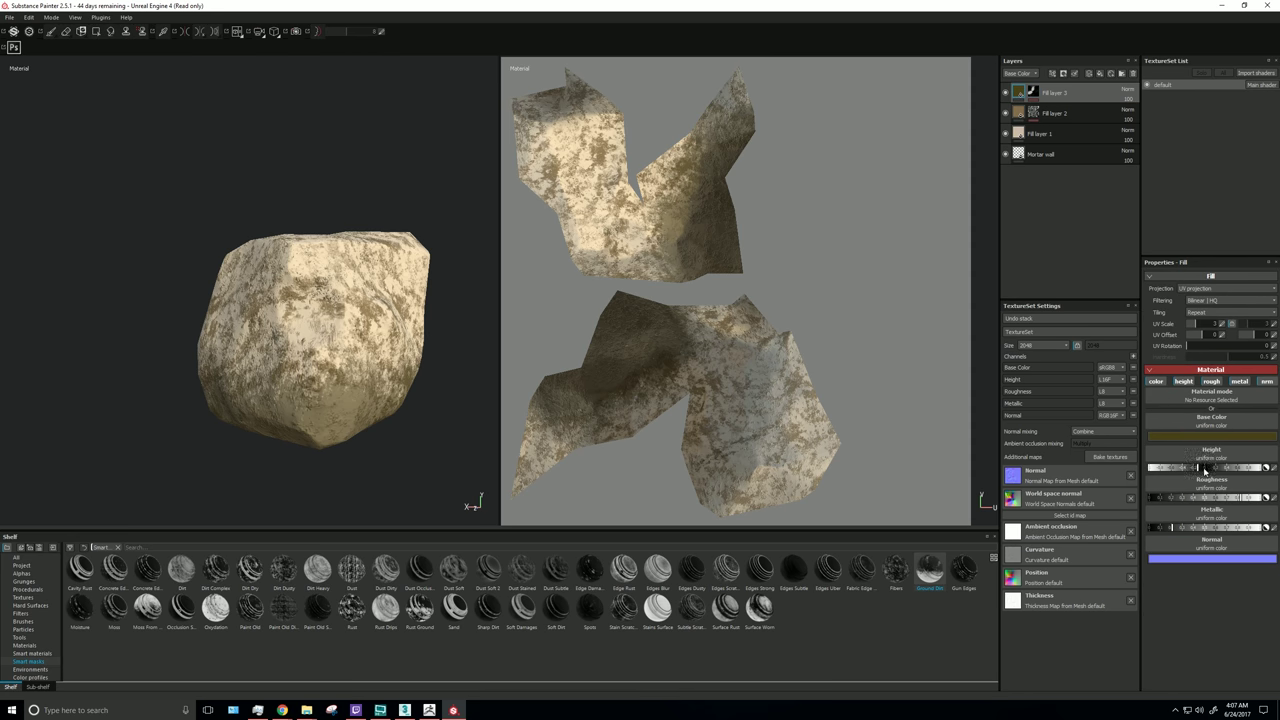
pyautogui.moveTo(1220, 467)
pyautogui.mouseDown()
pyautogui.moveTo(1236, 467)
pyautogui.moveTo(1222, 469)
pyautogui.mouseUp()
pyautogui.keyDown('alt'); pyautogui.moveTo(311, 390); pyautogui.dragTo(346, 414); pyautogui.keyUp('alt')
pyautogui.keyDown('alt'); pyautogui.moveTo(346, 414); pyautogui.dragTo(366, 380, button='right'); pyautogui.keyUp('alt')
pyautogui.keyDown('alt'); pyautogui.moveTo(366, 380); pyautogui.dragTo(309, 374); pyautogui.keyUp('alt')
pyautogui.keyDown('alt'); pyautogui.moveTo(309, 374); pyautogui.dragTo(273, 400, button='middle'); pyautogui.keyUp('alt')
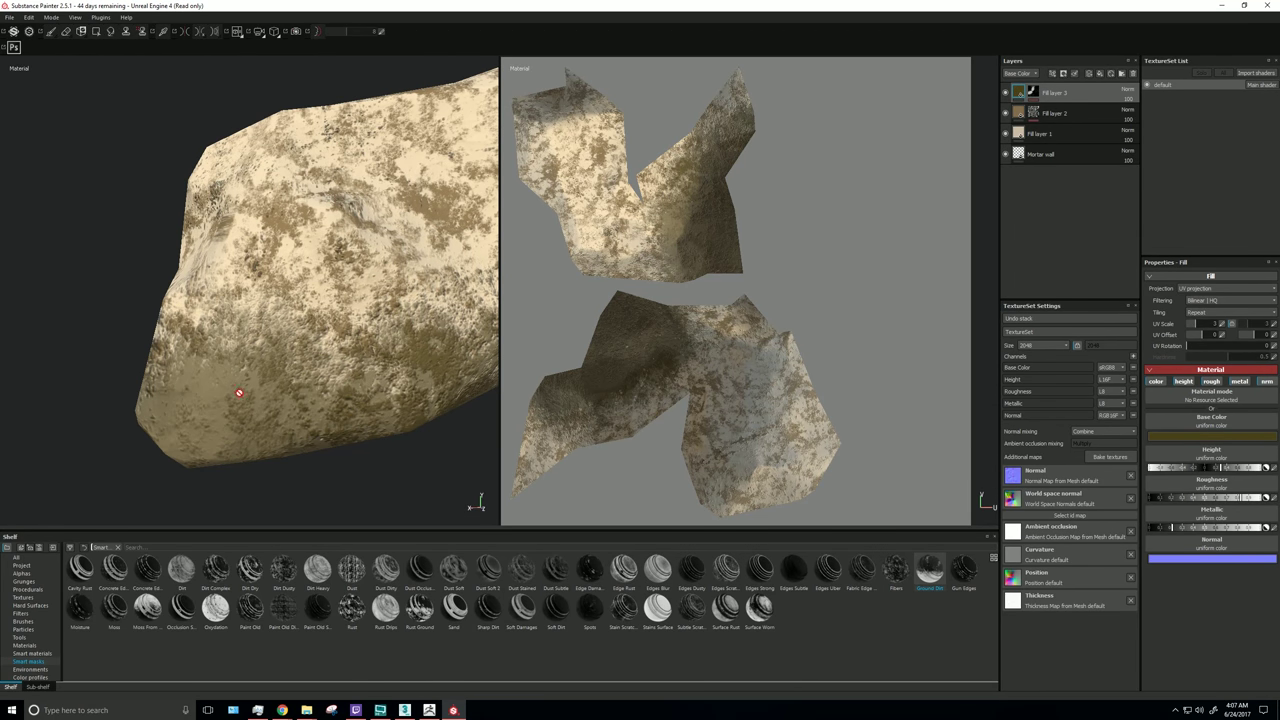
pyautogui.moveTo(221, 396)
pyautogui.keyDown('alt'); pyautogui.mouseDown()
pyautogui.moveTo(239, 401)
pyautogui.moveTo(212, 379)
pyautogui.moveTo(229, 384)
pyautogui.mouseUp(); pyautogui.keyUp('alt')
# Step: Toggle the fill layers' visibility to compare the ground dirt with and without the layers beneath it
pyautogui.click(1005, 113)
pyautogui.click(1007, 138)
pyautogui.click(1007, 138)
pyautogui.click(1006, 93)
pyautogui.click(1006, 93)
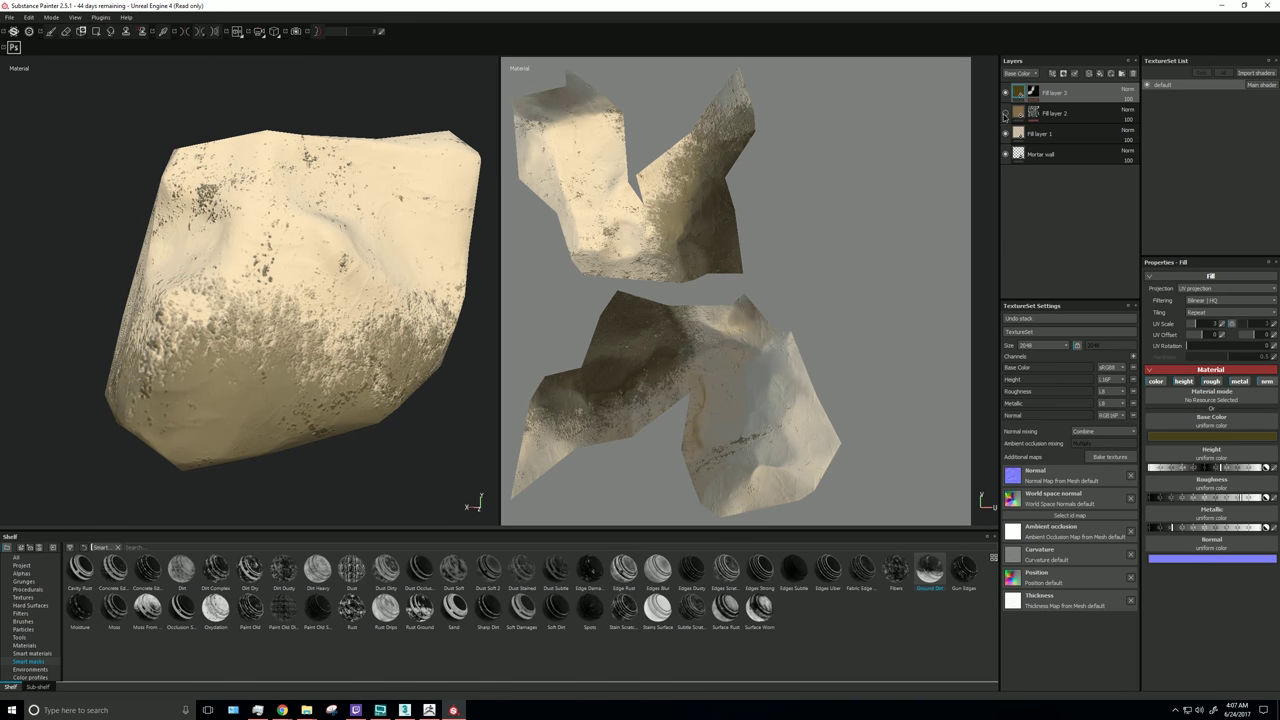
pyautogui.click(1006, 113)
pyautogui.keyDown('alt'); pyautogui.moveTo(390, 385); pyautogui.dragTo(579, 447); pyautogui.keyUp('alt')
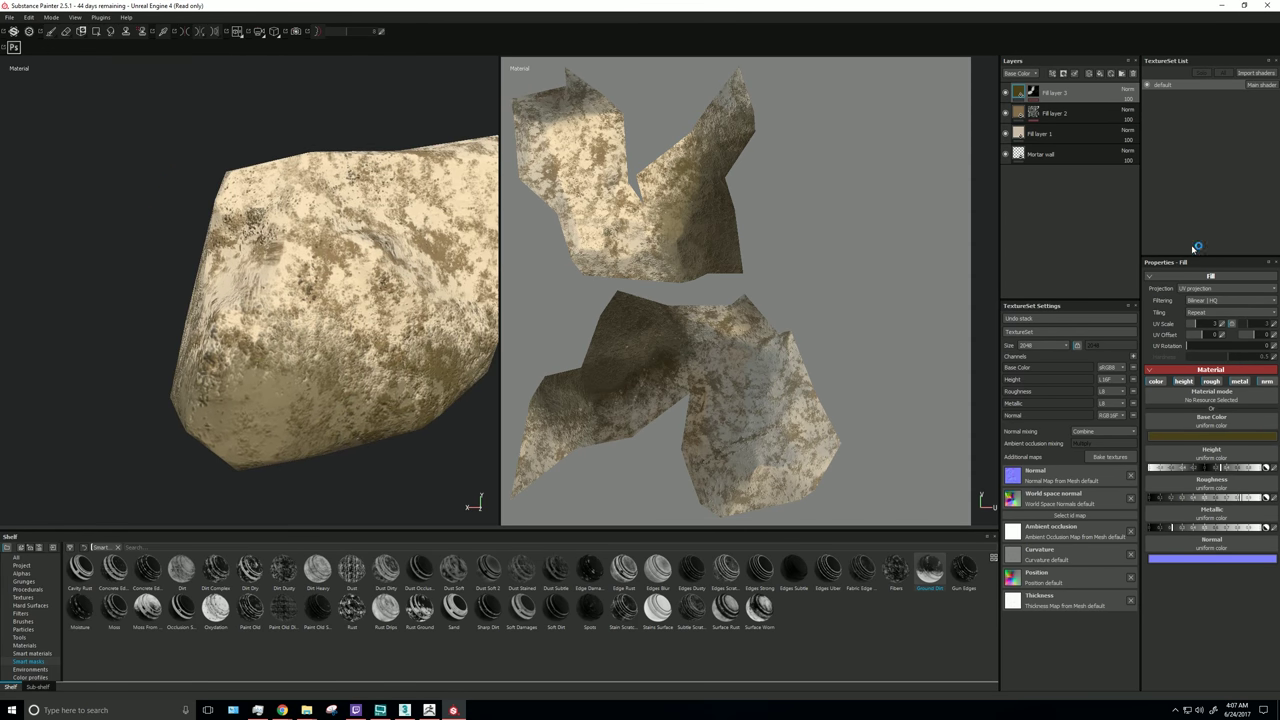
# Step: Set the UV scale of the Grunge Map 31 fill in Fill layer 3's mask to about 13.76
pyautogui.click(1033, 91)
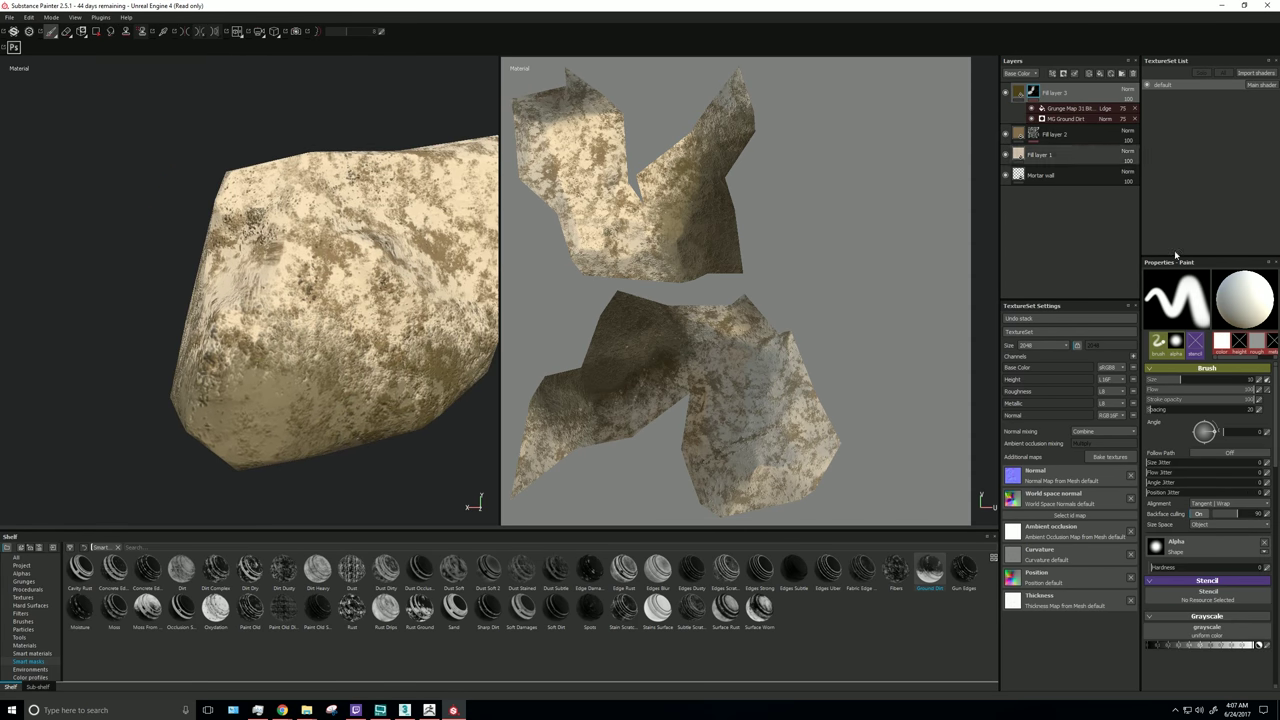
pyautogui.click(1066, 108)
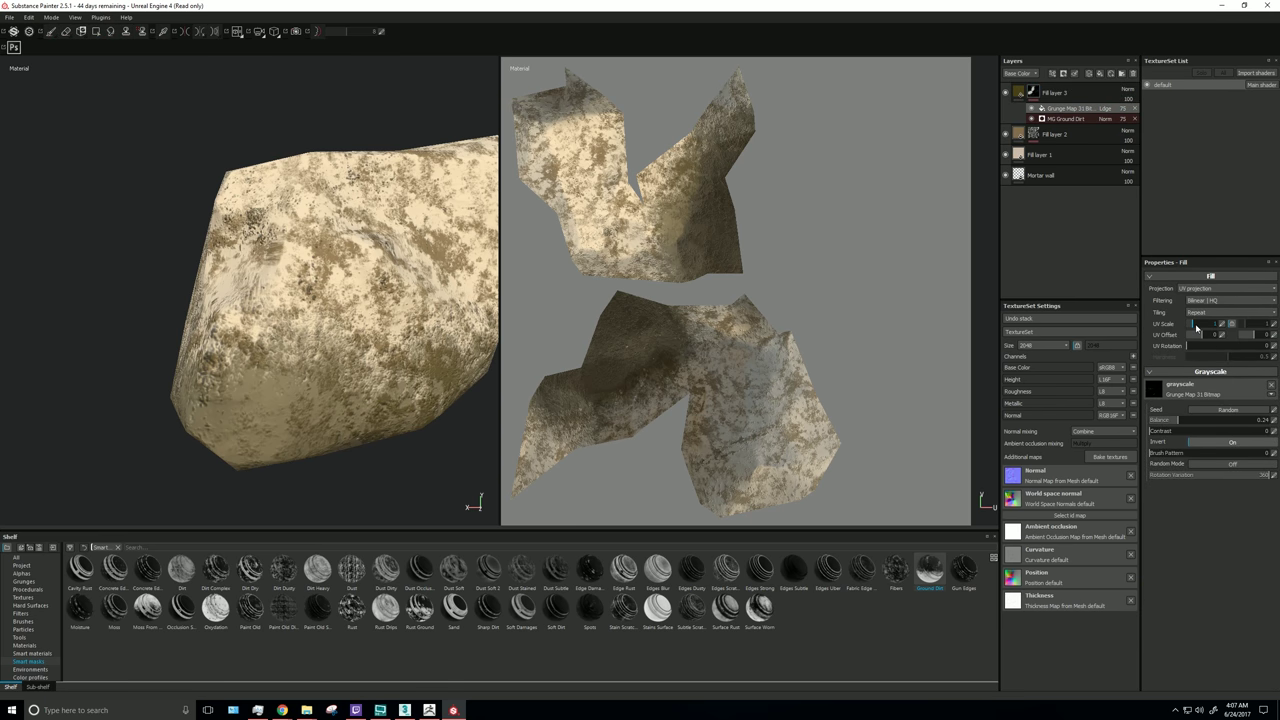
pyautogui.moveTo(1194, 325); pyautogui.dragTo(1203, 323)
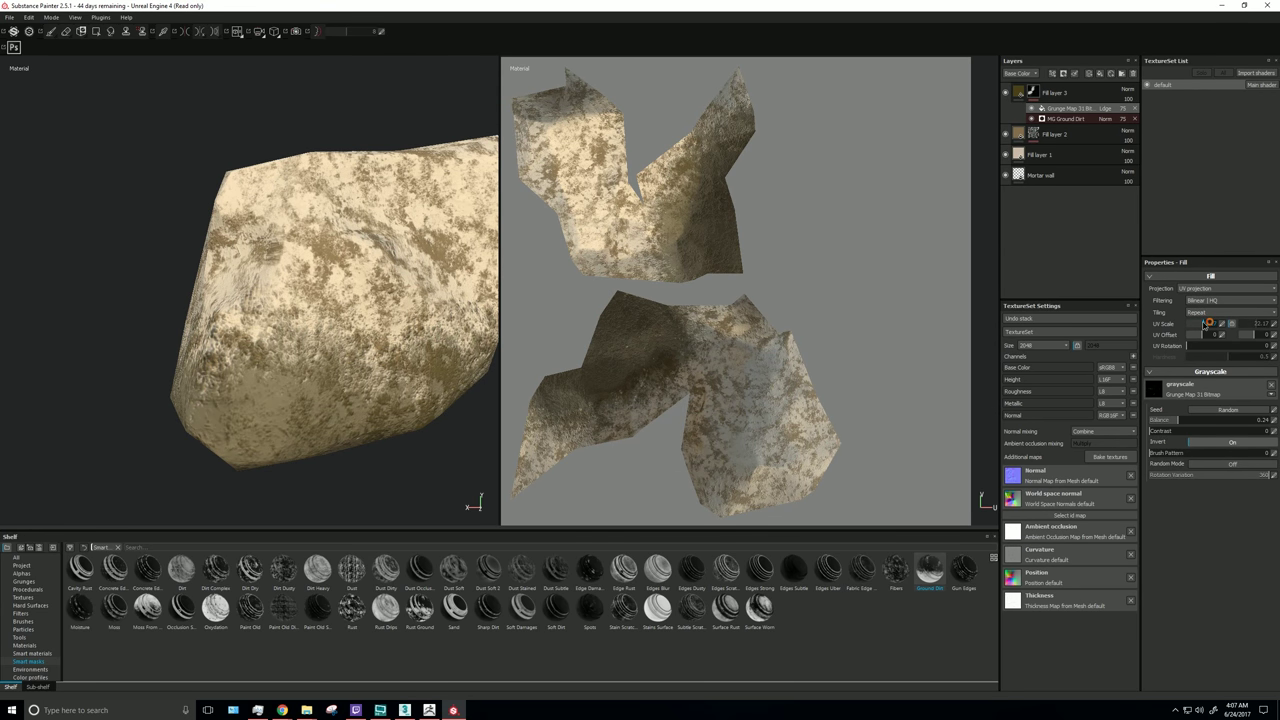
pyautogui.moveTo(1203, 325); pyautogui.dragTo(1201, 325)
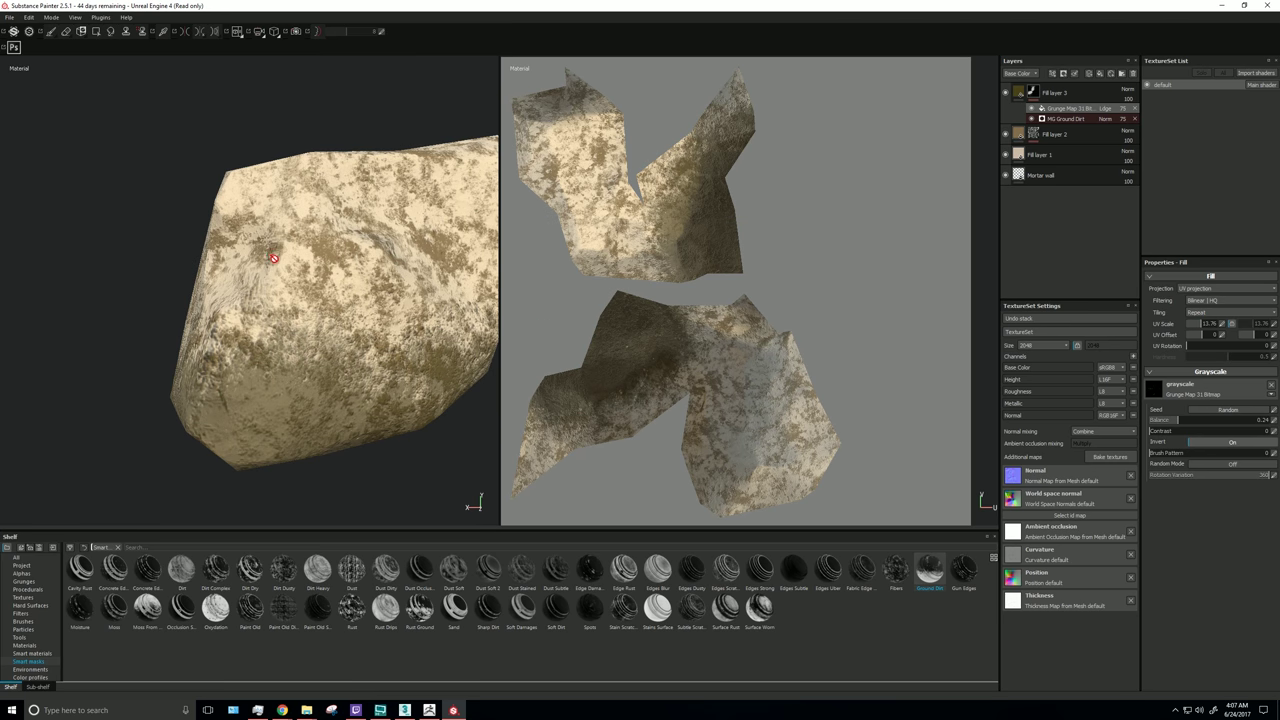
pyautogui.scroll(5, 275, 258)
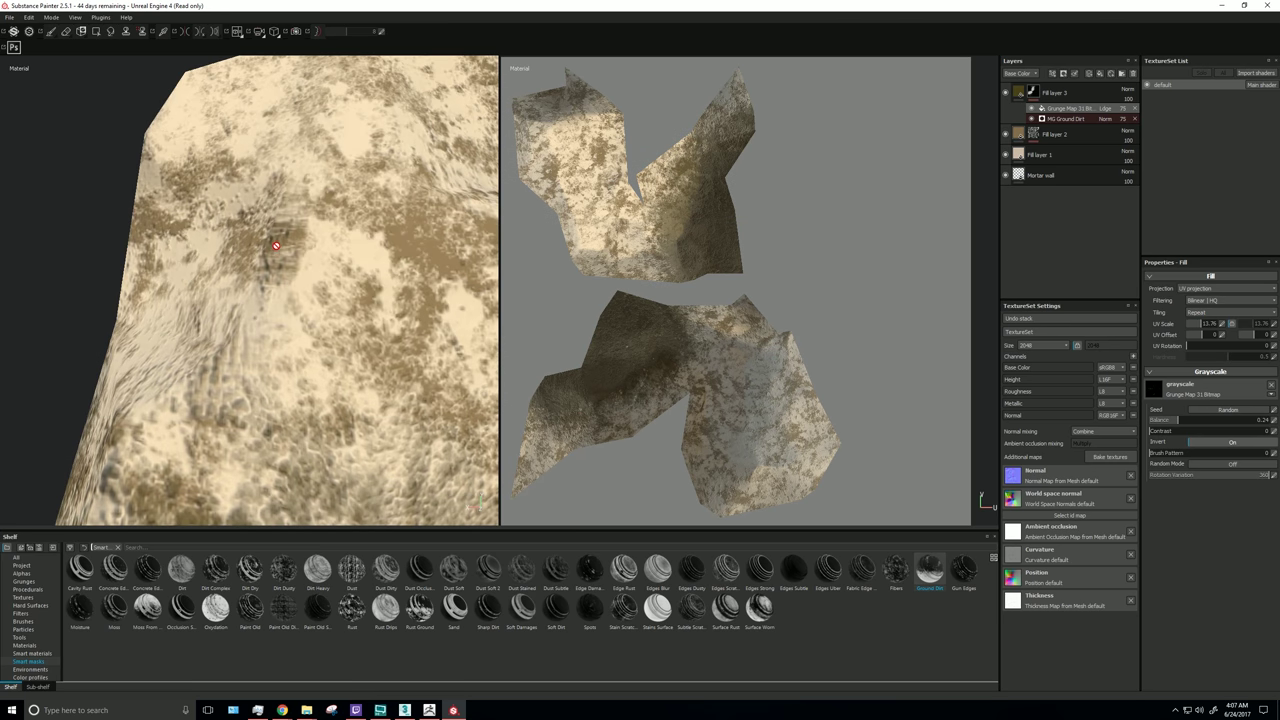
pyautogui.scroll(-4, 265, 252)
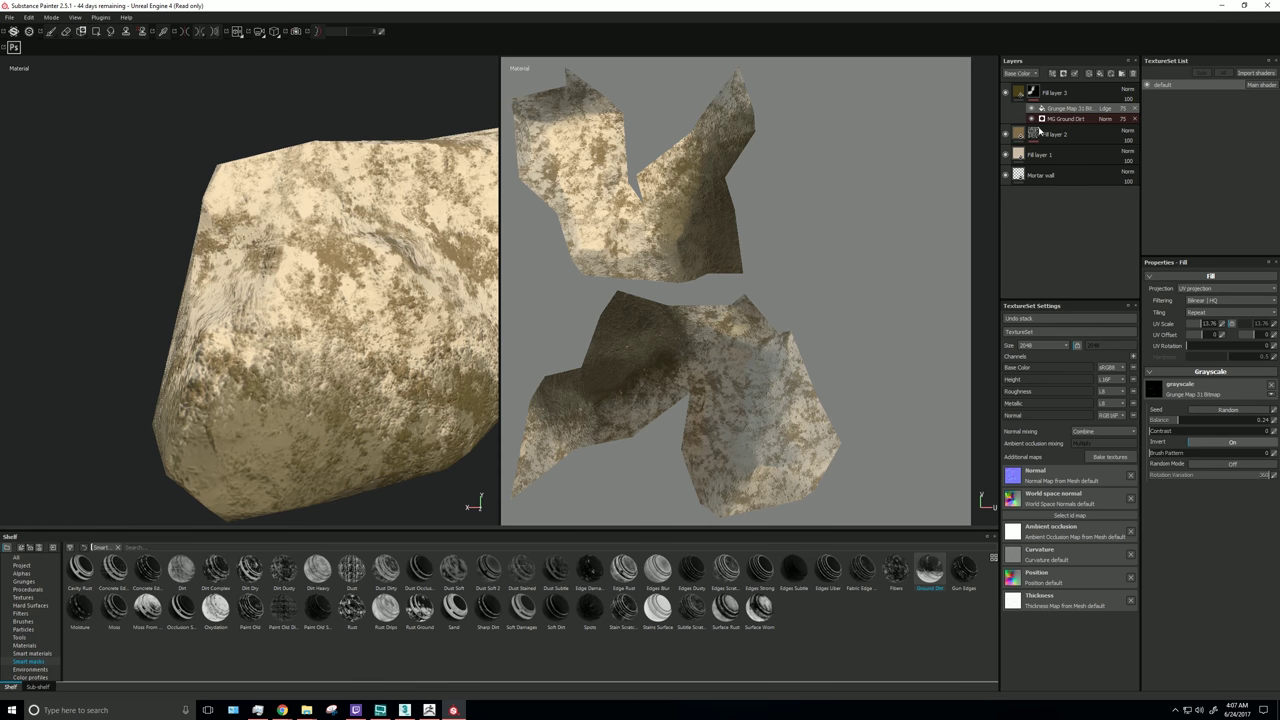
# Step: Set the level of the MG Ground Dirt generator in Fill layer 3's mask to 0.71
pyautogui.click(1050, 119)
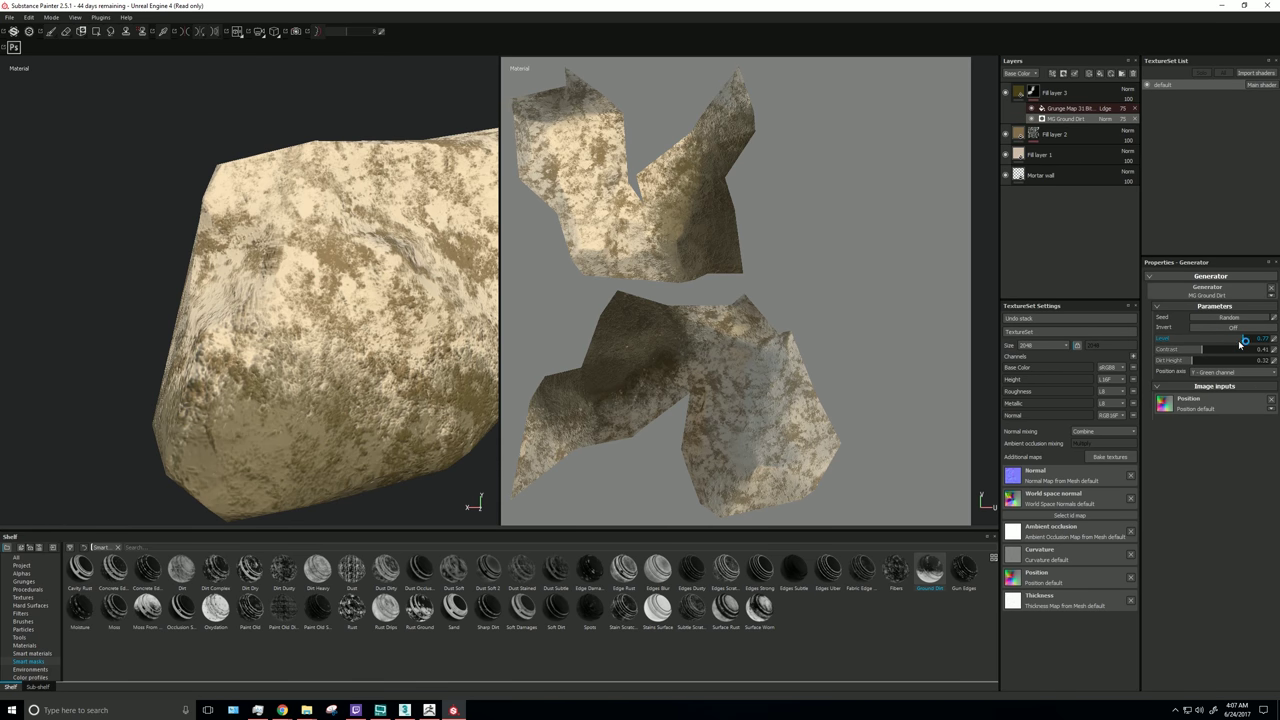
pyautogui.moveTo(1245, 343); pyautogui.dragTo(1237, 342)
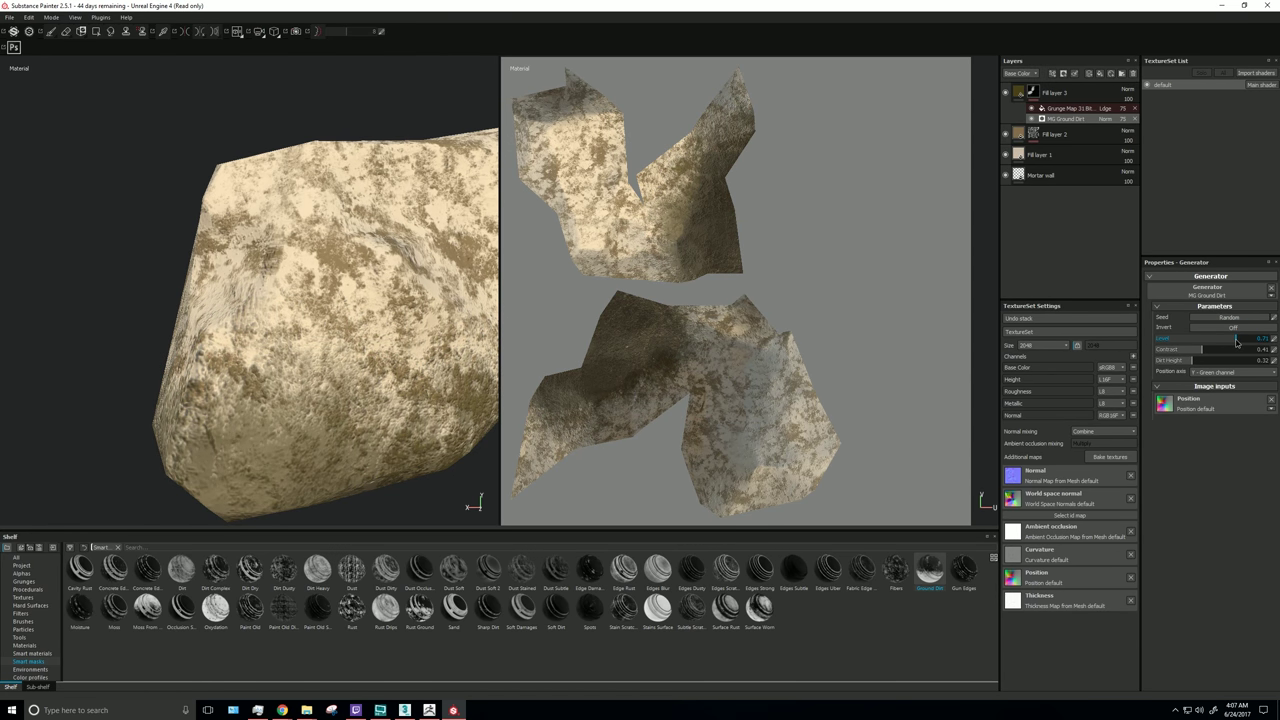
pyautogui.scroll(1, 524, 268)
pyautogui.scroll(-4, 392, 264)
pyautogui.keyDown('alt'); pyautogui.moveTo(392, 266); pyautogui.dragTo(376, 313); pyautogui.keyUp('alt')
pyautogui.scroll(3, 376, 315)
pyautogui.keyDown('alt'); pyautogui.moveTo(268, 311); pyautogui.dragTo(355, 299); pyautogui.keyUp('alt')
# Step: Set the global balance of the MG Mask Editor on Fill layer 2's mask to 0.52
pyautogui.click(1032, 132)
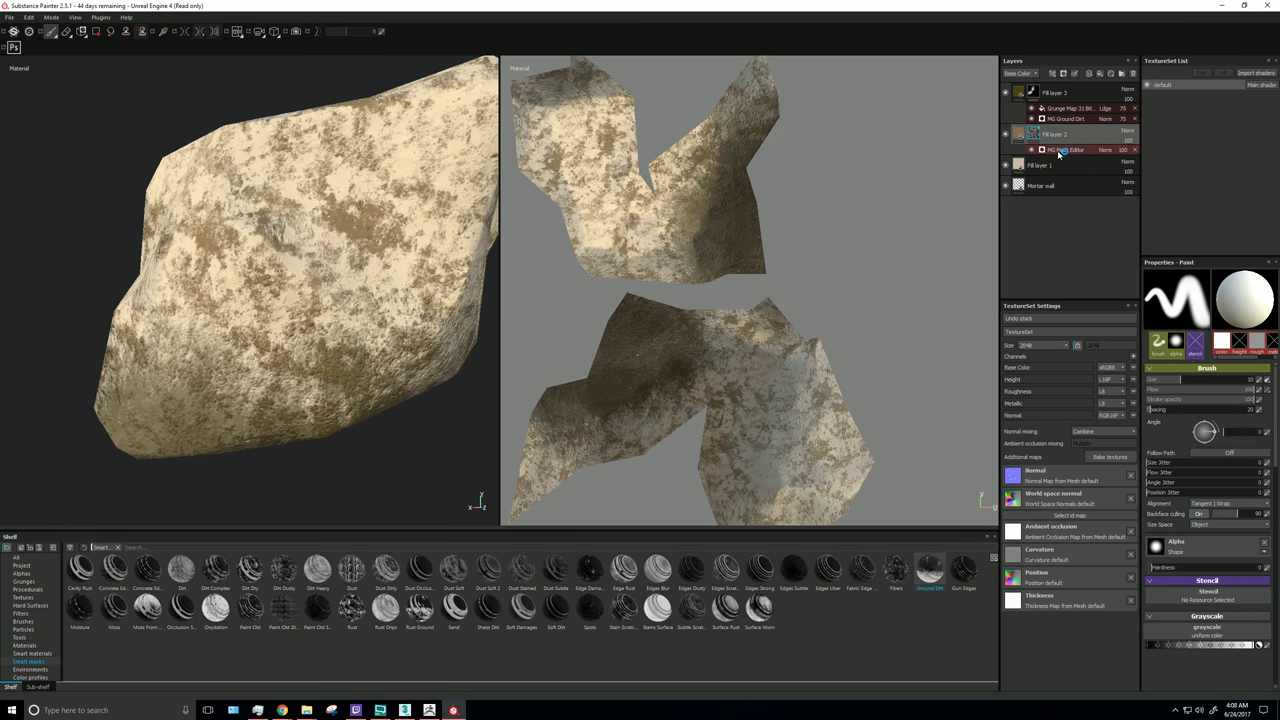
pyautogui.click(1066, 149)
pyautogui.moveTo(1214, 342); pyautogui.dragTo(1222, 342)
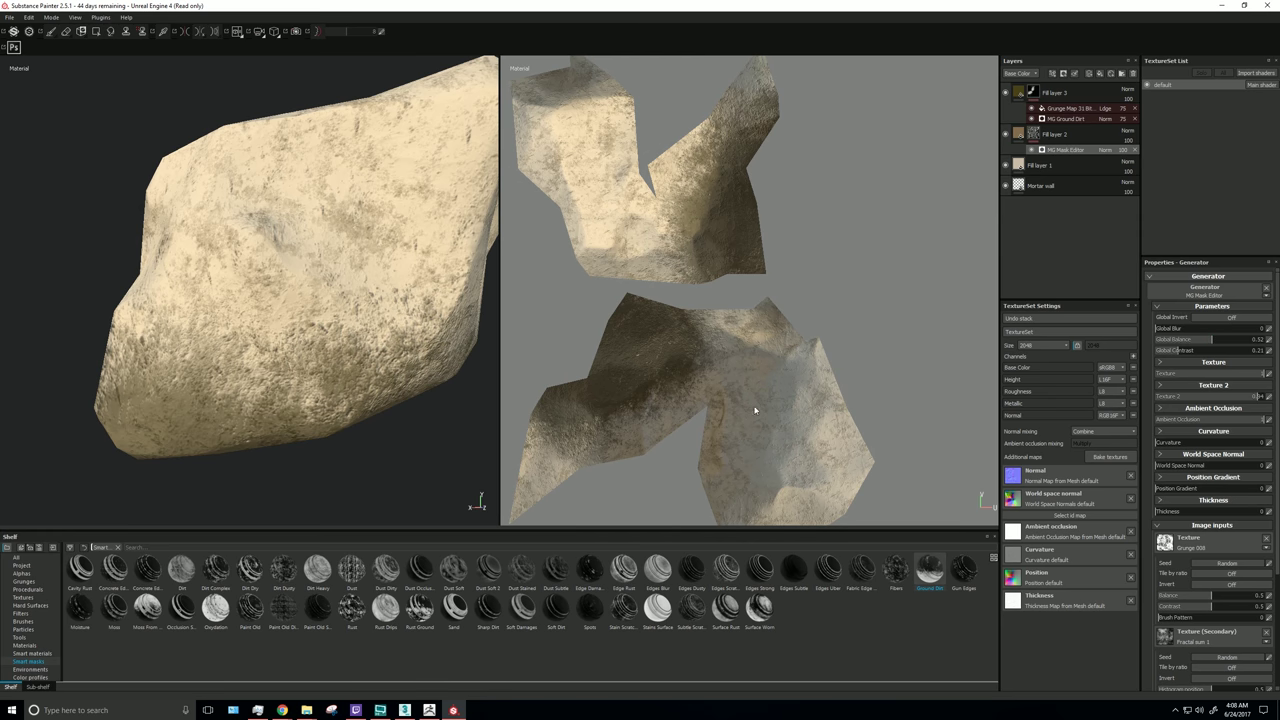
pyautogui.keyDown('alt'); pyautogui.moveTo(237, 251); pyautogui.dragTo(178, 220); pyautogui.keyUp('alt')
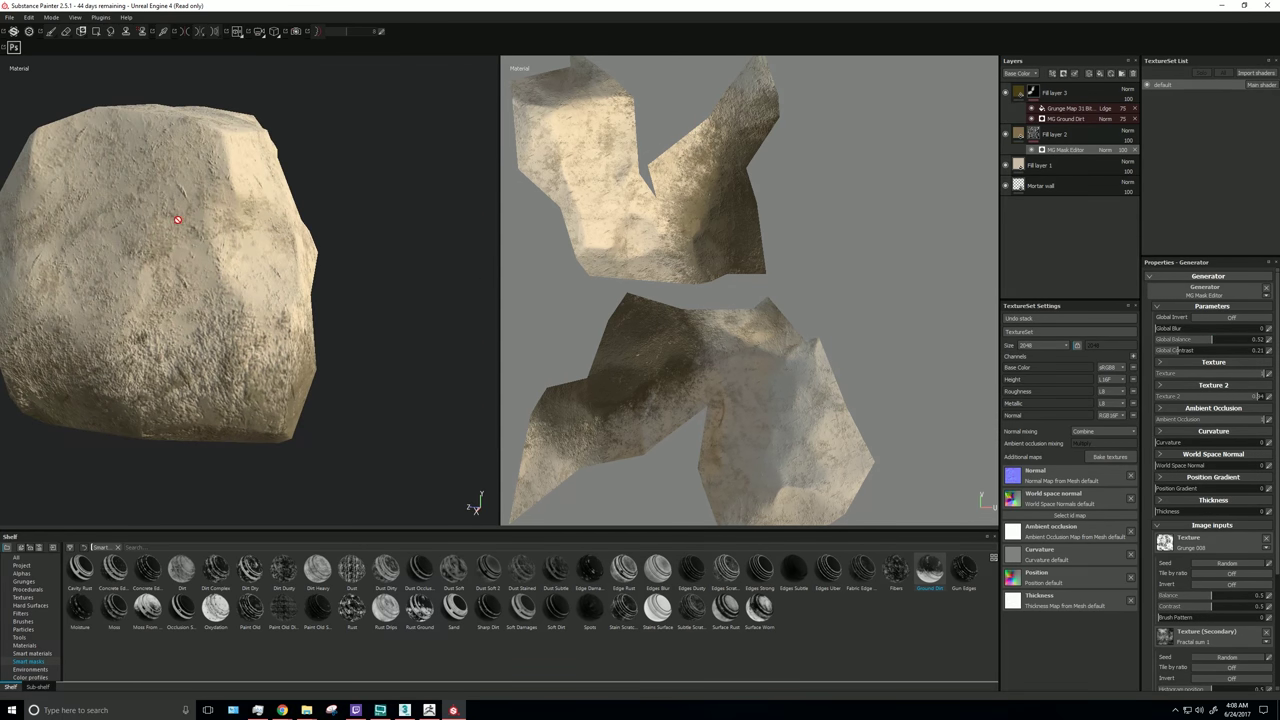
# Step: Add a new fill layer above Fill layer 3
pyautogui.click(1076, 167)
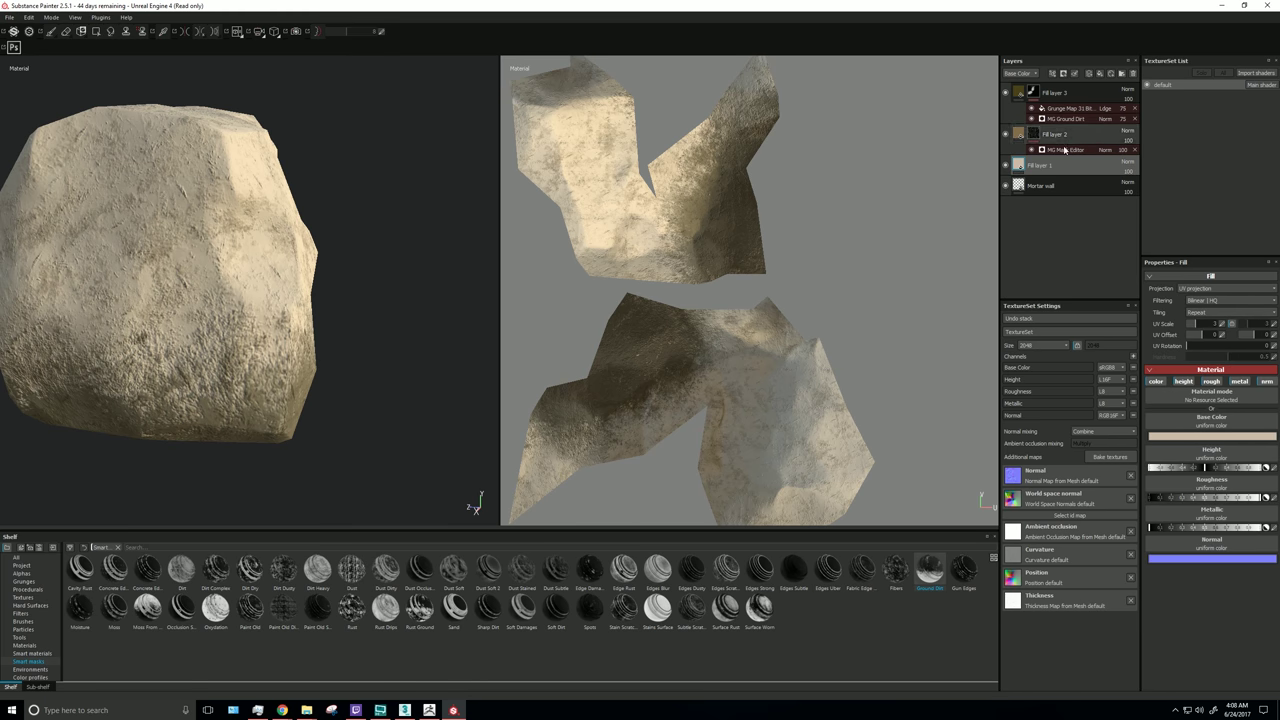
pyautogui.click(1063, 91)
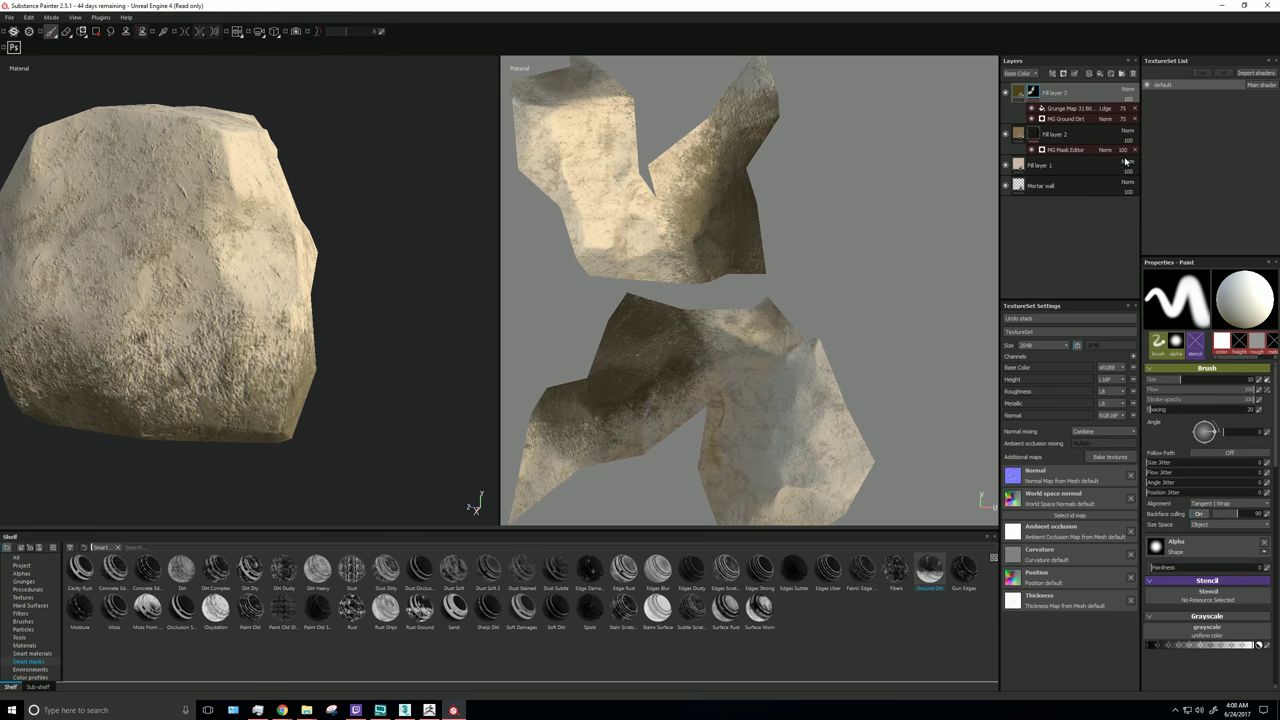
pyautogui.click(1087, 73)
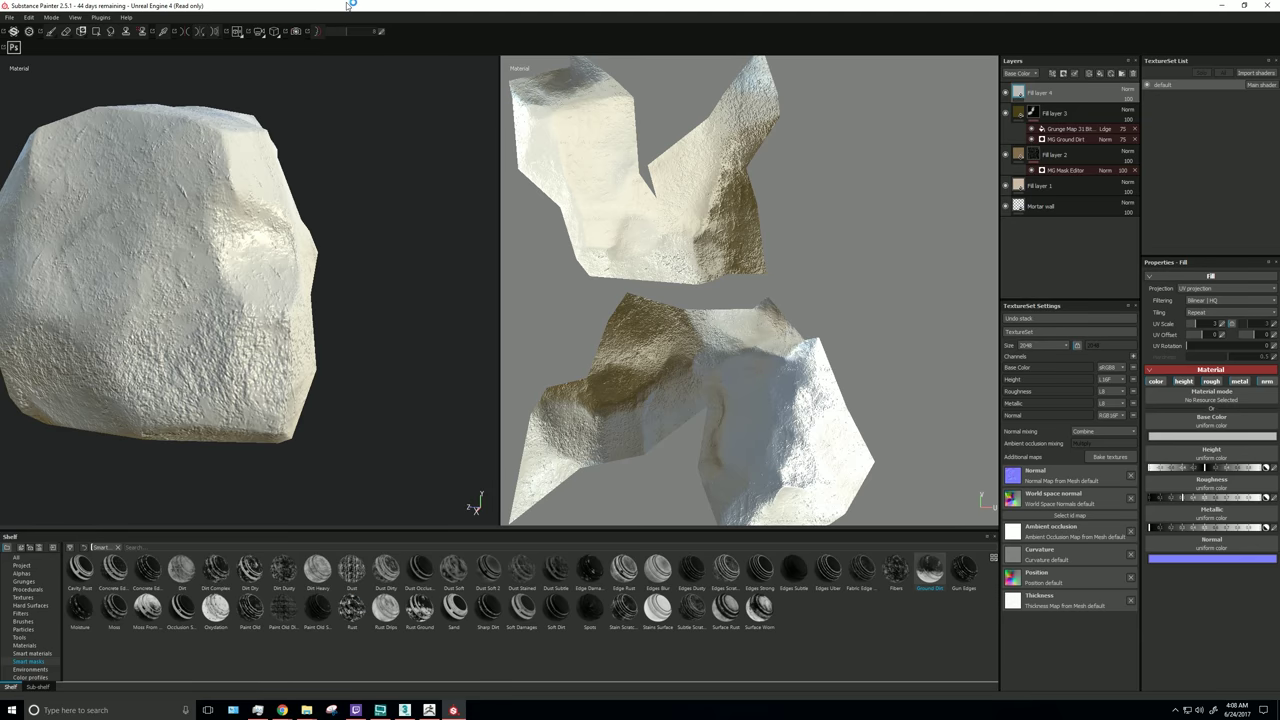
# Step: Show the Cloughmore Stone photo in Chrome beside Substance Painter and sample a muted tan from it as Fill layer 4's base color
pyautogui.press('super+Right')
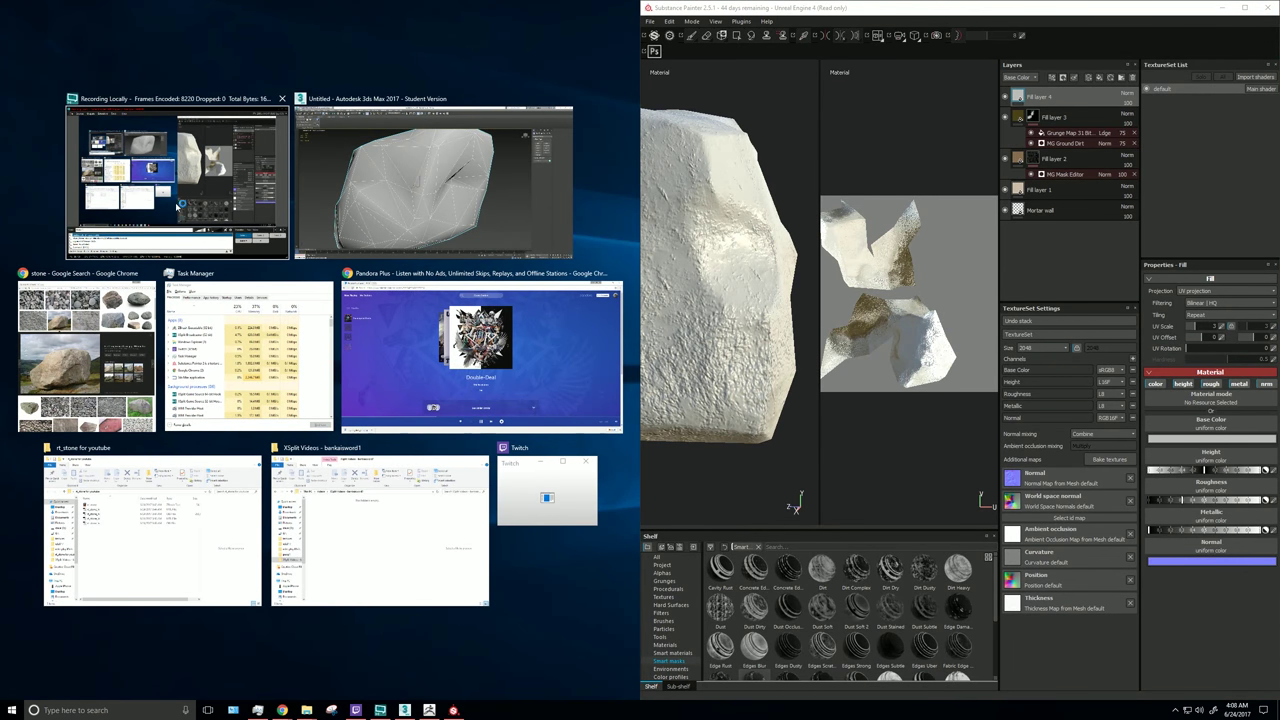
pyautogui.click(110, 370)
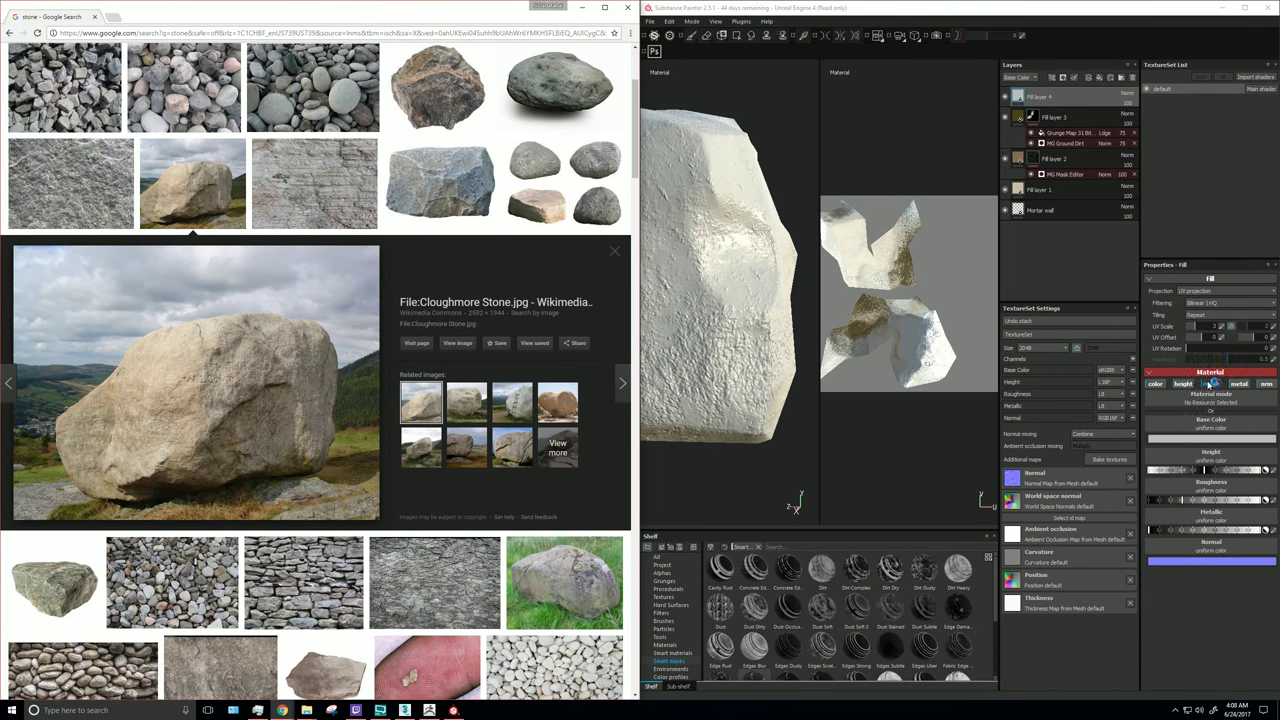
pyautogui.click(1184, 439)
pyautogui.click(1157, 397)
pyautogui.click(243, 400)
pyautogui.moveTo(1111, 439)
pyautogui.mouseDown()
pyautogui.moveTo(1118, 427)
pyautogui.moveTo(1111, 439)
pyautogui.moveTo(1131, 453)
pyautogui.moveTo(1118, 438)
pyautogui.mouseUp()
pyautogui.click(581, 7)
pyautogui.moveTo(742, 12); pyautogui.dragTo(300, 1)
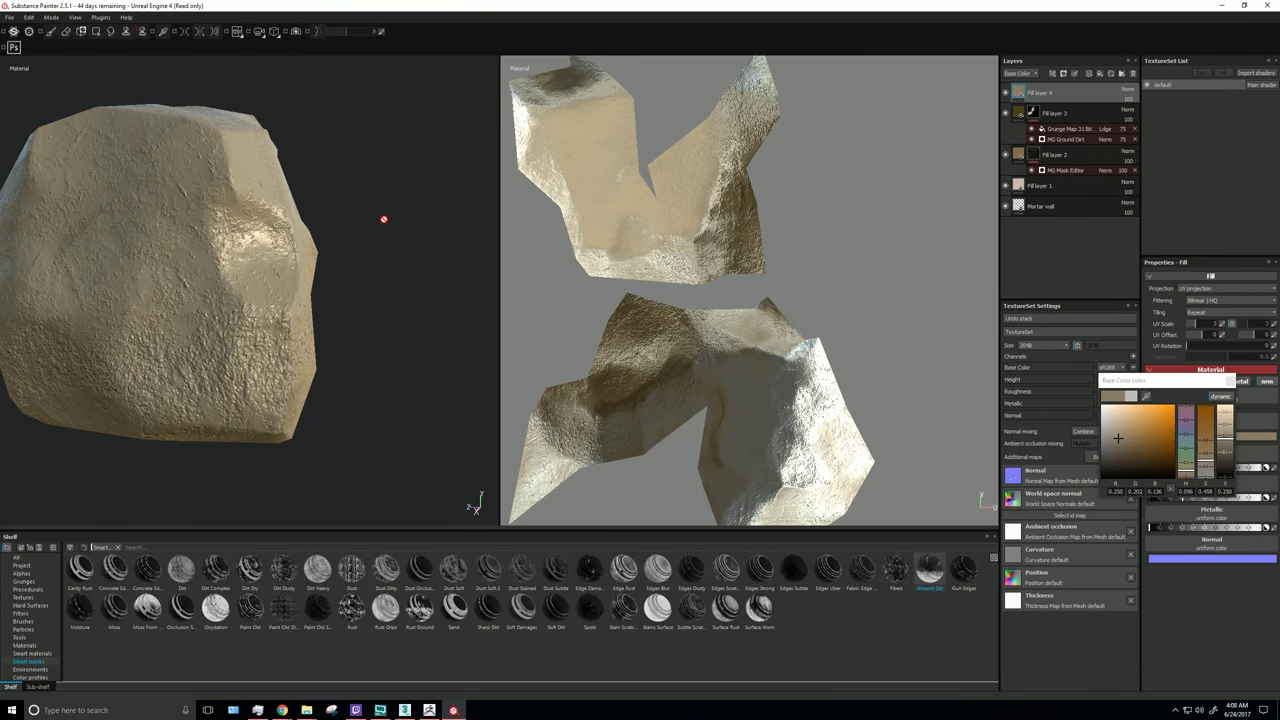
# Step: Lighten the tan base color of Fill layer 4 slightly
pyautogui.scroll(5, 174, 326)
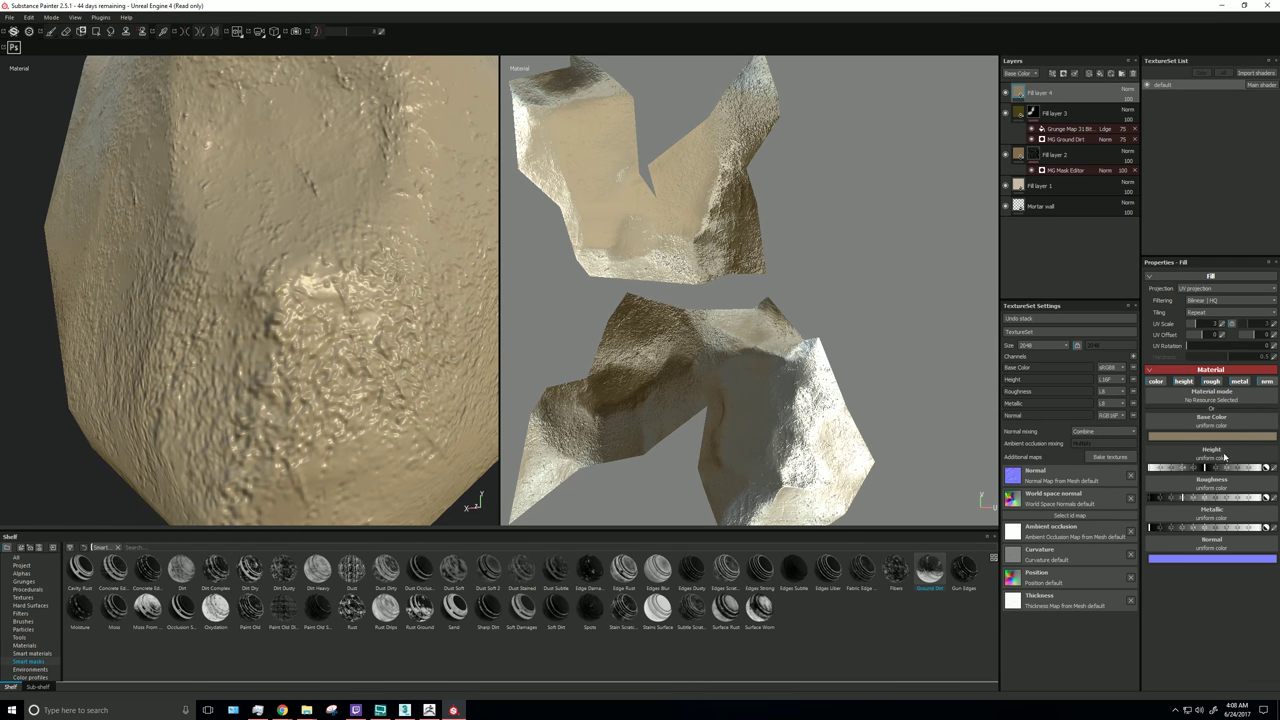
pyautogui.click(1215, 438)
pyautogui.click(1225, 432)
pyautogui.click(1232, 381)
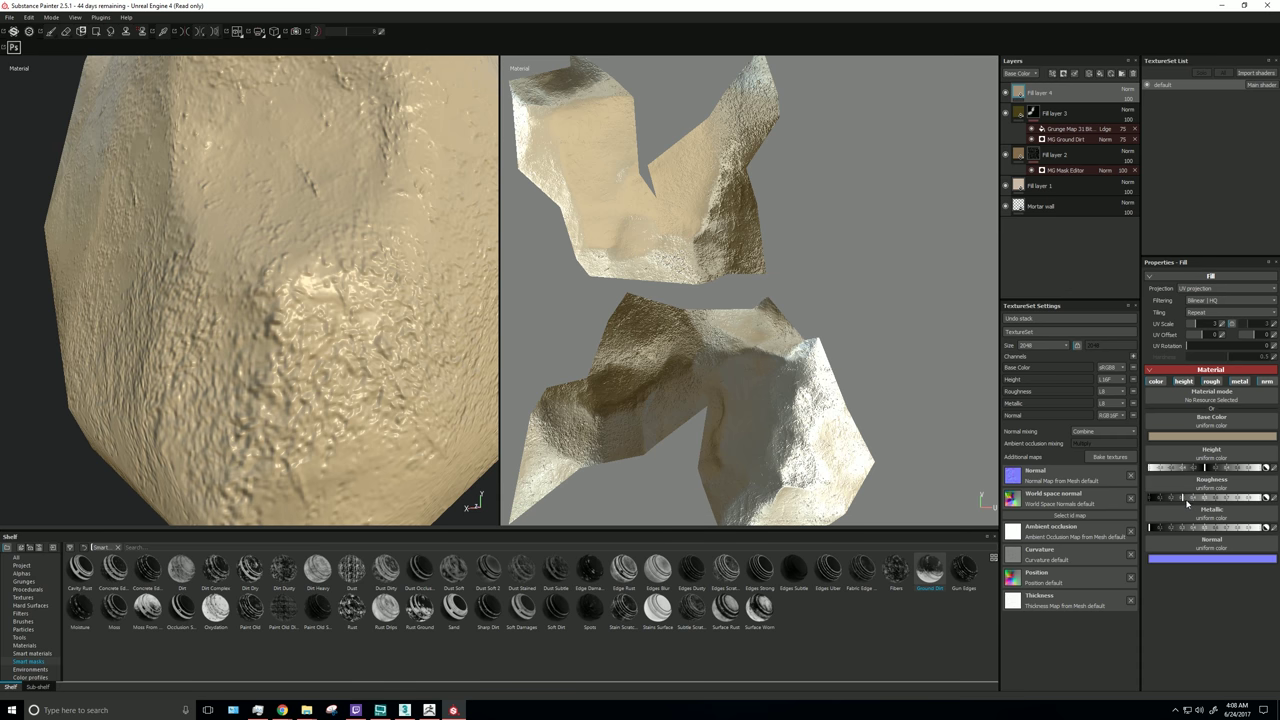
# Step: Raise Fill layer 4's roughness close to the maximum and its metallic value slightly above zero
pyautogui.moveTo(1187, 503); pyautogui.dragTo(1248, 509)
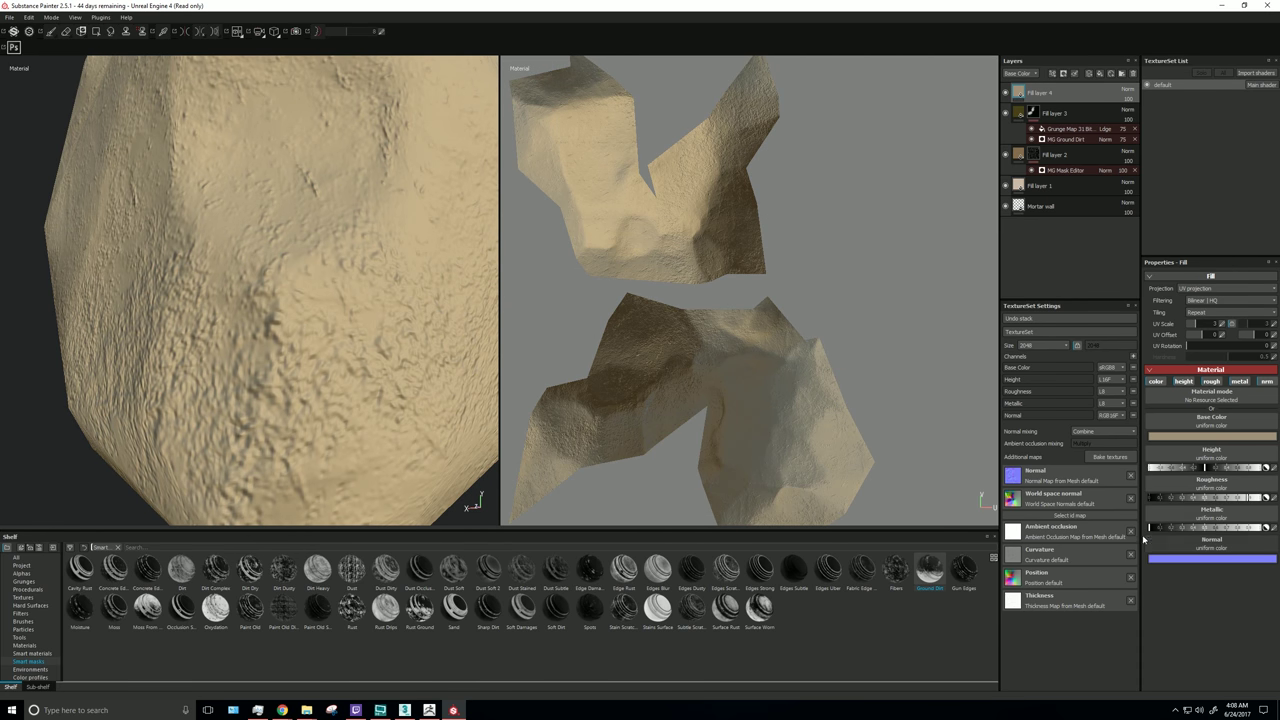
pyautogui.moveTo(1160, 531); pyautogui.dragTo(1178, 536)
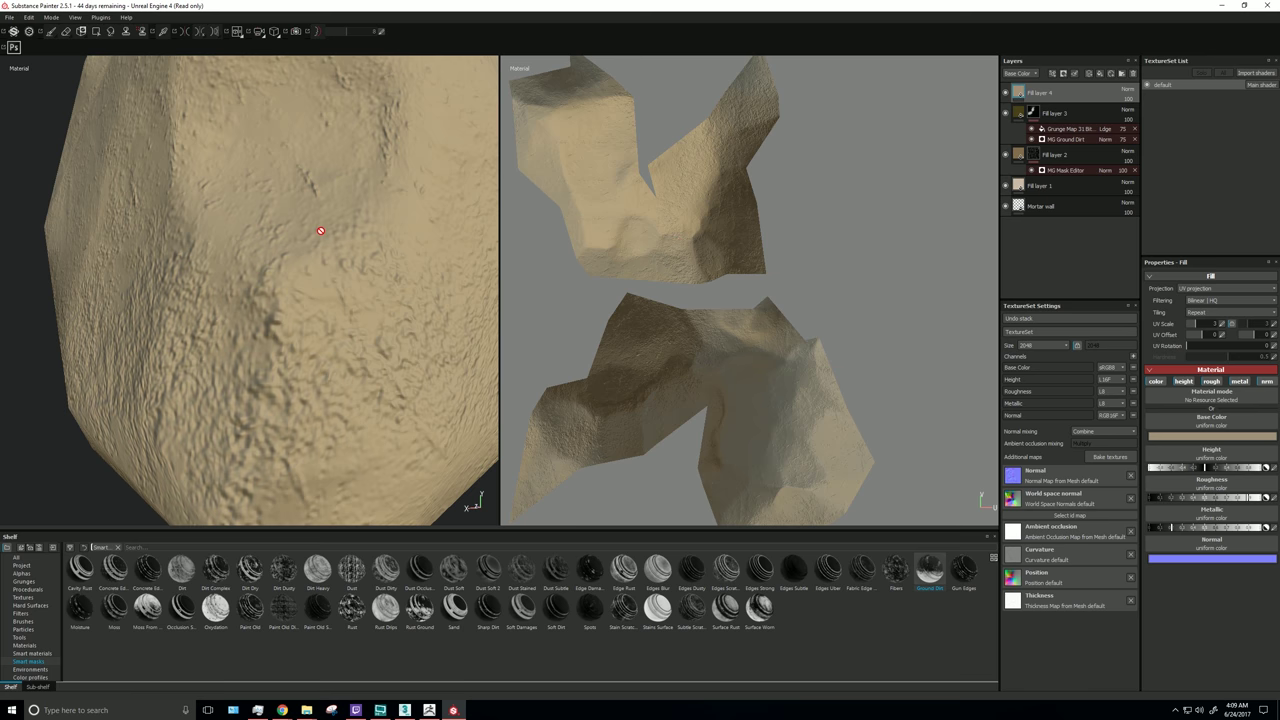
pyautogui.scroll(-2, 320, 231)
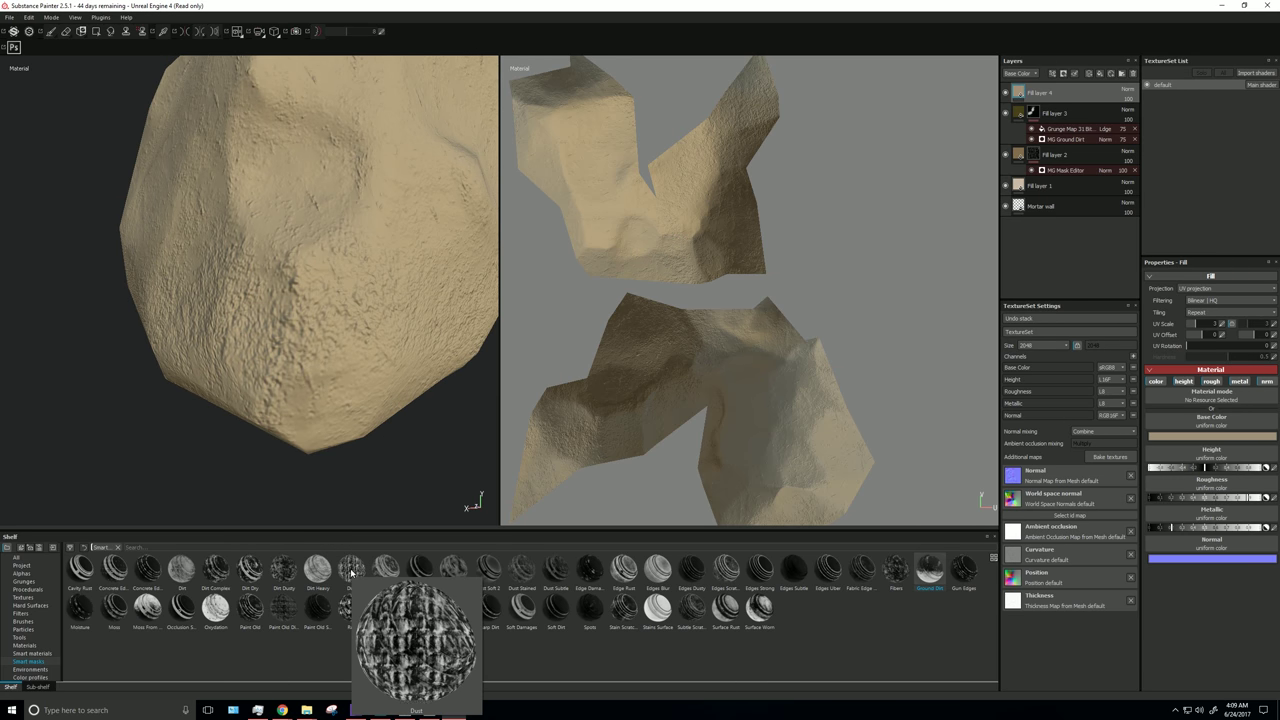
# Step: Mask Fill layer 4 with the Surface Worn smart mask and check the result on the stone
pyautogui.moveTo(759, 607); pyautogui.dragTo(1059, 97)
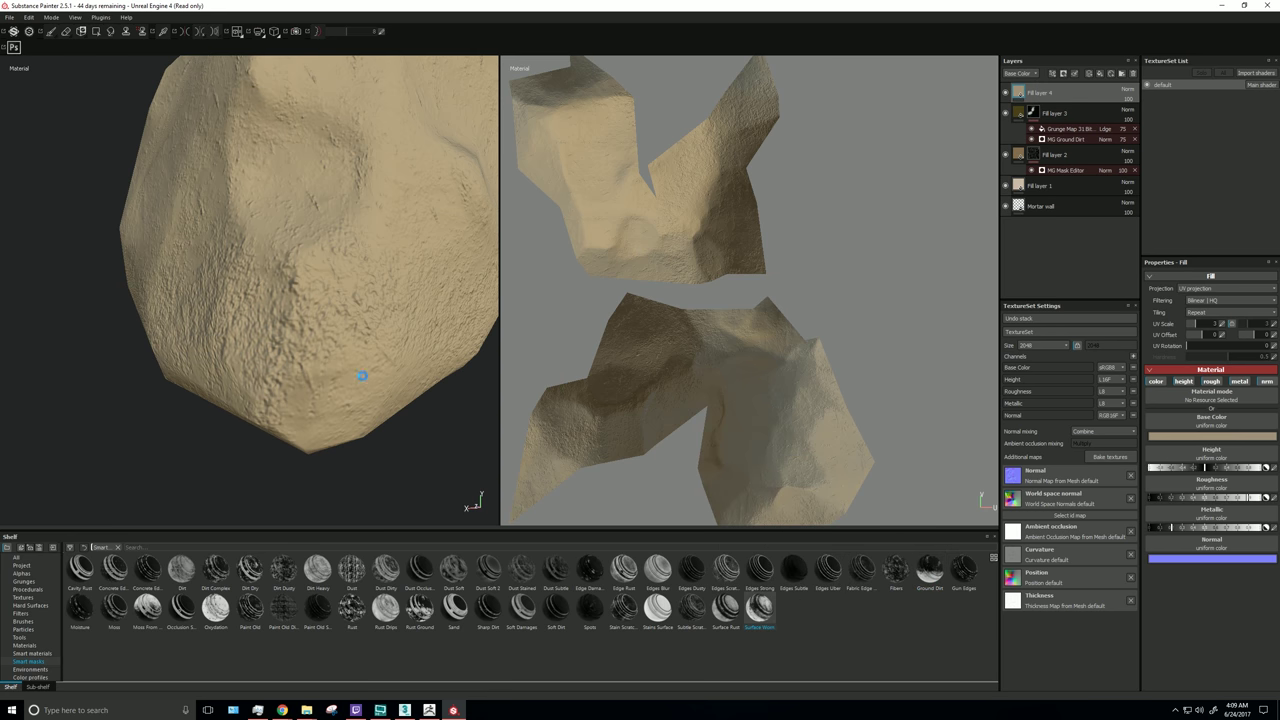
pyautogui.moveTo(373, 333)
pyautogui.keyDown('alt'); pyautogui.mouseDown()
pyautogui.moveTo(257, 343)
pyautogui.moveTo(363, 363)
pyautogui.moveTo(410, 328)
pyautogui.moveTo(294, 334)
pyautogui.moveTo(397, 331)
pyautogui.moveTo(220, 294)
pyautogui.moveTo(401, 315)
pyautogui.mouseUp(); pyautogui.keyUp('alt')
pyautogui.keyDown('alt'); pyautogui.moveTo(401, 315); pyautogui.dragTo(370, 266, button='right'); pyautogui.keyUp('alt')
pyautogui.moveTo(370, 266)
pyautogui.keyDown('alt'); pyautogui.mouseDown()
pyautogui.moveTo(414, 263)
pyautogui.moveTo(306, 254)
pyautogui.mouseUp(); pyautogui.keyUp('alt')
pyautogui.keyDown('alt'); pyautogui.moveTo(184, 280); pyautogui.dragTo(223, 280, button='middle'); pyautogui.keyUp('alt')
pyautogui.keyDown('alt'); pyautogui.moveTo(223, 280); pyautogui.dragTo(243, 283, button='right'); pyautogui.keyUp('alt')
pyautogui.keyDown('alt'); pyautogui.moveTo(287, 323); pyautogui.dragTo(323, 320, button='middle'); pyautogui.keyUp('alt')
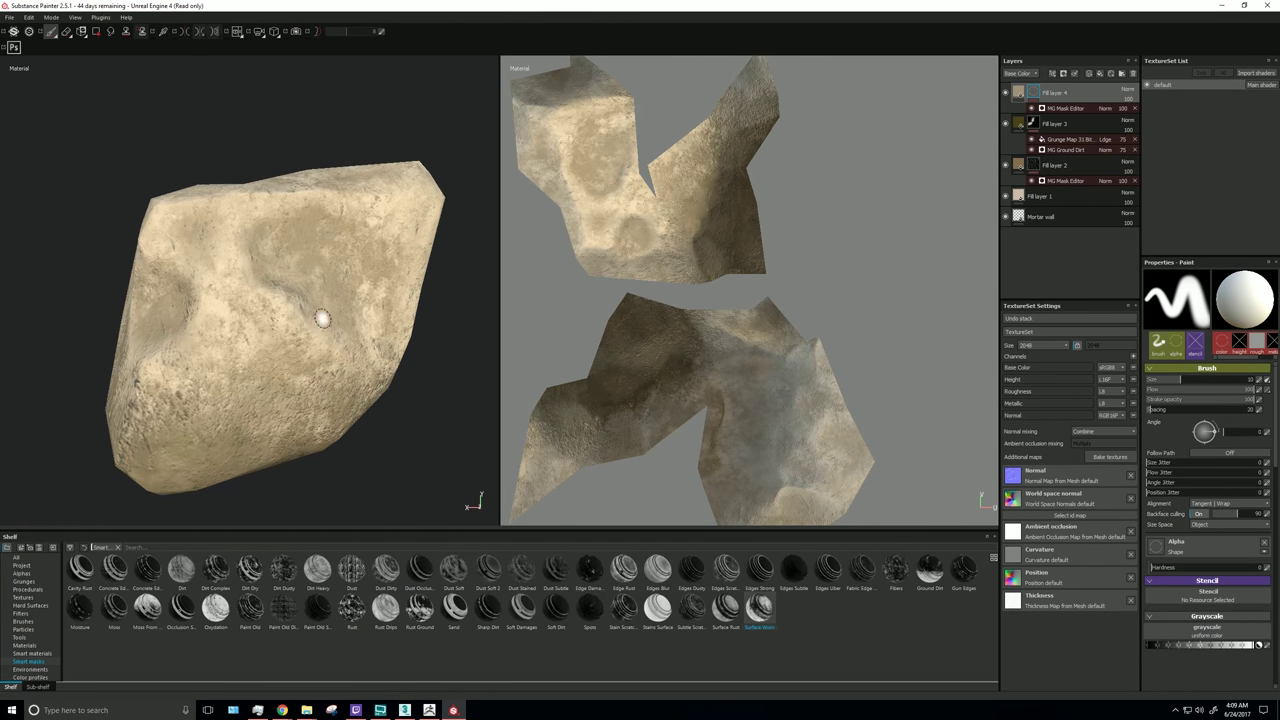
# Step: Reorder Fill layer 4 so it sits between Fill layer 3 and Fill layer 2
pyautogui.moveTo(1069, 92); pyautogui.dragTo(1068, 190)
pyautogui.keyDown('alt'); pyautogui.moveTo(141, 382); pyautogui.dragTo(167, 375); pyautogui.keyUp('alt')
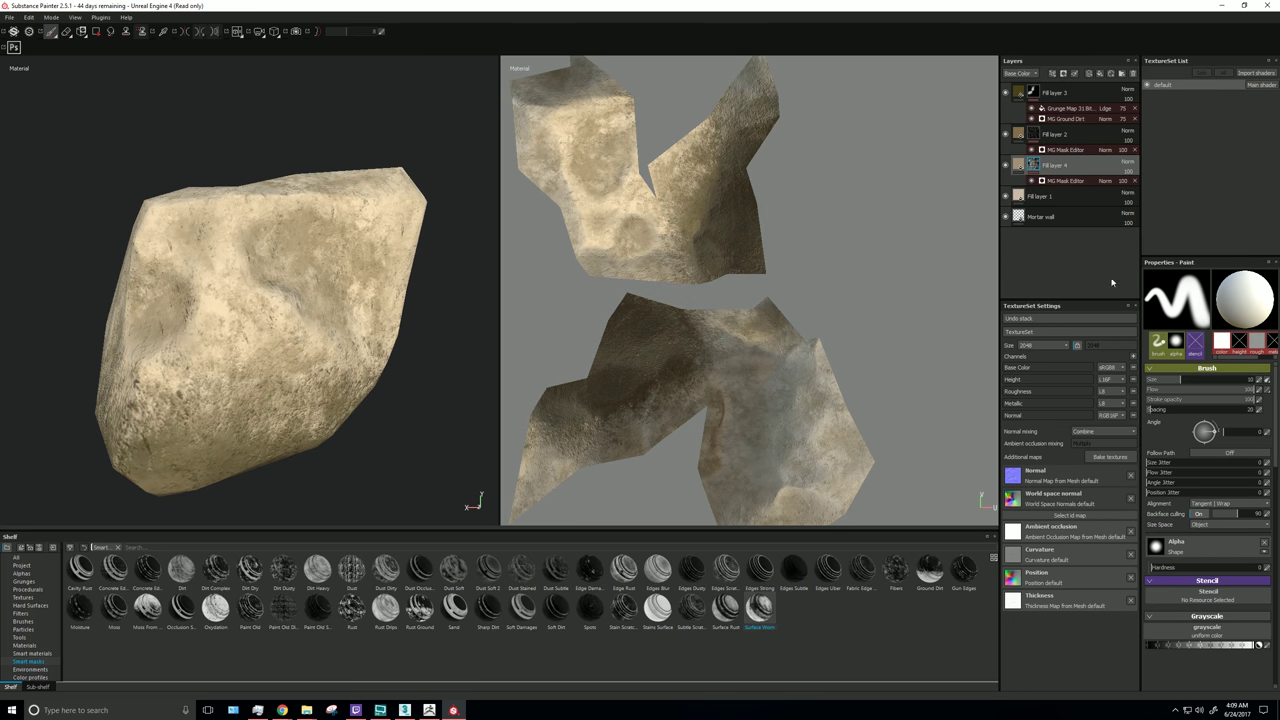
pyautogui.moveTo(1091, 163); pyautogui.dragTo(1072, 135)
pyautogui.keyDown('alt'); pyautogui.moveTo(374, 405); pyautogui.dragTo(286, 383); pyautogui.keyUp('alt')
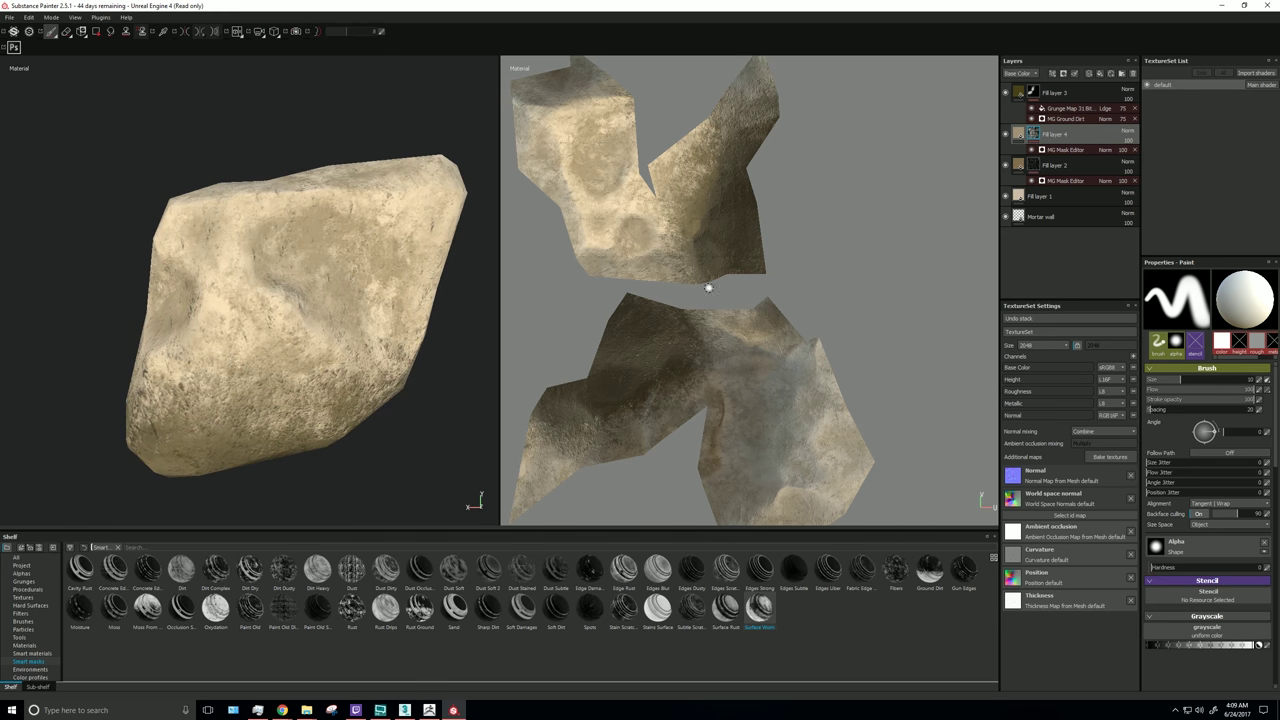
# Step: Darken Fill layer 1's beige base color to a brightness value of 0.520
pyautogui.click(1006, 196)
pyautogui.click(1006, 196)
pyautogui.keyDown('alt'); pyautogui.moveTo(257, 245); pyautogui.dragTo(333, 260); pyautogui.keyUp('alt')
pyautogui.click(1080, 197)
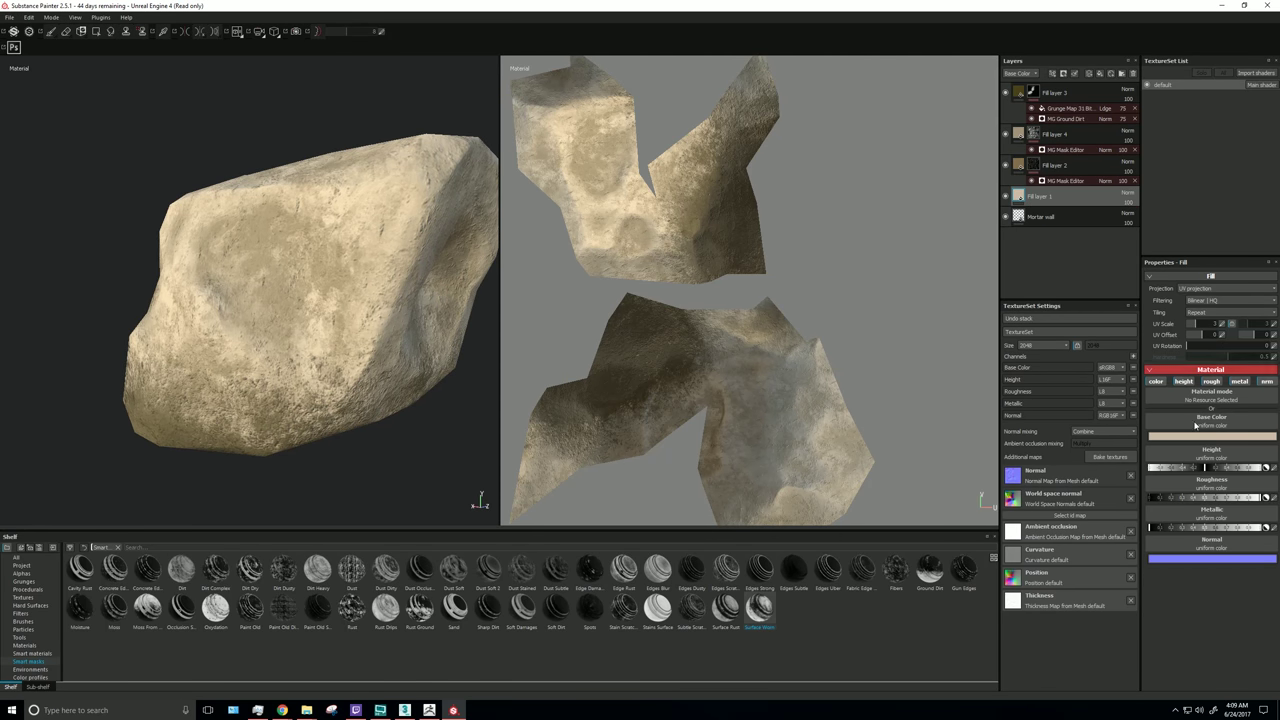
pyautogui.click(1196, 440)
pyautogui.click(1239, 423)
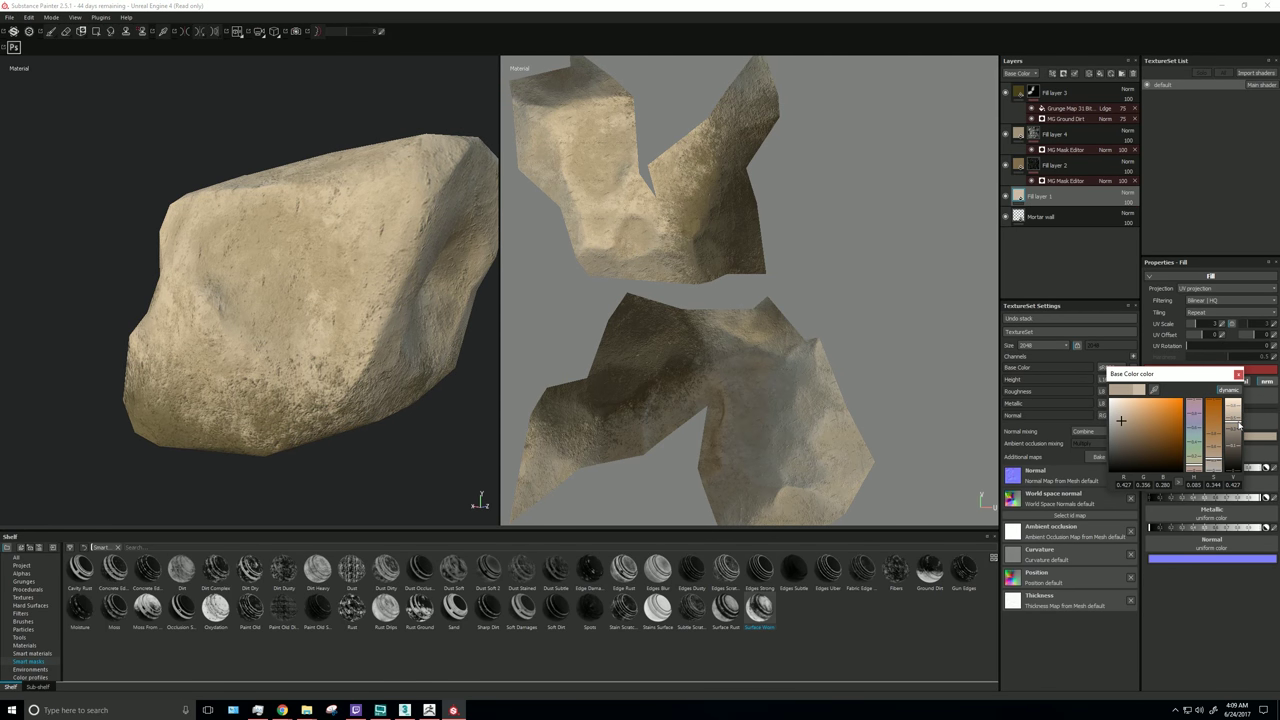
pyautogui.moveTo(1233, 410); pyautogui.dragTo(1233, 417)
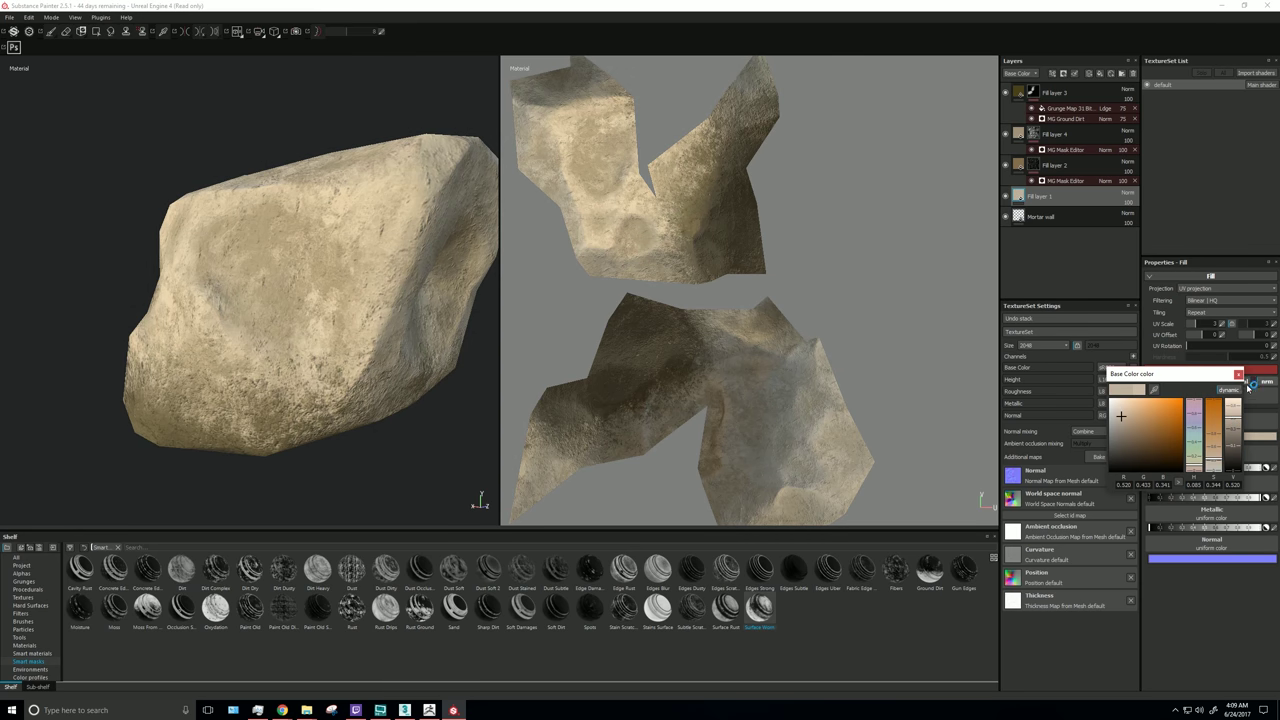
pyautogui.click(1238, 375)
# Step: Add a new fill layer above Fill layer 3
pyautogui.keyDown('alt'); pyautogui.moveTo(466, 289); pyautogui.dragTo(441, 321); pyautogui.keyUp('alt')
pyautogui.click(1055, 93)
pyautogui.press('1')
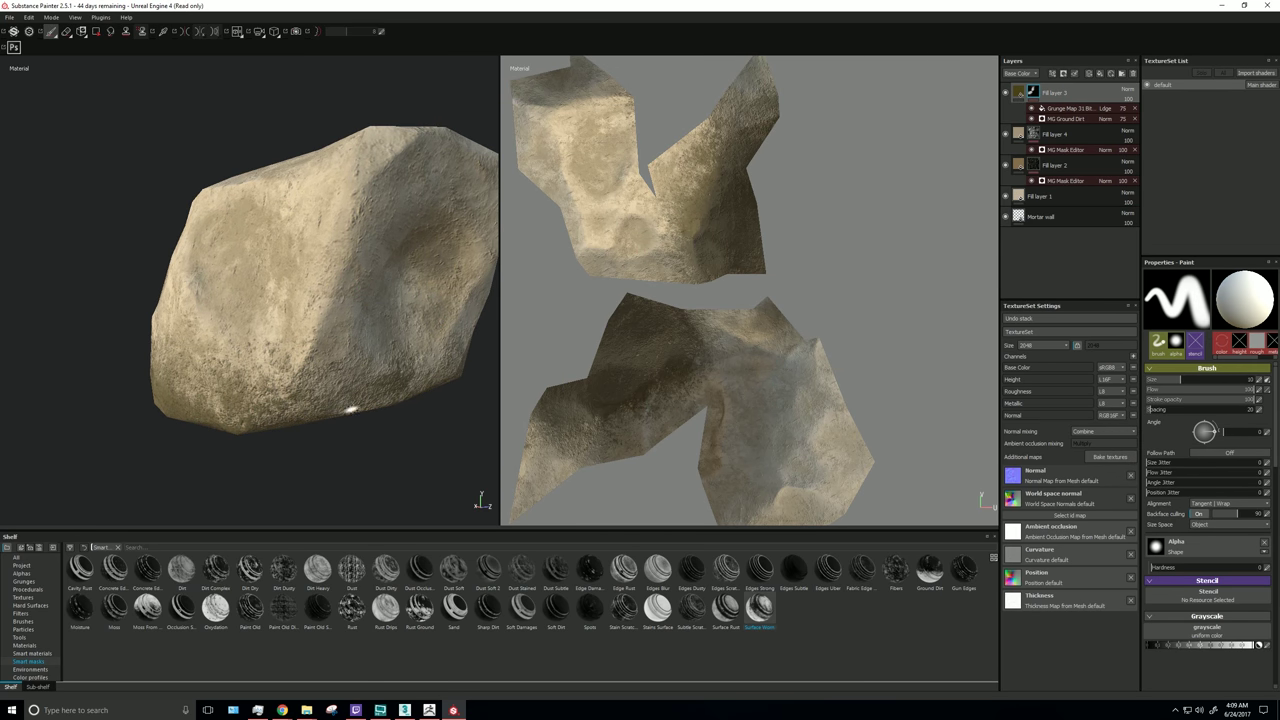
pyautogui.click(1104, 76)
# Step: Give Fill layer 5 a dark gray base color of about 0.118, high roughness and a slight metallic value
pyautogui.click(1178, 447)
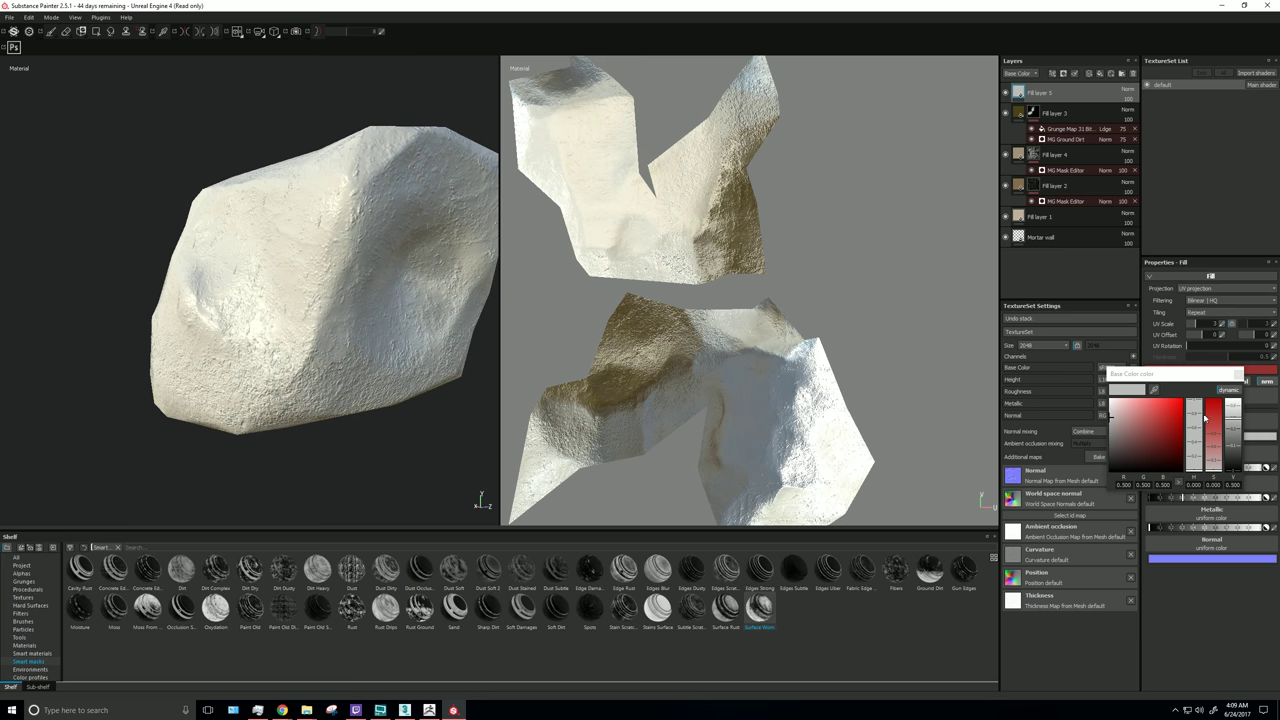
pyautogui.moveTo(1232, 408); pyautogui.dragTo(1234, 447)
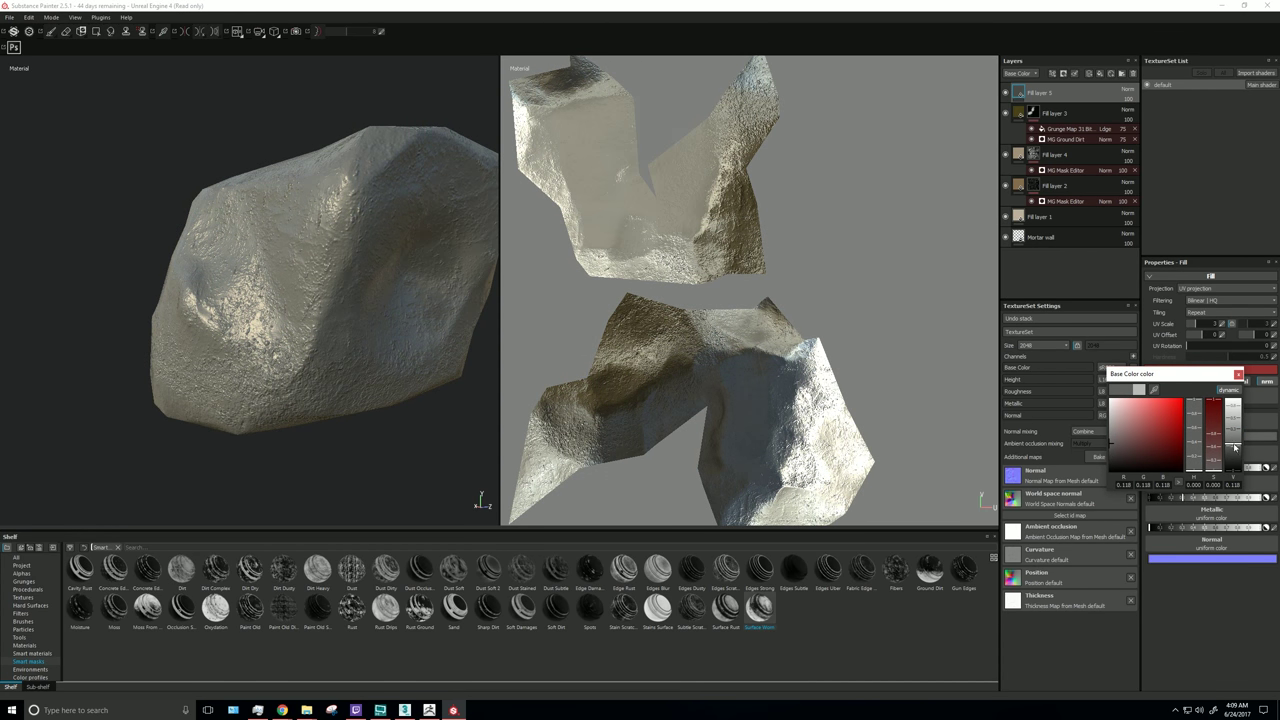
pyautogui.click(1238, 375)
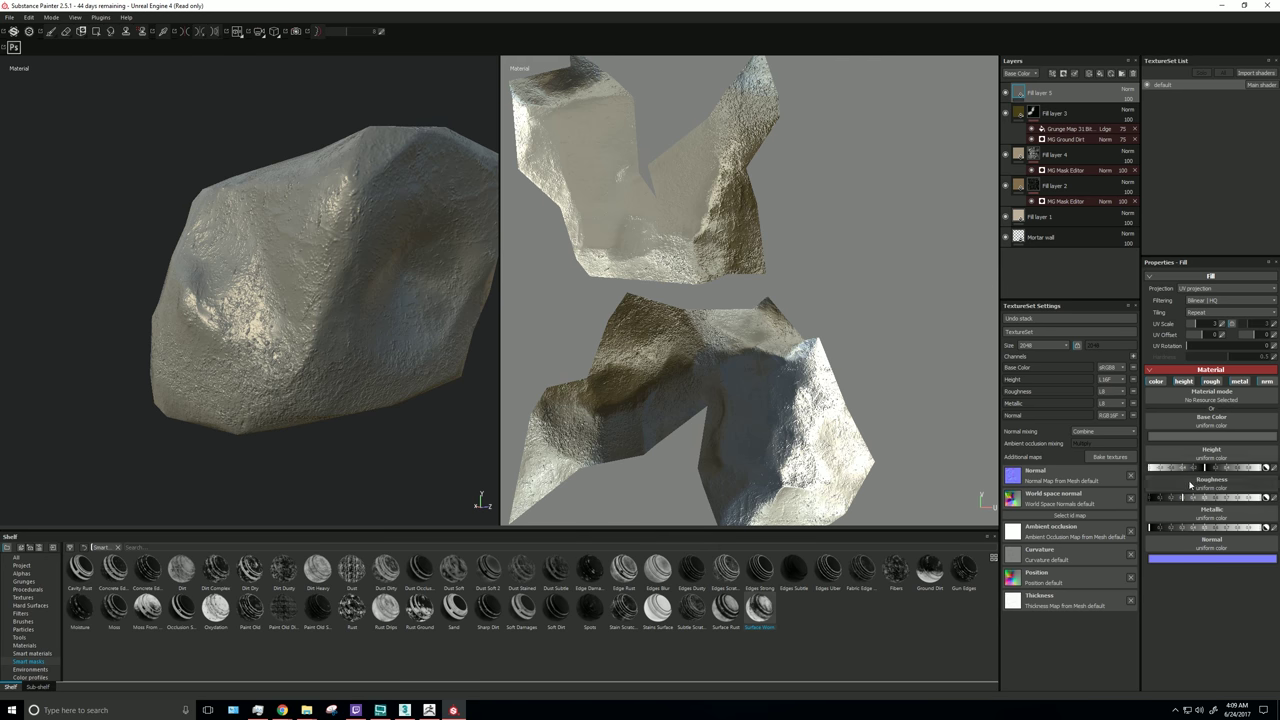
pyautogui.click(1240, 497)
pyautogui.moveTo(1205, 530); pyautogui.dragTo(1166, 528)
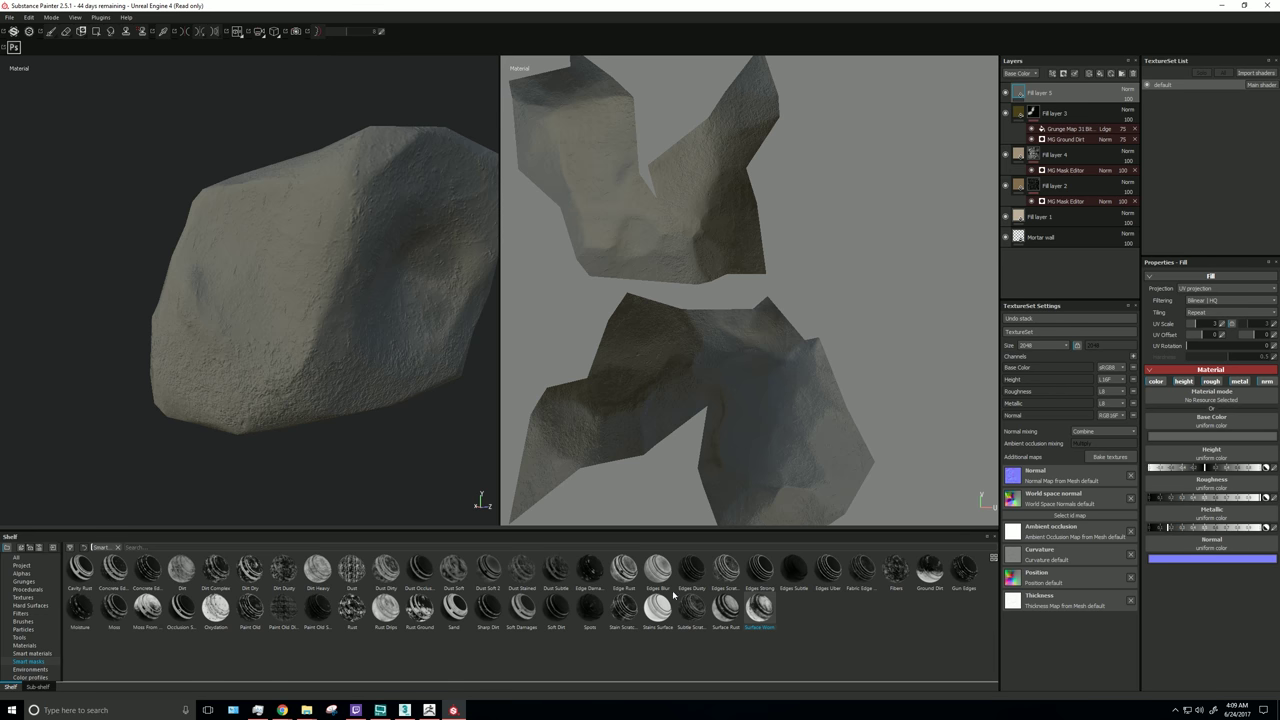
# Step: Try the Subtle Scratches, Stain Scratches and Sharp Dirt smart masks on Fill layer 5, undoing each one
pyautogui.moveTo(692, 605); pyautogui.dragTo(1062, 92)
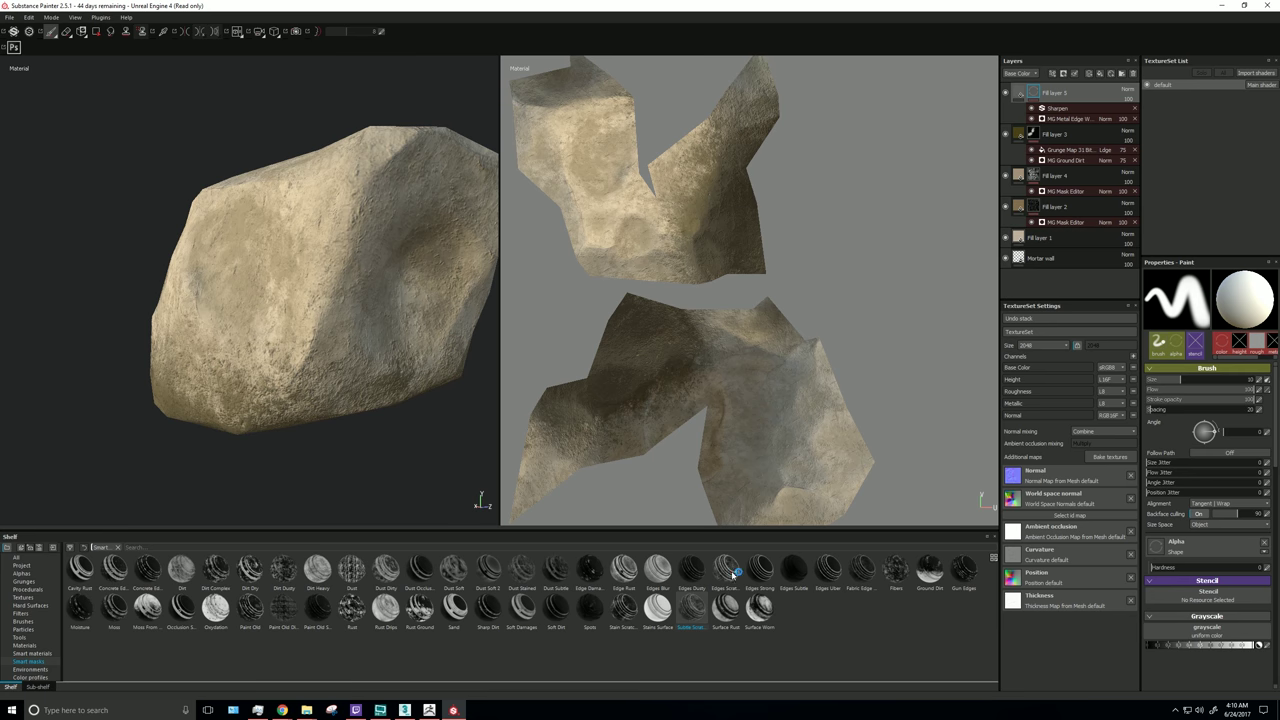
pyautogui.hotkey('ctrl', 'z')
pyautogui.moveTo(638, 617)
pyautogui.mouseDown()
pyautogui.moveTo(991, 229)
pyautogui.moveTo(1091, 91)
pyautogui.moveTo(1075, 93)
pyautogui.mouseUp()
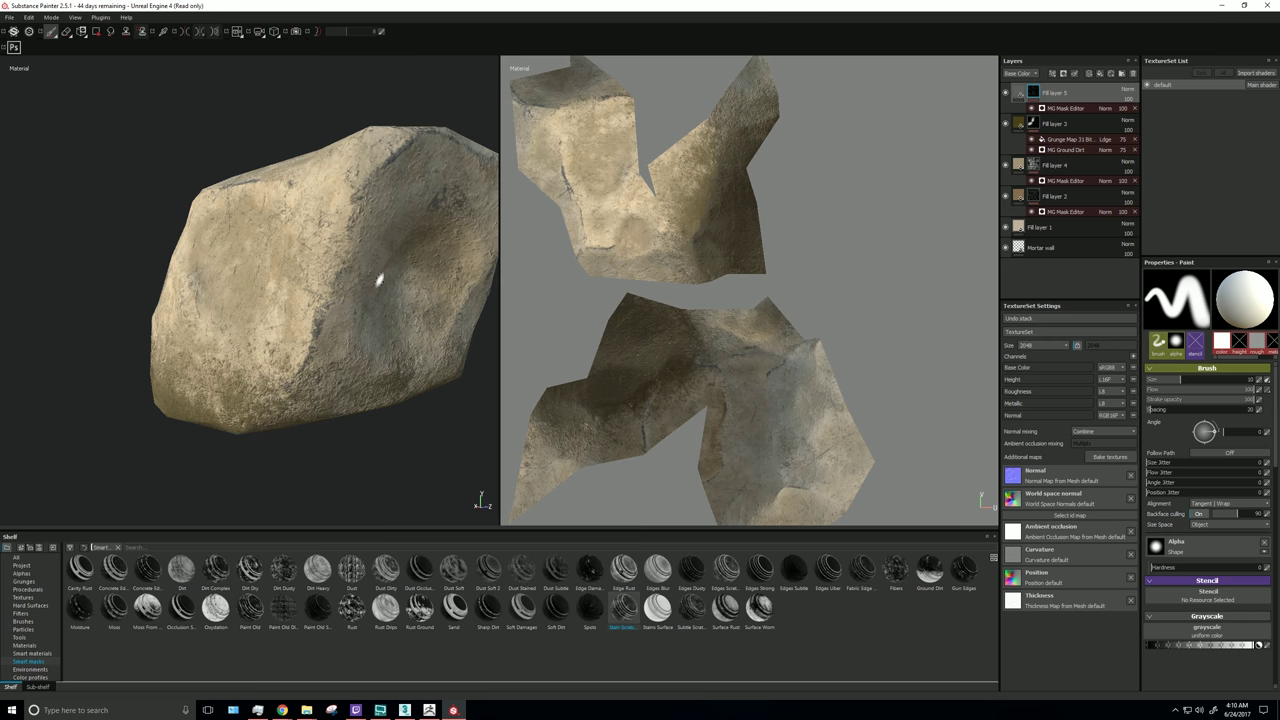
pyautogui.hotkey('ctrl', 'z')
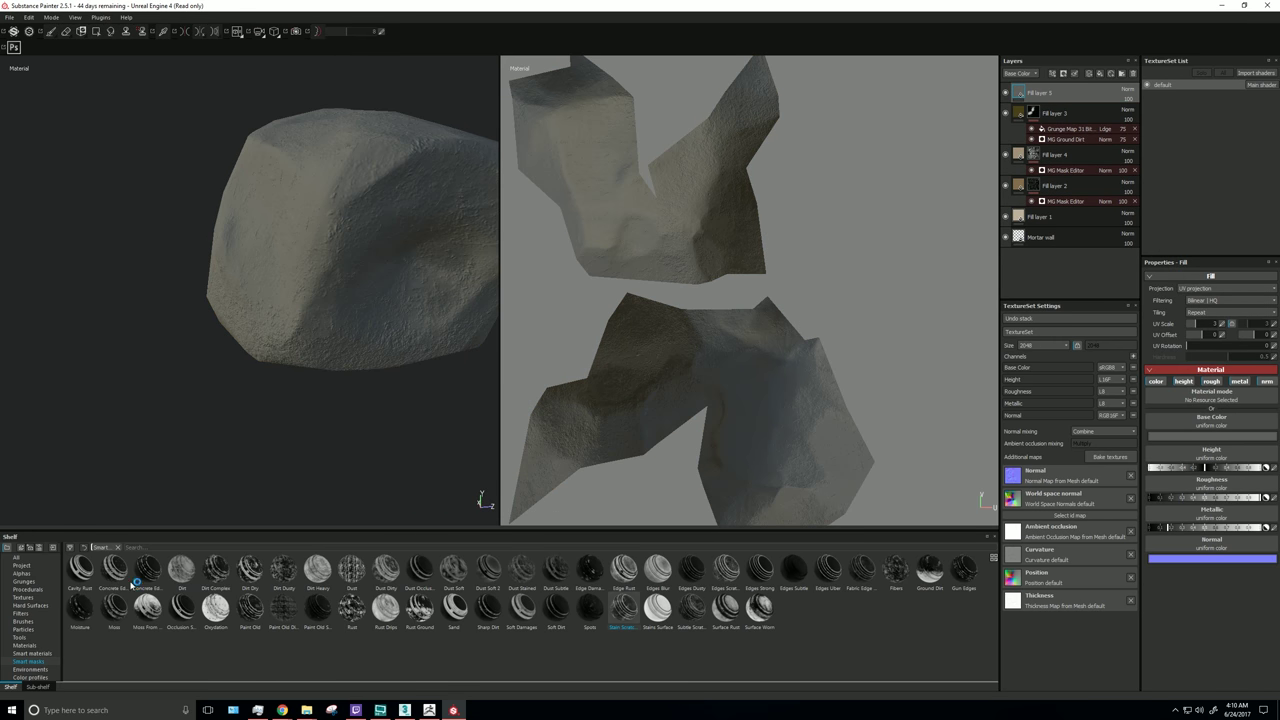
pyautogui.moveTo(487, 607); pyautogui.dragTo(1048, 96)
pyautogui.keyDown('alt'); pyautogui.moveTo(315, 343); pyautogui.dragTo(354, 303); pyautogui.keyUp('alt')
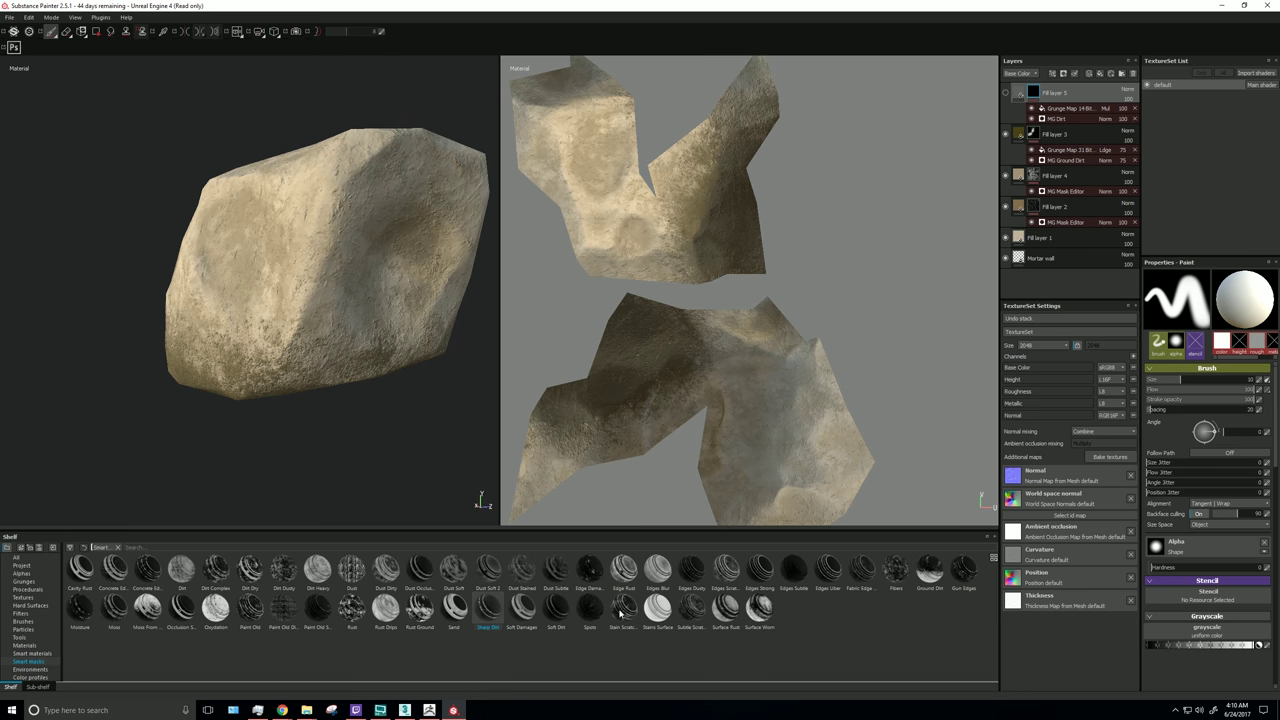
pyautogui.hotkey('ctrl', 'z')
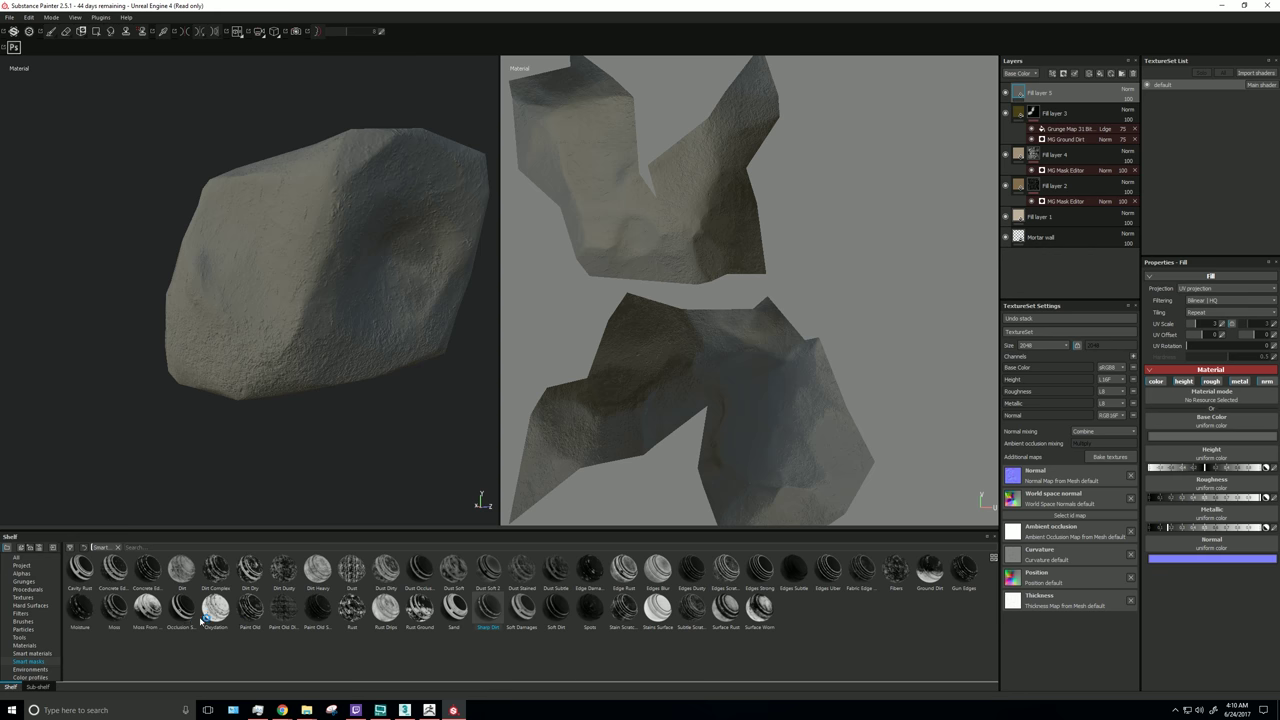
# Step: Try the Occlusion and Edge Rust smart masks on Fill layer 5, undoing each one
pyautogui.moveTo(183, 607)
pyautogui.mouseDown()
pyautogui.moveTo(1112, 80)
pyautogui.moveTo(1083, 95)
pyautogui.mouseUp()
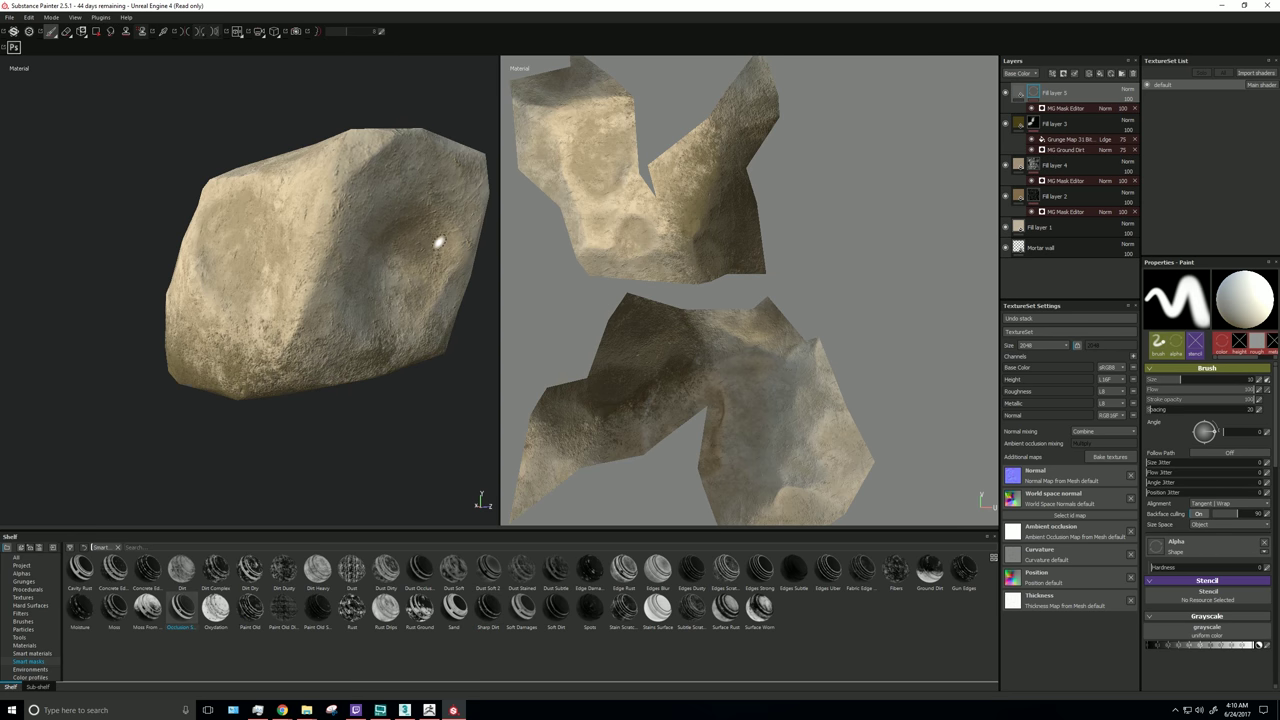
pyautogui.scroll(2, 335, 215)
pyautogui.hotkey('ctrl', 'z')
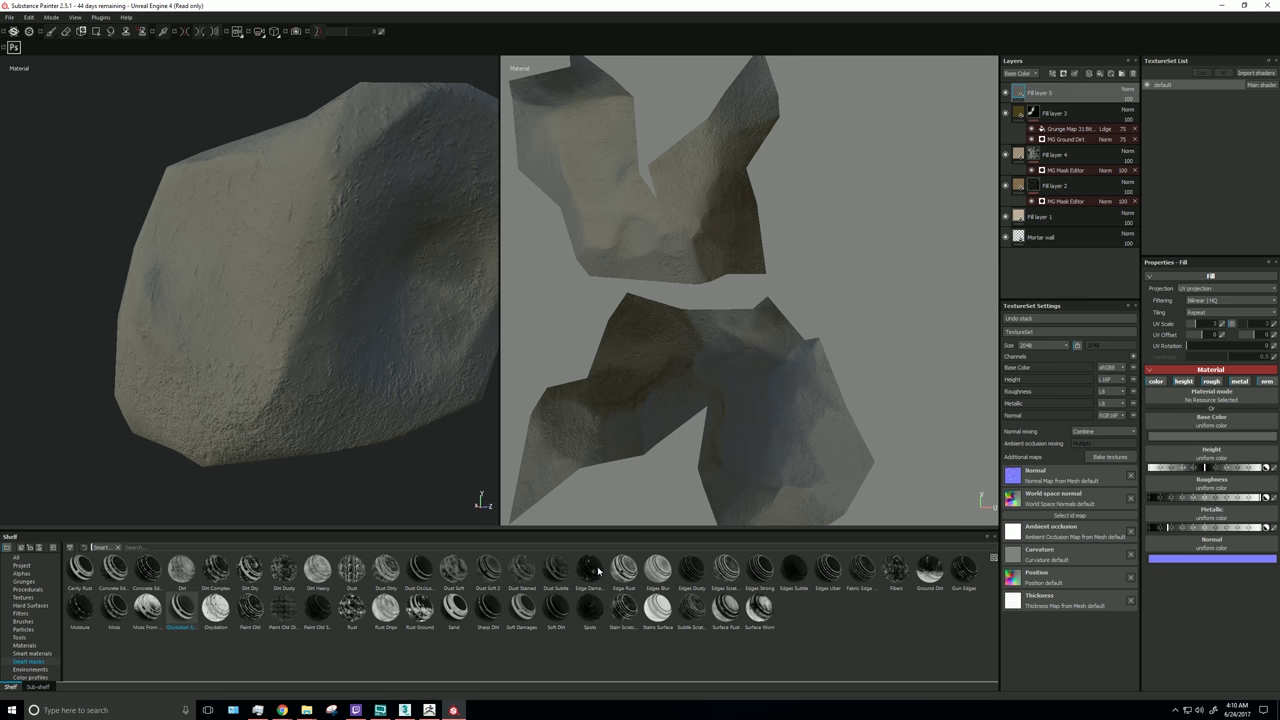
pyautogui.moveTo(623, 570); pyautogui.dragTo(1035, 100)
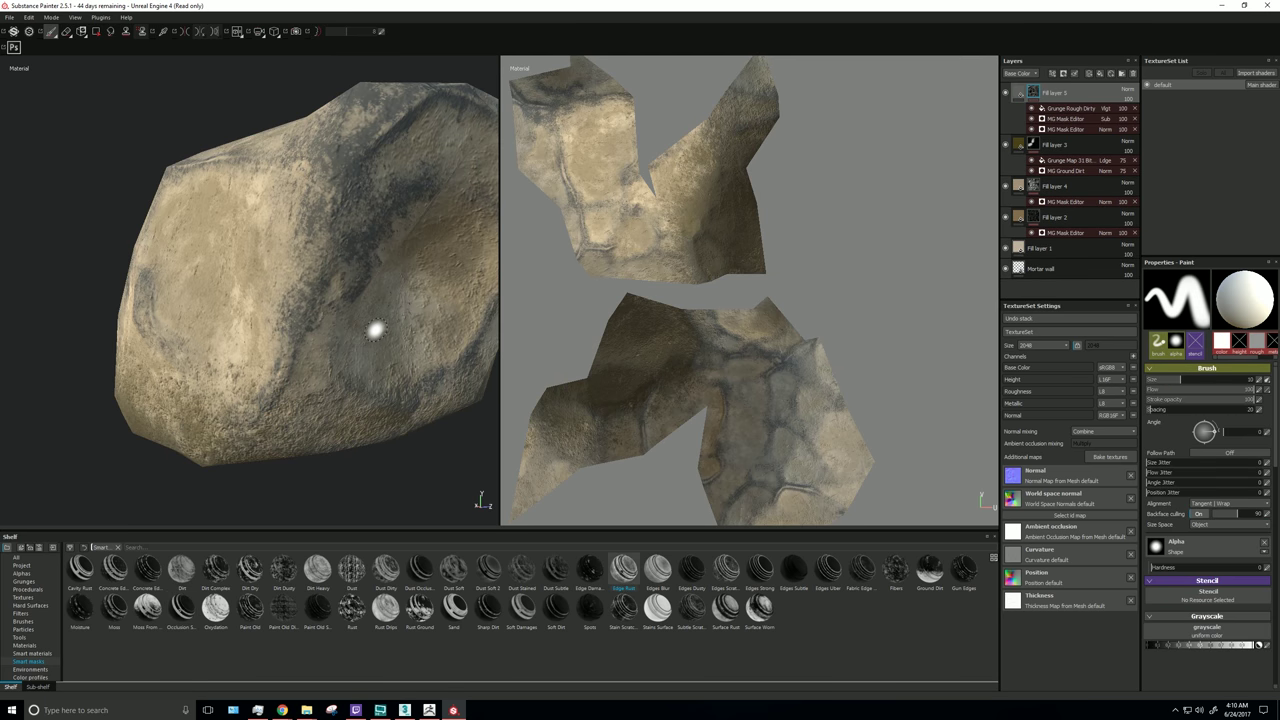
pyautogui.moveTo(371, 329)
pyautogui.keyDown('alt'); pyautogui.mouseDown()
pyautogui.moveTo(295, 333)
pyautogui.moveTo(212, 125)
pyautogui.moveTo(205, 155)
pyautogui.mouseUp(); pyautogui.keyUp('alt')
pyautogui.hotkey('ctrl', 'z')
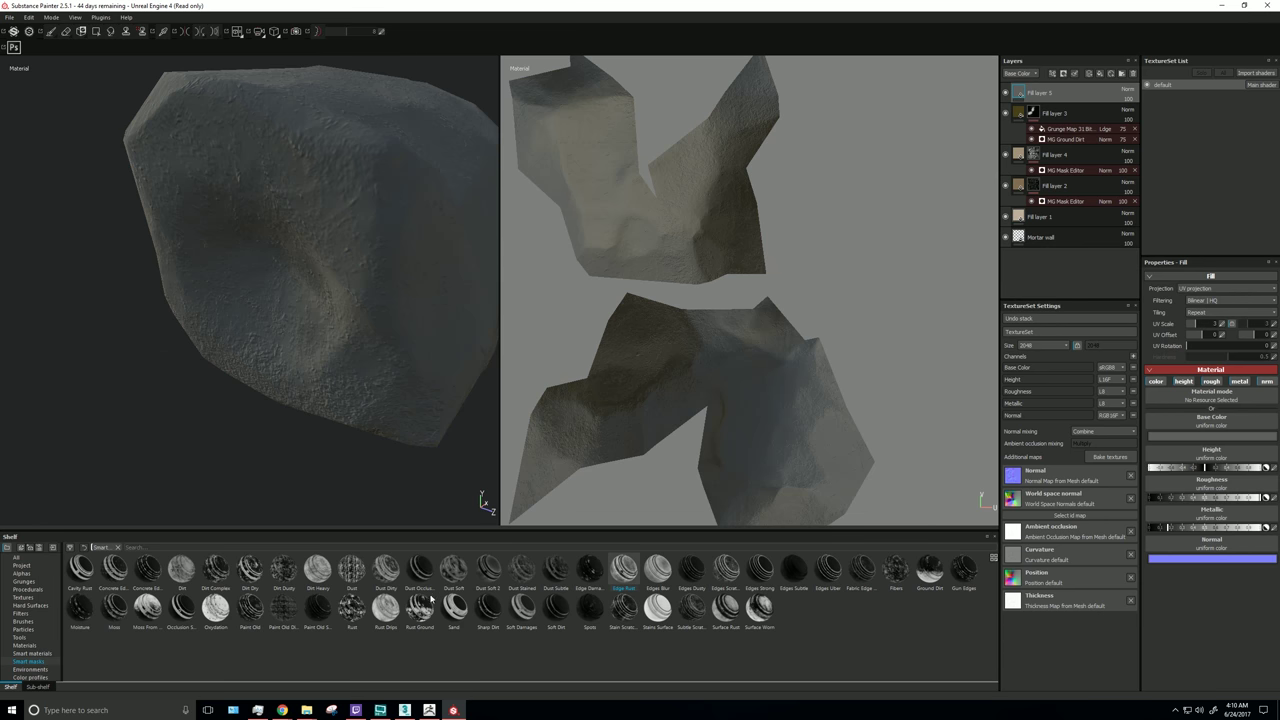
# Step: Try the Dirt Dry and Dirt Complex smart masks on Fill layer 5, undoing each one
pyautogui.moveTo(248, 572); pyautogui.dragTo(1120, 90)
pyautogui.hotkey('ctrl', 'z')
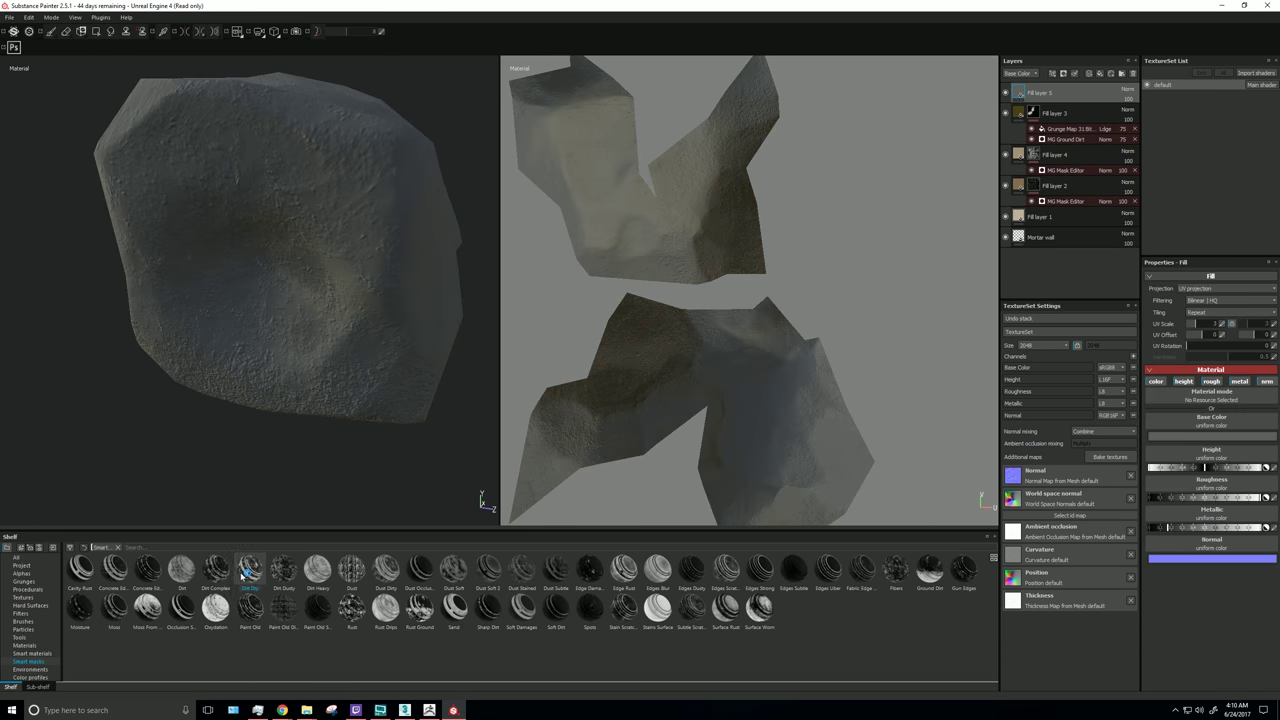
pyautogui.moveTo(217, 571); pyautogui.dragTo(1078, 88)
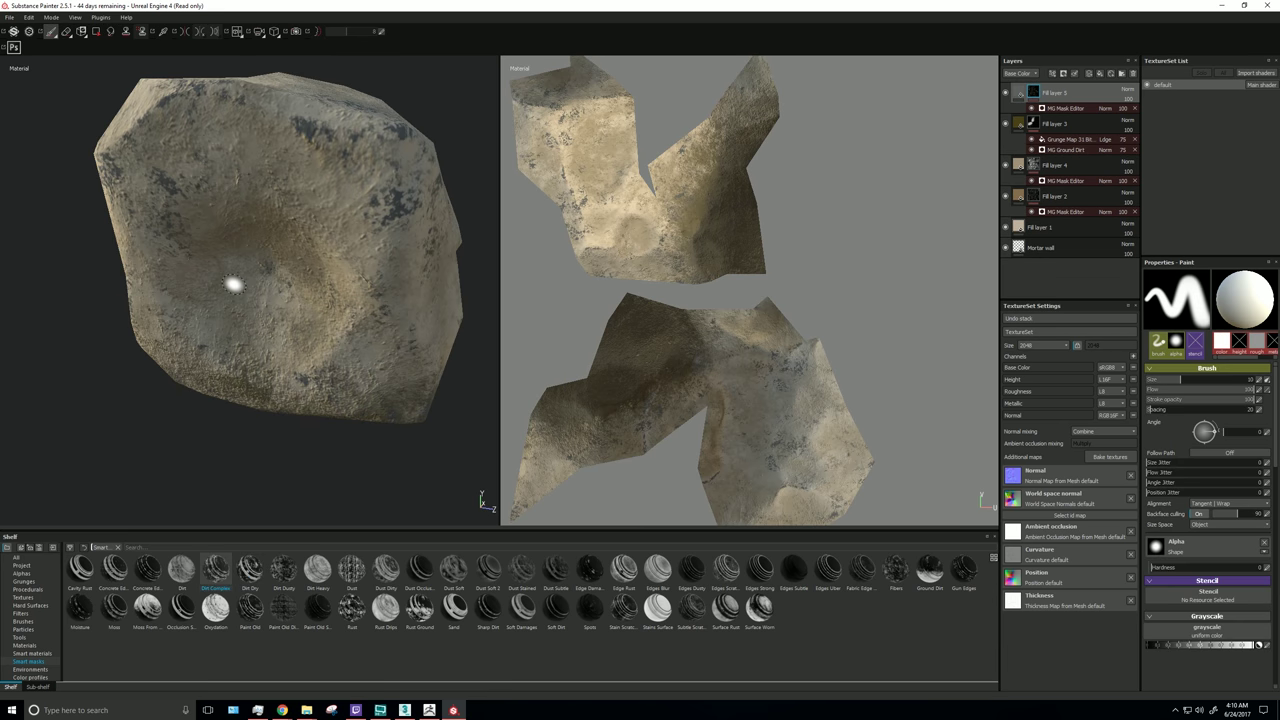
pyautogui.hotkey('ctrl', 'z')
# Step: Mask Fill layer 5 with the Concrete Edges smart mask and check it around the stone
pyautogui.moveTo(115, 574); pyautogui.dragTo(1103, 92)
pyautogui.press('1')
pyautogui.moveTo(414, 280)
pyautogui.keyDown('alt'); pyautogui.mouseDown()
pyautogui.moveTo(238, 264)
pyautogui.moveTo(268, 270)
pyautogui.mouseUp(); pyautogui.keyUp('alt')
pyautogui.keyDown('alt'); pyautogui.moveTo(363, 269); pyautogui.dragTo(352, 296); pyautogui.keyUp('alt')
pyautogui.scroll(-4, 340, 284)
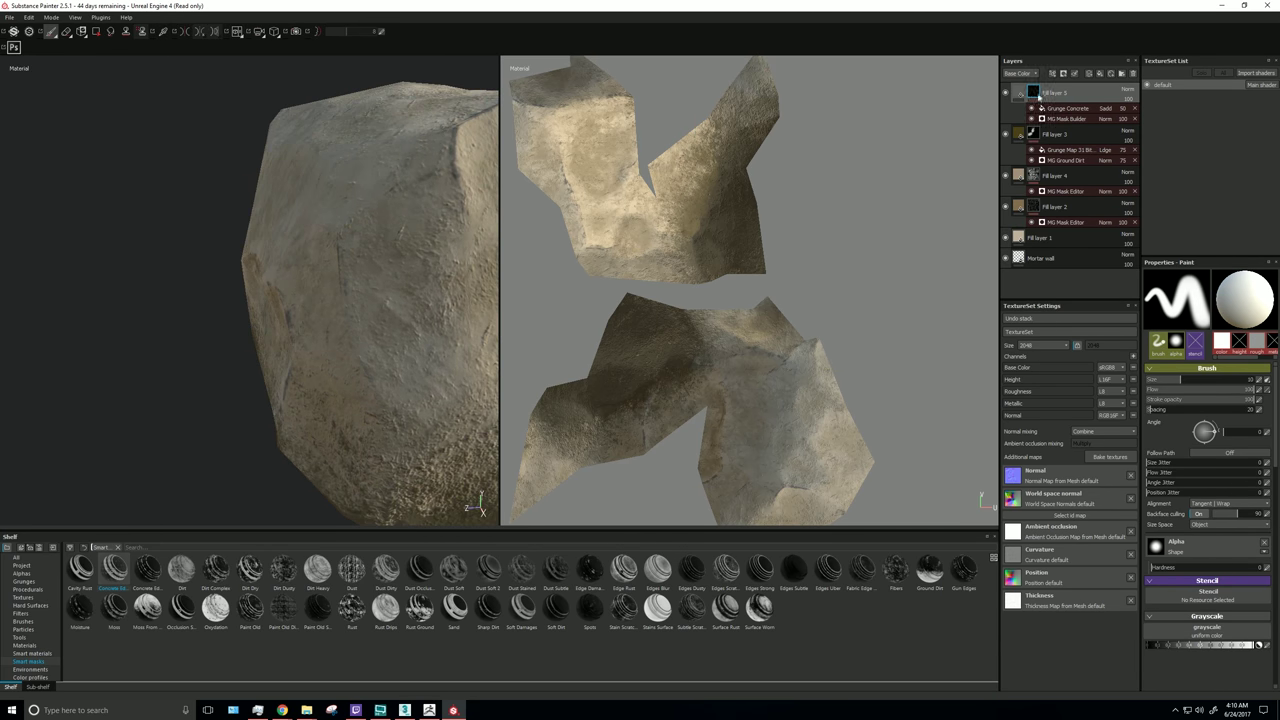
# Step: Lower Fill layer 5's opacity to 81, keeping its Normal blending mode
pyautogui.click(1128, 89)
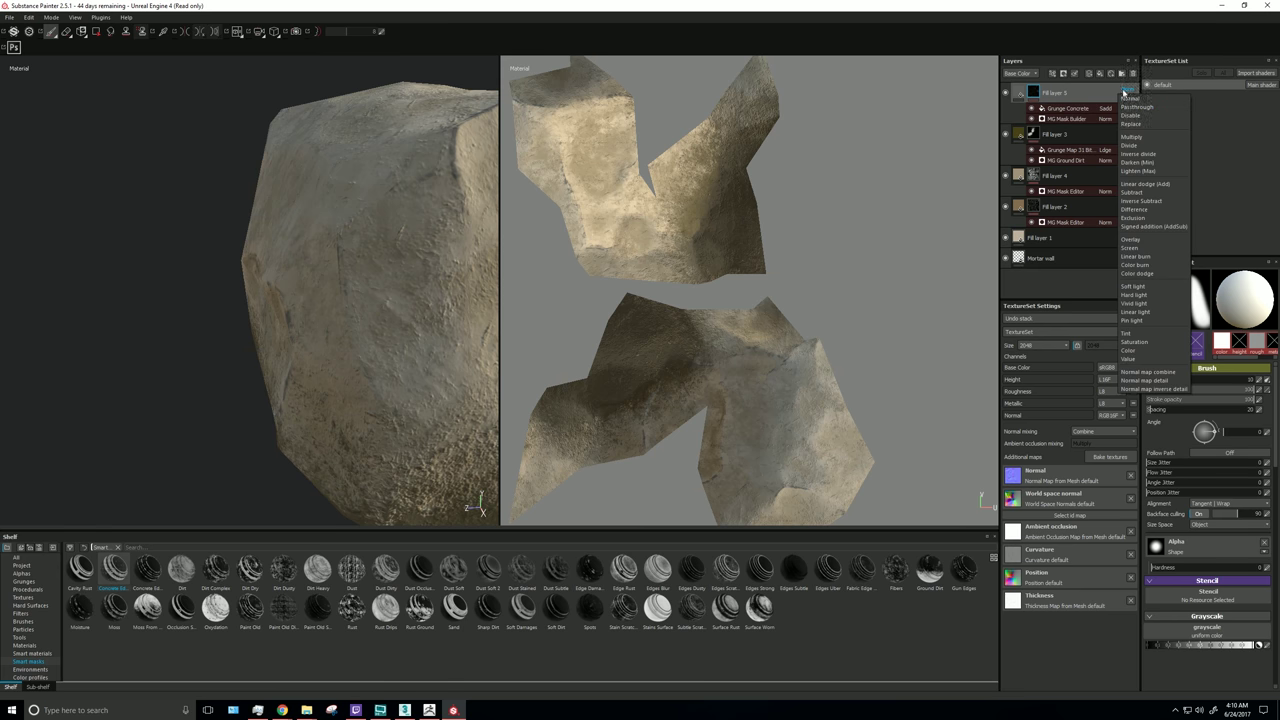
pyautogui.click(1128, 98)
pyautogui.moveTo(1137, 113); pyautogui.dragTo(1133, 115)
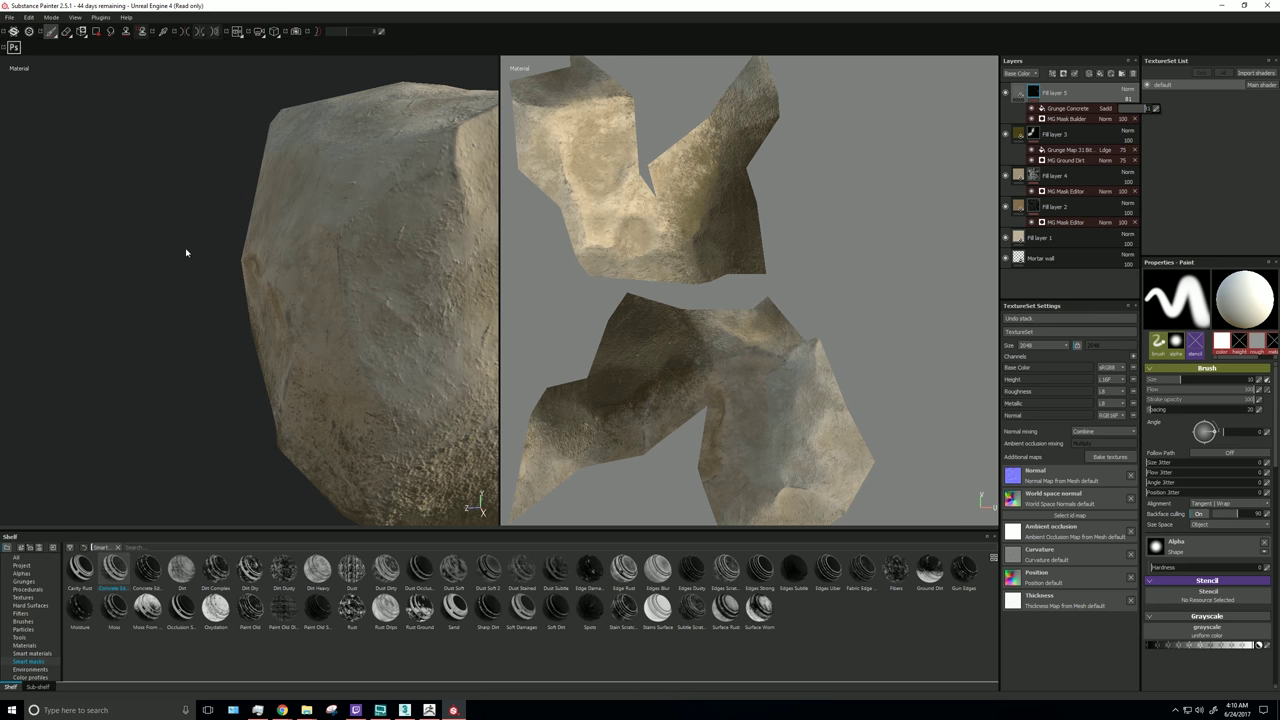
# Step: Examine the layered stone texture from all sides, up close and from a distance
pyautogui.keyDown('alt'); pyautogui.moveTo(188, 251); pyautogui.dragTo(395, 262); pyautogui.keyUp('alt')
pyautogui.scroll(-5, 260, 270)
pyautogui.keyDown('alt'); pyautogui.moveTo(160, 320); pyautogui.dragTo(344, 260); pyautogui.keyUp('alt')
pyautogui.keyDown('alt'); pyautogui.moveTo(419, 344); pyautogui.dragTo(200, 264); pyautogui.keyUp('alt')
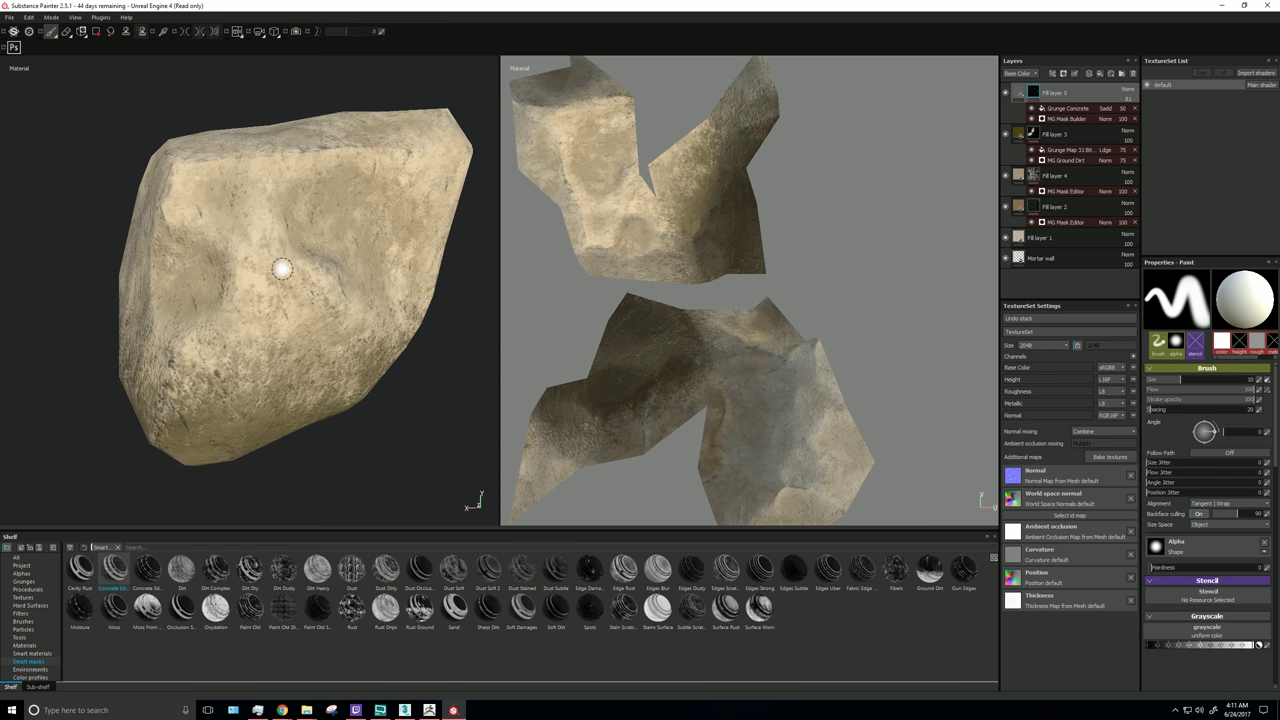
pyautogui.scroll(-4, 283, 270)
pyautogui.scroll(4, 283, 271)
pyautogui.keyDown('alt'); pyautogui.moveTo(244, 279); pyautogui.dragTo(469, 280); pyautogui.keyUp('alt')
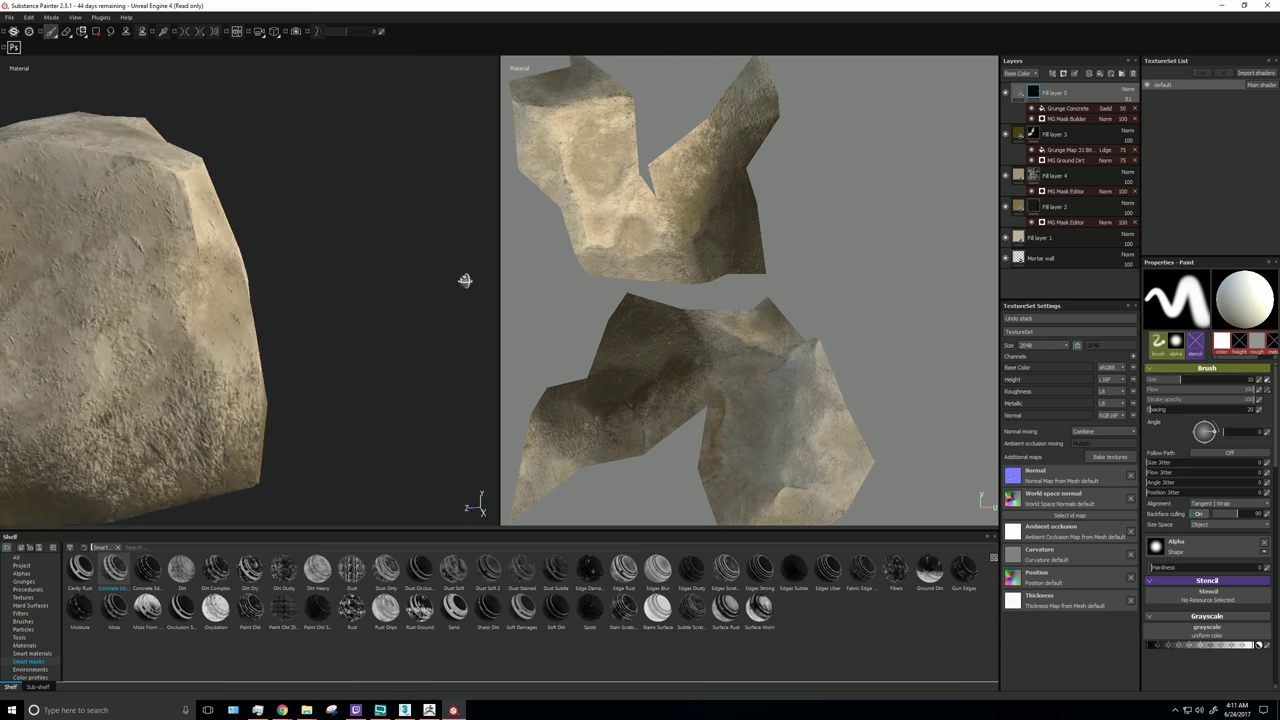
pyautogui.keyDown('alt'); pyautogui.moveTo(175, 247); pyautogui.dragTo(305, 223, button='middle'); pyautogui.keyUp('alt')
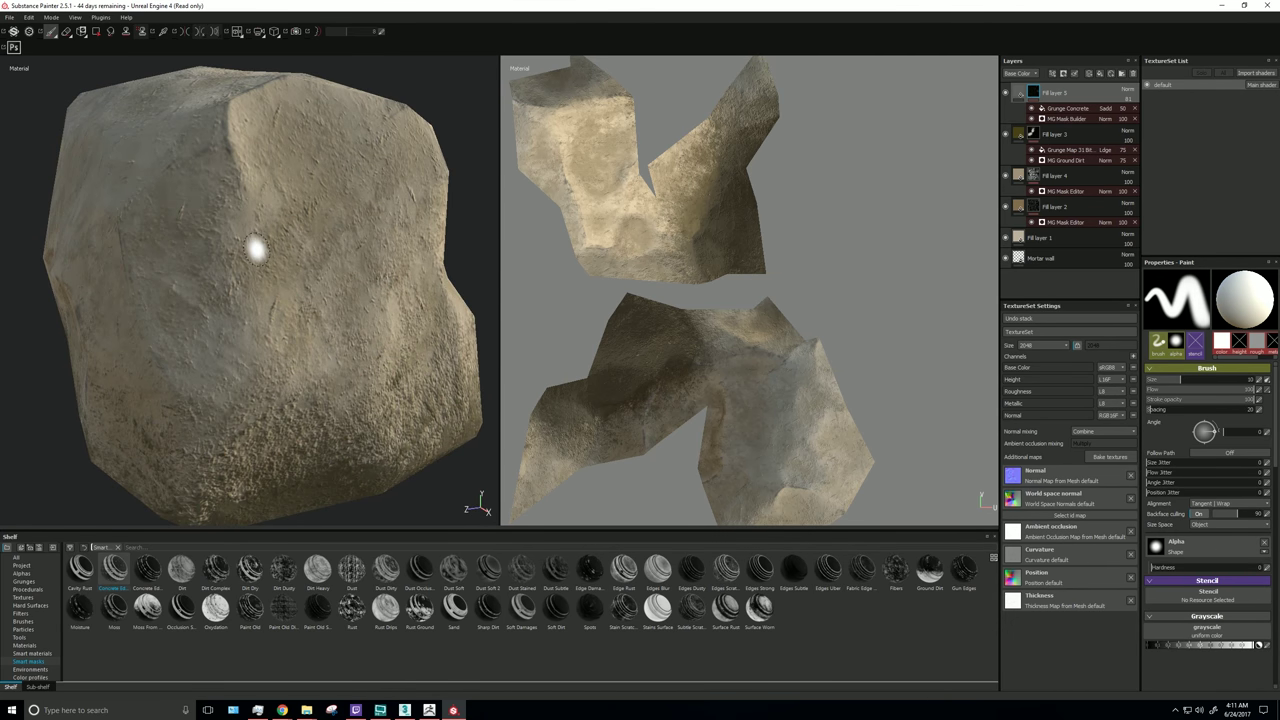
pyautogui.keyDown('alt'); pyautogui.moveTo(209, 266); pyautogui.dragTo(280, 252); pyautogui.keyUp('alt')
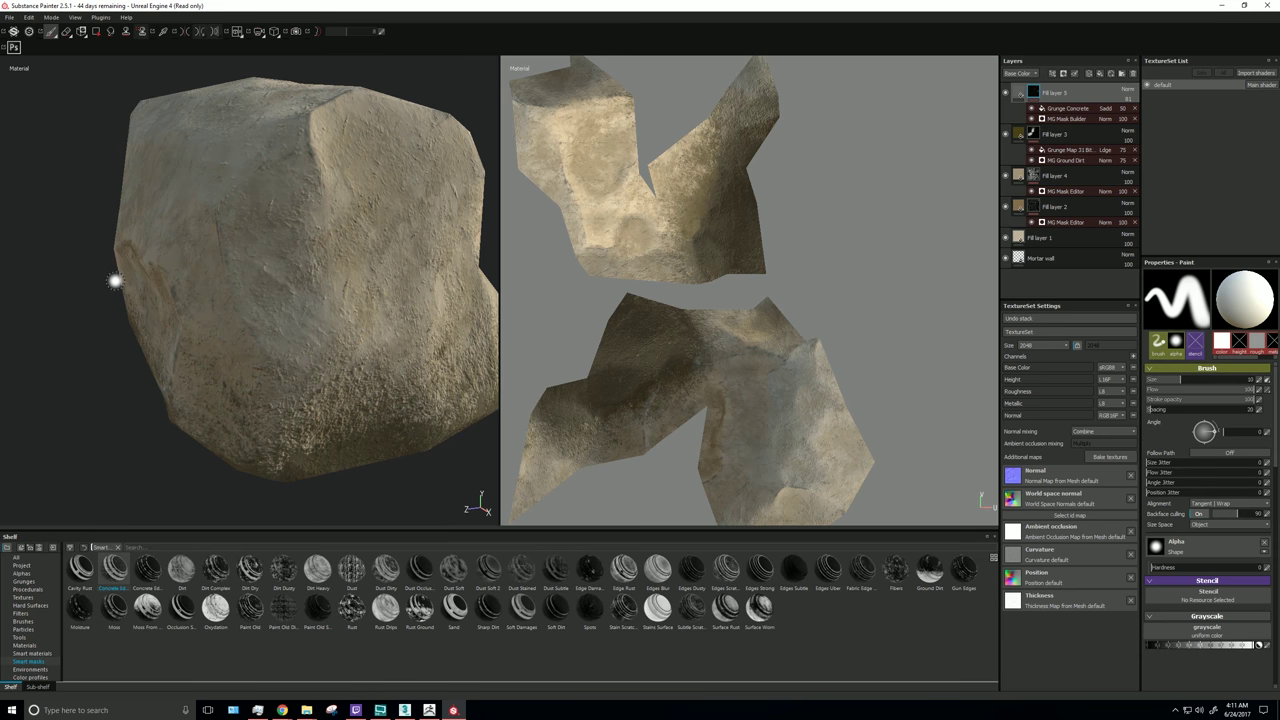
pyautogui.keyDown('alt'); pyautogui.moveTo(336, 284); pyautogui.dragTo(251, 313); pyautogui.keyUp('alt')
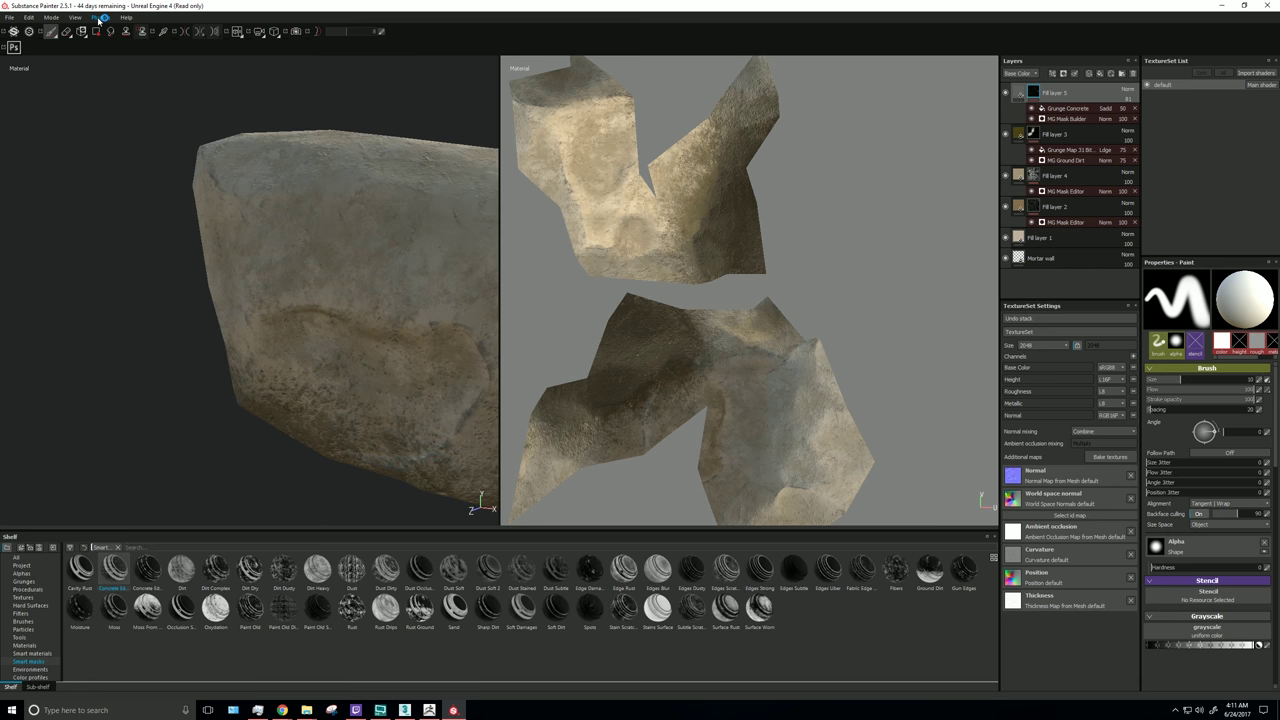
pyautogui.click(48, 19)
pyautogui.click(65, 39)
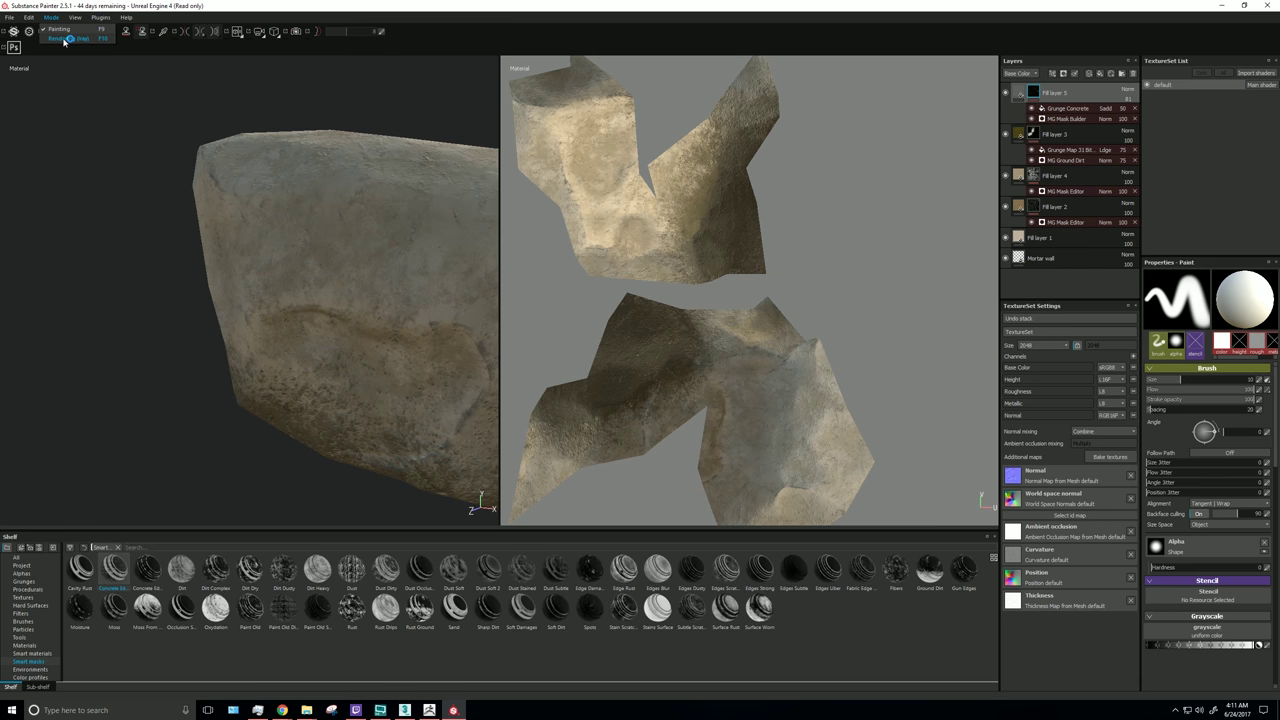
pyautogui.click(185, 32)
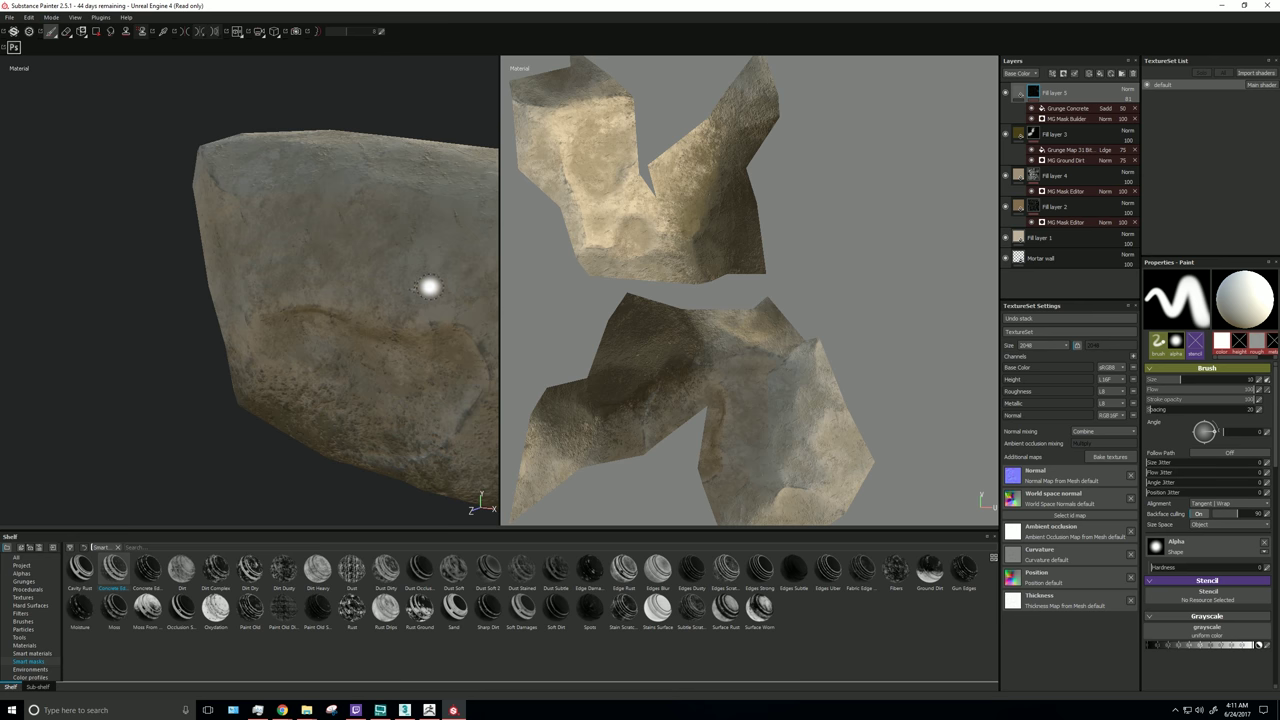
# Step: Start a texture export and browse to the rt_stone for youtube folder for its output location
pyautogui.keyDown('alt'); pyautogui.moveTo(443, 289); pyautogui.dragTo(251, 266); pyautogui.keyUp('alt')
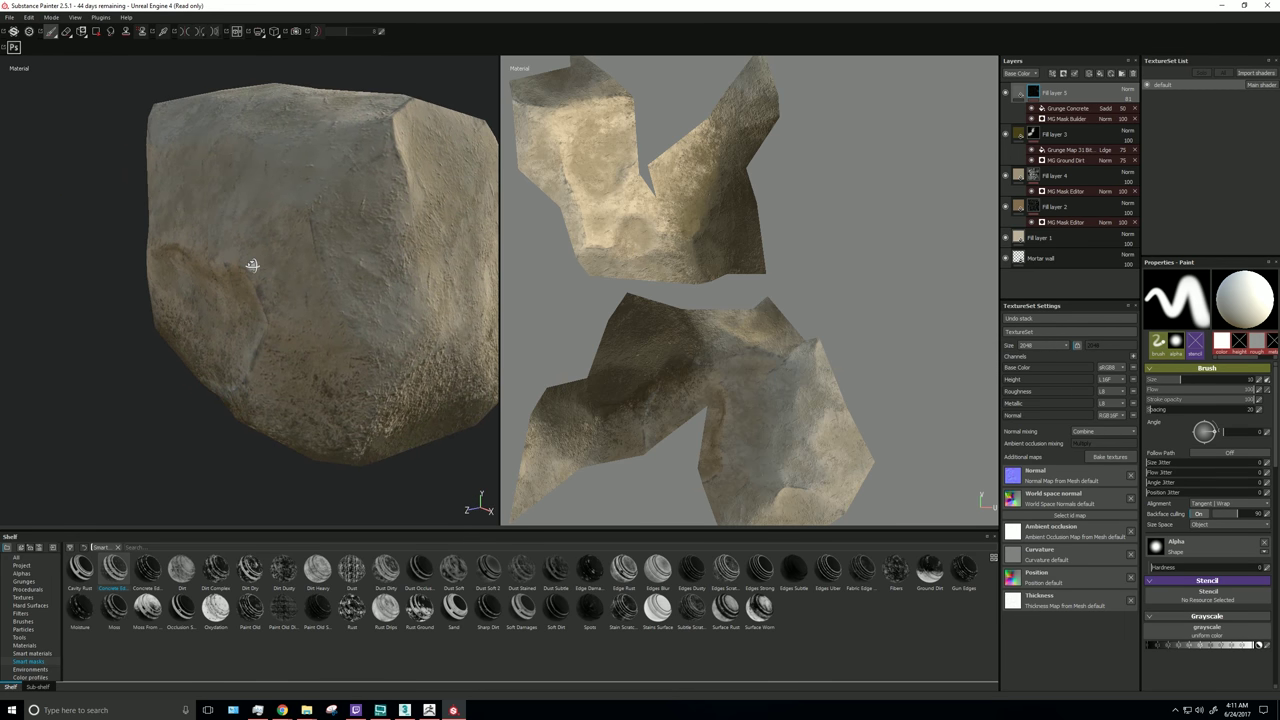
pyautogui.click(9, 18)
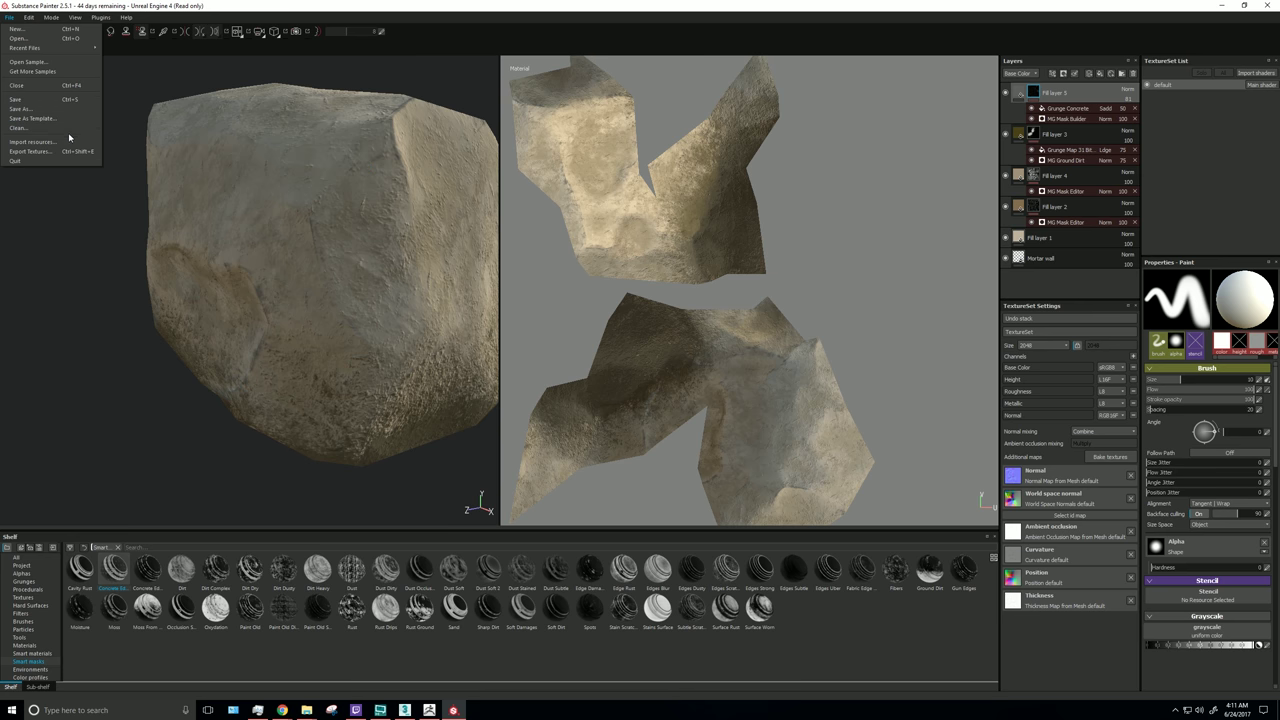
pyautogui.click(40, 154)
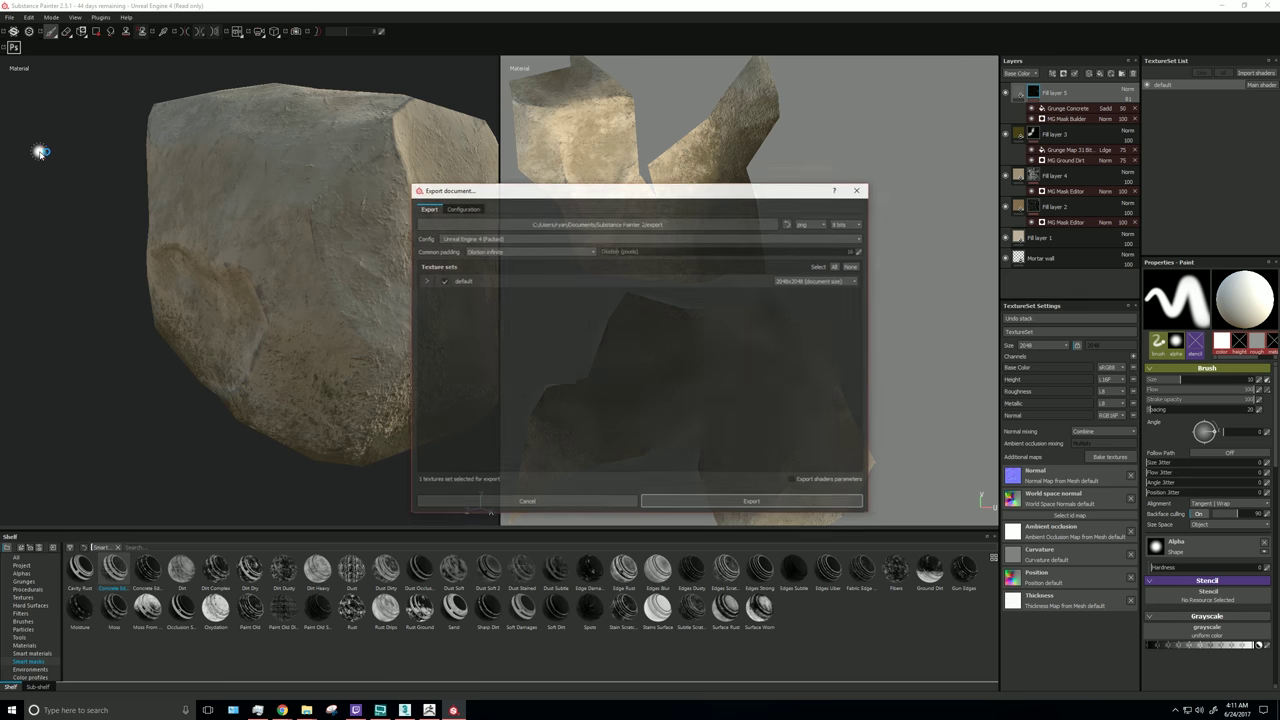
pyautogui.click(550, 224)
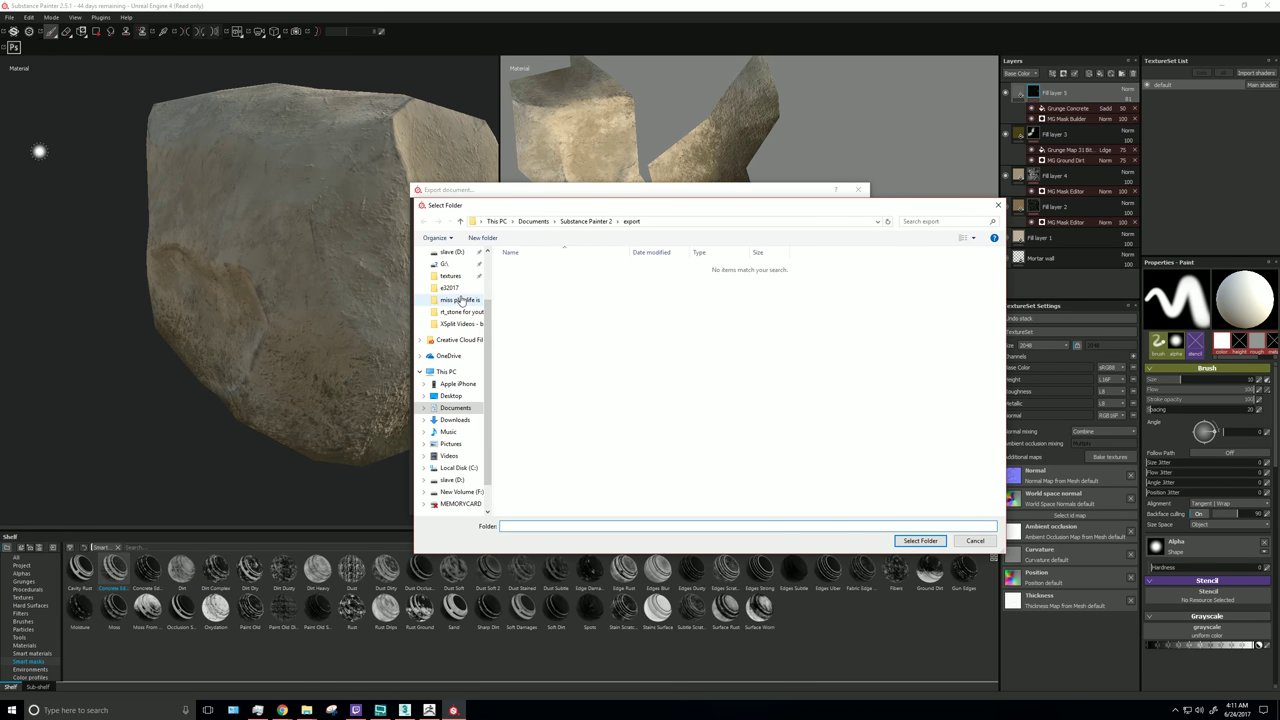
pyautogui.scroll(2, 458, 340)
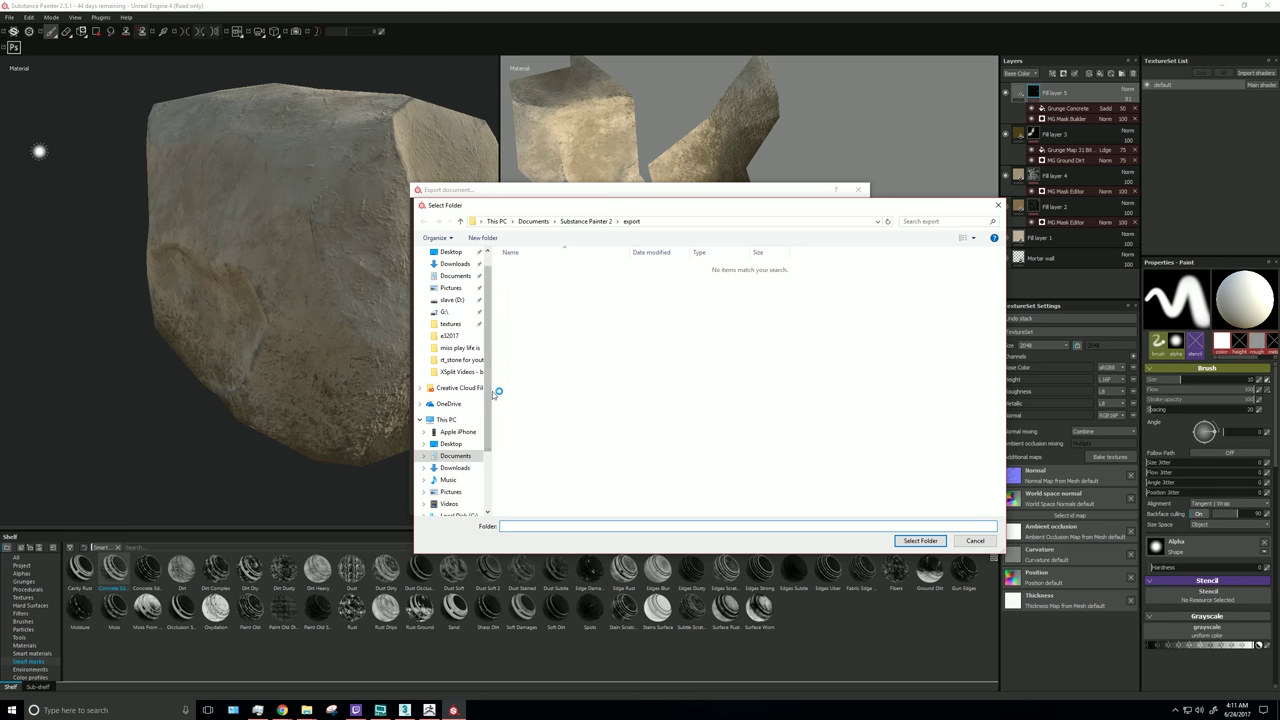
pyautogui.click(462, 359)
# Step: Create a folder named textures inside rt_stone for youtube and choose it as the export destination
pyautogui.rightClick(591, 327)
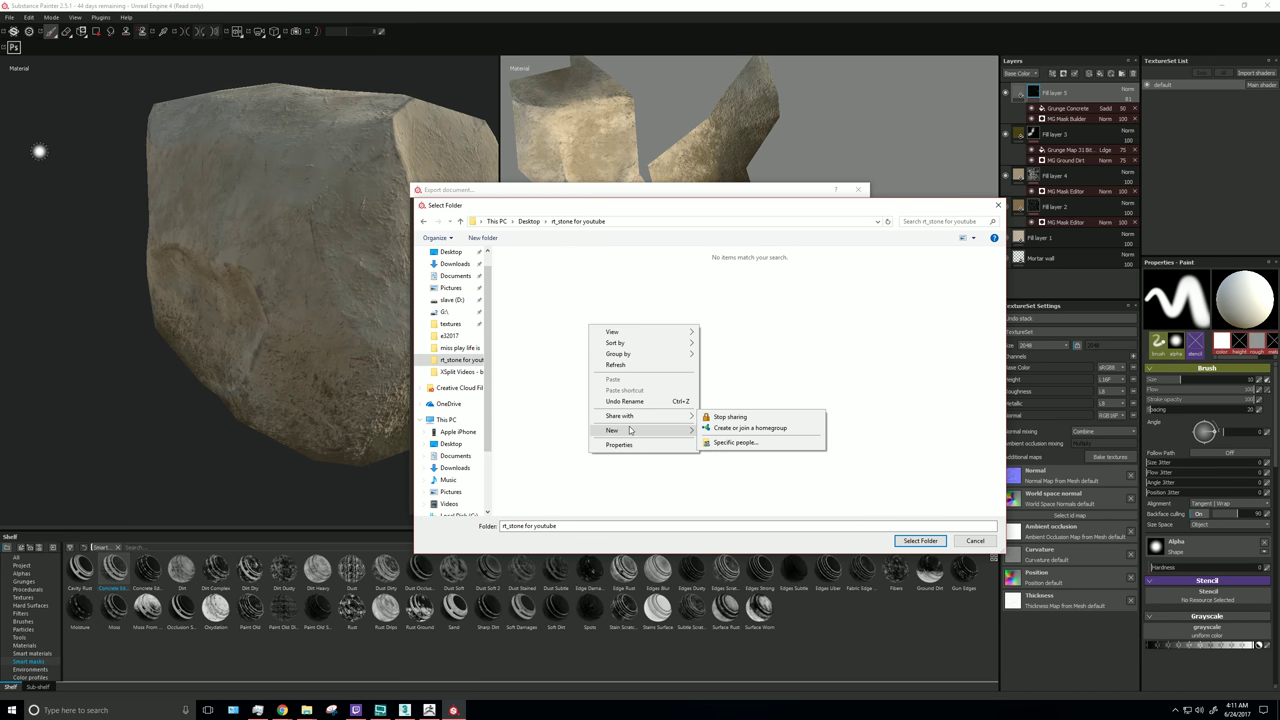
pyautogui.moveTo(612, 430)
pyautogui.click(718, 433)
pyautogui.write('tex')
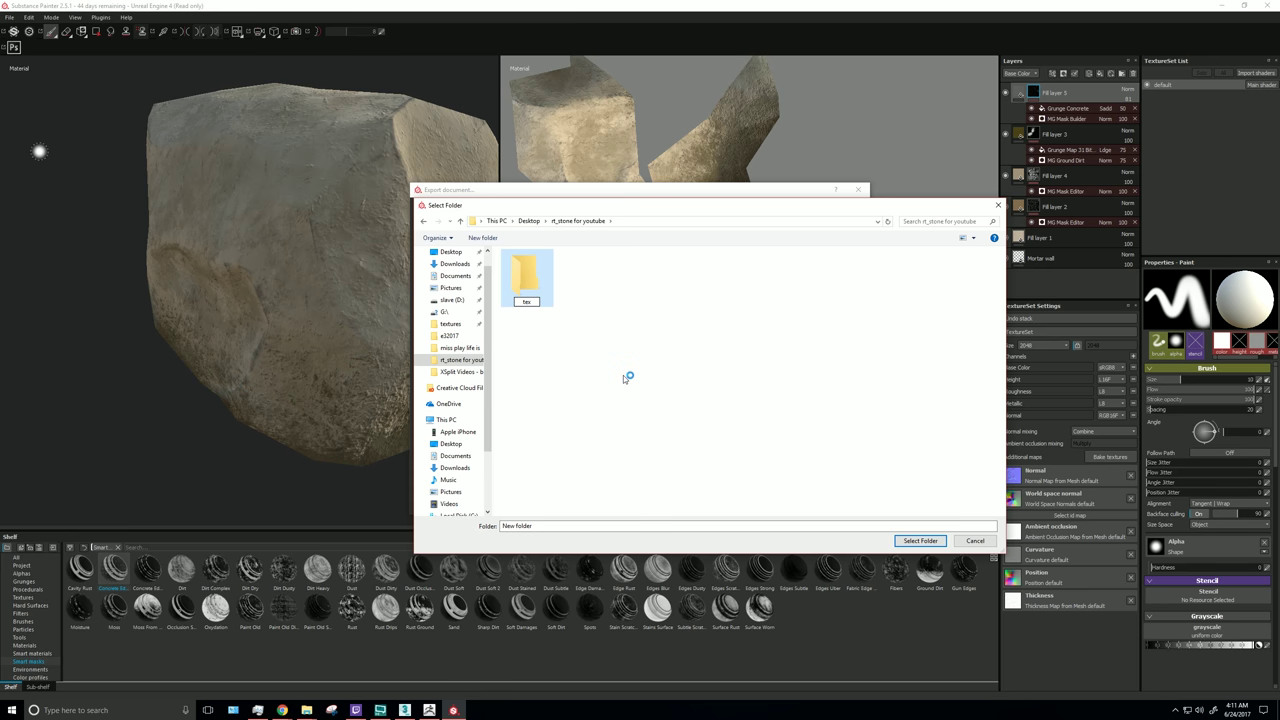
pyautogui.write('tures')
pyautogui.press('Return')
pyautogui.doubleClick(547, 288)
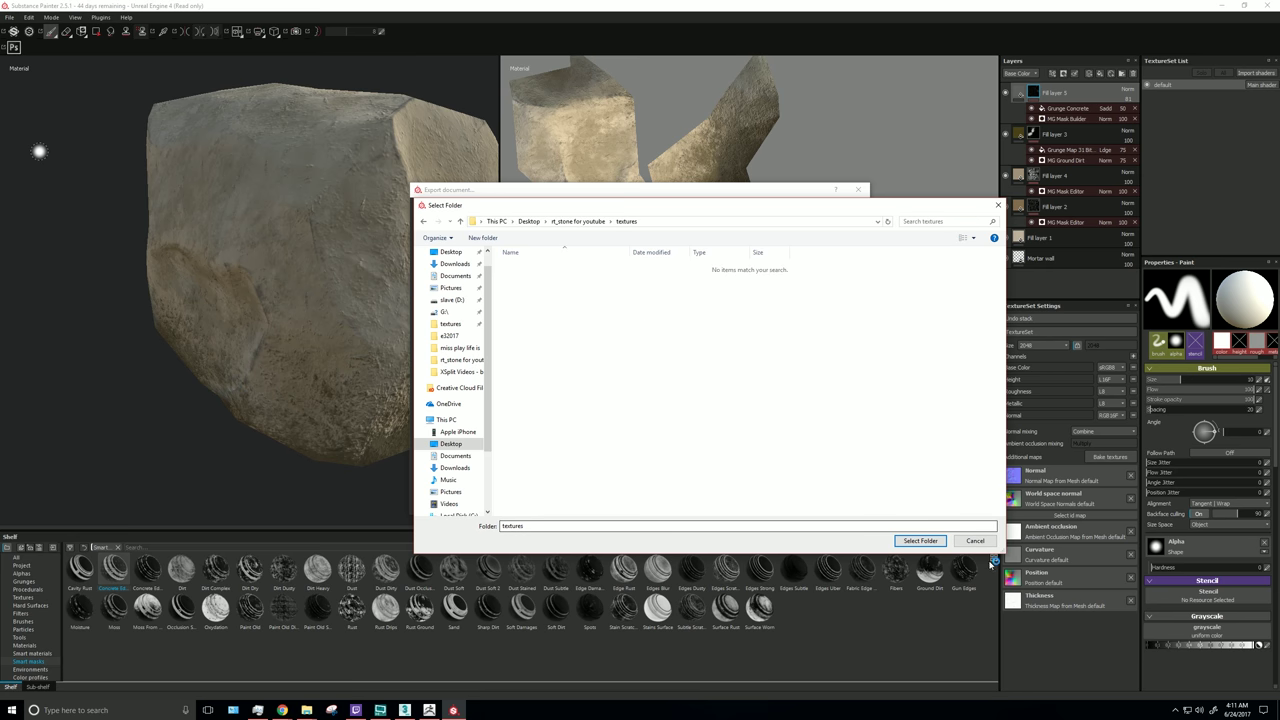
pyautogui.click(918, 540)
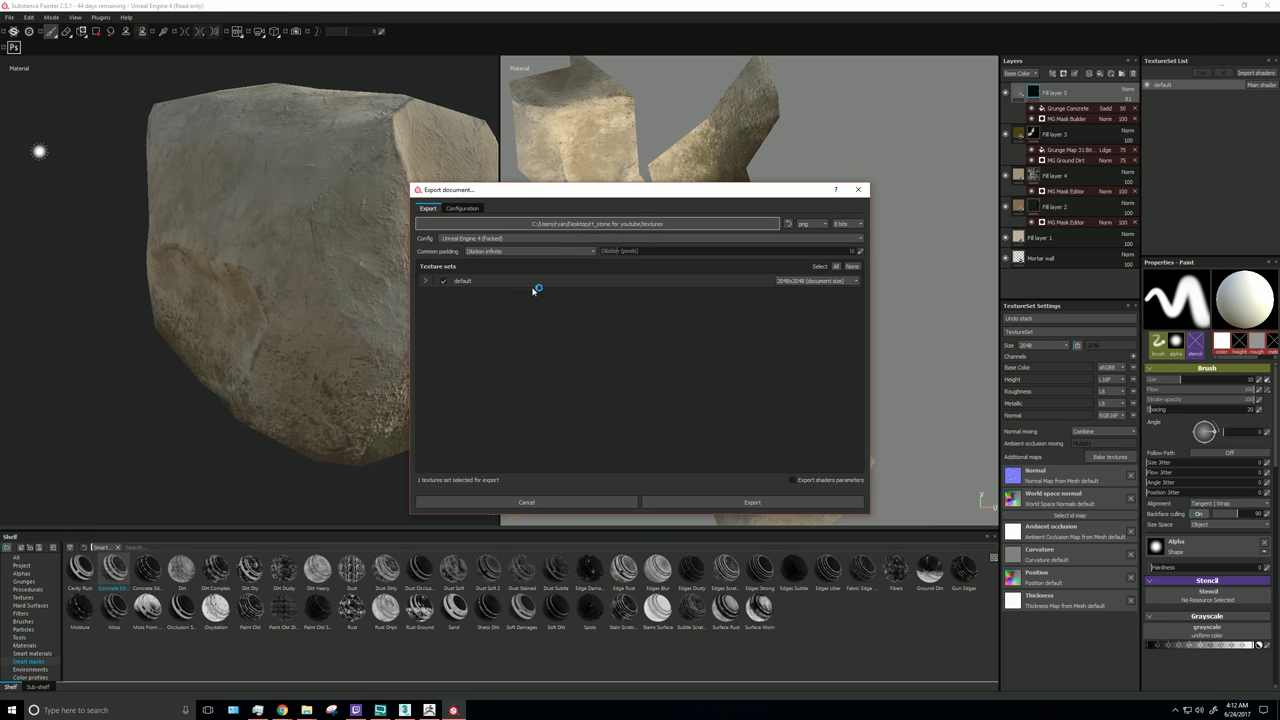
# Step: Try the Additional maps and Unreal Engine 4 (Packed) export configurations, checking which maps each would output
pyautogui.click(505, 238)
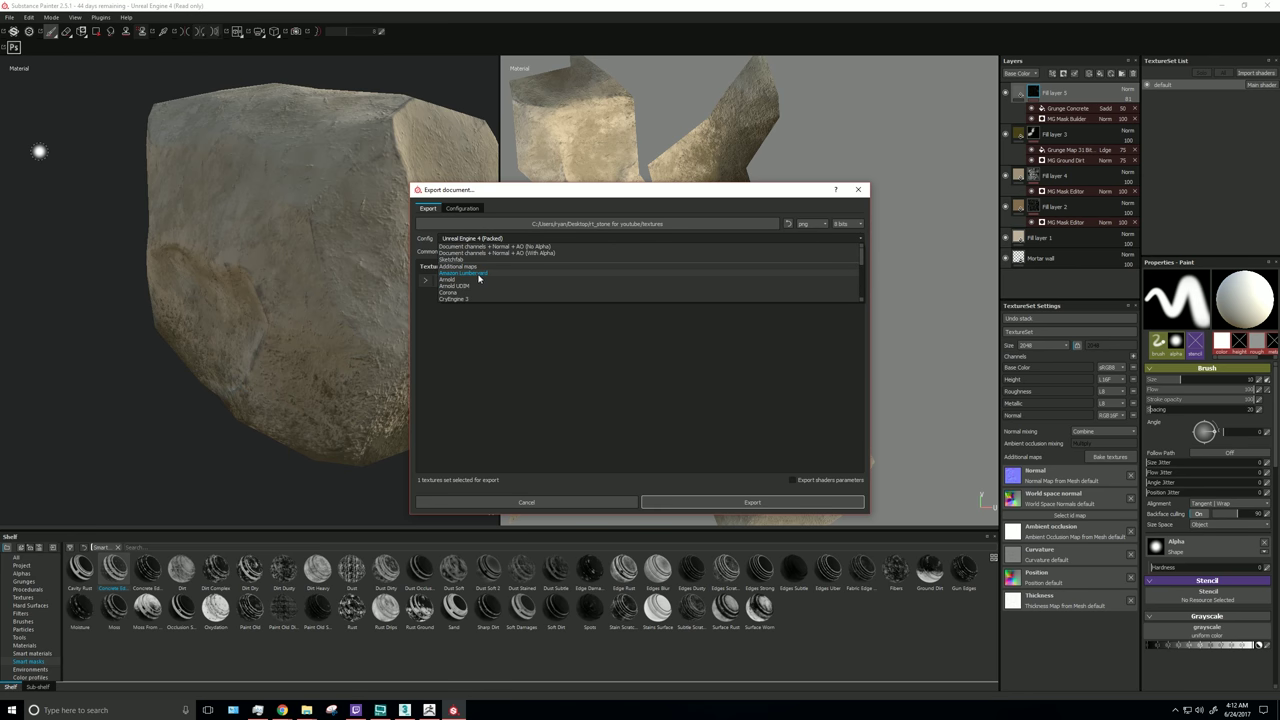
pyautogui.click(478, 267)
pyautogui.click(477, 239)
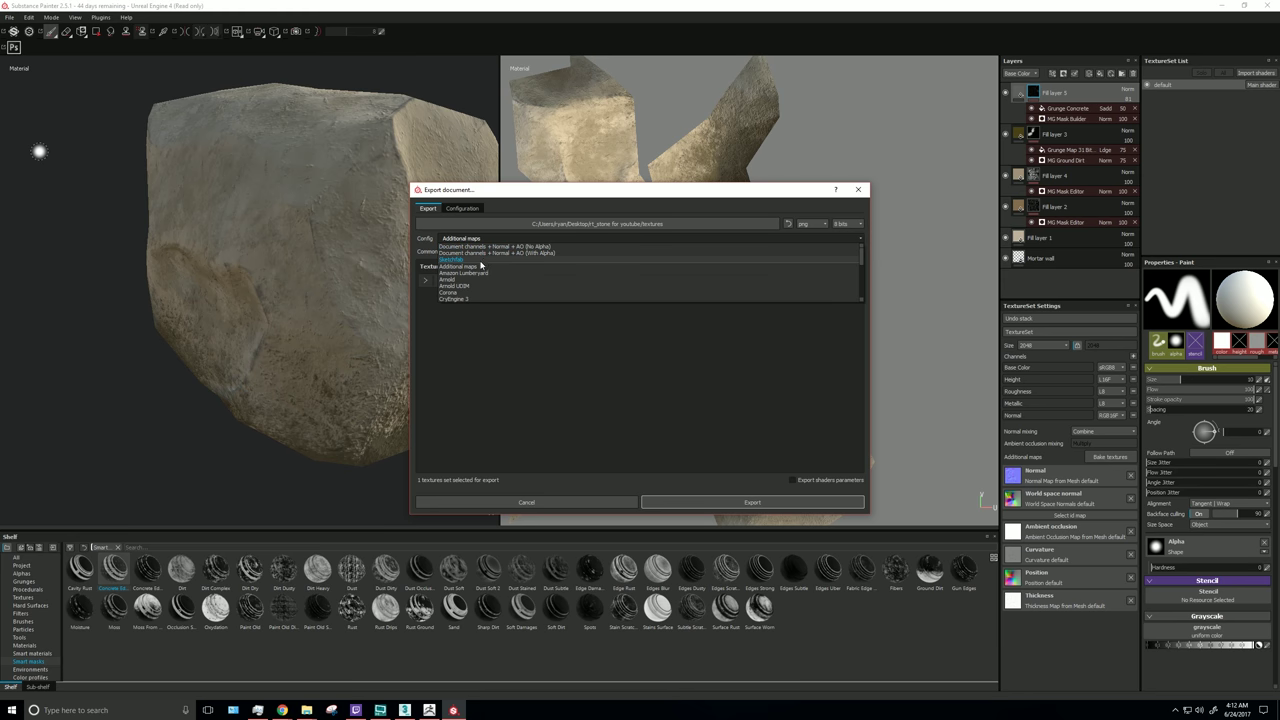
pyautogui.scroll(-5, 485, 270)
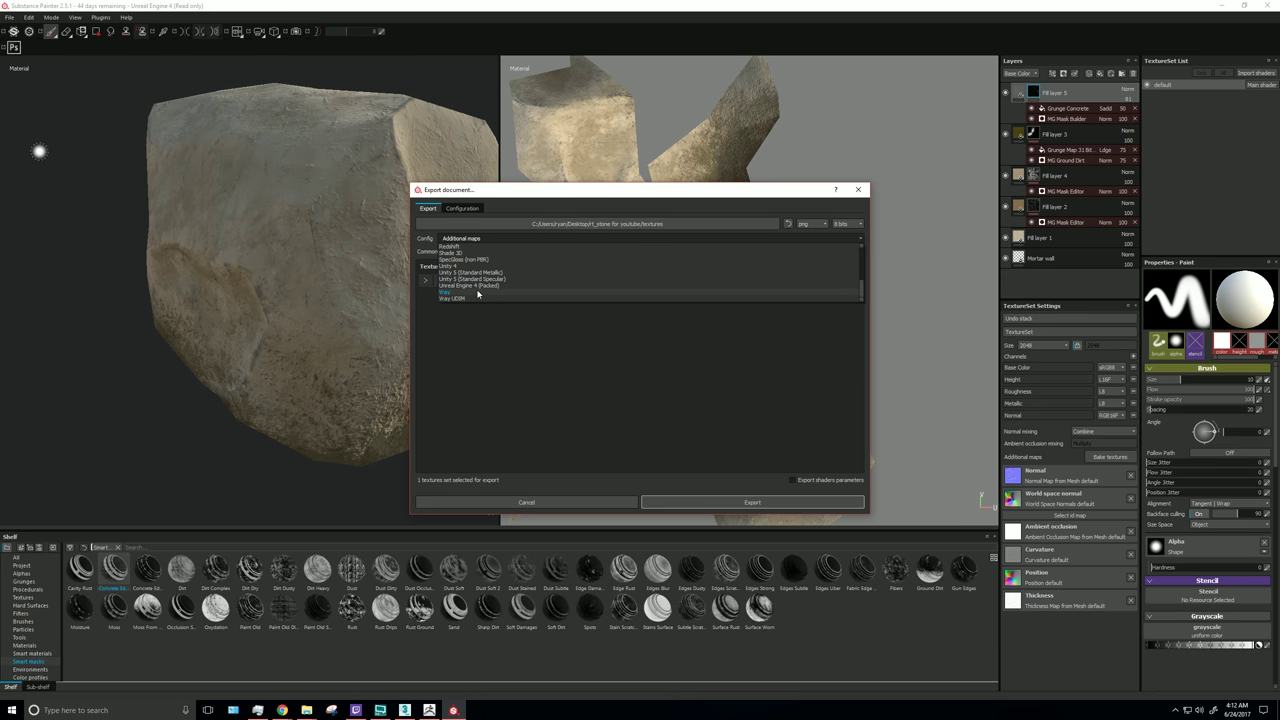
pyautogui.click(477, 286)
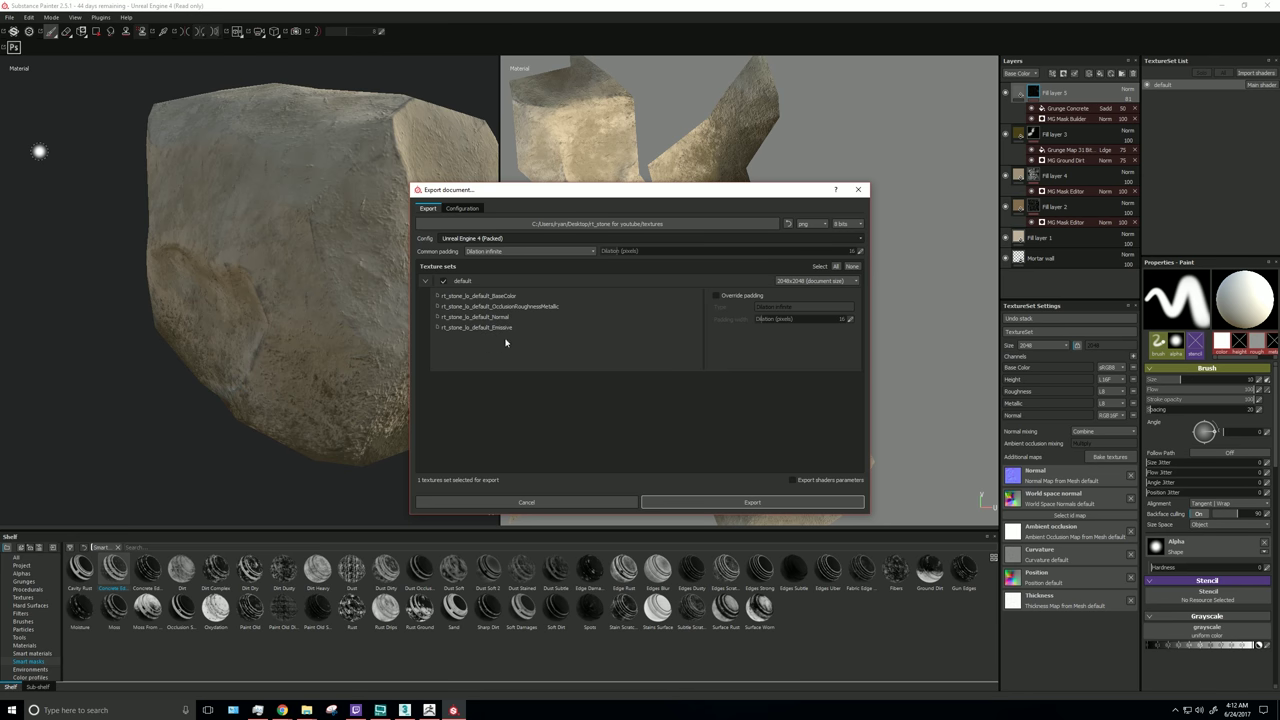
pyautogui.click(475, 238)
pyautogui.scroll(5, 467, 268)
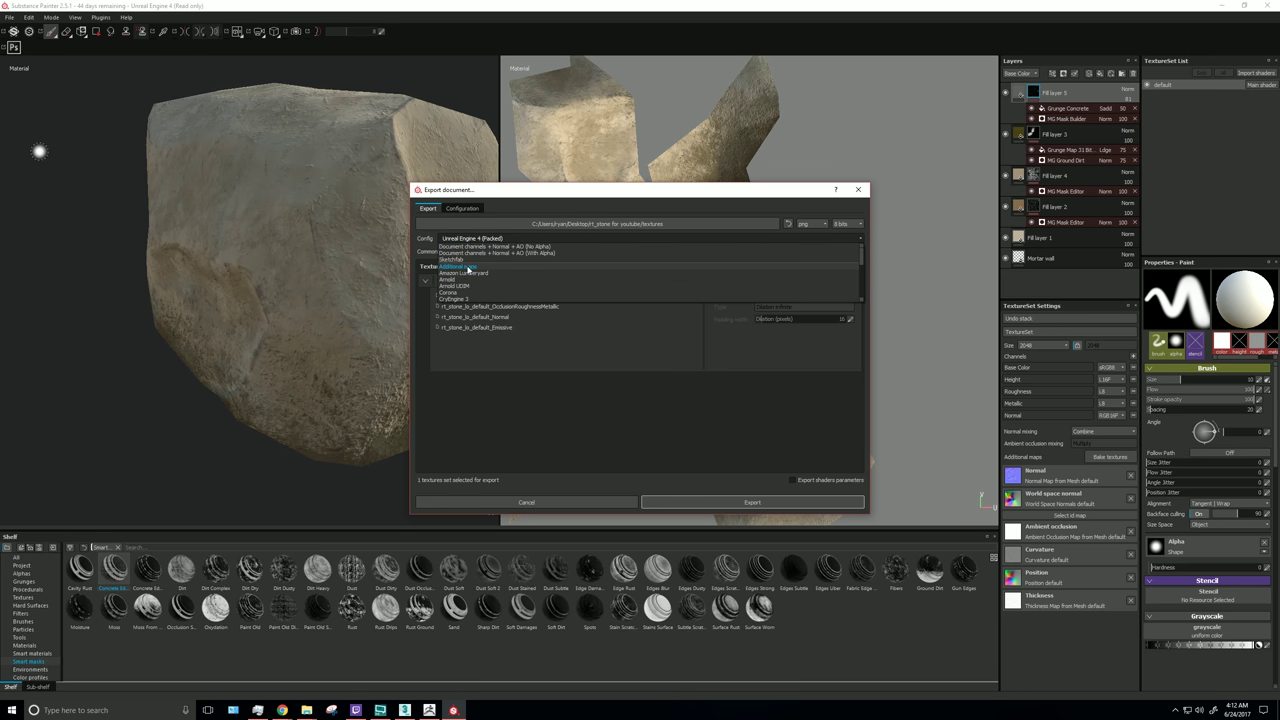
pyautogui.click(467, 268)
pyautogui.click(499, 339)
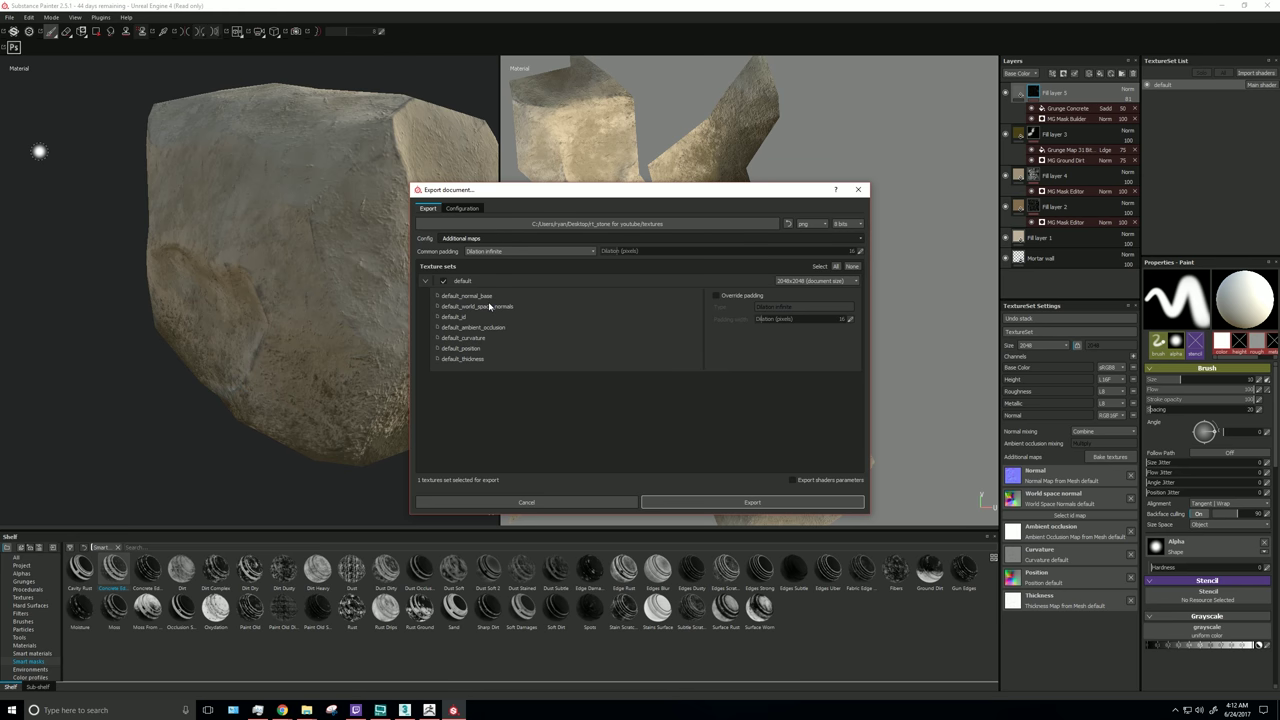
# Step: Export the default texture set with the Document channels + Normal + AO (No Alpha) configuration and open the output folder
pyautogui.click(490, 240)
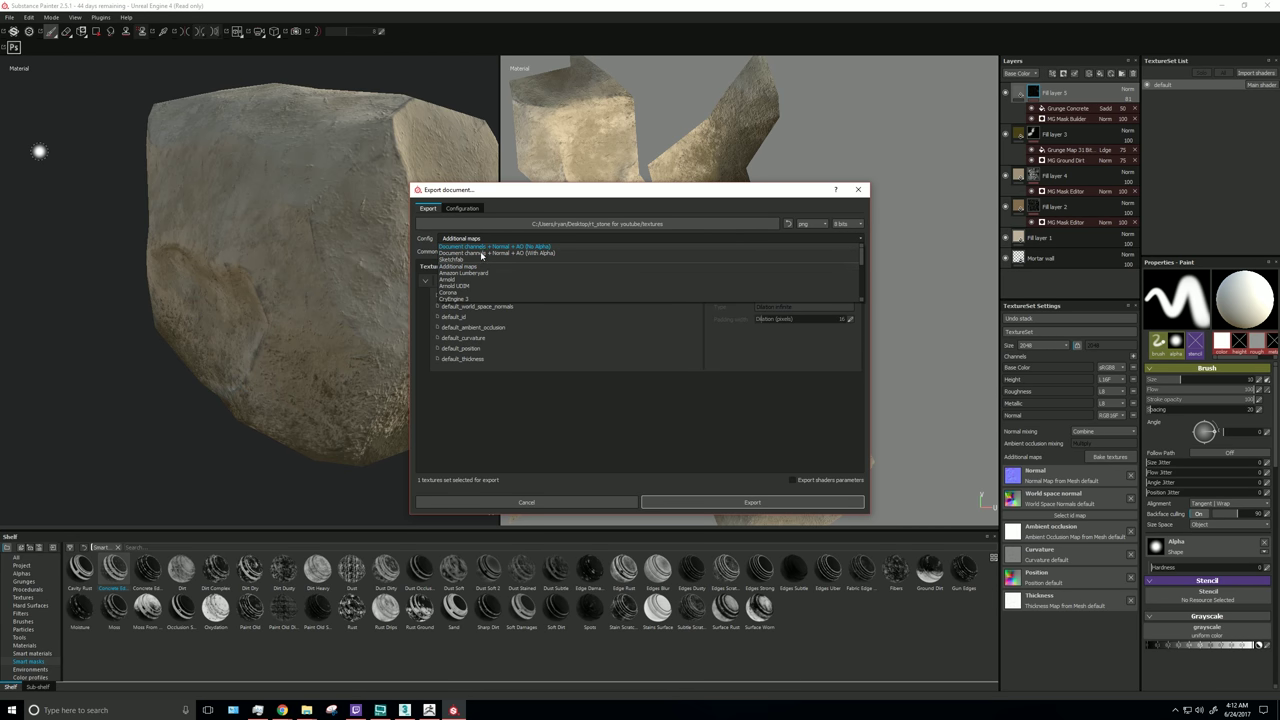
pyautogui.click(478, 279)
pyautogui.click(485, 250)
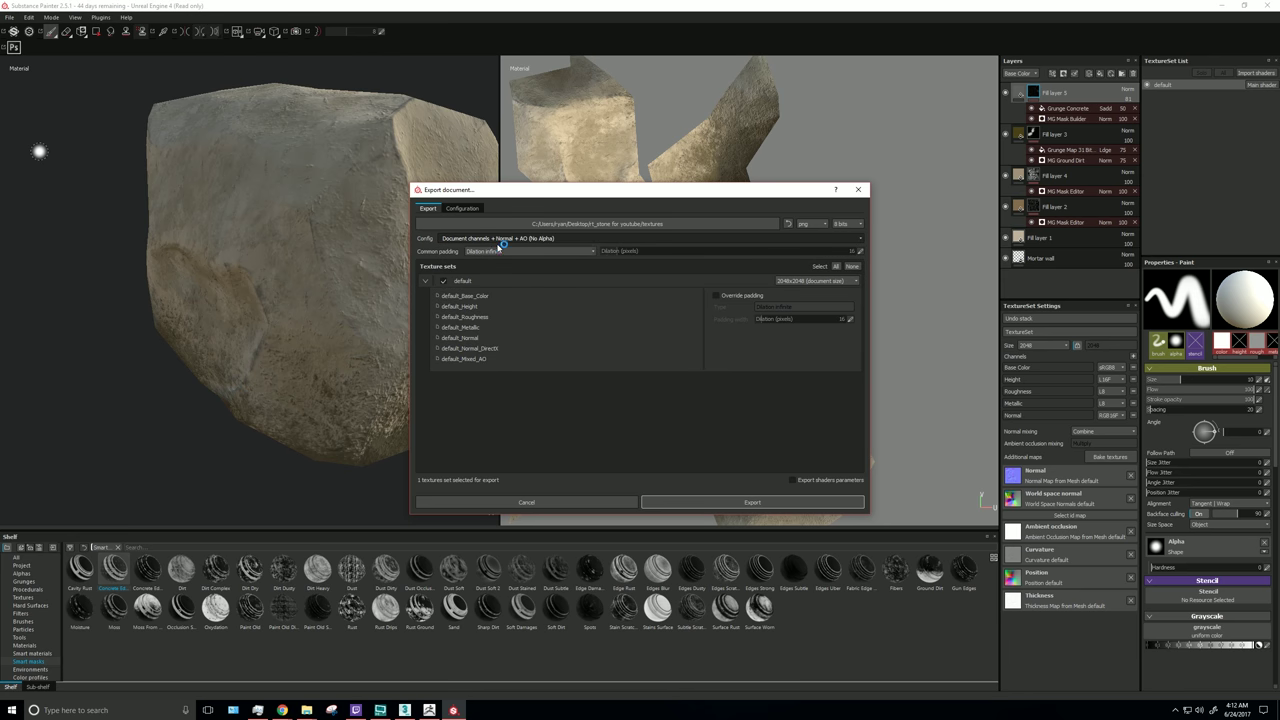
pyautogui.click(486, 350)
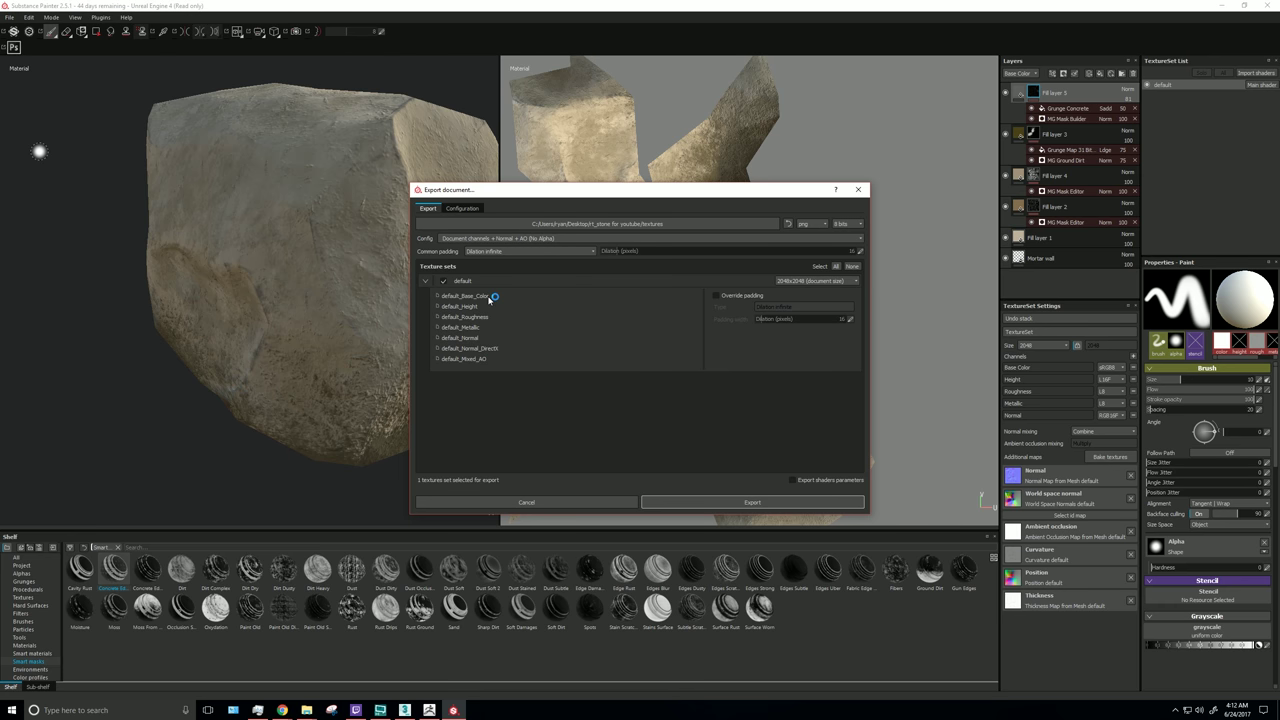
pyautogui.click(728, 504)
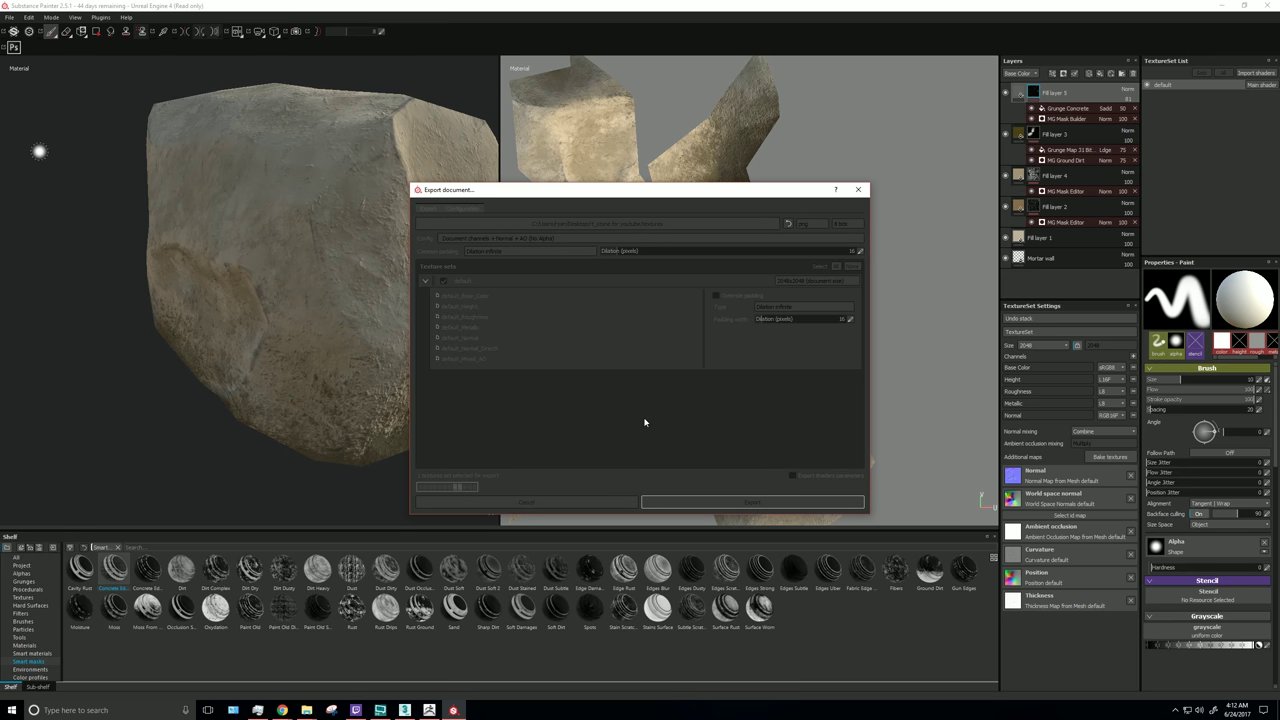
pyautogui.click(611, 363)
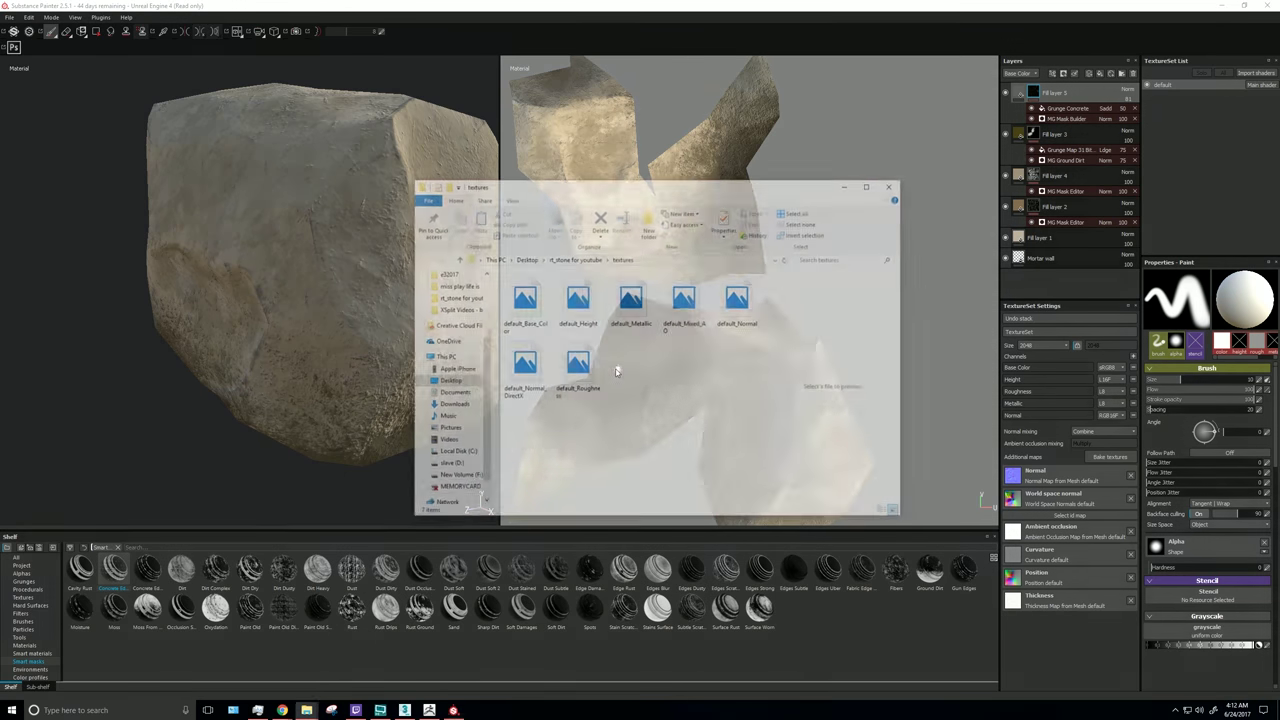